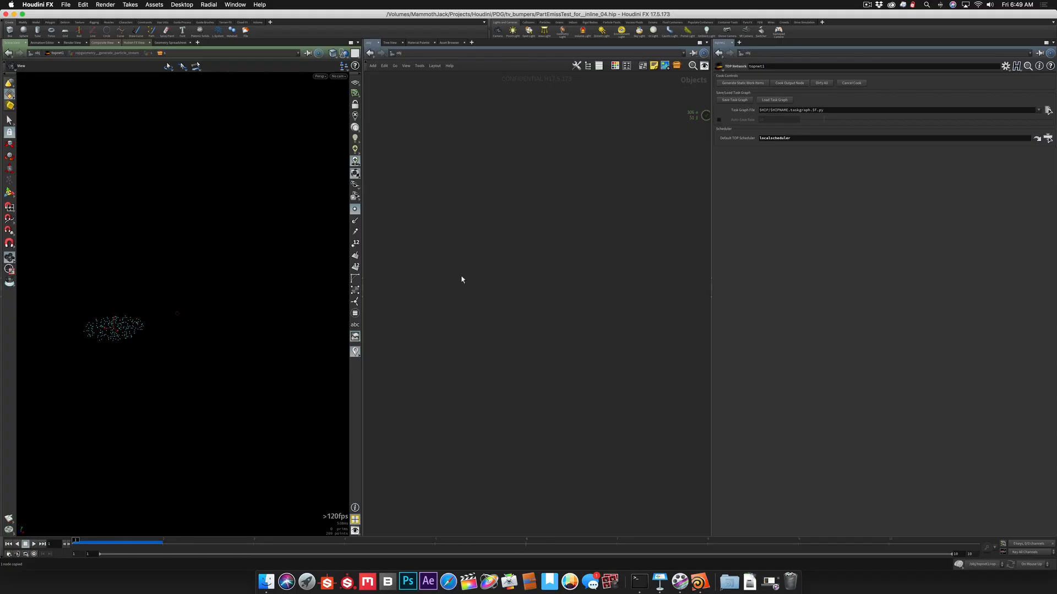
Add a TOP Network at object level, go inside it and move the localscheduler node aside
{"action": "key", "text": "Tab"}
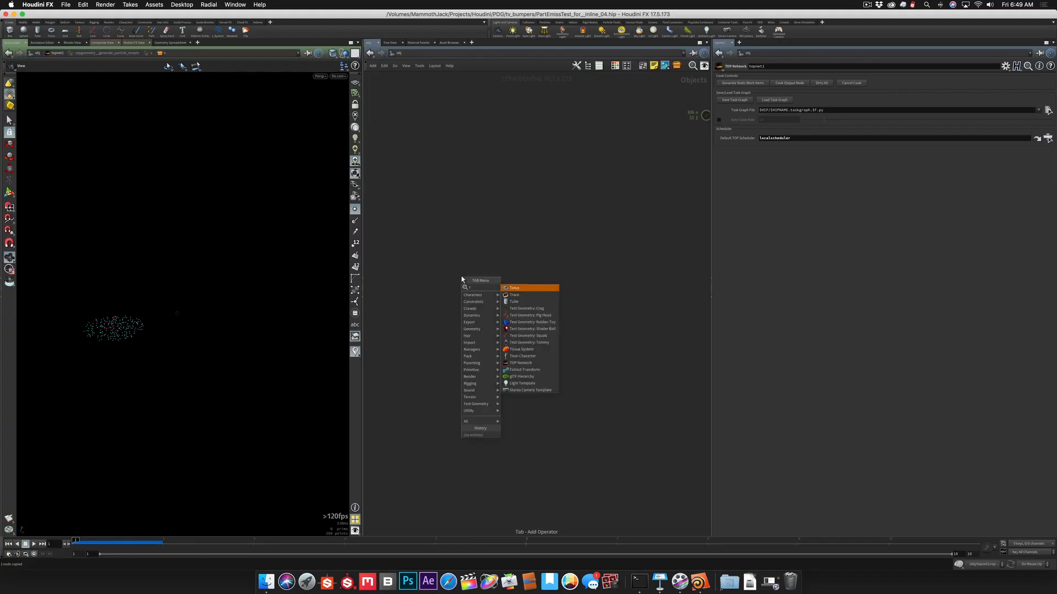
{"action": "key", "text": "Escape"}
{"action": "key", "text": "super+v"}
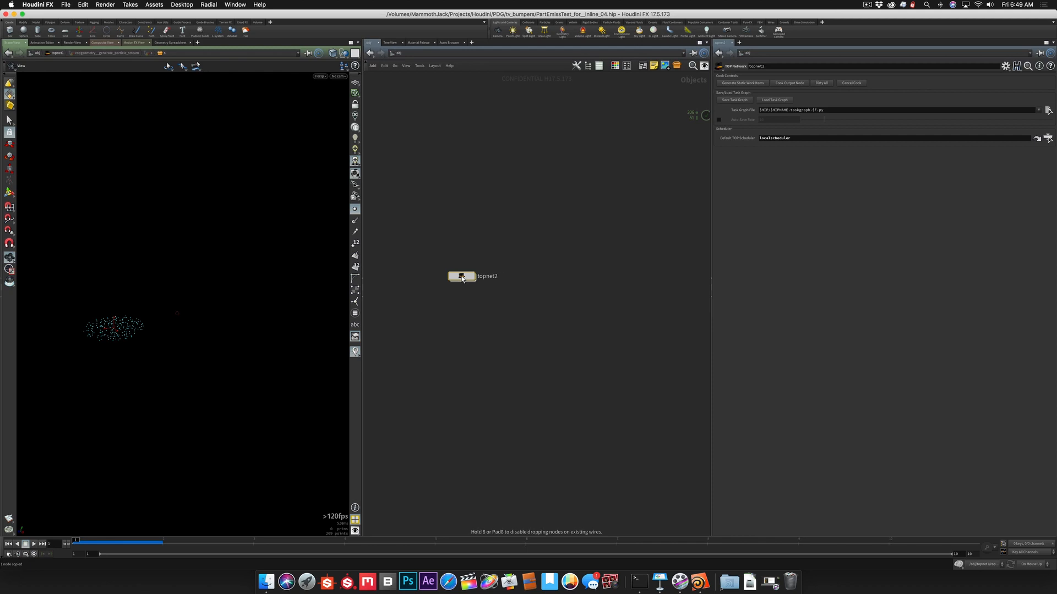
{"action": "left_click", "coordinate": [461, 279]}
{"action": "double_click", "coordinate": [462, 279]}
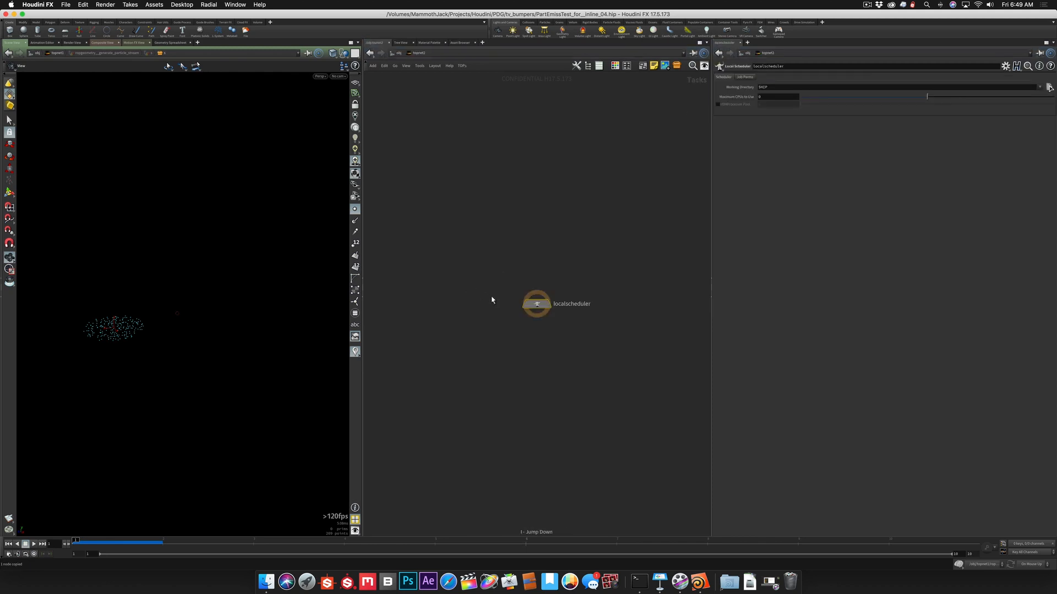
{"action": "left_click_drag", "start_coordinate": [531, 304], "coordinate": [607, 290]}
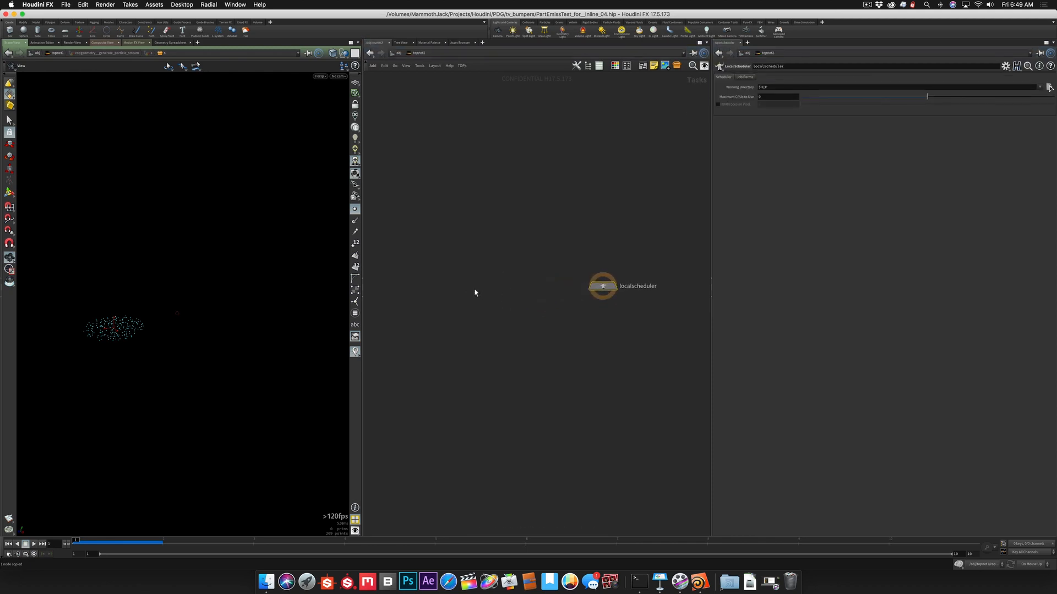
Paste the copied wedge__birth_seed node into the task network and place it beside the scheduler
{"action": "key", "text": "super+v"}
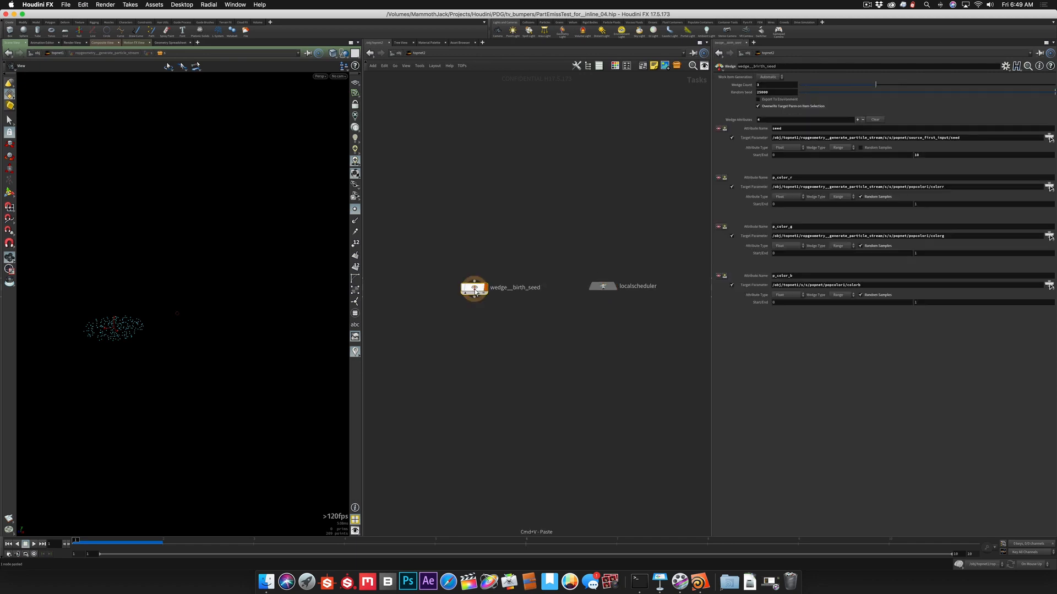
{"action": "left_click", "coordinate": [474, 291]}
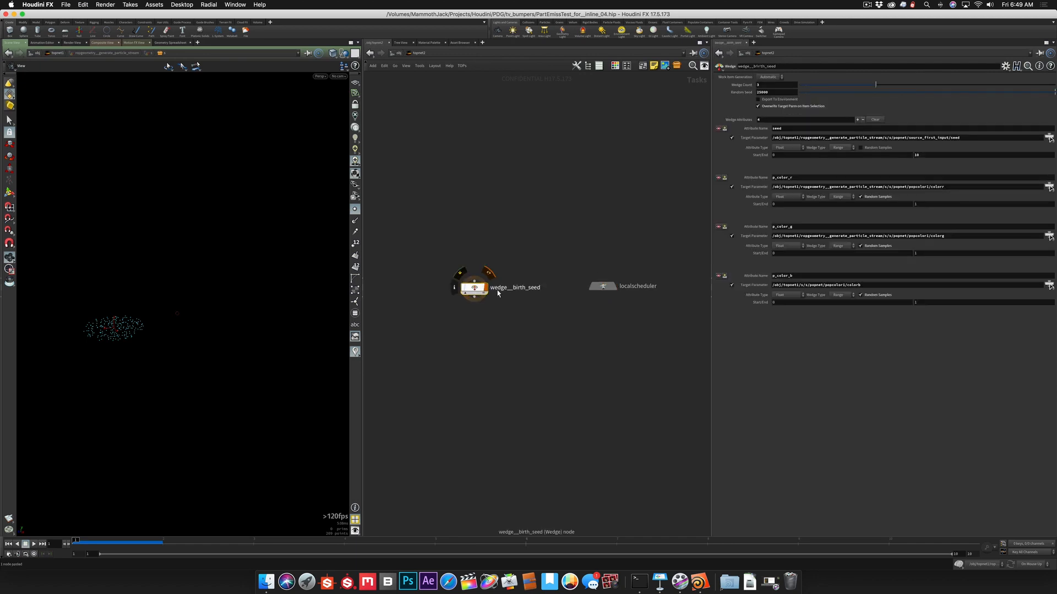
{"action": "left_click_drag", "start_coordinate": [474, 291], "coordinate": [473, 284]}
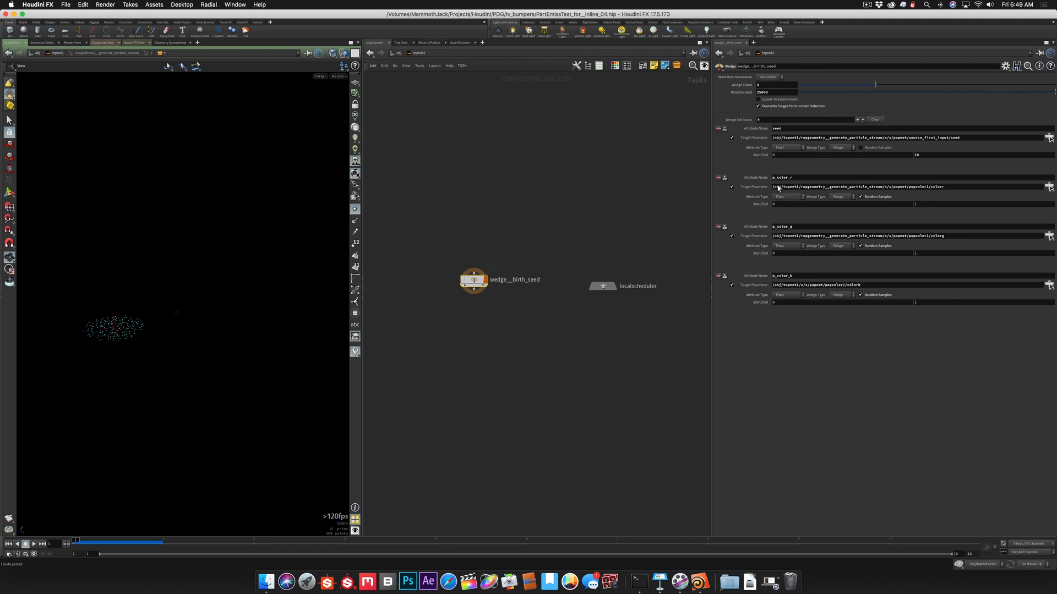
Add a Wedge node below wedge__birth_seed and connect it to that node's output
{"action": "scroll", "coordinate": [472, 308], "scroll_direction": "up", "scroll_amount": 3}
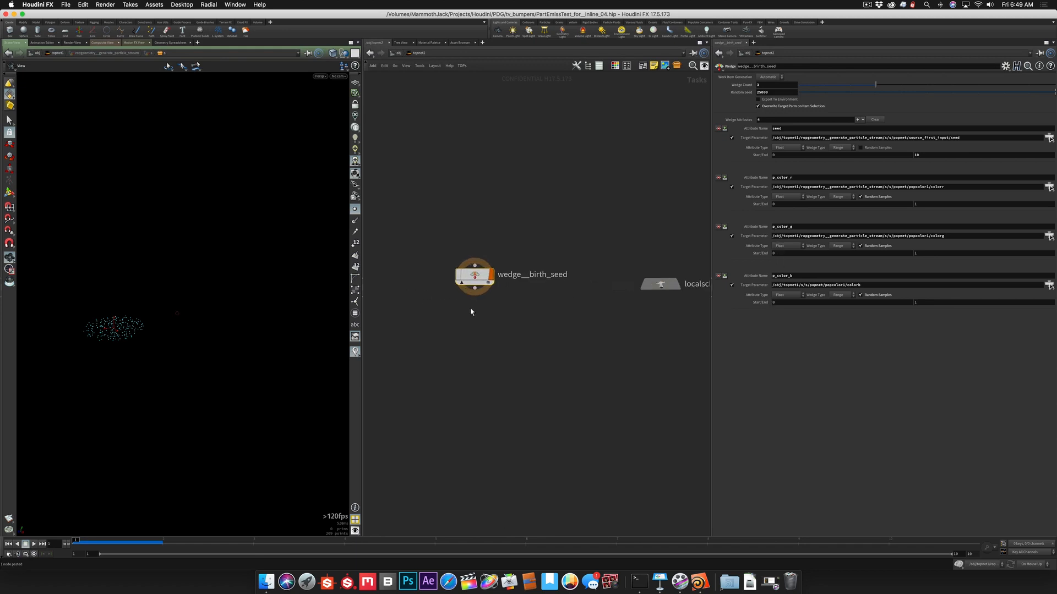
{"action": "key", "text": "Tab"}
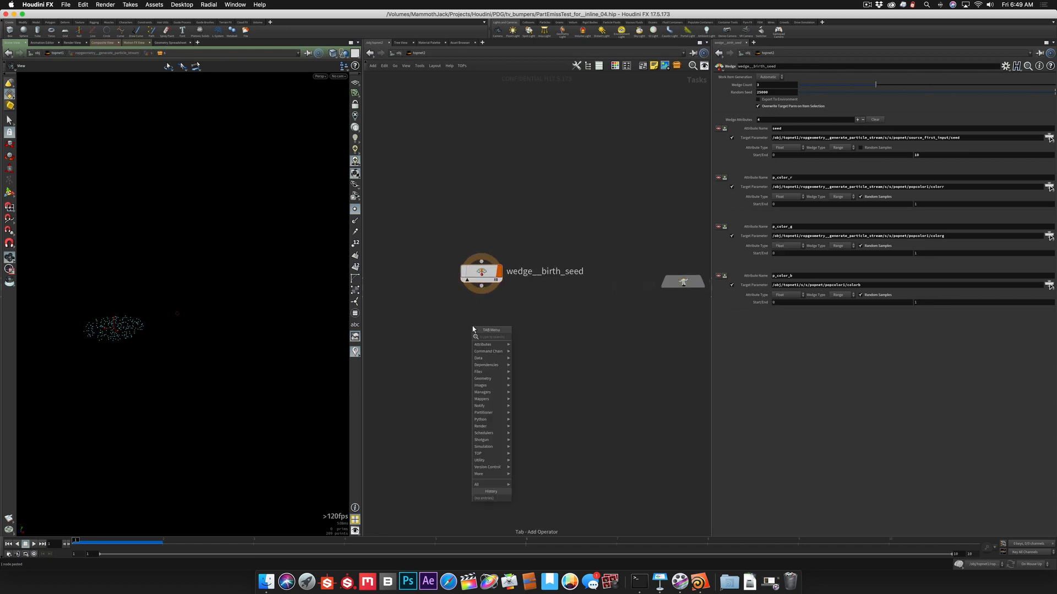
{"action": "type", "text": "wedge"}
{"action": "key", "text": "Return"}
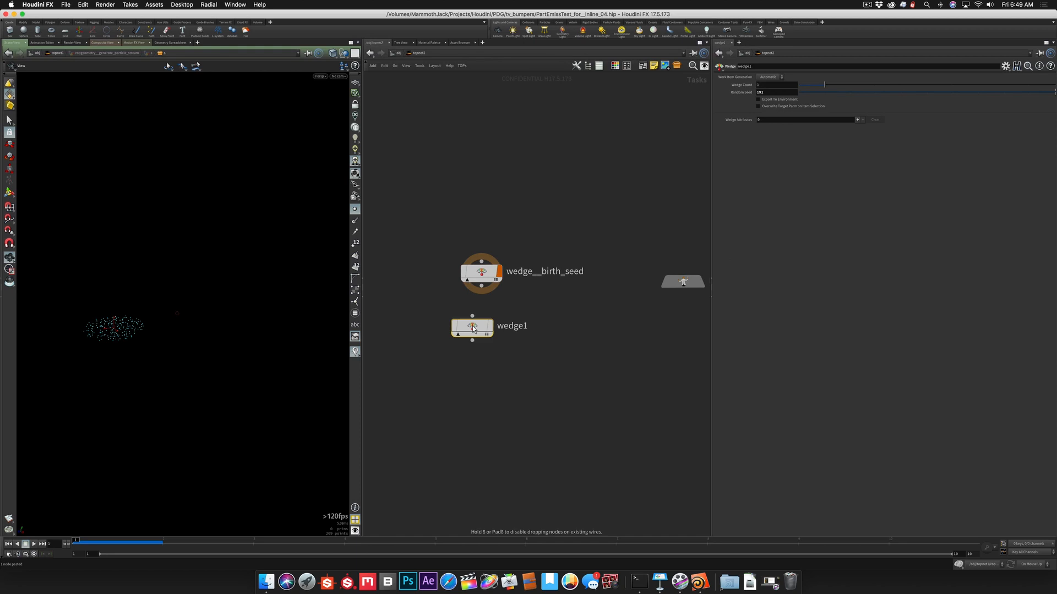
{"action": "left_click_drag", "start_coordinate": [473, 326], "coordinate": [485, 296]}
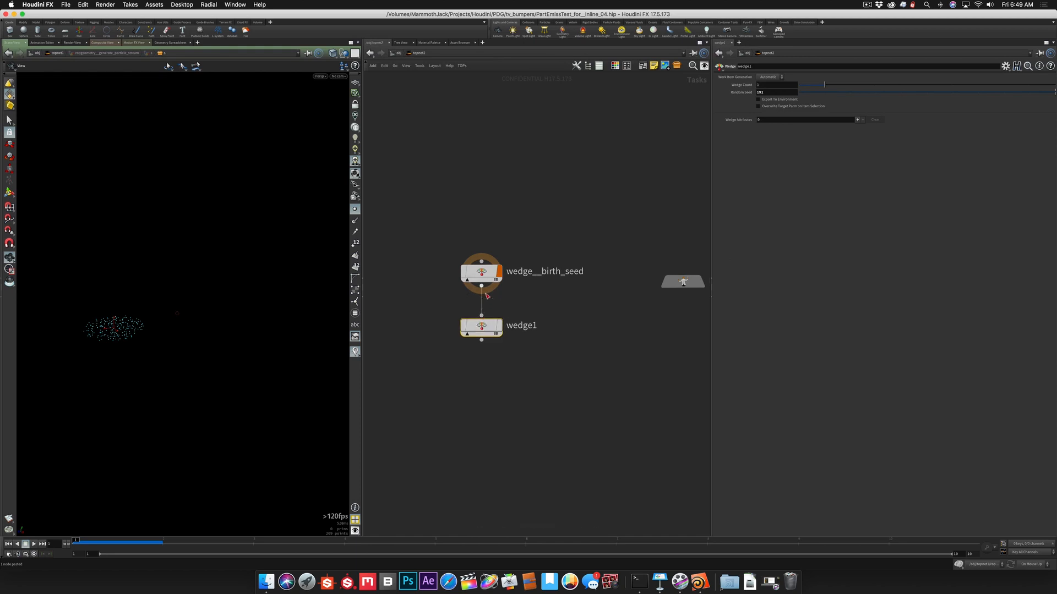
Add two wedge attributes to the new Wedge node, named orbit_scale and suction_scale
{"action": "left_click", "coordinate": [856, 120]}
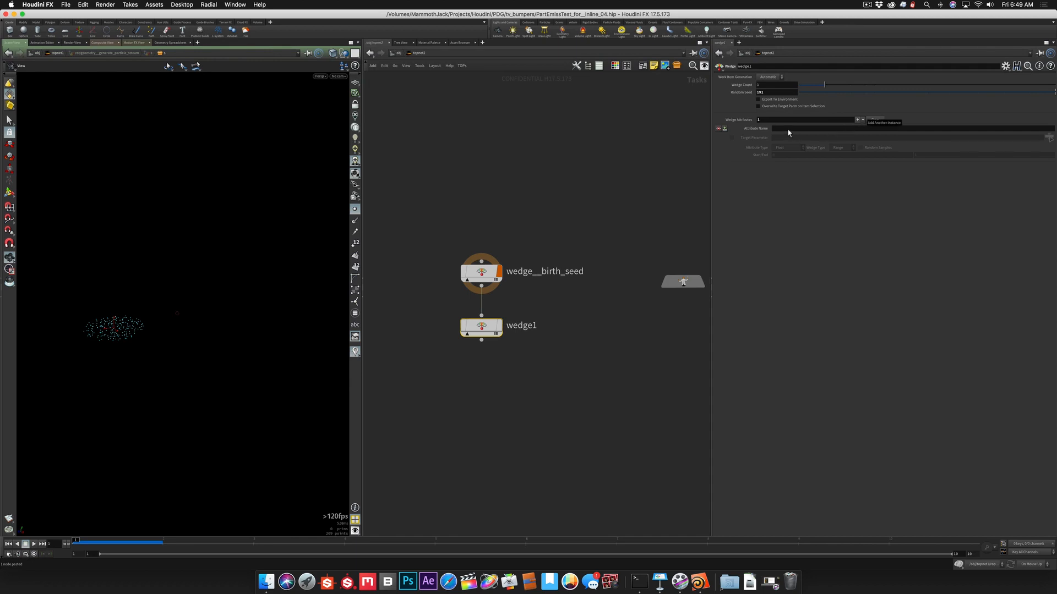
{"action": "left_click", "coordinate": [856, 120]}
{"action": "left_click", "coordinate": [792, 128]}
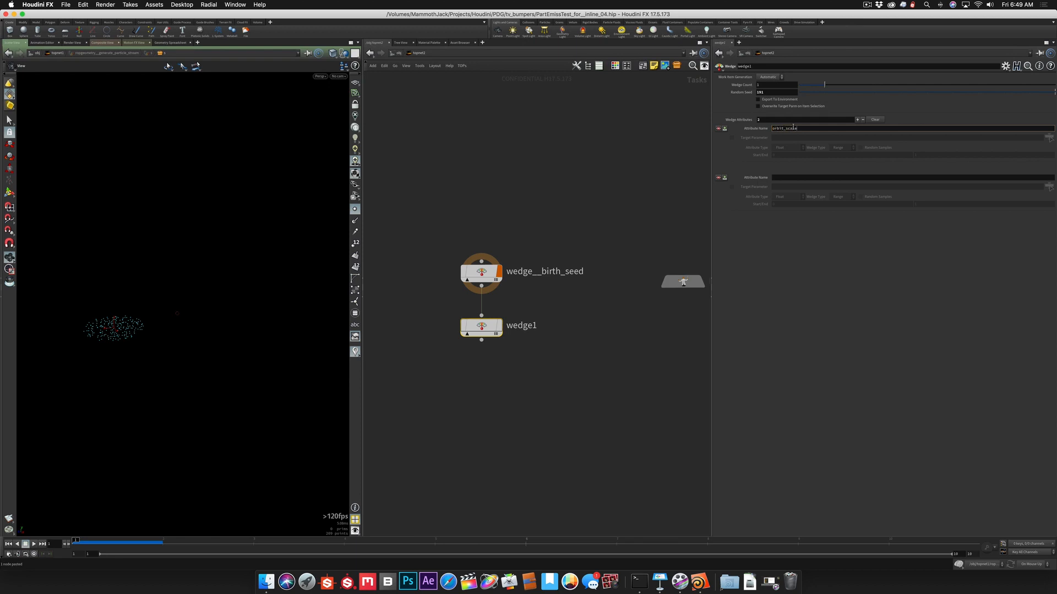
{"action": "type", "text": "orbit_scale"}
{"action": "key", "text": "Return"}
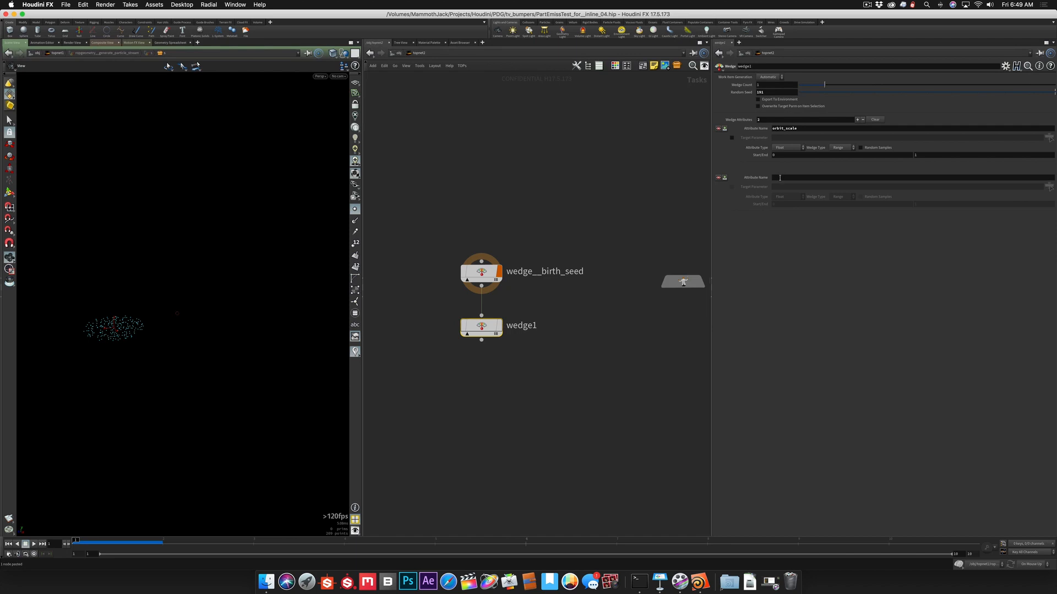
{"action": "left_click", "coordinate": [780, 178]}
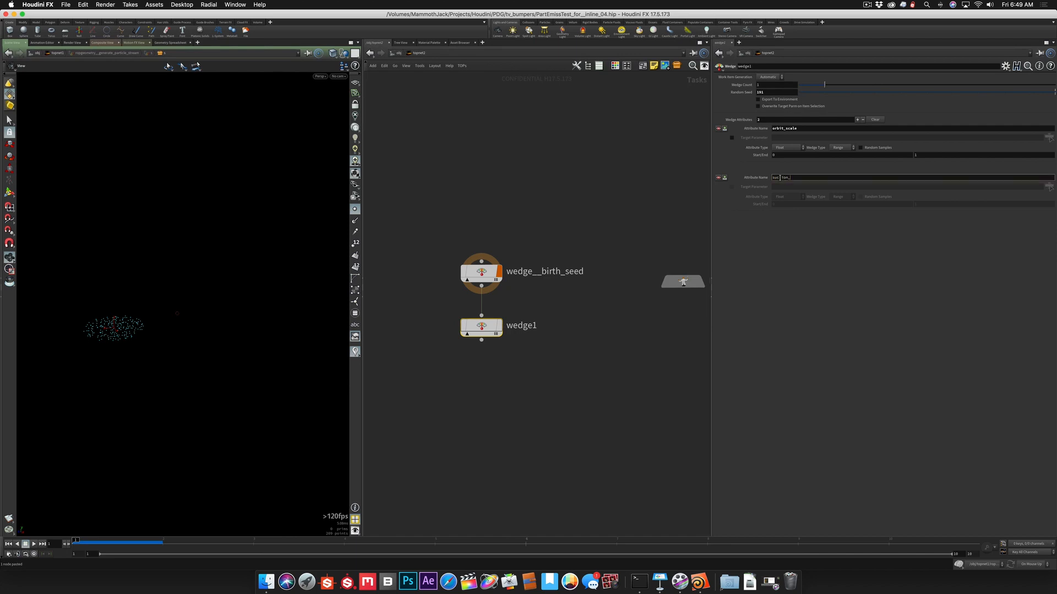
{"action": "key", "text": "Return"}
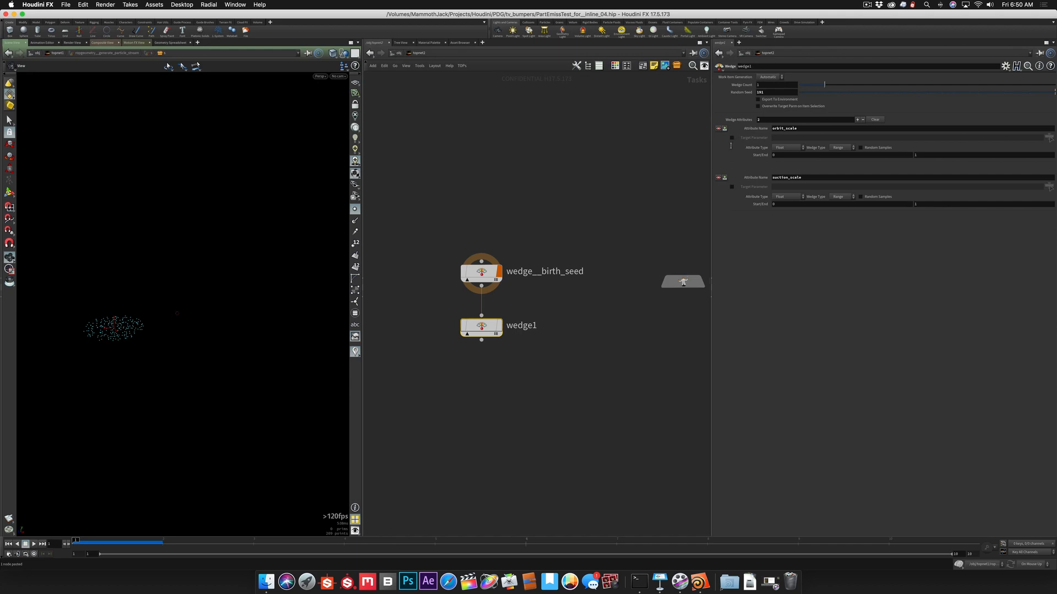
Color both wedge nodes yellow
{"action": "left_click", "coordinate": [483, 272]}
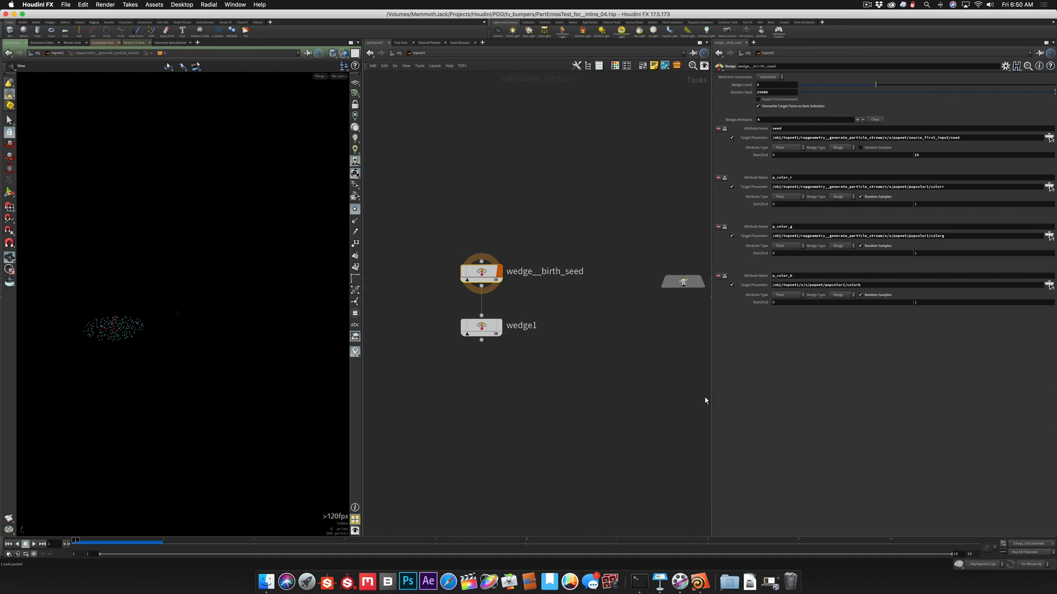
{"action": "key", "text": "c"}
{"action": "left_click", "coordinate": [702, 518]}
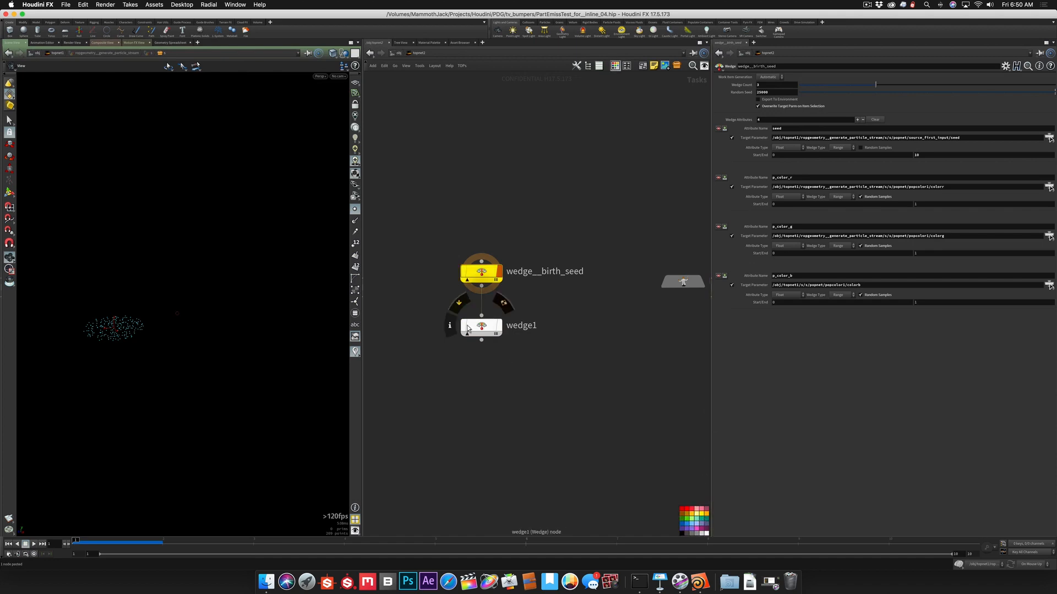
{"action": "left_click", "coordinate": [467, 329]}
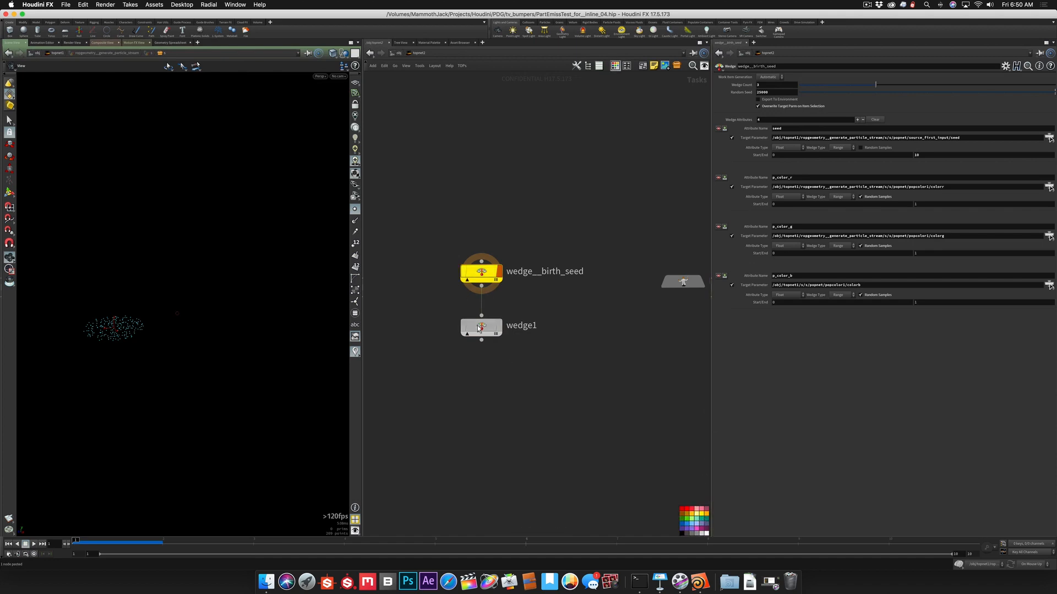
{"action": "left_click", "coordinate": [701, 515]}
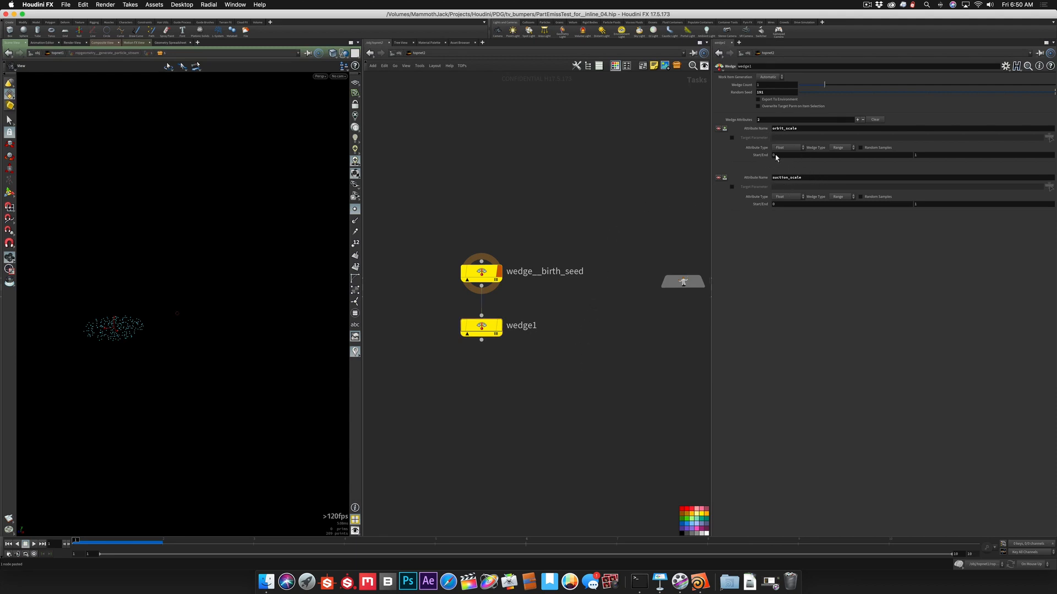
Set the start and end values of the orbit_scale range and of the suction_scale range, starting suction_scale at 1
{"action": "left_click_drag", "start_coordinate": [786, 156], "coordinate": [761, 156]}
{"action": "key", "text": "Tab"}
{"action": "key", "text": "Tab"}
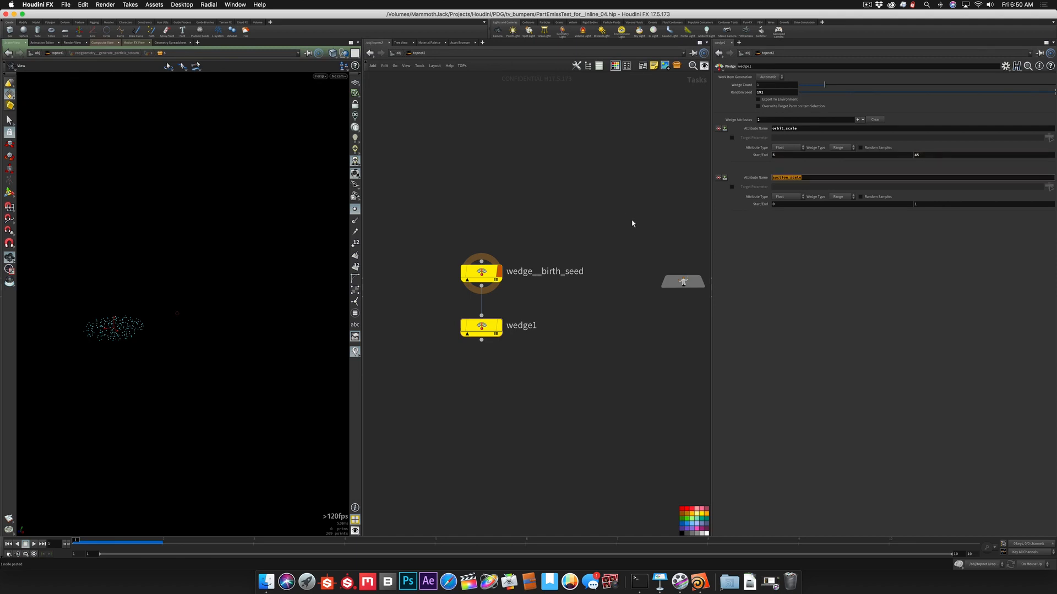
{"action": "left_click", "coordinate": [776, 204]}
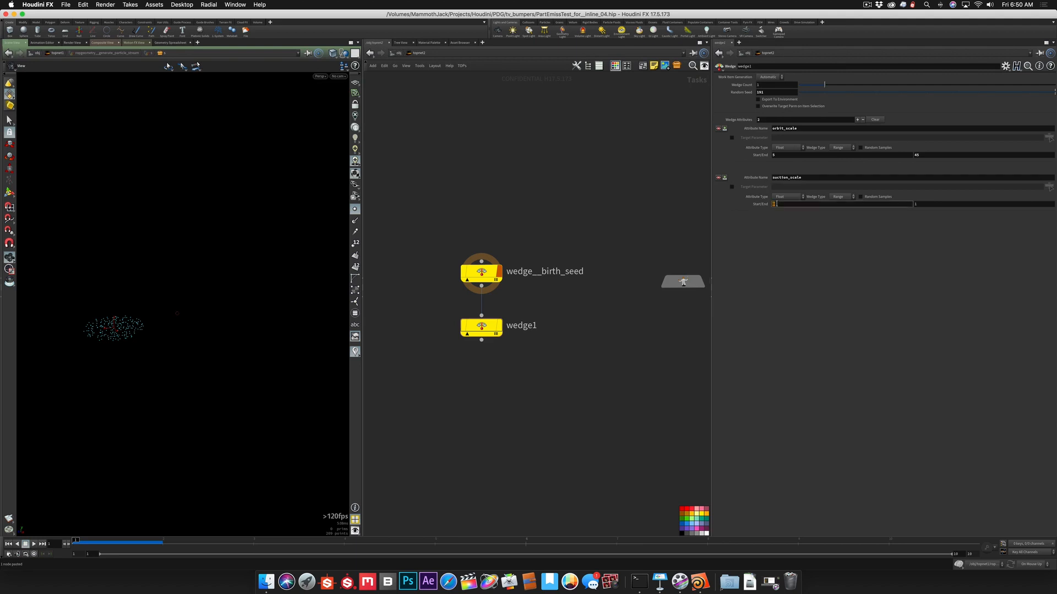
{"action": "key", "text": "Tab"}
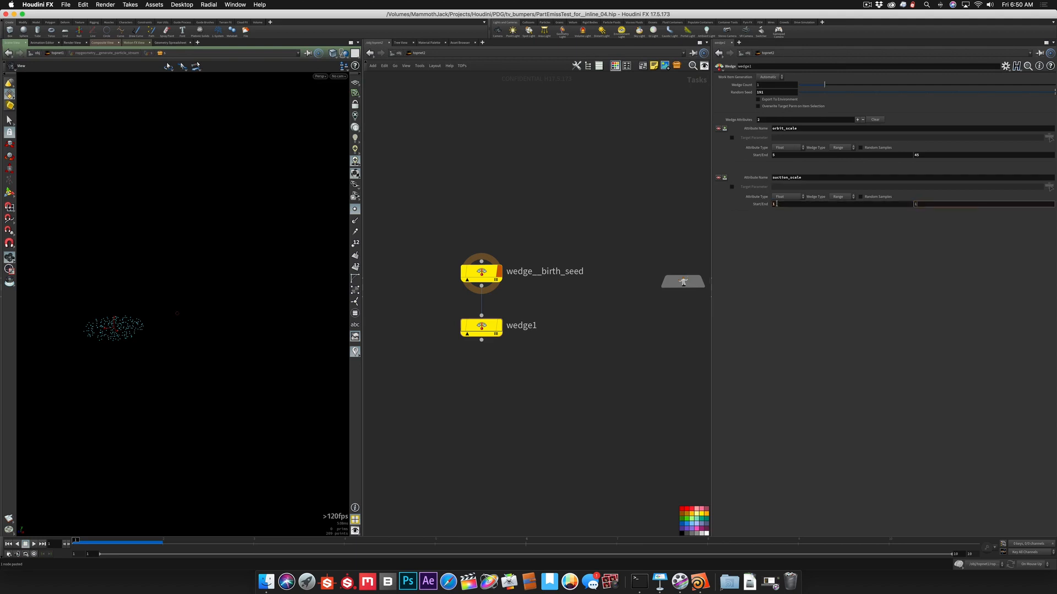
{"action": "key", "text": "Return"}
Enable random samples for suction_scale and set the node's wedge count to 4
{"action": "left_click", "coordinate": [861, 197]}
{"action": "left_click", "coordinate": [762, 85]}
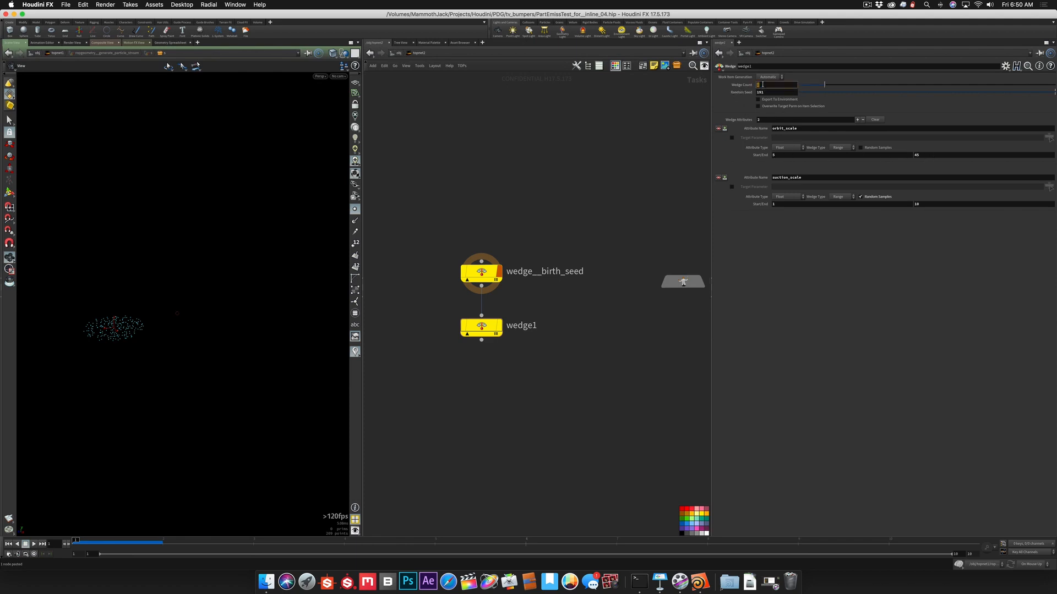
{"action": "key", "text": "Return"}
Rename the second wedge node as wedge__orbit_suction
{"action": "left_click", "coordinate": [478, 326]}
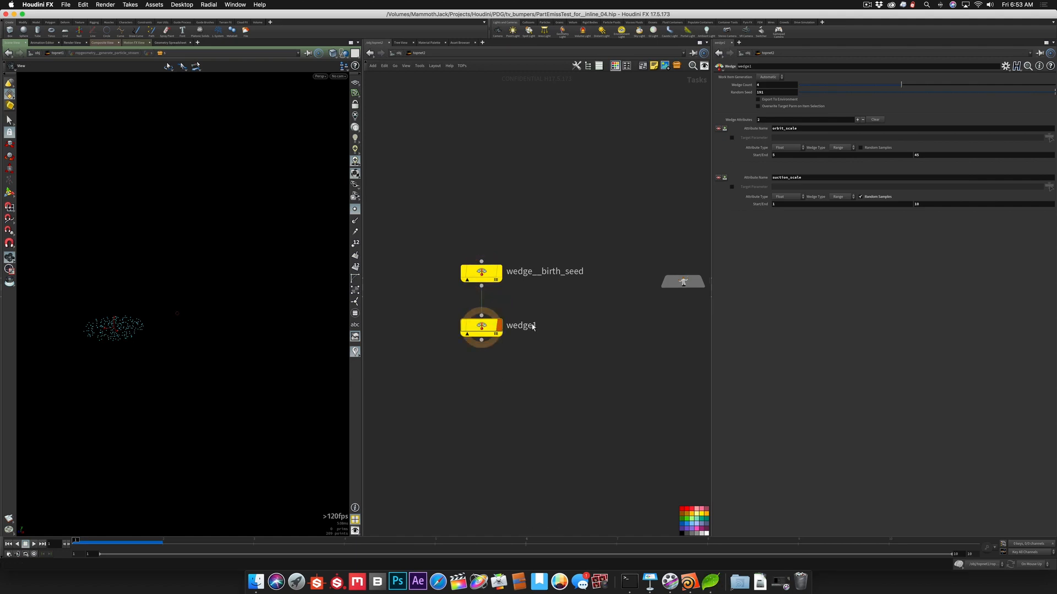
{"action": "double_click", "coordinate": [532, 326]}
{"action": "type", "text": "_"}
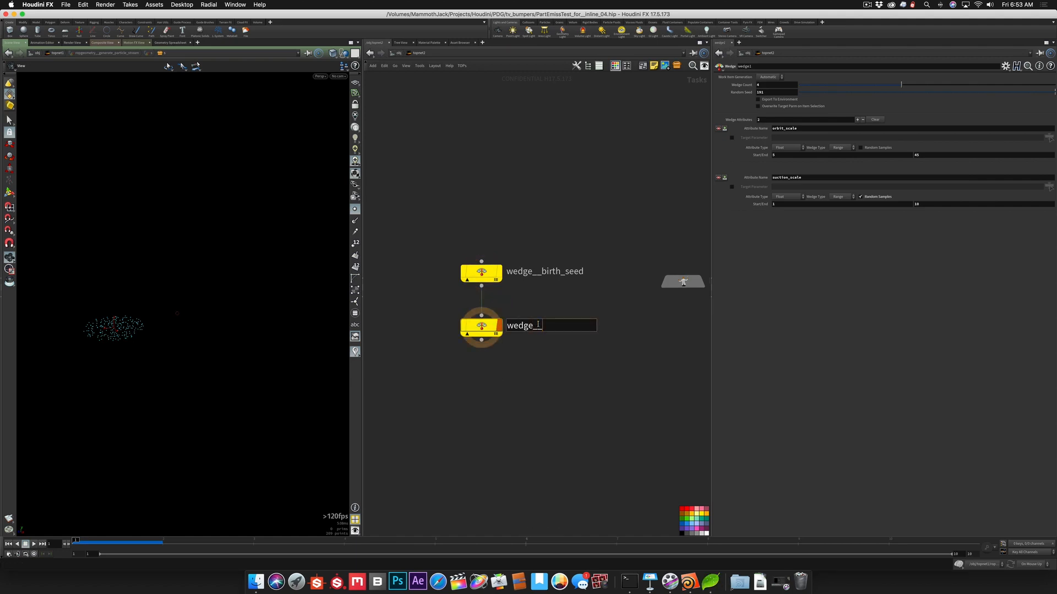
{"action": "type", "text": "_orbit_suction"}
{"action": "key", "text": "Return"}
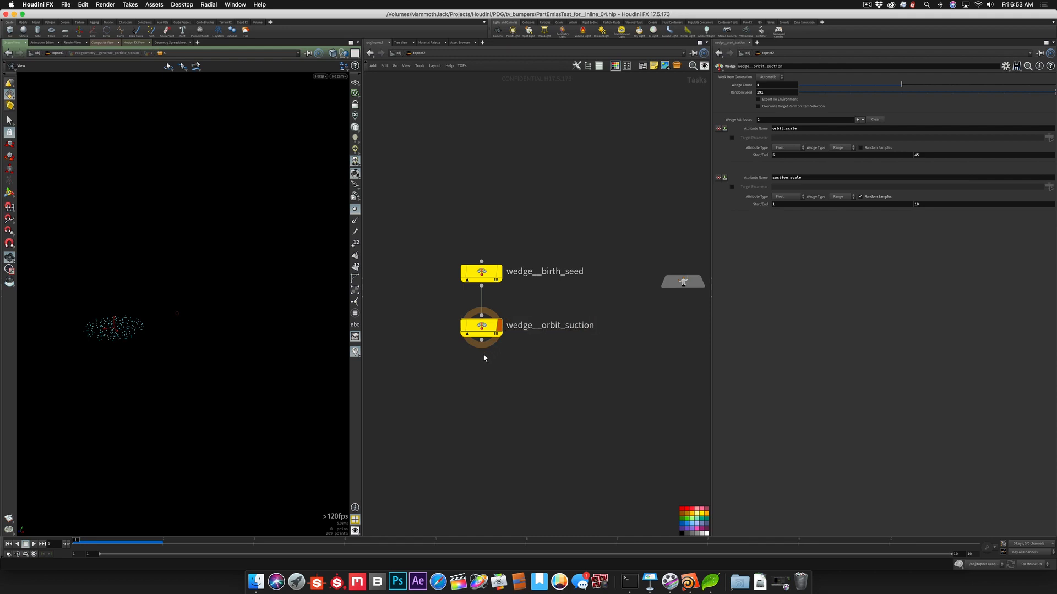
Add a ROP Geometry Output node below wedge__orbit_suction and connect it to that wedge's output
{"action": "key", "text": "Tab"}
{"action": "type", "text": "ropg"}
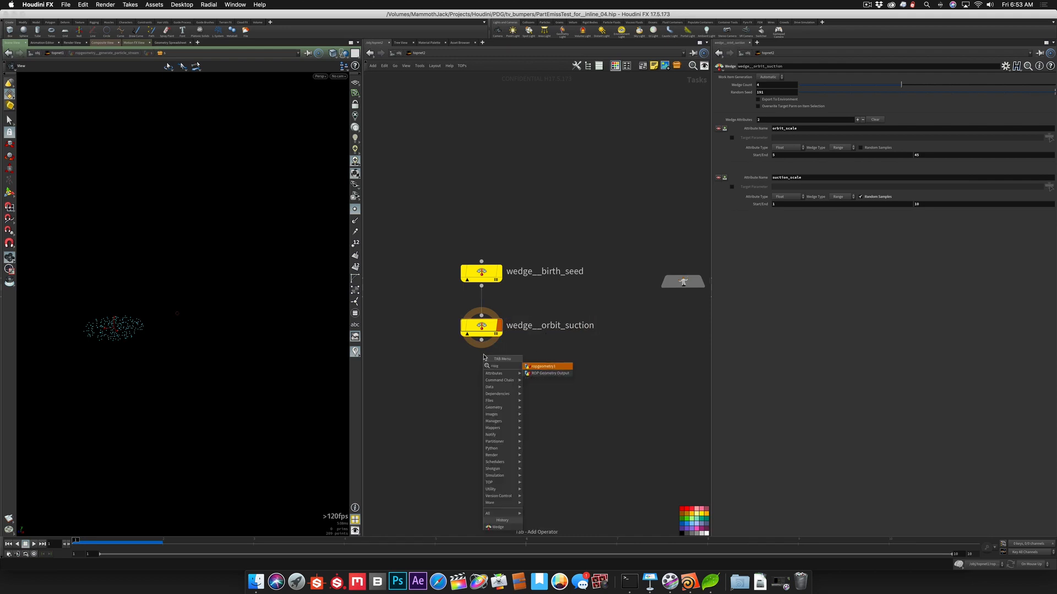
{"action": "key", "text": "Return"}
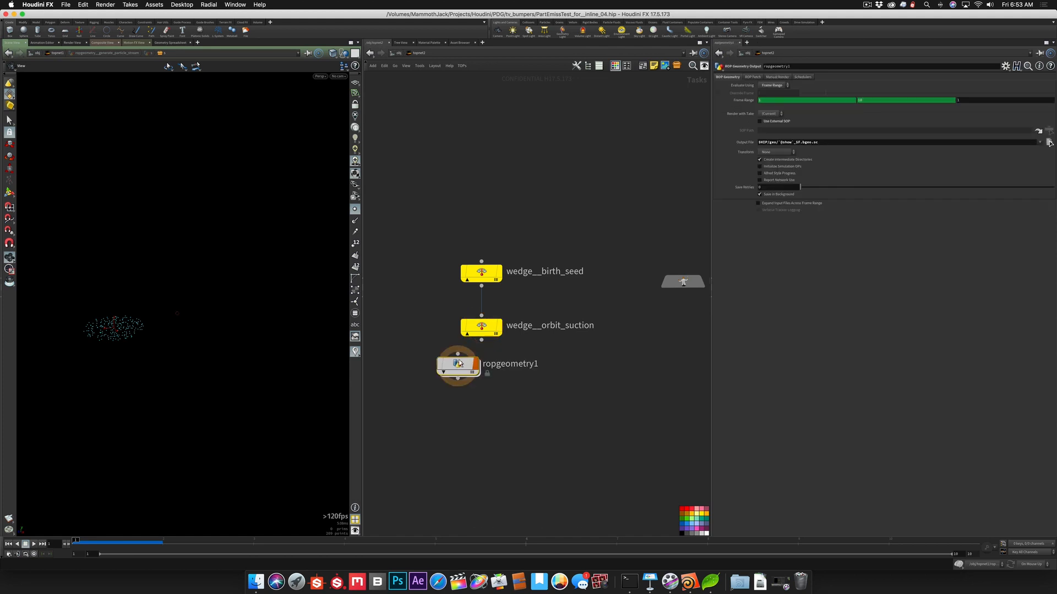
{"action": "left_click", "coordinate": [479, 379]}
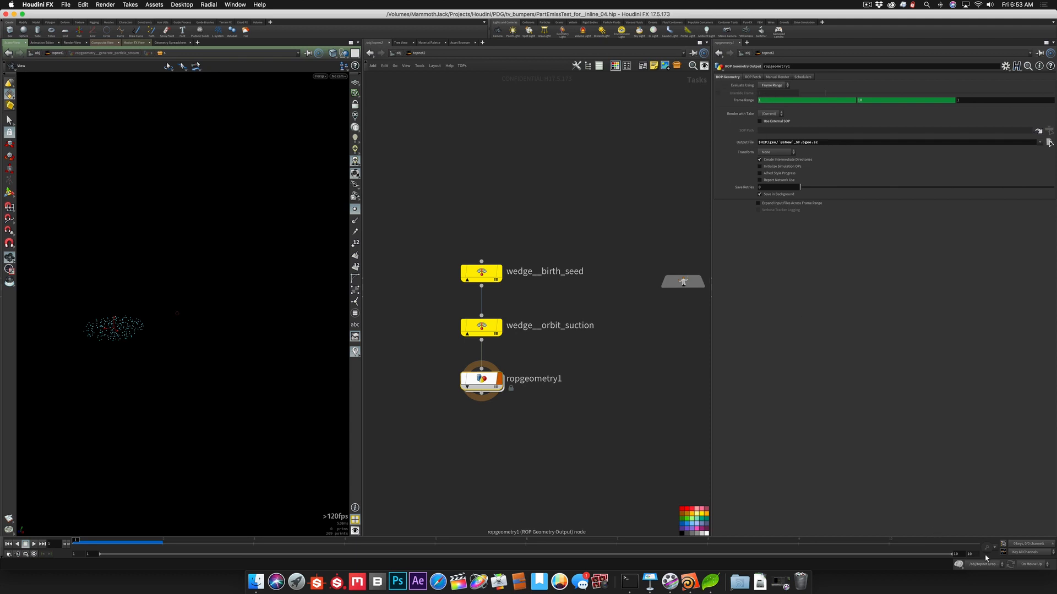
{"action": "left_click", "coordinate": [744, 101]}
{"action": "left_click", "coordinate": [744, 100]}
{"action": "left_click", "coordinate": [777, 581]}
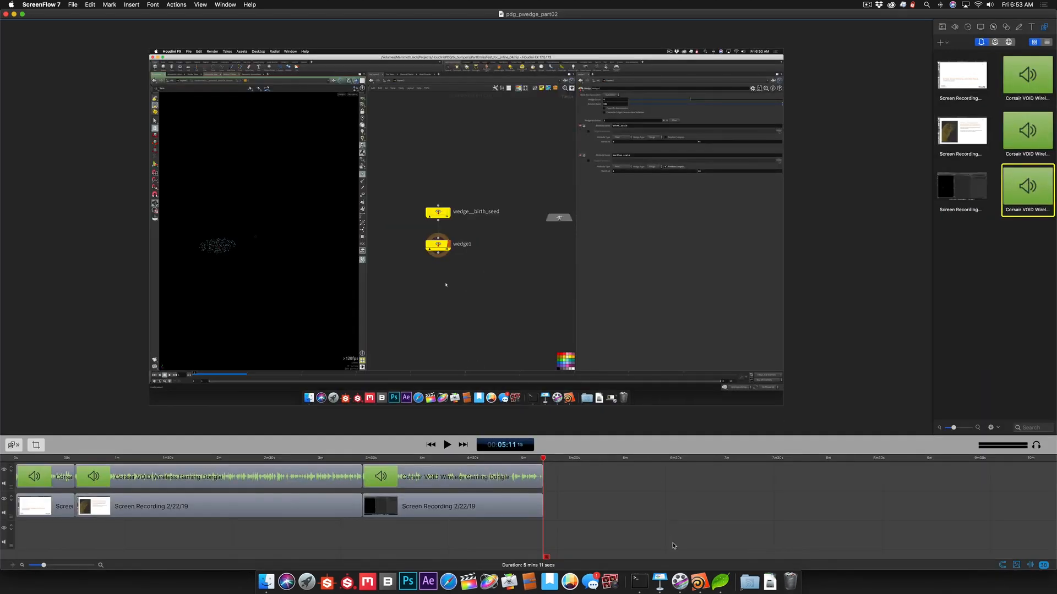
{"action": "left_click", "coordinate": [13, 13]}
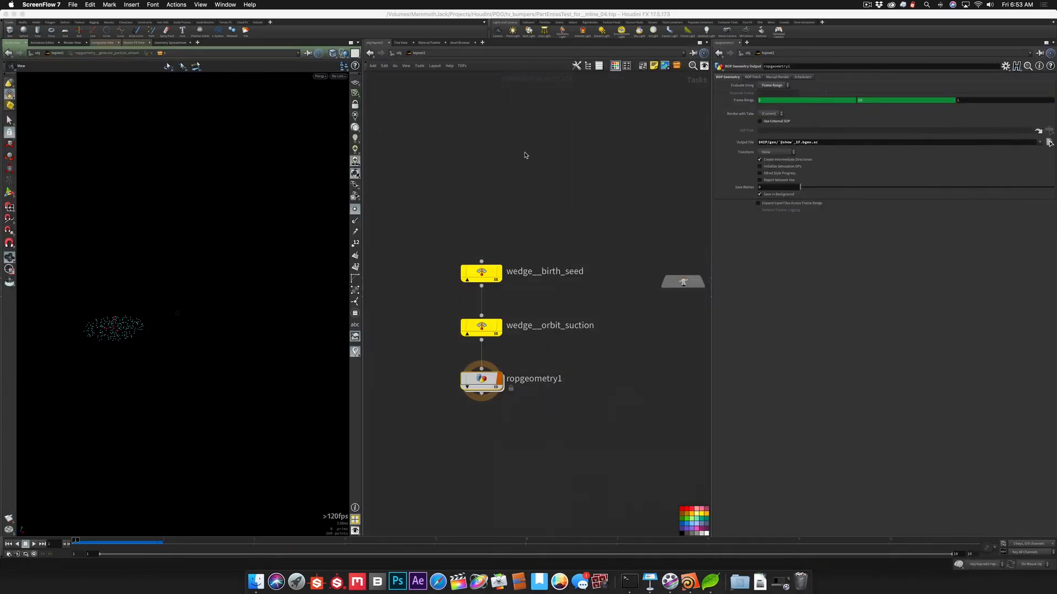
{"action": "left_click", "coordinate": [710, 581]}
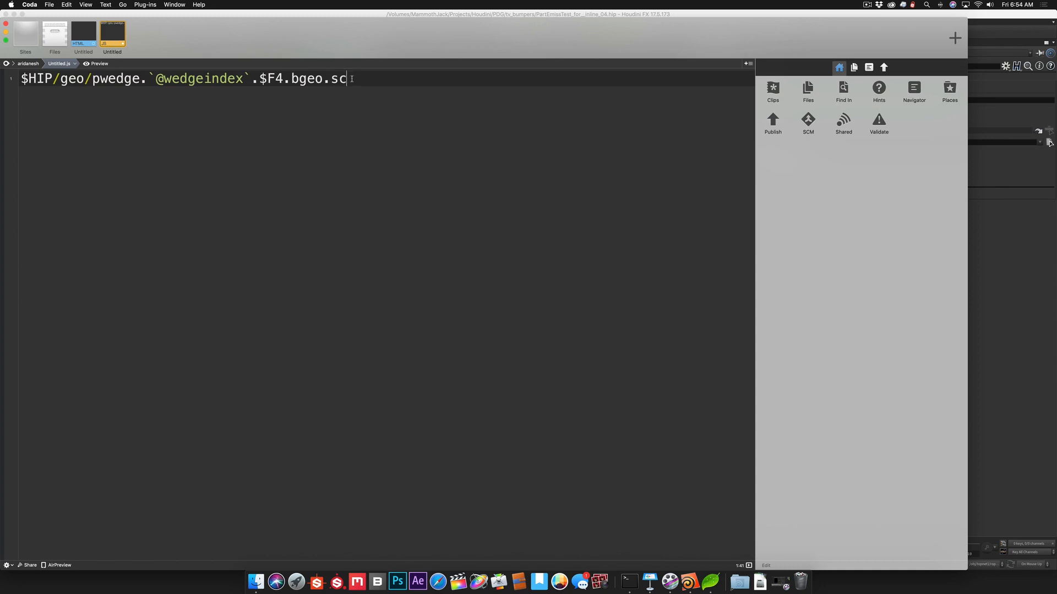
{"action": "left_click_drag", "start_coordinate": [346, 79], "coordinate": [20, 78]}
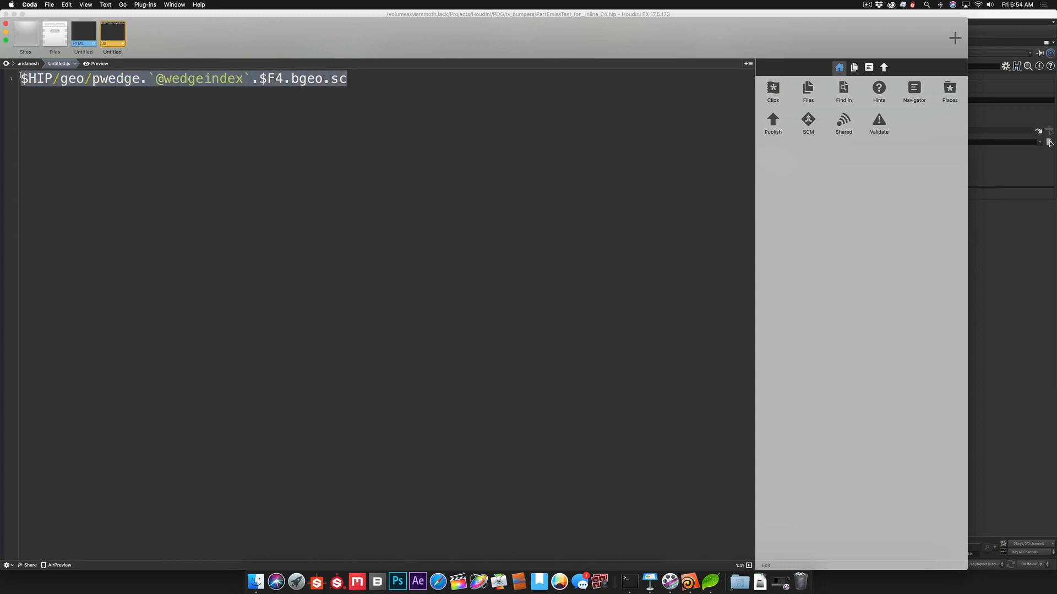
{"action": "key", "text": "super+c"}
{"action": "key", "text": "shift+super+2"}
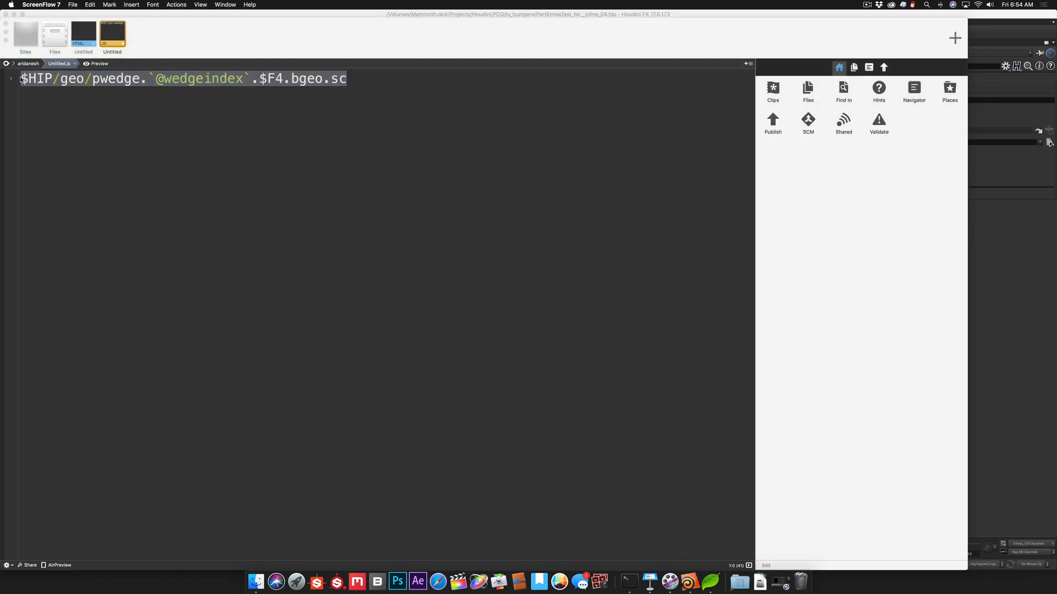
{"action": "left_click", "coordinate": [14, 13]}
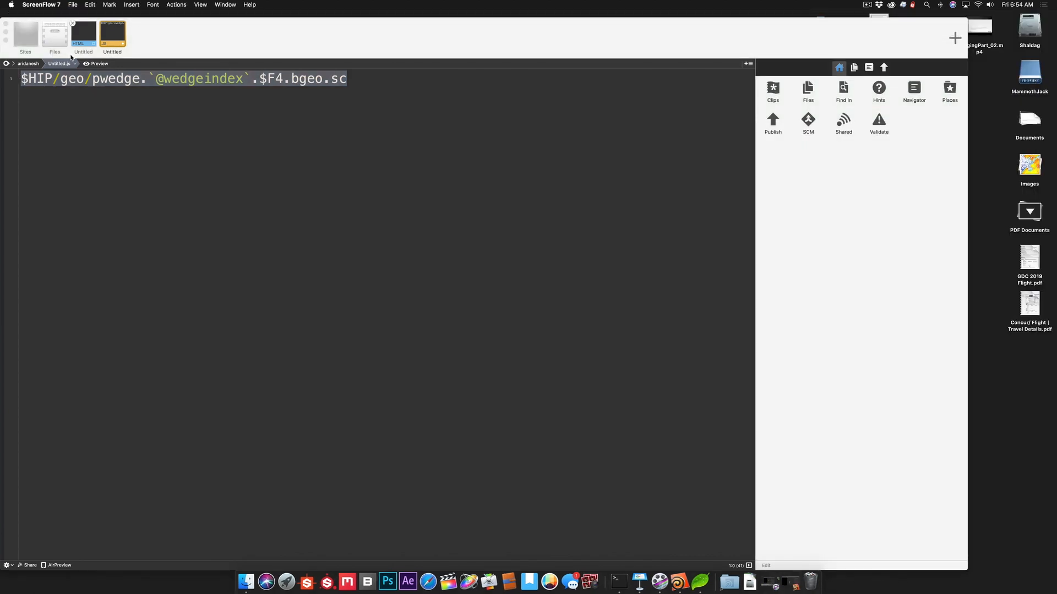
{"action": "left_click", "coordinate": [184, 52]}
{"action": "left_click", "coordinate": [5, 31]}
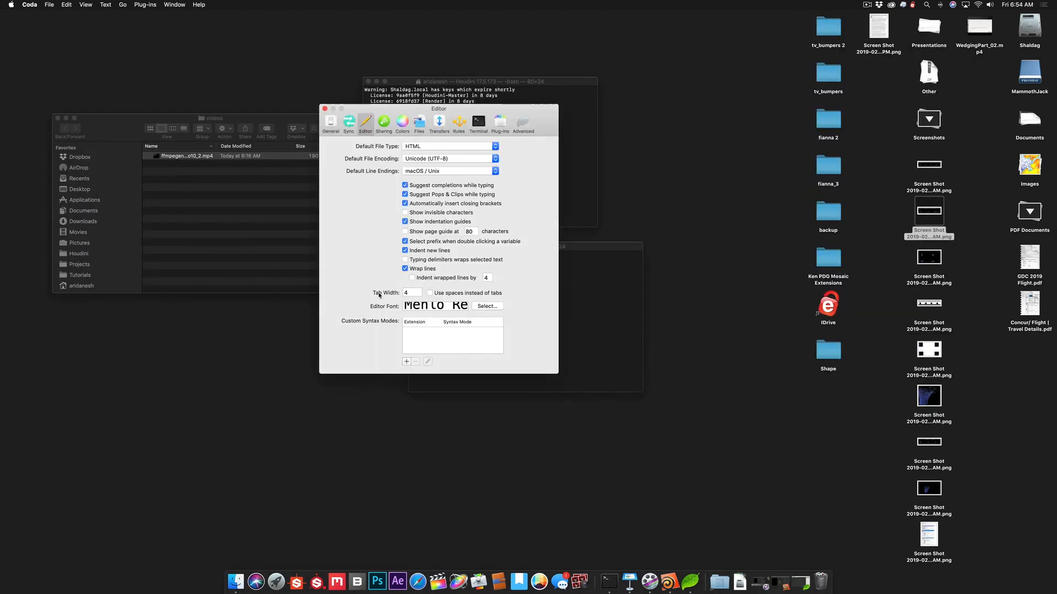
{"action": "left_click", "coordinate": [669, 582]}
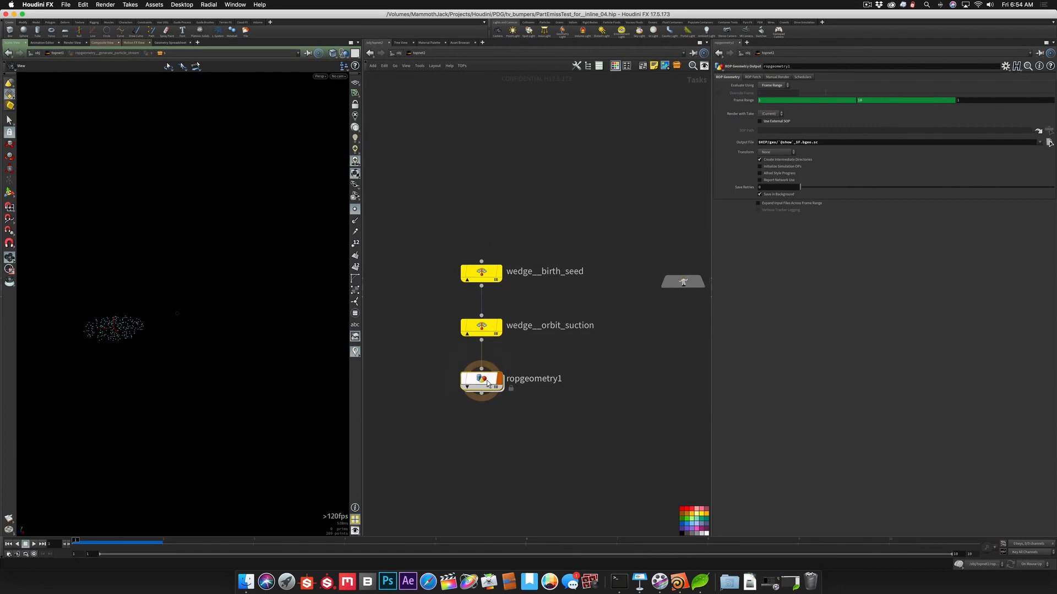
{"action": "mouse_move", "coordinate": [488, 385]}
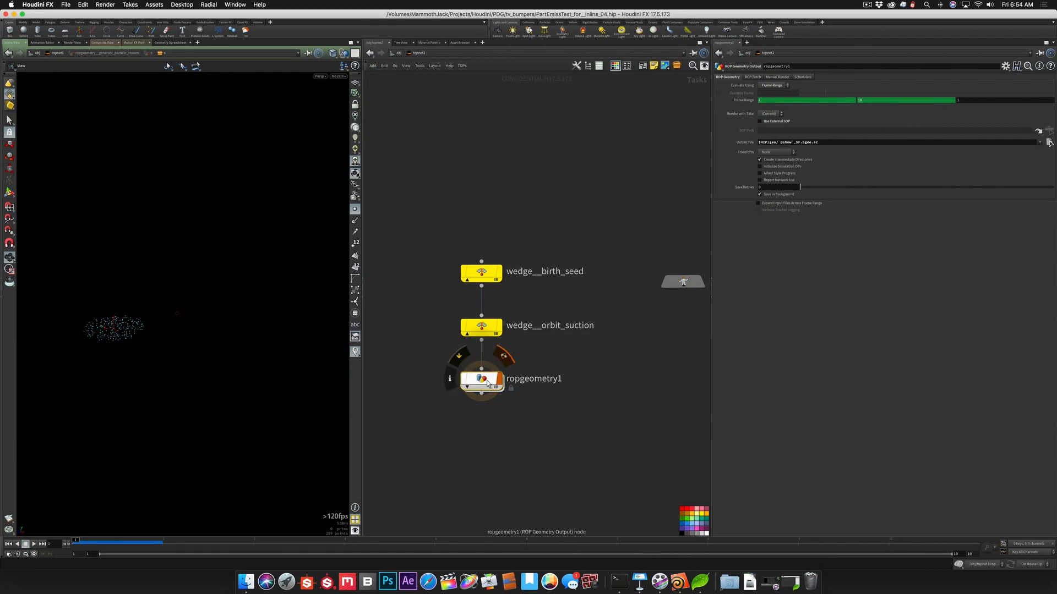
{"action": "left_click", "coordinate": [822, 142]}
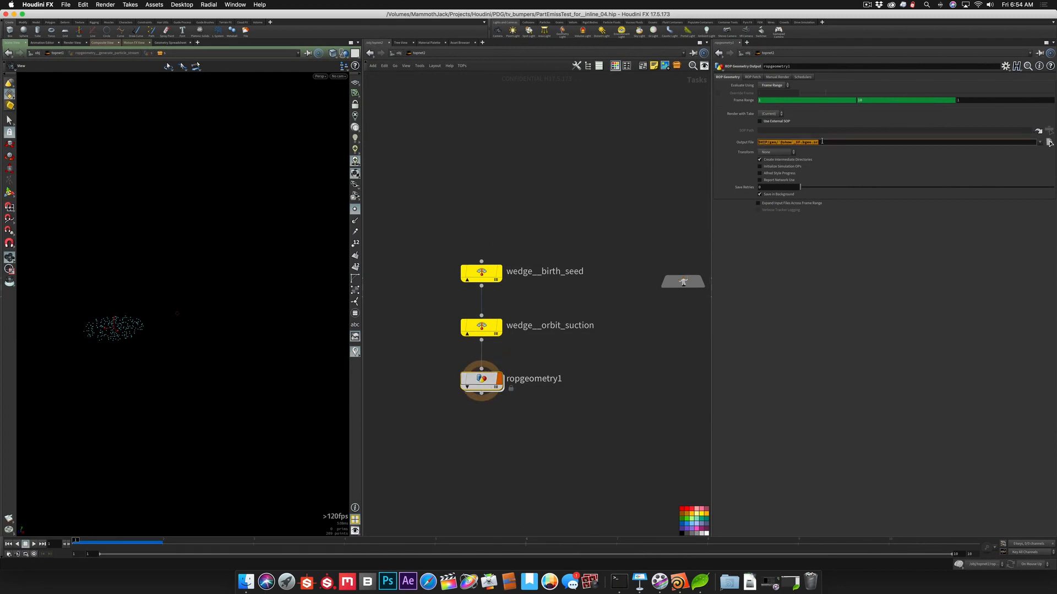
{"action": "key", "text": "cmd+v"}
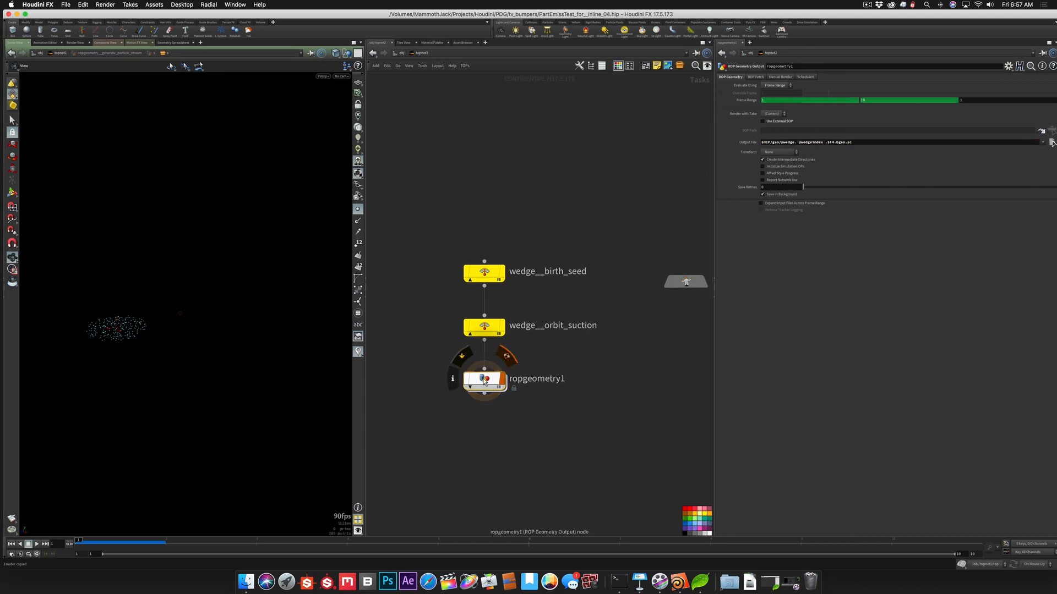
Paste the circle_for_particle_emitter, curve__for_particle_force and resample1 nodes into the network inside ropgeometry1
{"action": "double_click", "coordinate": [484, 380]}
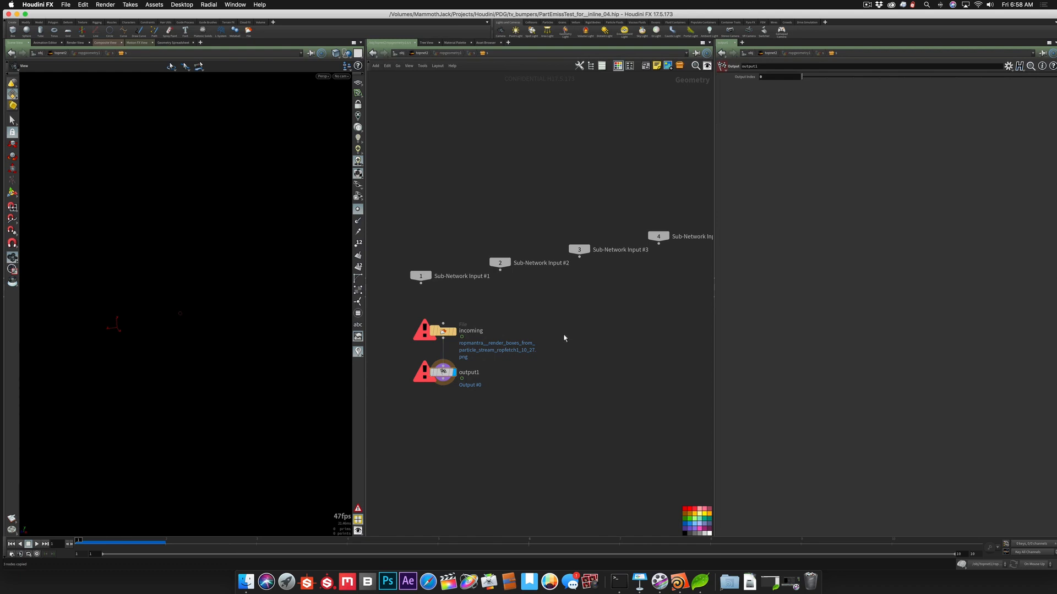
{"action": "key", "text": "super+v"}
{"action": "left_click", "coordinate": [513, 313]}
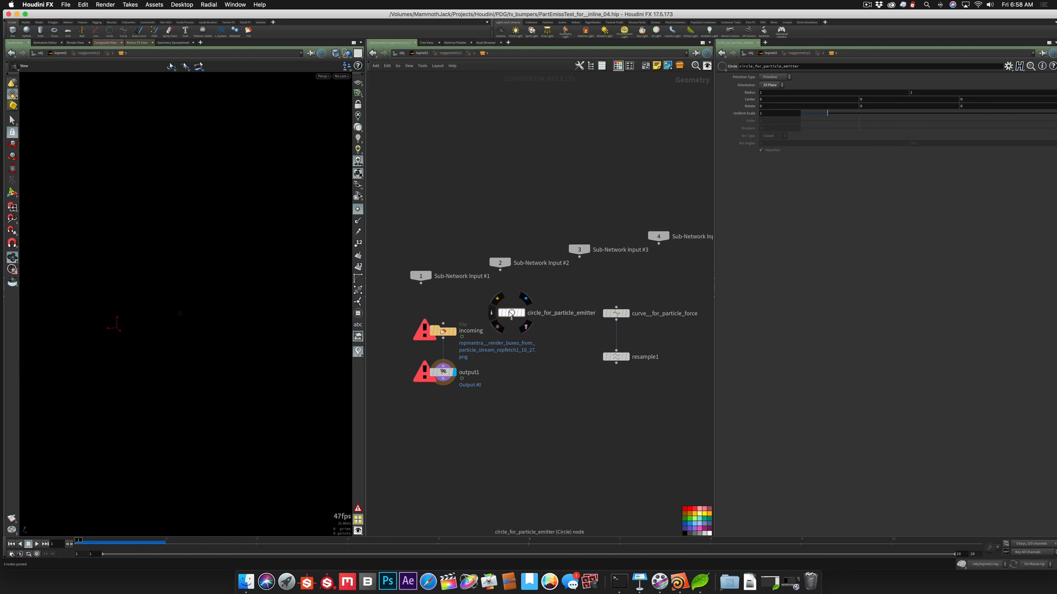
Display circle_for_particle_emitter, curve__for_particle_force and resample1 in turn to check their geometry
{"action": "left_click", "coordinate": [525, 298]}
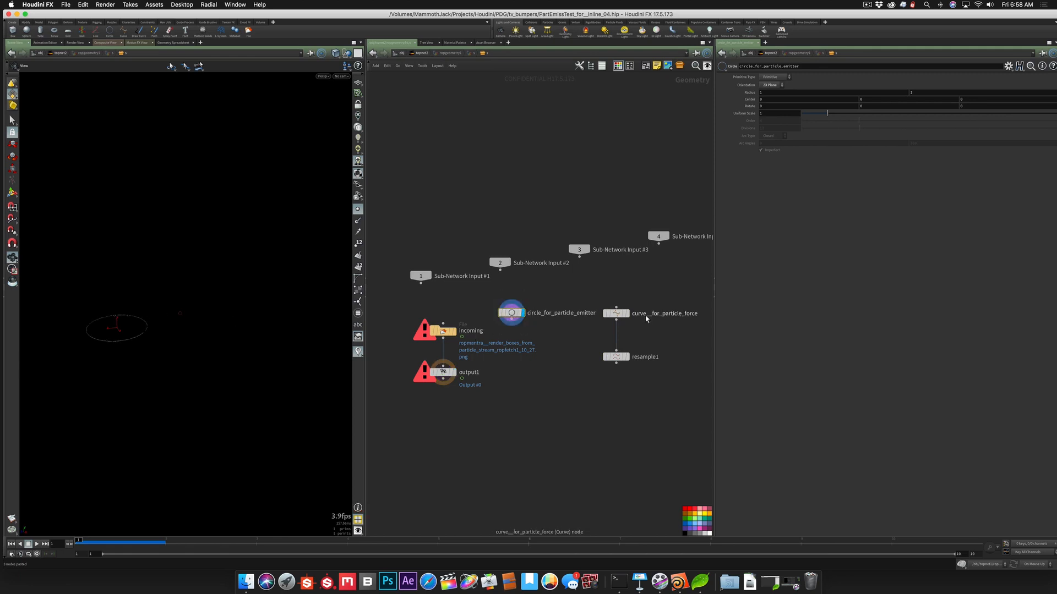
{"action": "left_click", "coordinate": [628, 314]}
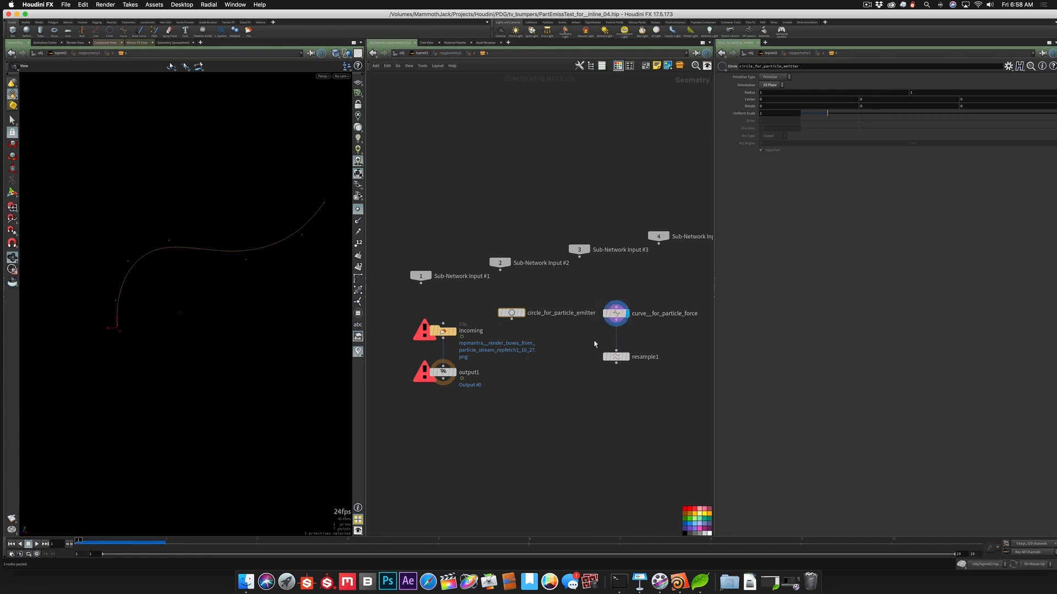
{"action": "left_click", "coordinate": [628, 357]}
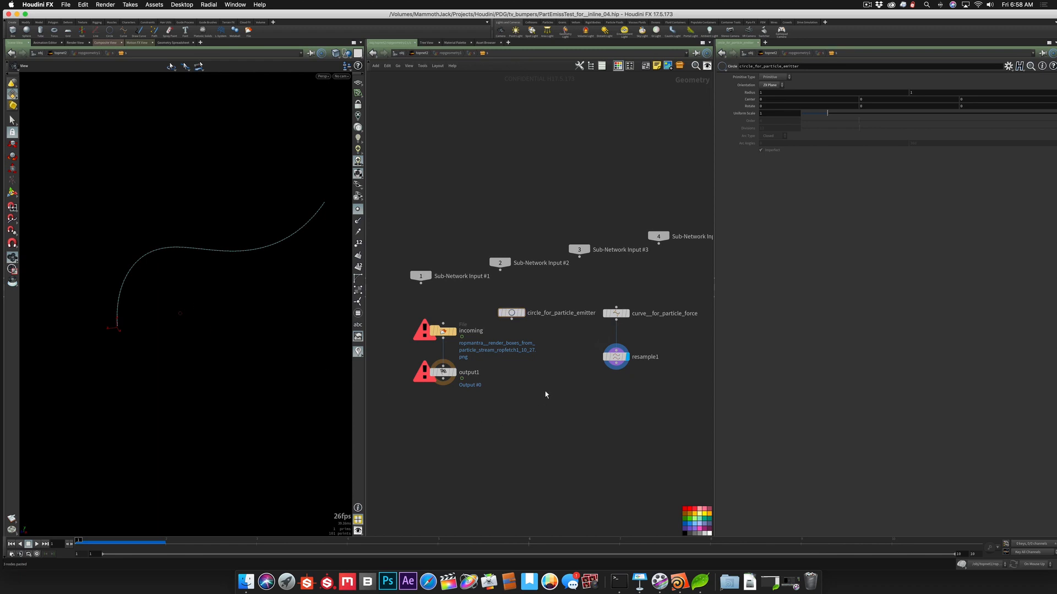
Add a POP Network node below the pasted circle and curve nodes
{"action": "key", "text": "Tab"}
{"action": "type", "text": "pop"}
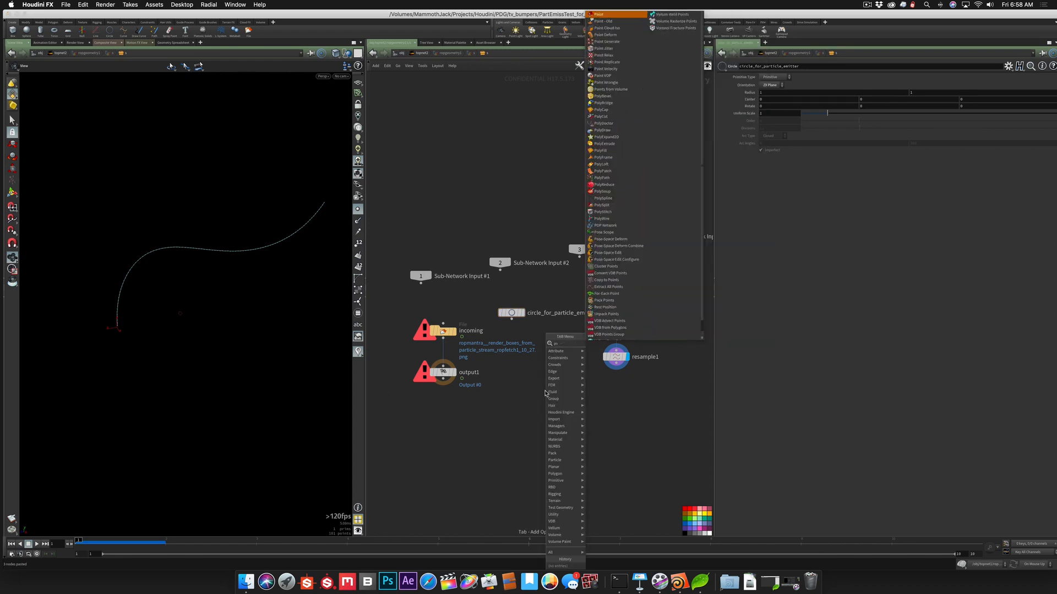
{"action": "key", "text": "Return"}
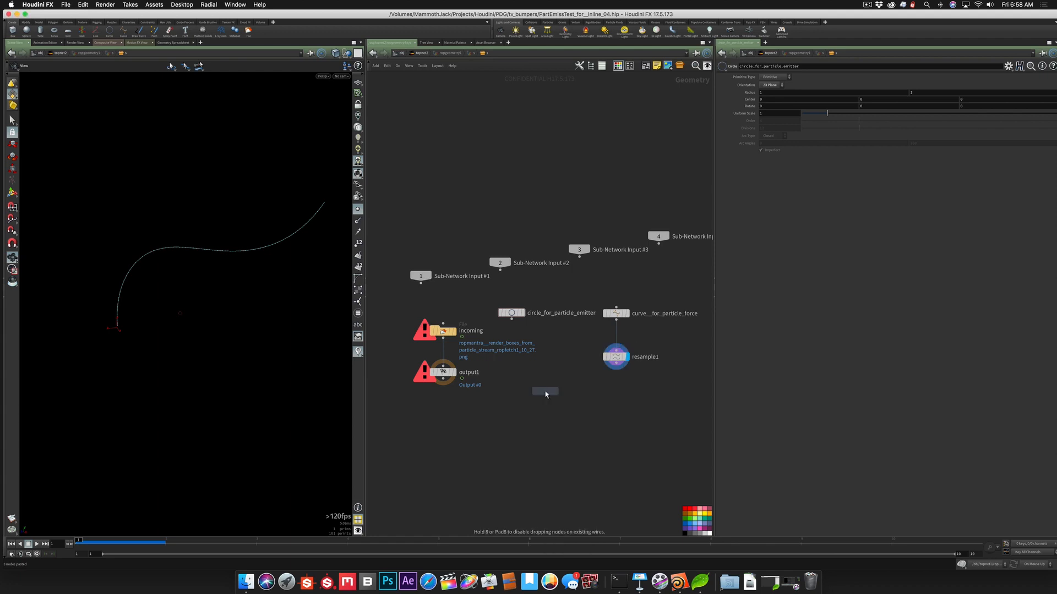
{"action": "left_click", "coordinate": [546, 393]}
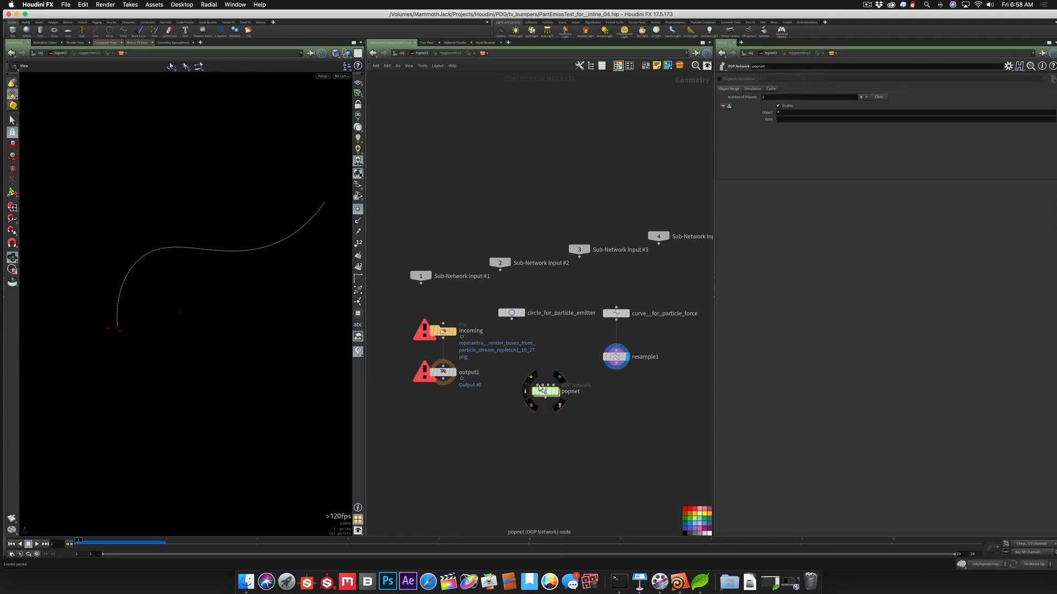
{"action": "mouse_move", "coordinate": [507, 318]}
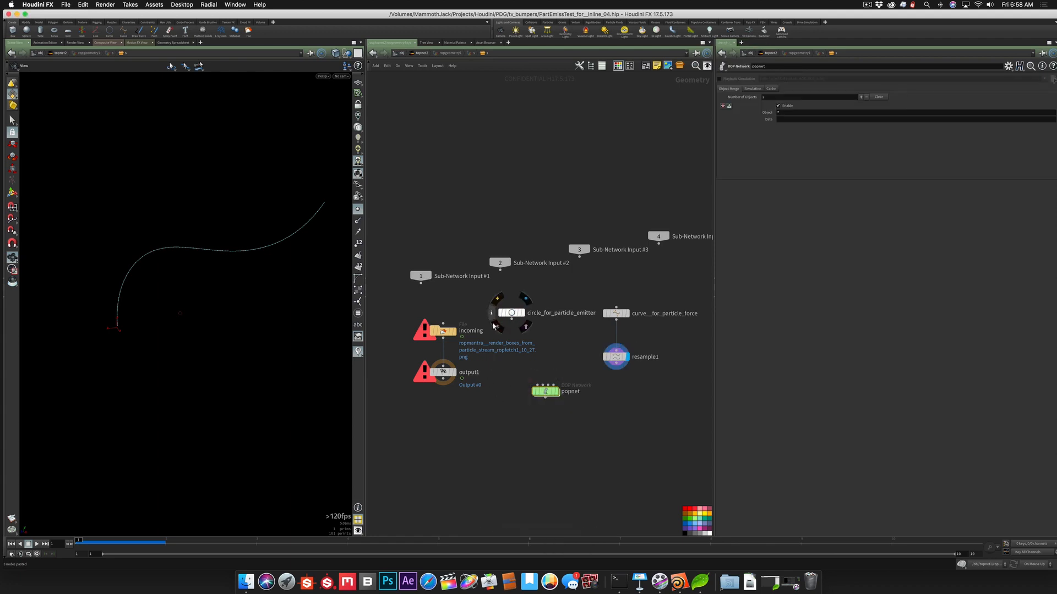
{"action": "left_click", "coordinate": [505, 315]}
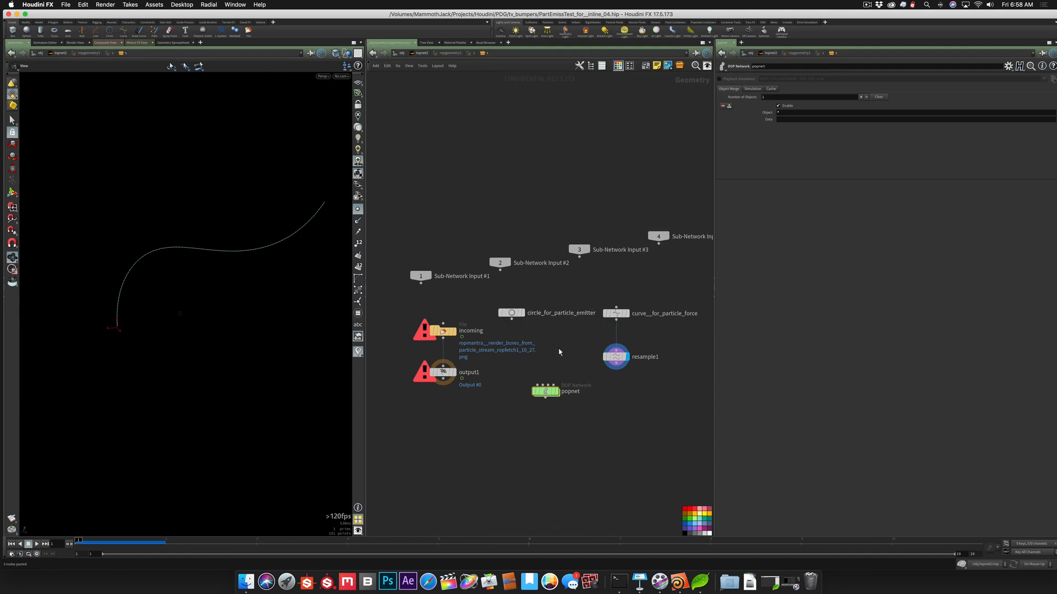
Save the scene and cook wedge__orbit_suction in the parent TOP network
{"action": "key", "text": "u"}
{"action": "key", "text": "u"}
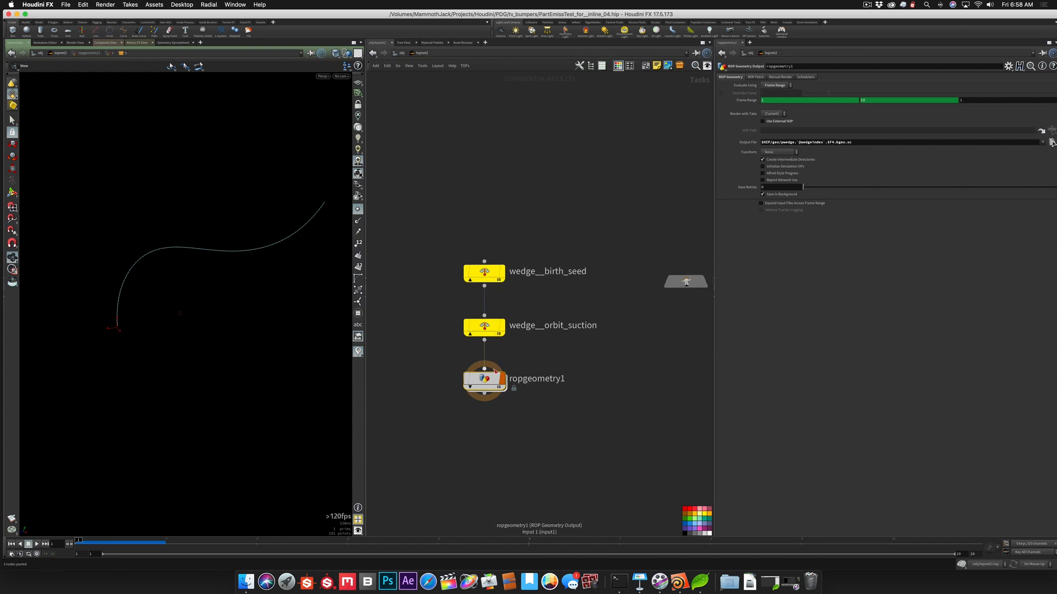
{"action": "mouse_move", "coordinate": [493, 384]}
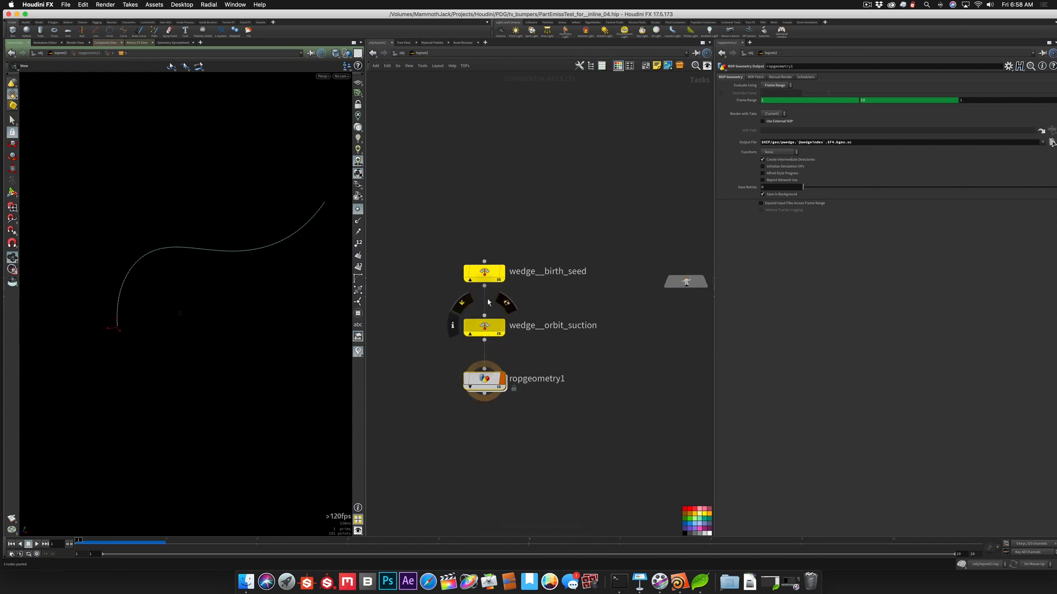
{"action": "mouse_move", "coordinate": [487, 331]}
{"action": "left_click", "coordinate": [486, 329]}
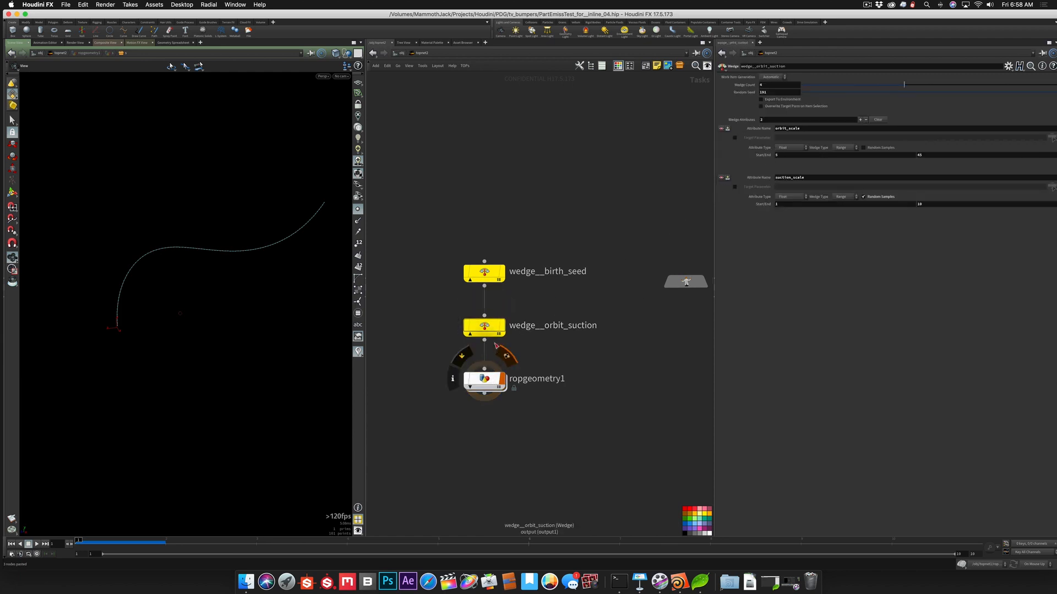
{"action": "mouse_move", "coordinate": [501, 332]}
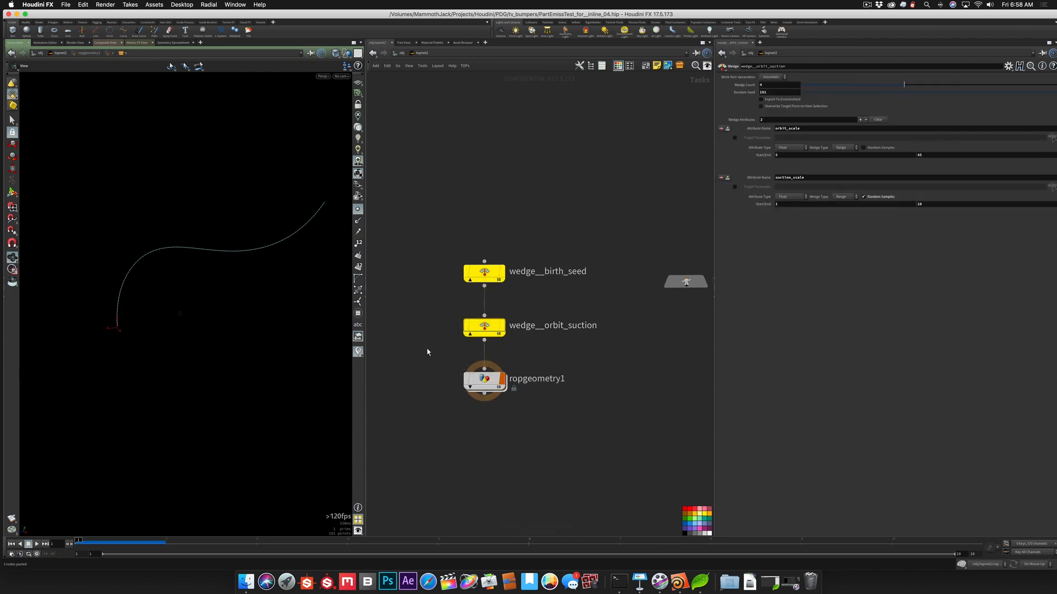
{"action": "key", "text": "super+s"}
{"action": "right_click", "coordinate": [492, 328]}
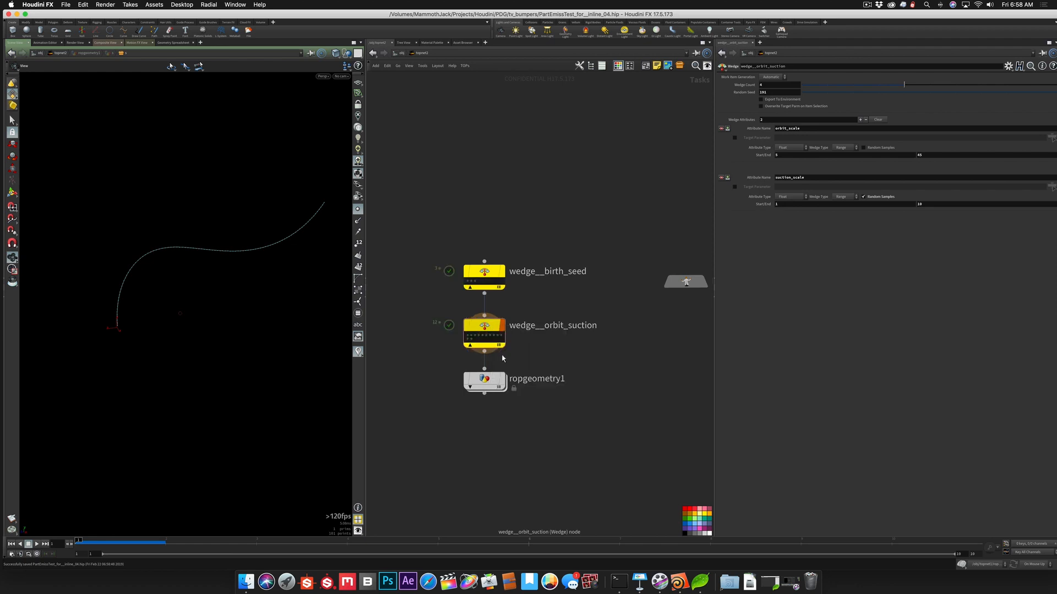
{"action": "left_click", "coordinate": [502, 354]}
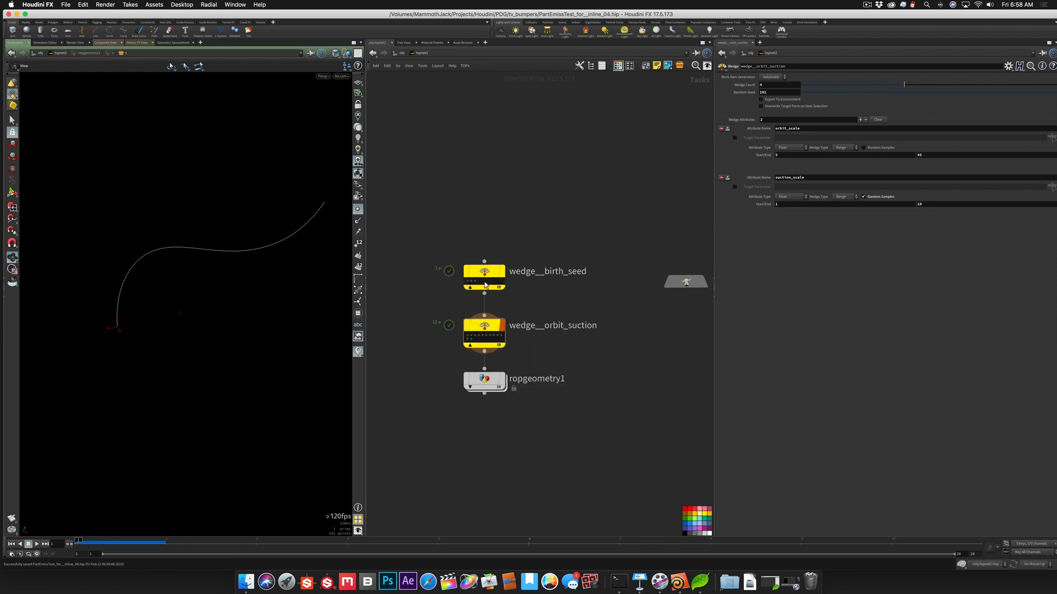
Inspect the attributes of the last work item in wedge__orbit_suction, including the wedge index, color, seed, orbit and suction values
{"action": "mouse_move", "coordinate": [467, 341]}
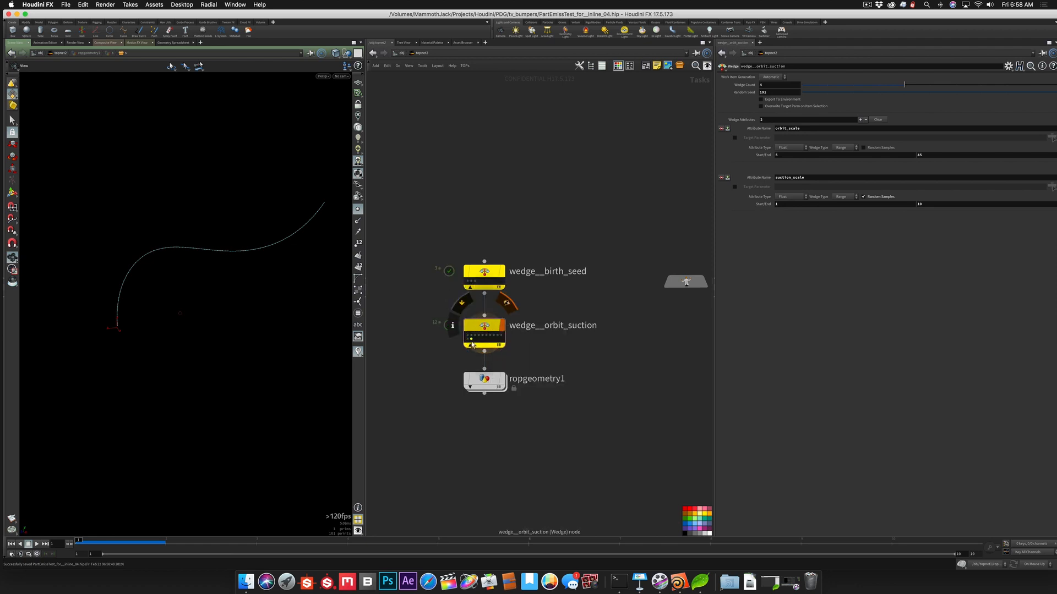
{"action": "right_click", "coordinate": [470, 340]}
{"action": "left_click", "coordinate": [476, 361]}
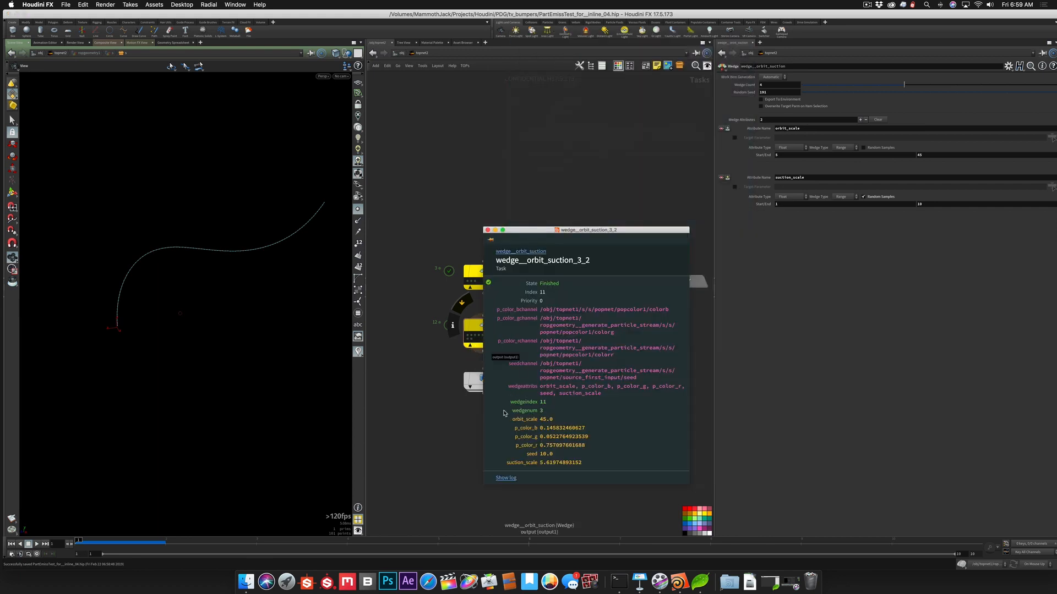
{"action": "left_click", "coordinate": [501, 361]}
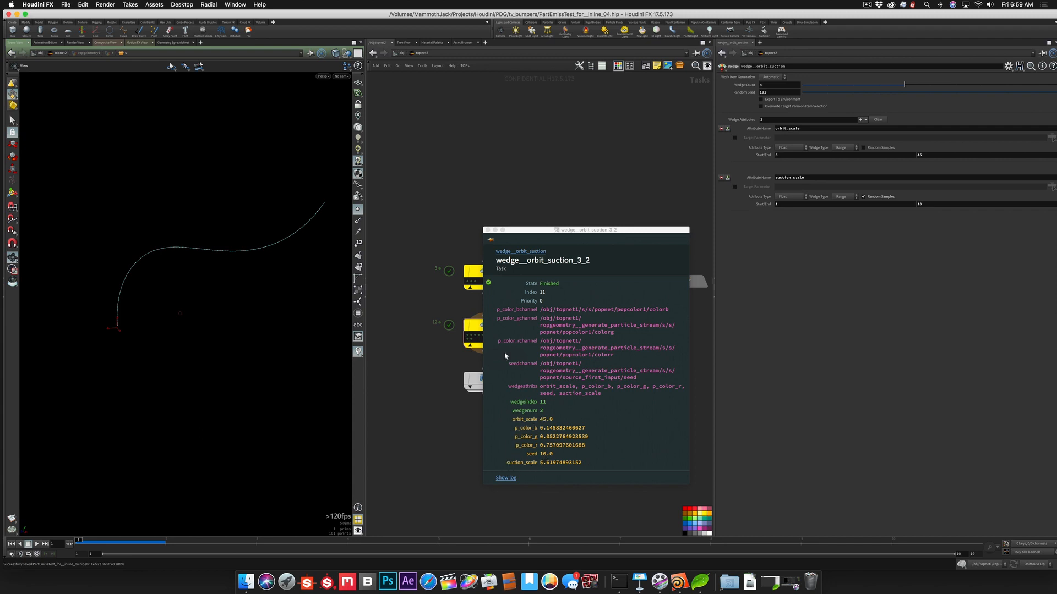
{"action": "left_click", "coordinate": [488, 230]}
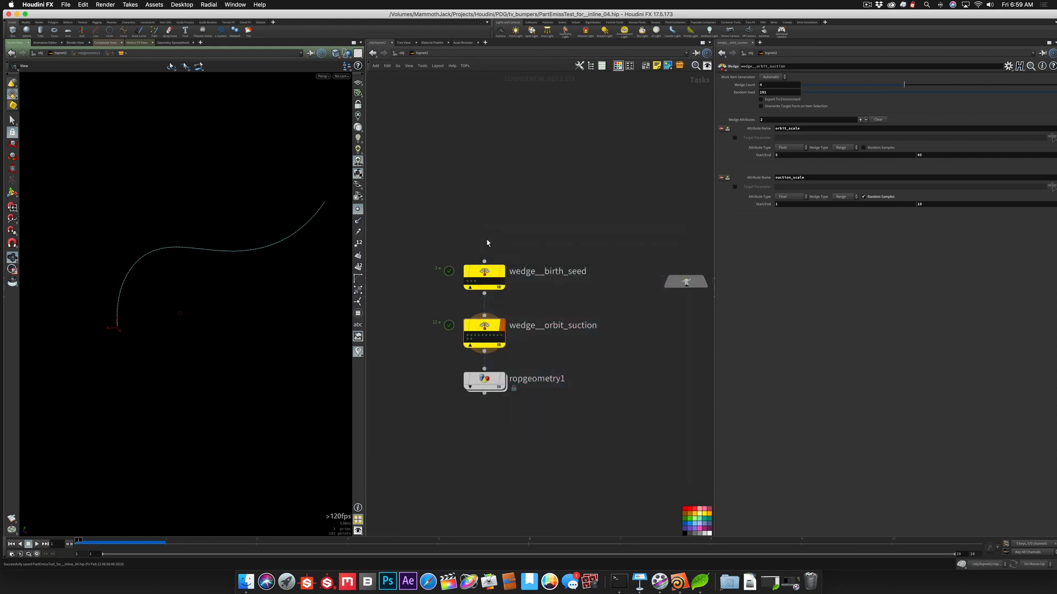
Inside ropgeometry1, connect the incoming file node to popnet's first input and move output1, detached from incoming, below the other nodes
{"action": "double_click", "coordinate": [487, 383]}
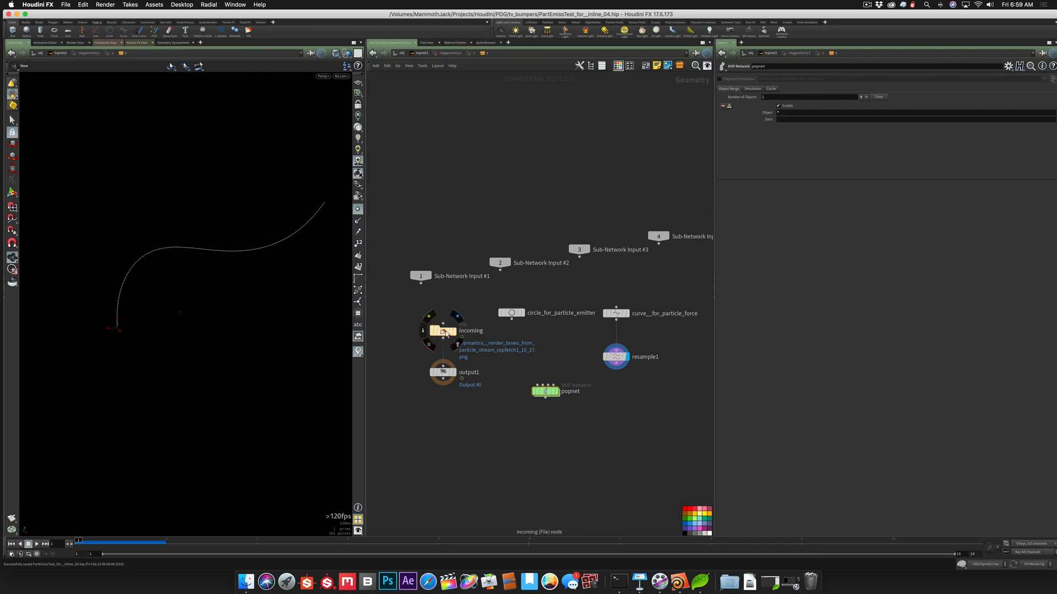
{"action": "left_click_drag", "start_coordinate": [448, 331], "coordinate": [449, 319]}
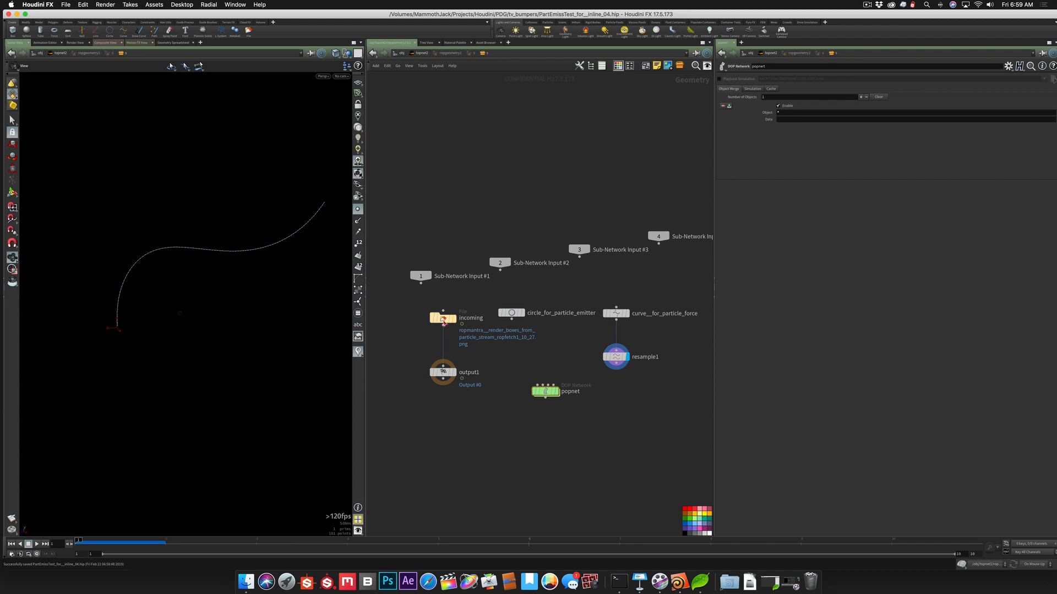
{"action": "left_click", "coordinate": [443, 318]}
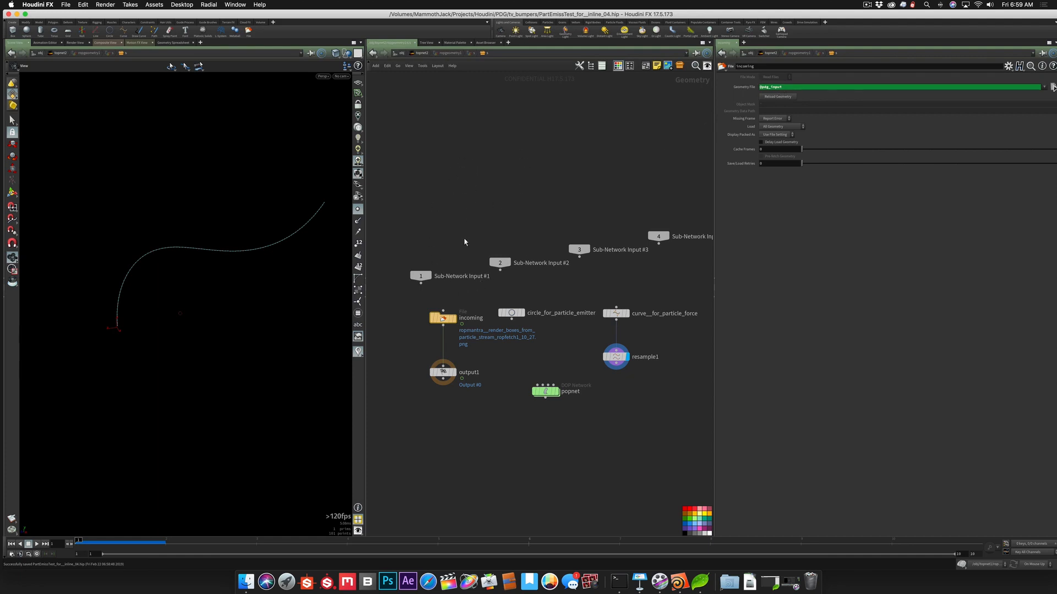
{"action": "left_click_drag", "start_coordinate": [443, 326], "coordinate": [538, 390]}
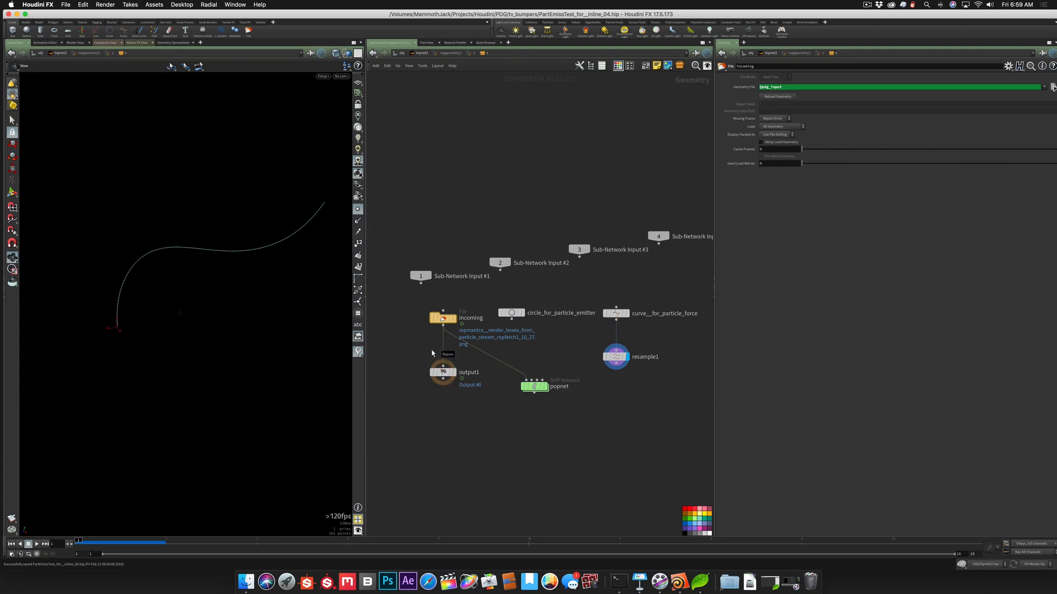
{"action": "left_click_drag", "start_coordinate": [444, 377], "coordinate": [444, 464]}
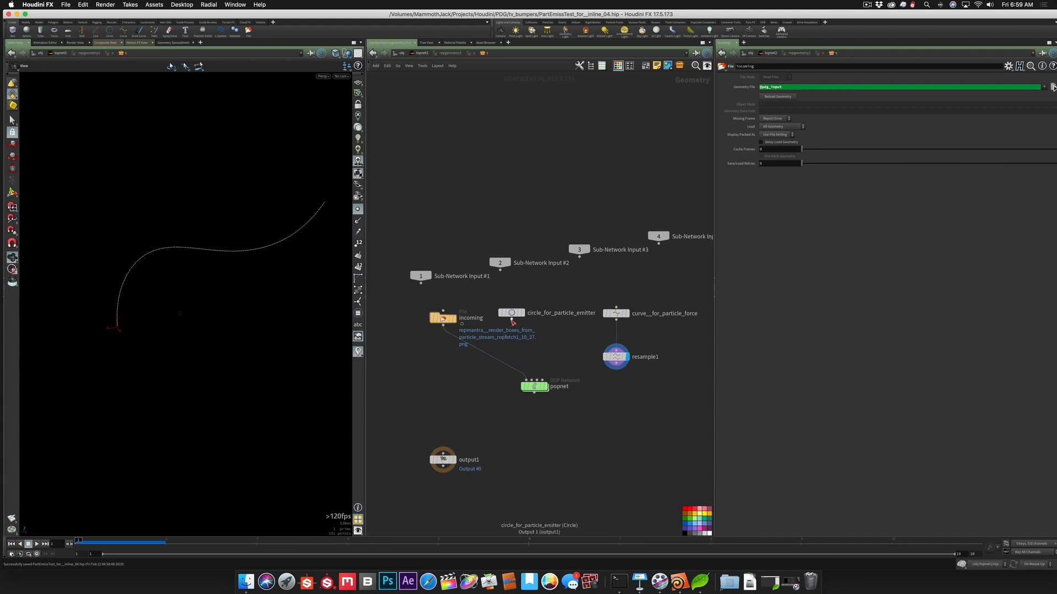
Wire circle_for_particle_emitter into popnet's second input and resample1 into its third, with popnet as the displayed node
{"action": "left_click_drag", "start_coordinate": [511, 319], "coordinate": [532, 383]}
{"action": "left_click_drag", "start_coordinate": [618, 367], "coordinate": [537, 383]}
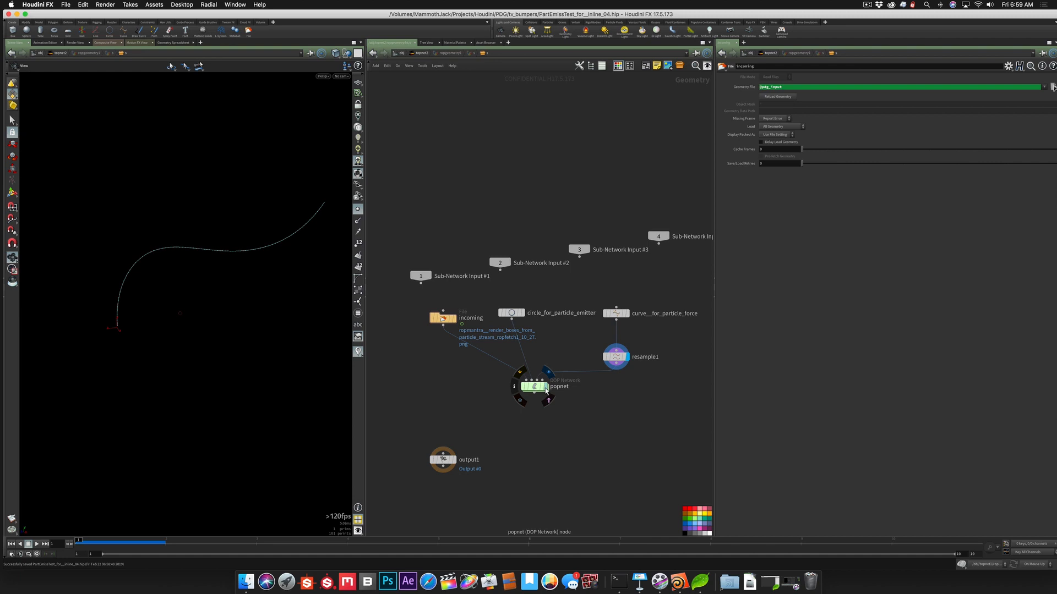
{"action": "left_click", "coordinate": [546, 387]}
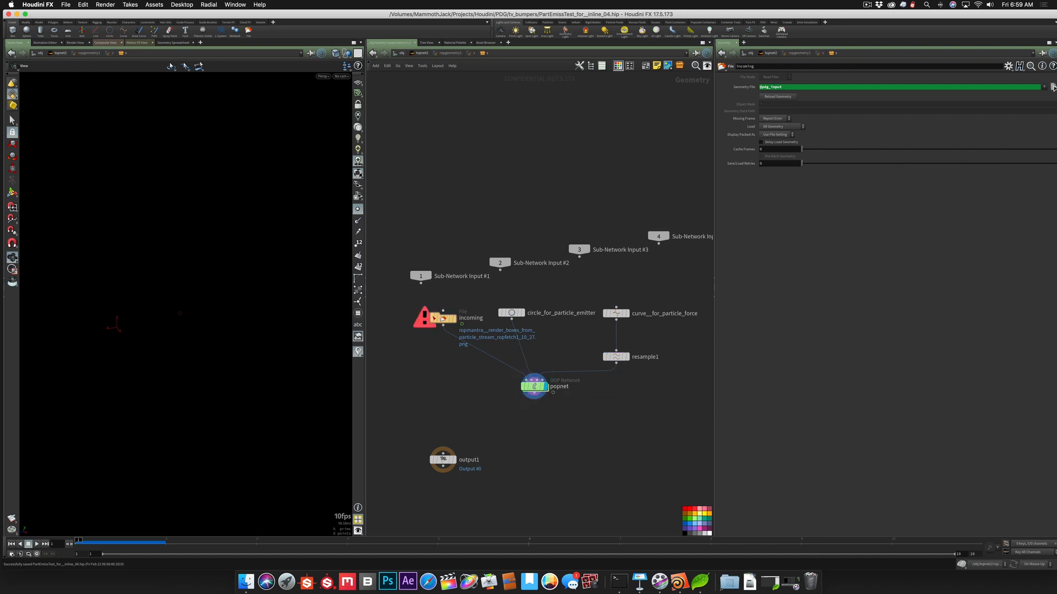
Inside popnet, space source_first_input and wire_pops_into_here apart and insert a POP Color node on the wire between them
{"action": "mouse_move", "coordinate": [535, 389]}
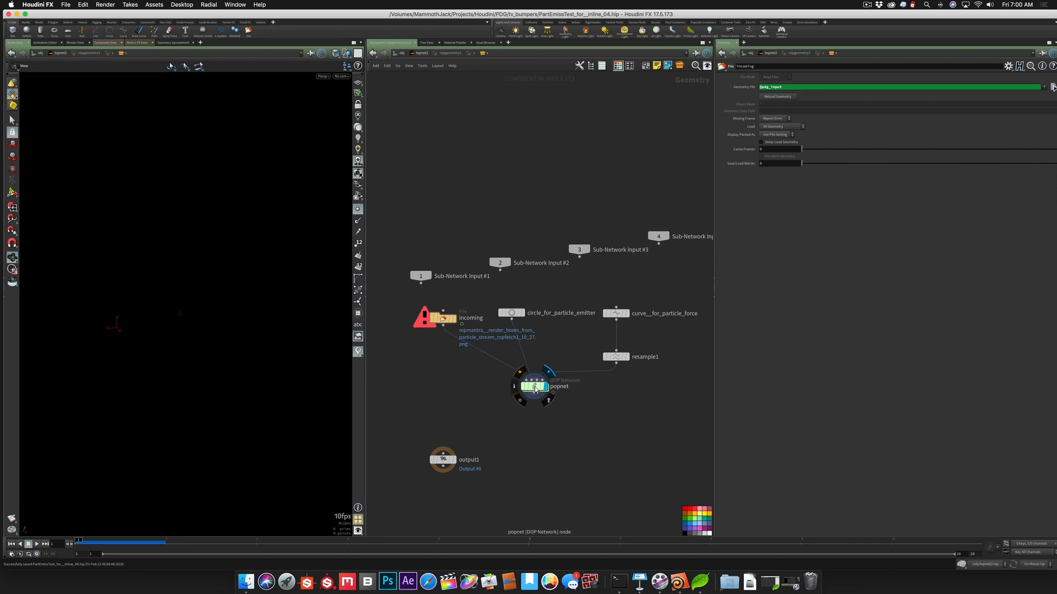
{"action": "double_click", "coordinate": [536, 388]}
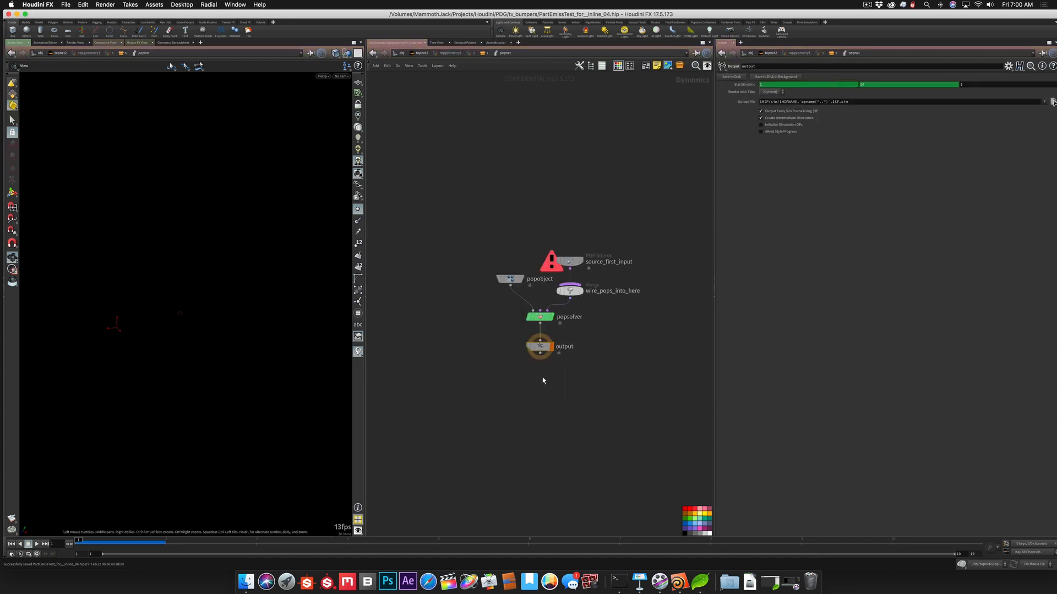
{"action": "left_click_drag", "start_coordinate": [569, 261], "coordinate": [594, 225]}
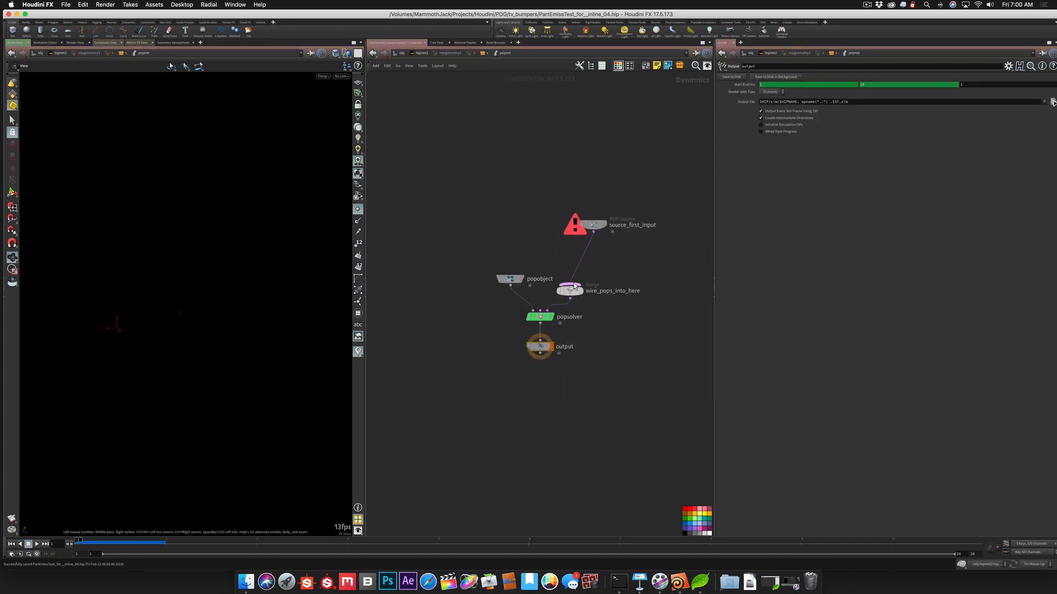
{"action": "left_click_drag", "start_coordinate": [574, 293], "coordinate": [594, 302]}
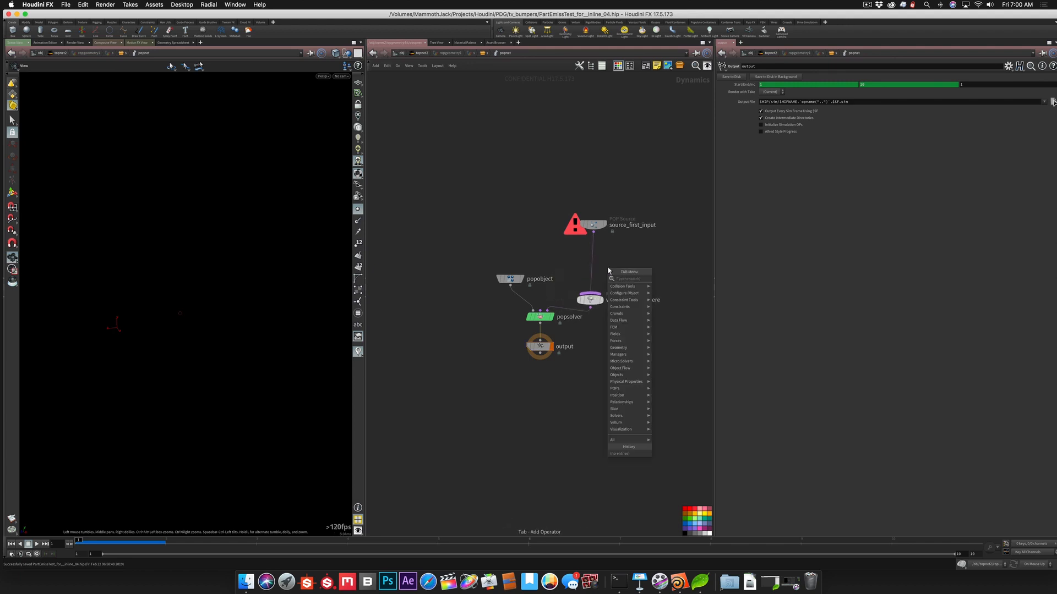
{"action": "key", "text": "Tab"}
{"action": "type", "text": "popcolor"}
{"action": "key", "text": "Return"}
{"action": "left_click", "coordinate": [608, 269]}
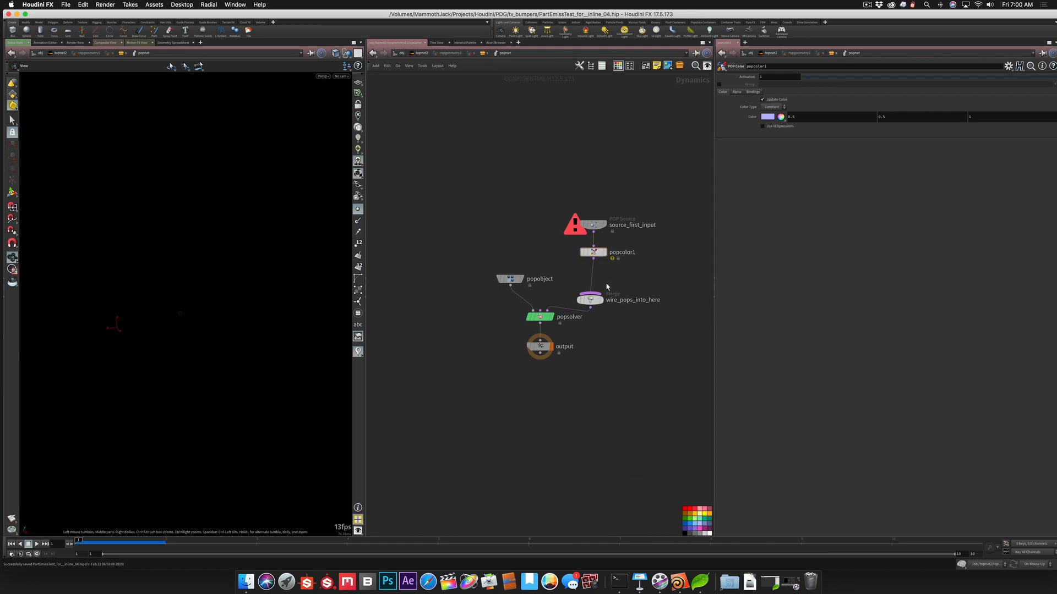
Insert a POP Curve Force node between popcolor1 and wire_pops_into_here, and review the parameters of both new nodes
{"action": "key", "text": "Tab"}
{"action": "type", "text": "popcu"}
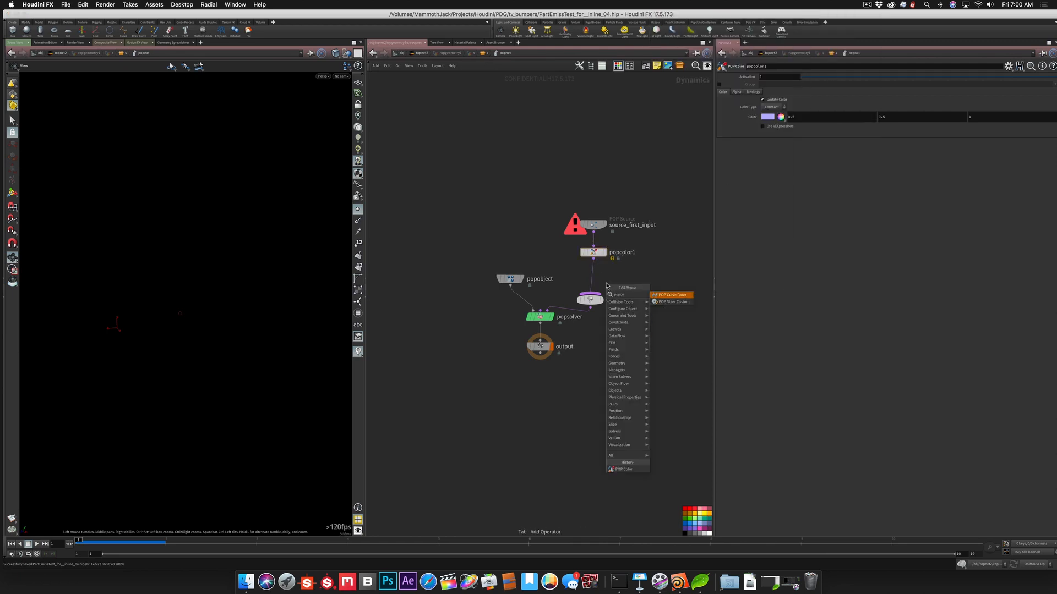
{"action": "type", "text": "rve"}
{"action": "key", "text": "Return"}
{"action": "left_click", "coordinate": [593, 277]}
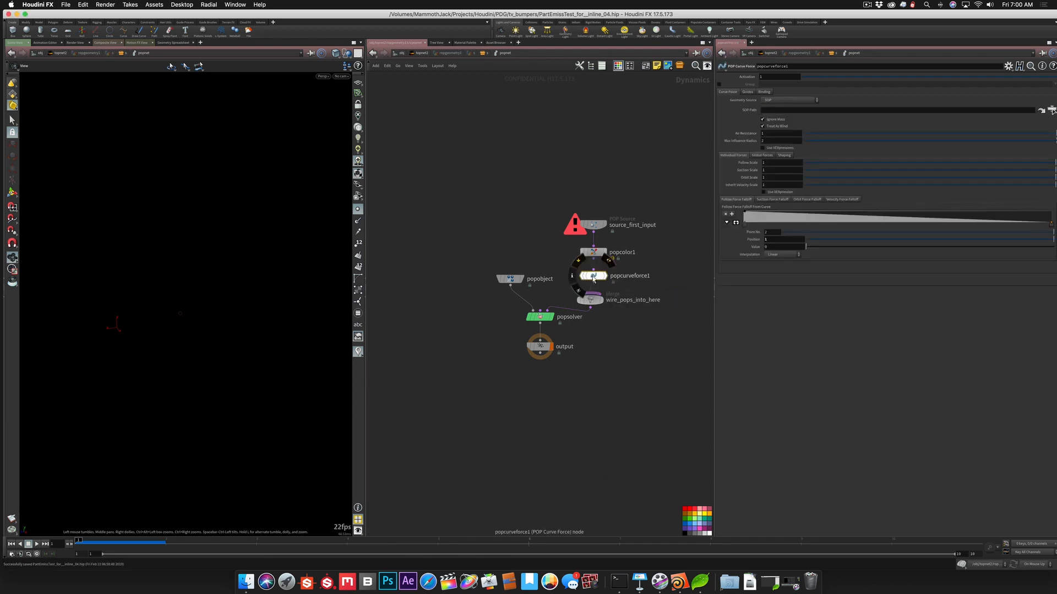
{"action": "left_click", "coordinate": [594, 253]}
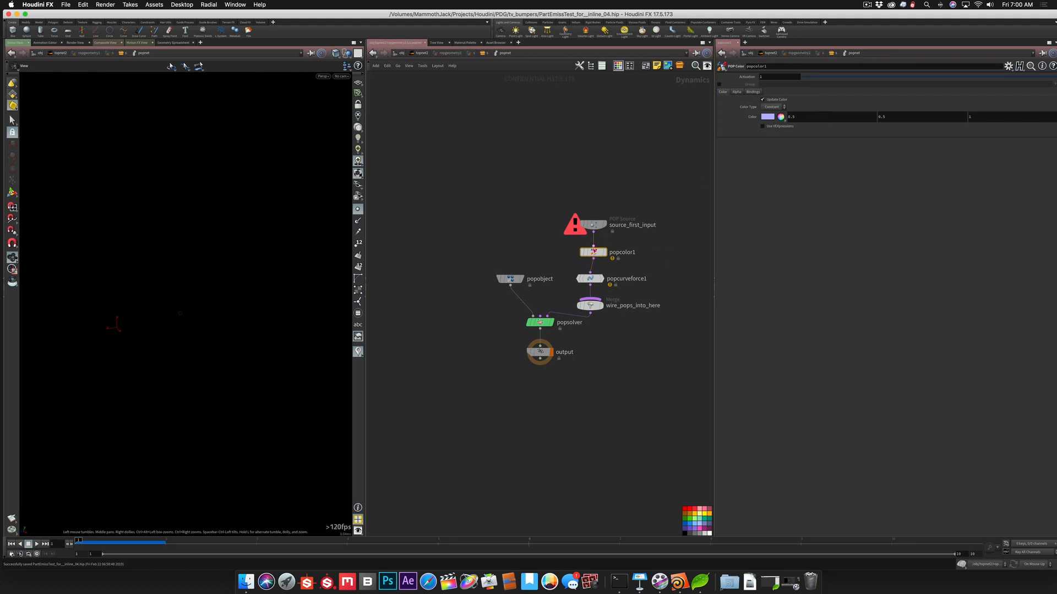
{"action": "left_click", "coordinate": [589, 279]}
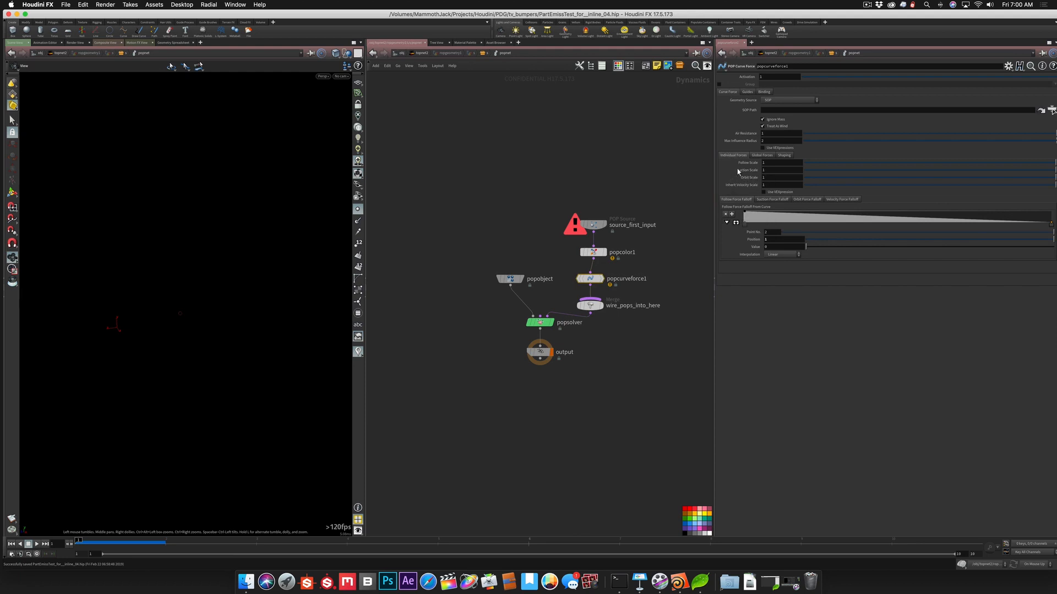
Color the popcolor1, popcurveforce1 and source_first_input nodes pink to mark them for editing
{"action": "mouse_move", "coordinate": [592, 252]}
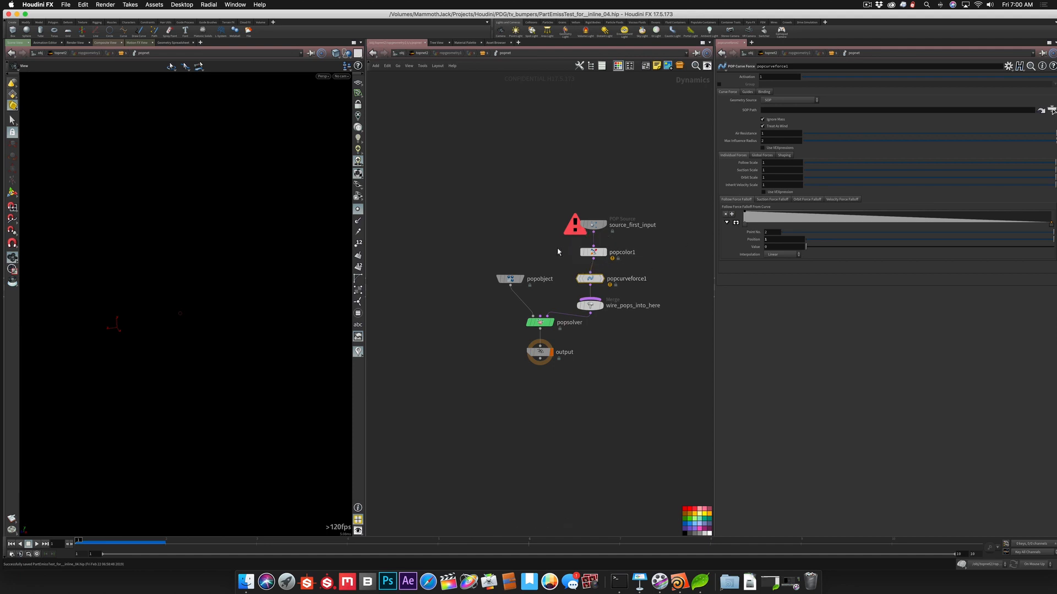
{"action": "left_click", "coordinate": [593, 252], "text": "shift"}
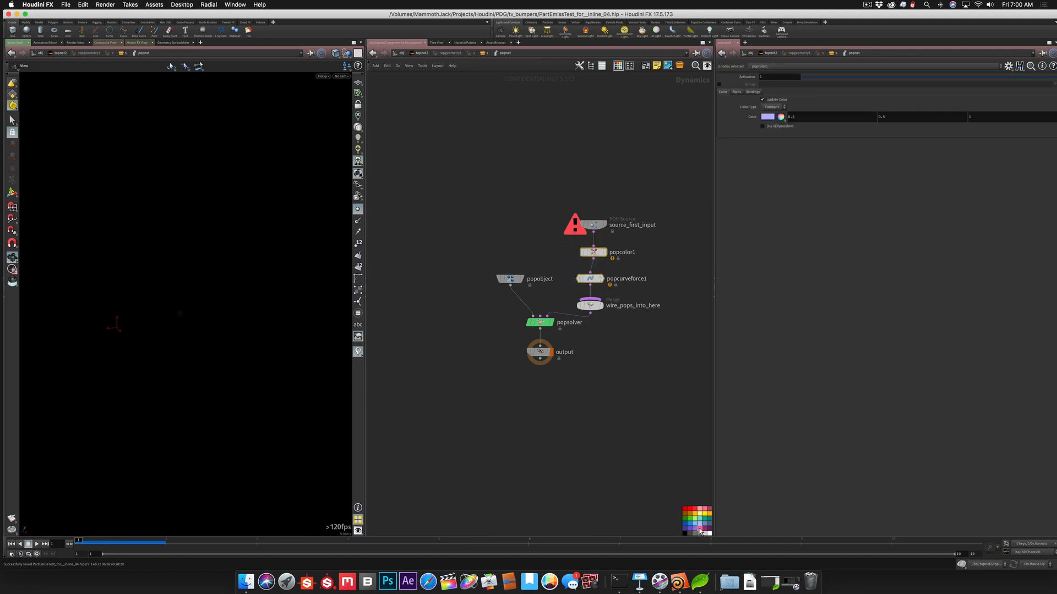
{"action": "left_click", "coordinate": [695, 527]}
{"action": "left_click", "coordinate": [646, 373]}
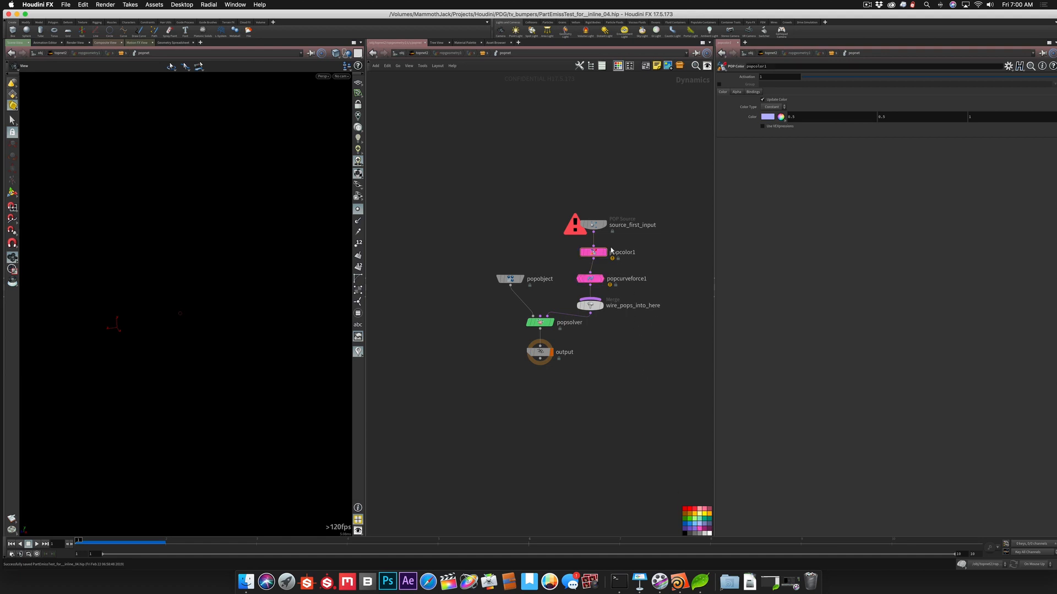
{"action": "left_click", "coordinate": [593, 224]}
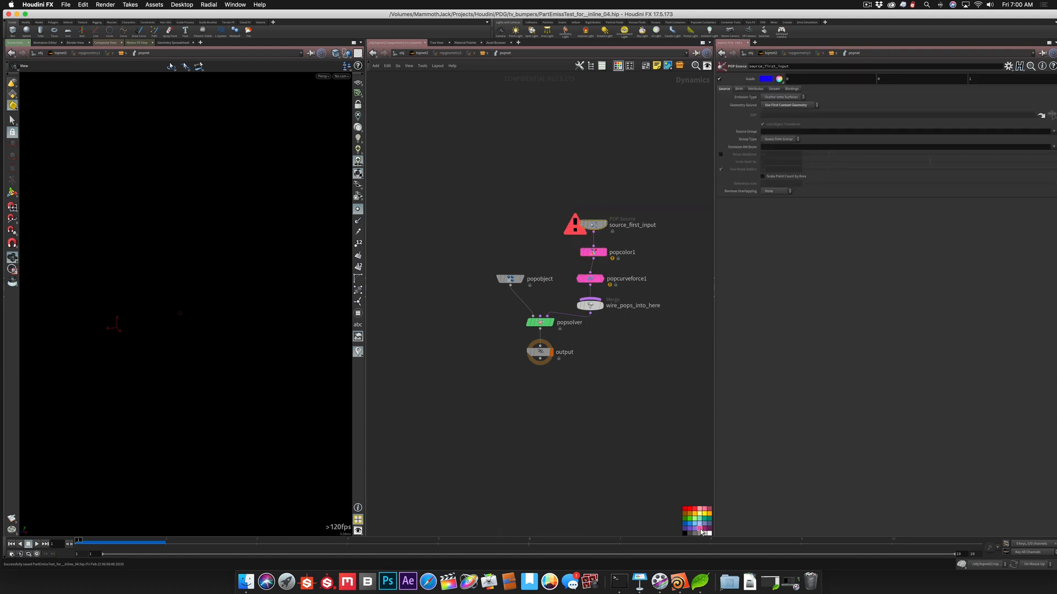
{"action": "left_click", "coordinate": [700, 528]}
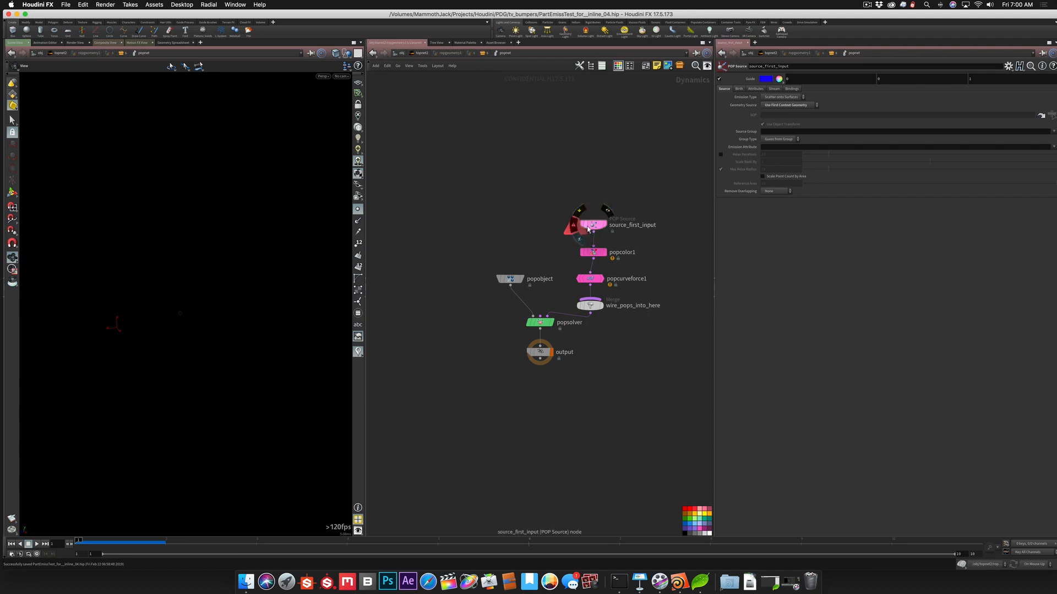
Set source_first_input's Geometry Source to Use Second Context Geometry and return to the geometry network containing popnet
{"action": "mouse_move", "coordinate": [594, 225]}
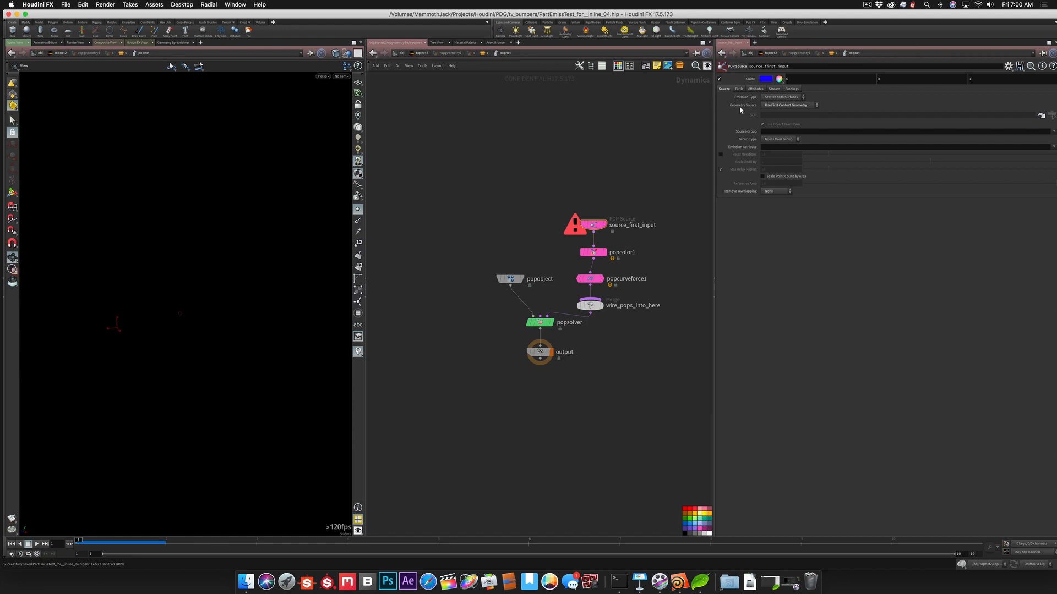
{"action": "left_click", "coordinate": [770, 106]}
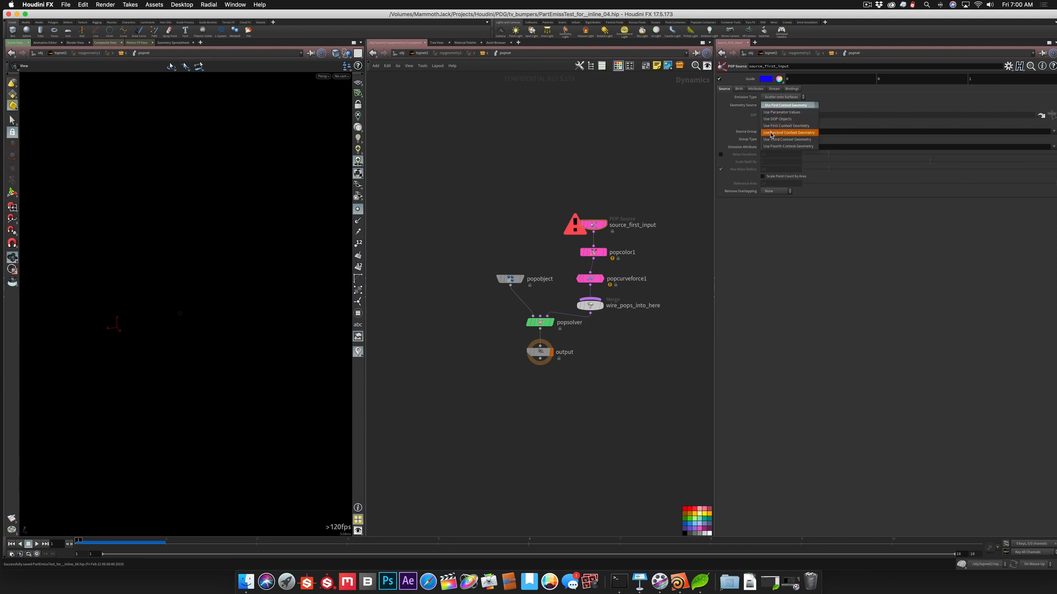
{"action": "left_click", "coordinate": [788, 133]}
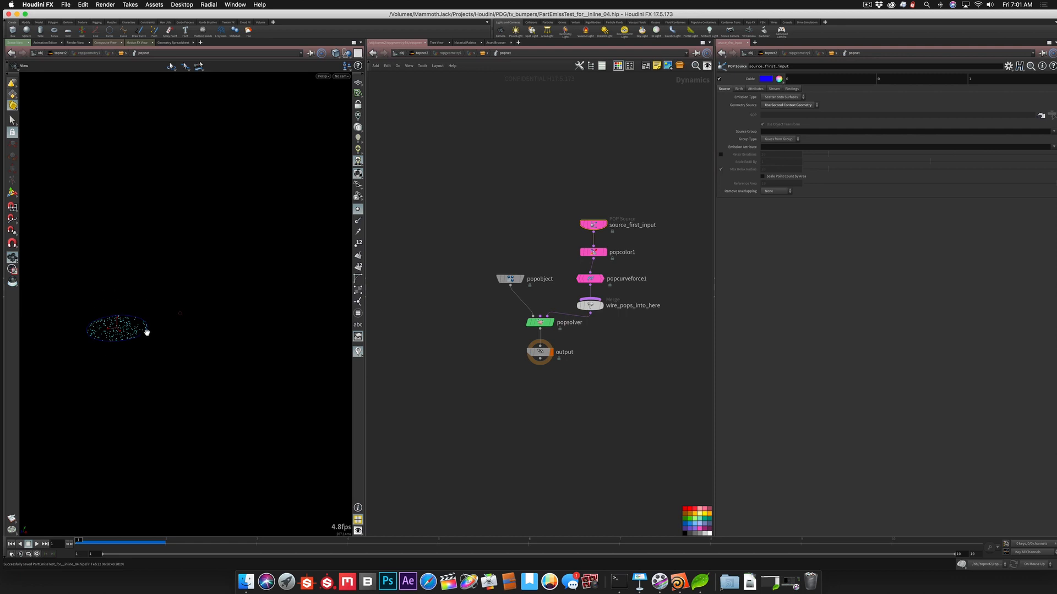
{"action": "left_click", "coordinate": [595, 253]}
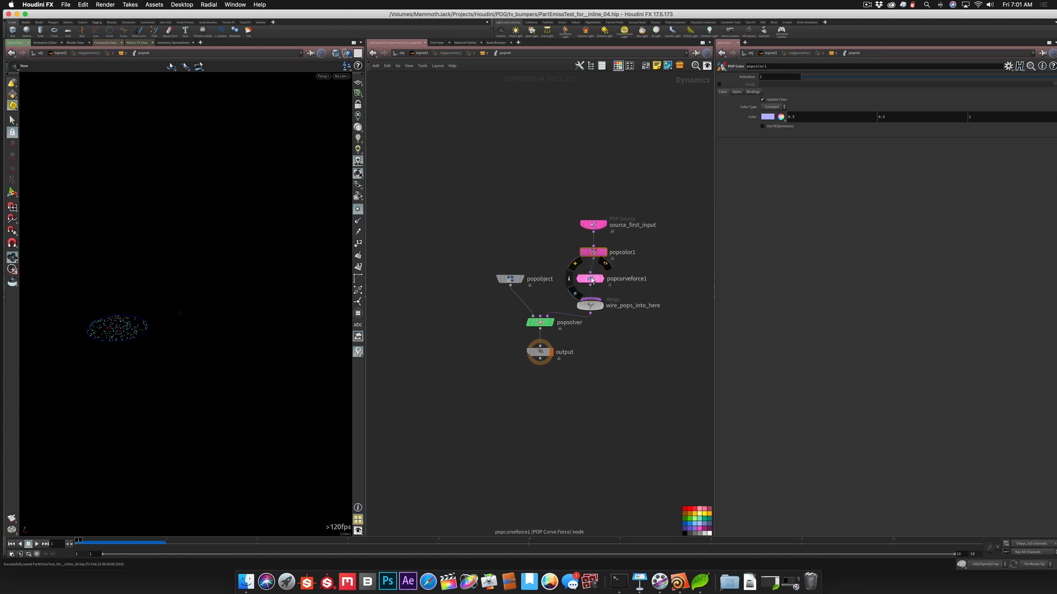
{"action": "left_click", "coordinate": [590, 279]}
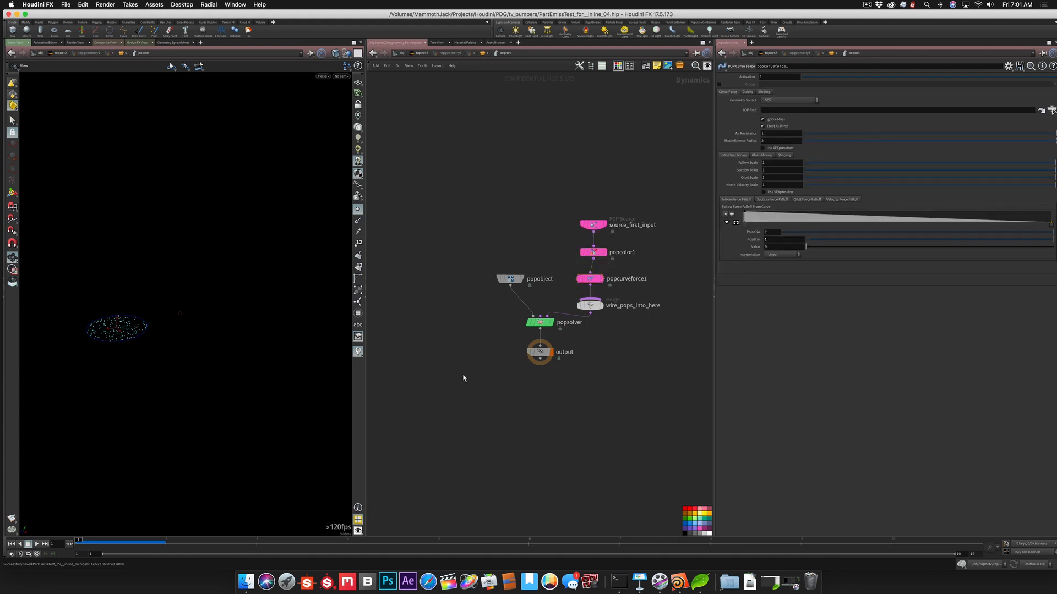
{"action": "key", "text": "u"}
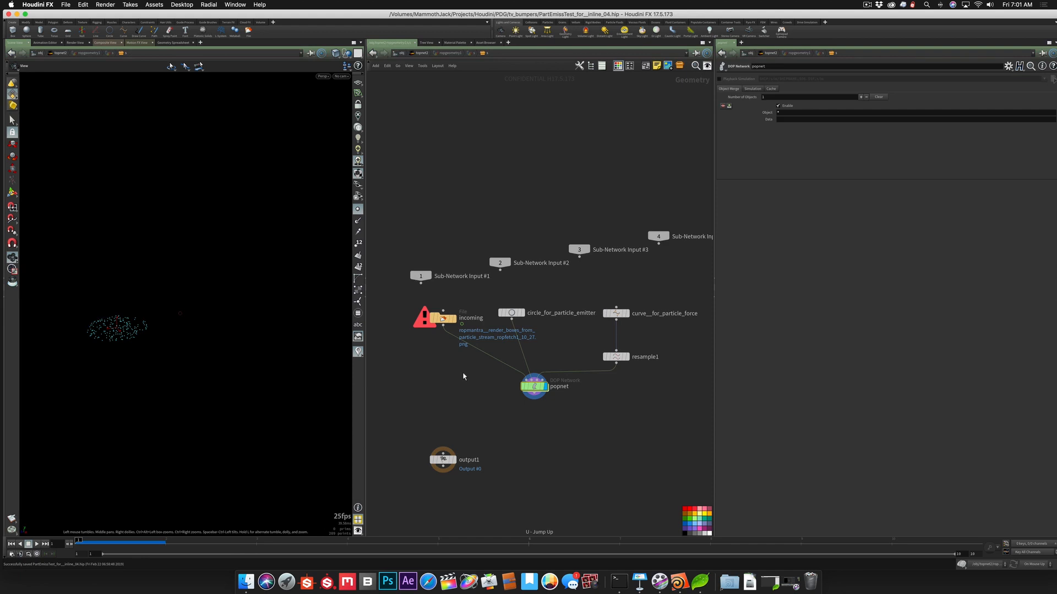
{"action": "left_click", "coordinate": [439, 320]}
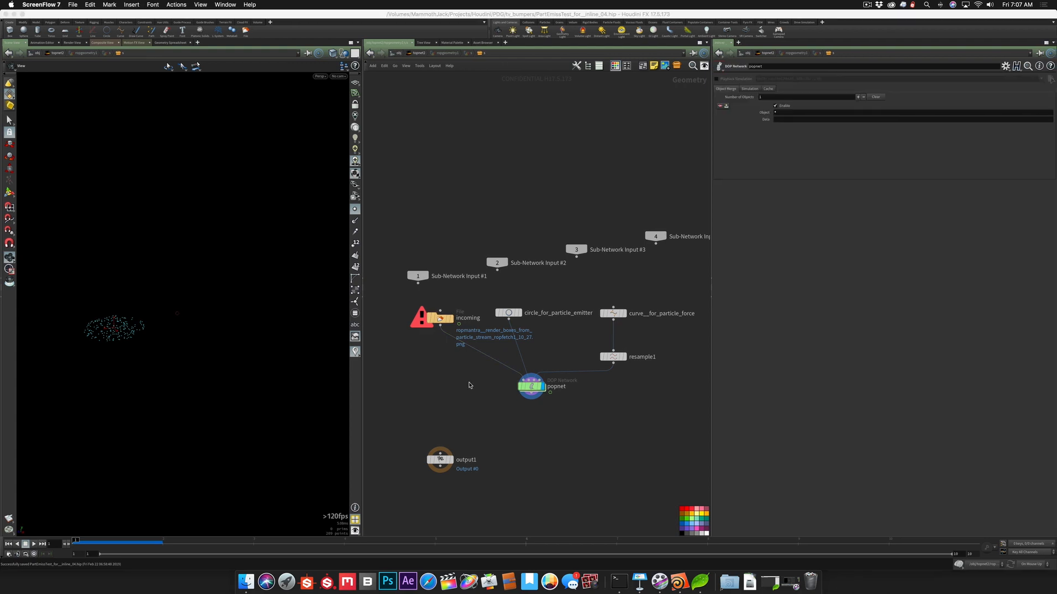
{"action": "right_click", "coordinate": [470, 386]}
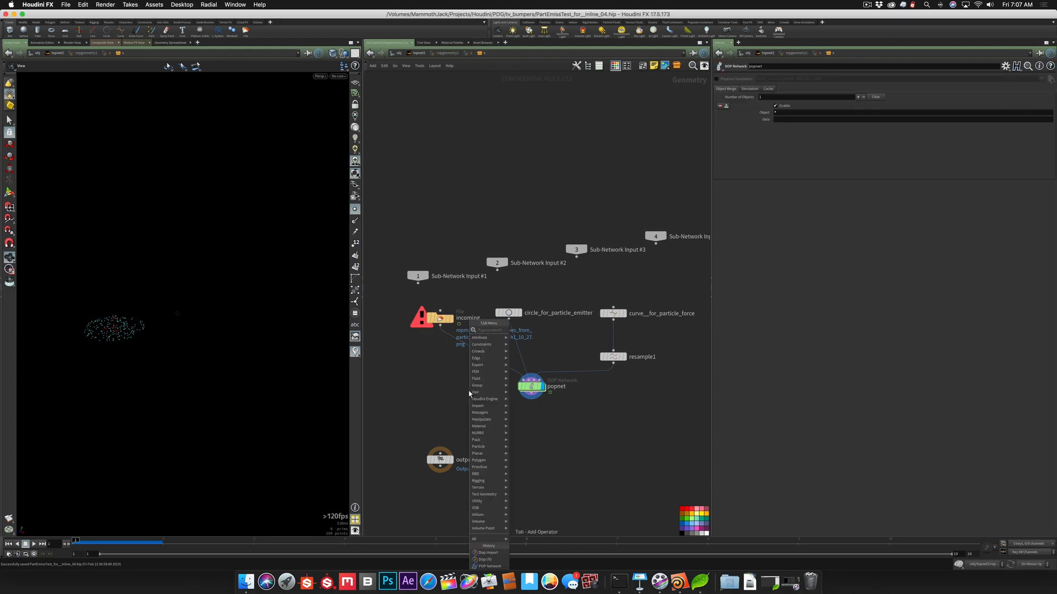
{"action": "type", "text": "dop"}
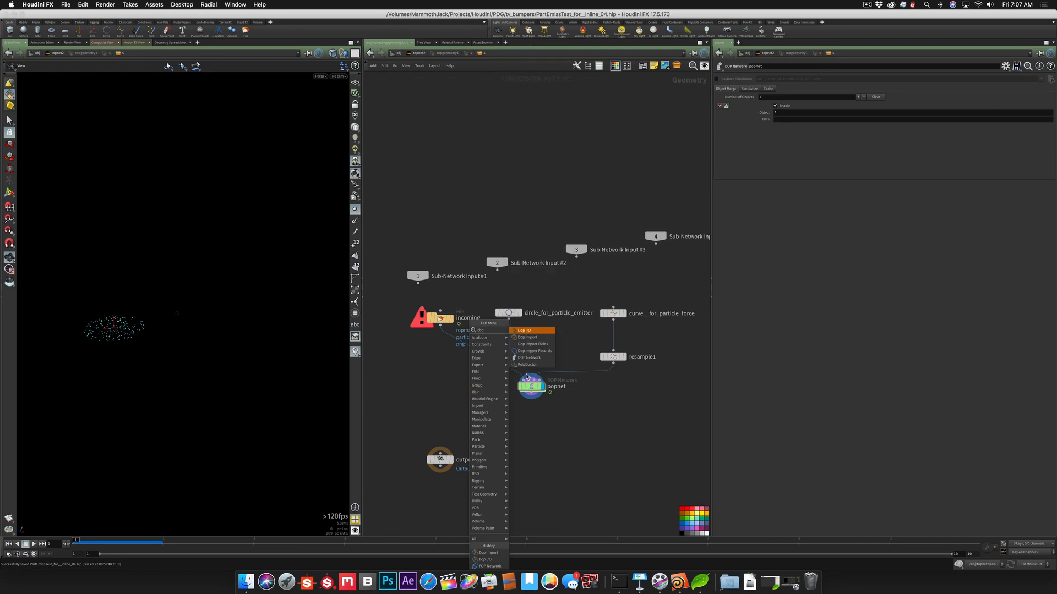
{"action": "left_click", "coordinate": [528, 337]}
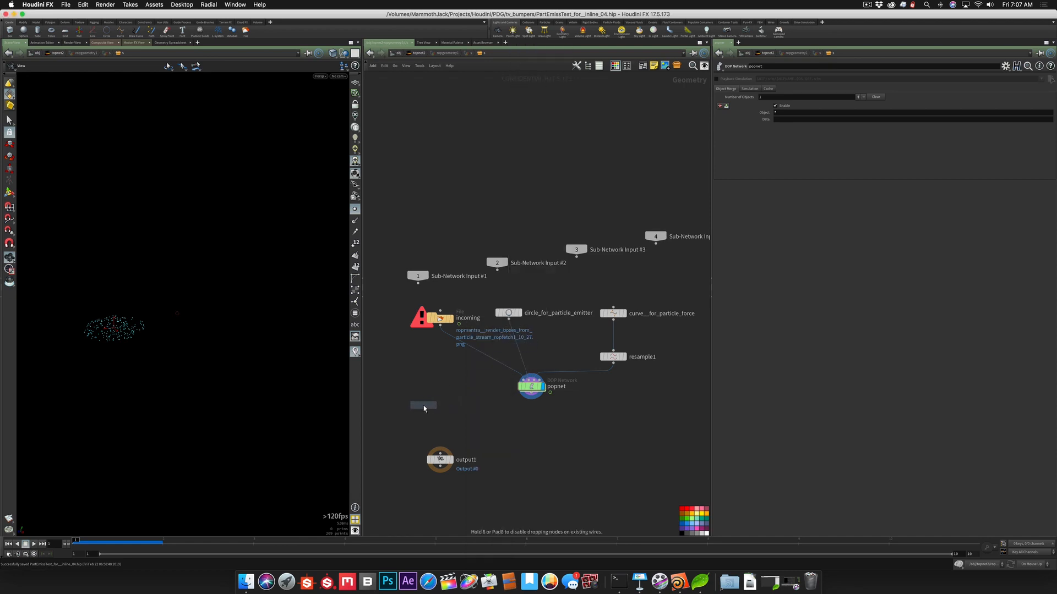
{"action": "left_click", "coordinate": [432, 405]}
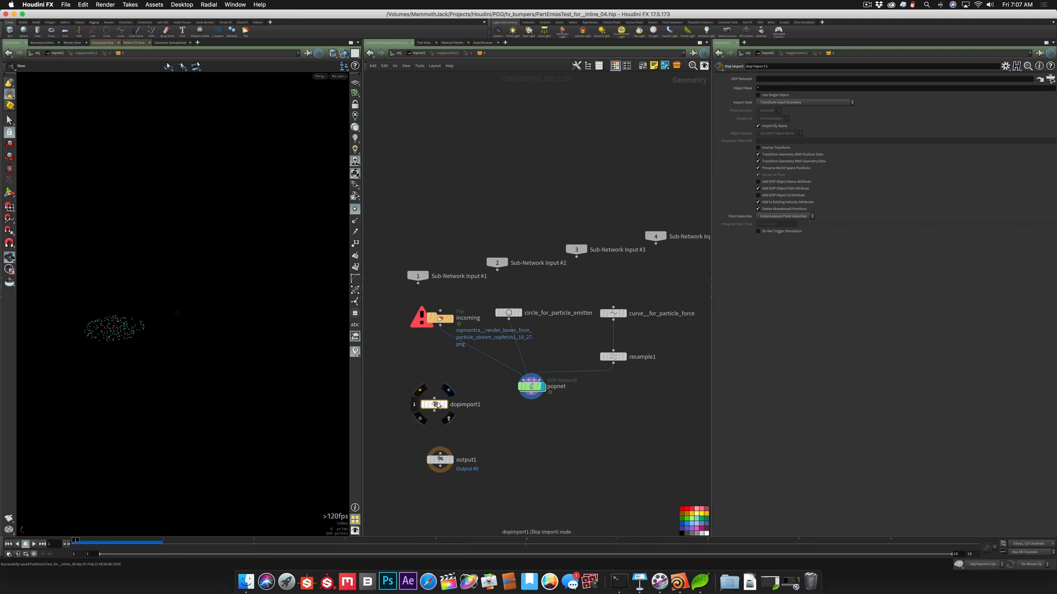
{"action": "key", "text": "Delete"}
Add a Dop I/O node above output1, wire it into output1, and make output1 the displayed node
{"action": "key", "text": "Tab"}
{"action": "type", "text": "dop"}
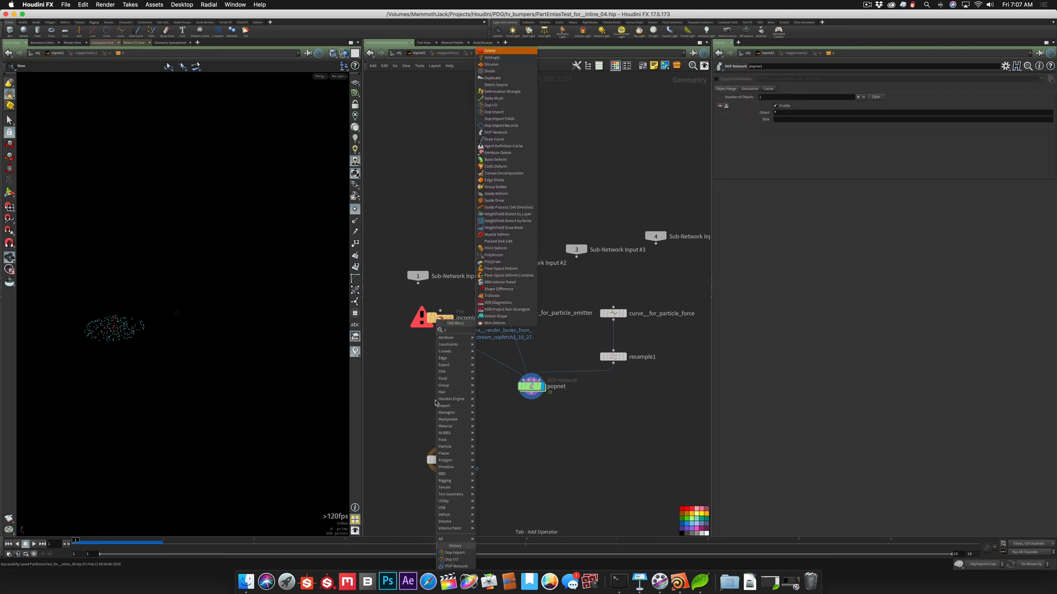
{"action": "key", "text": "Return"}
{"action": "left_click", "coordinate": [436, 404]}
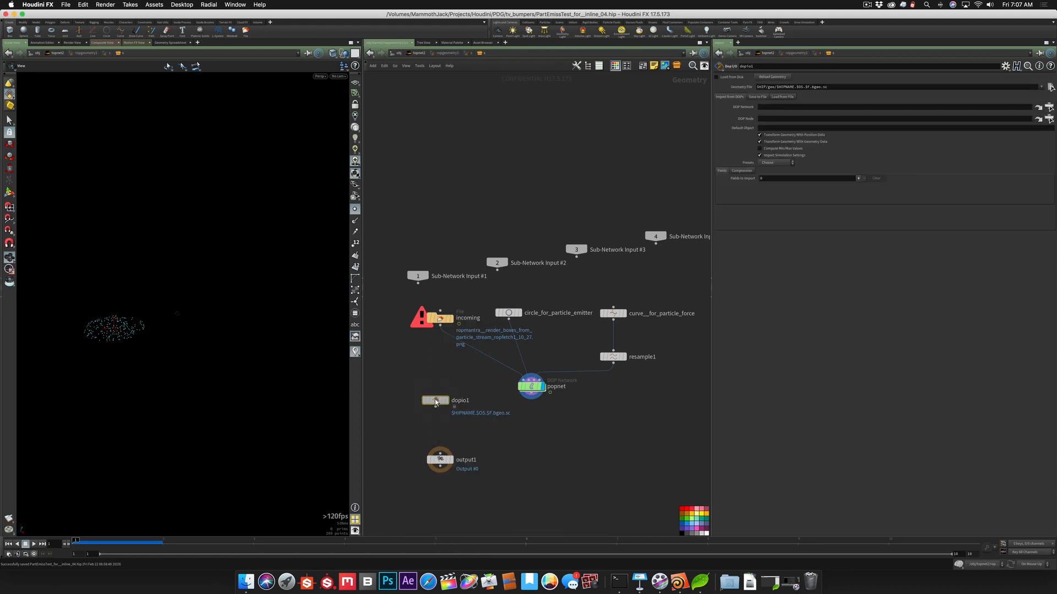
{"action": "left_click_drag", "start_coordinate": [436, 403], "coordinate": [439, 407]}
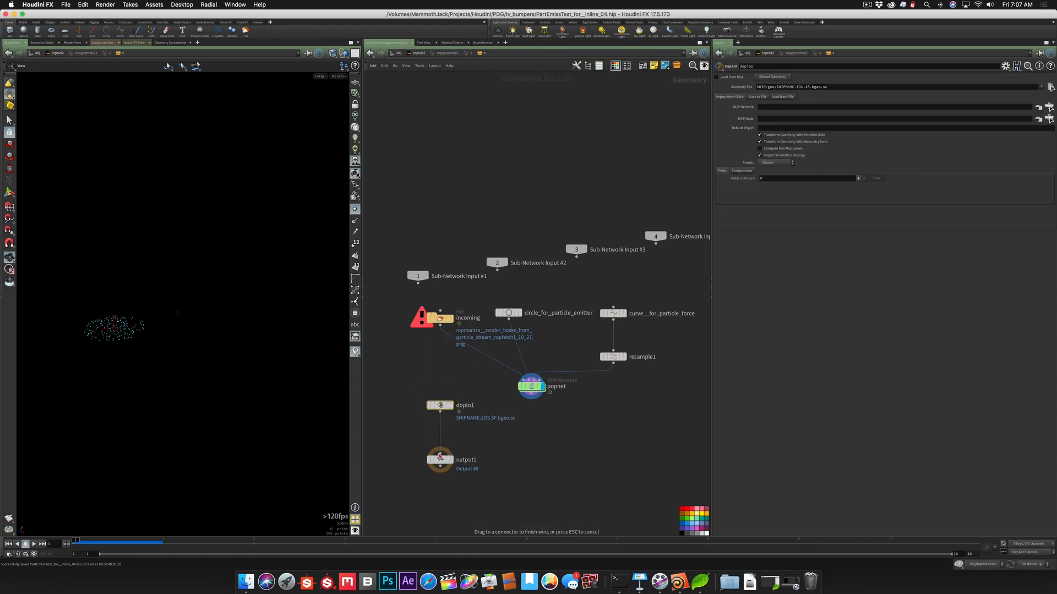
{"action": "left_click", "coordinate": [452, 461]}
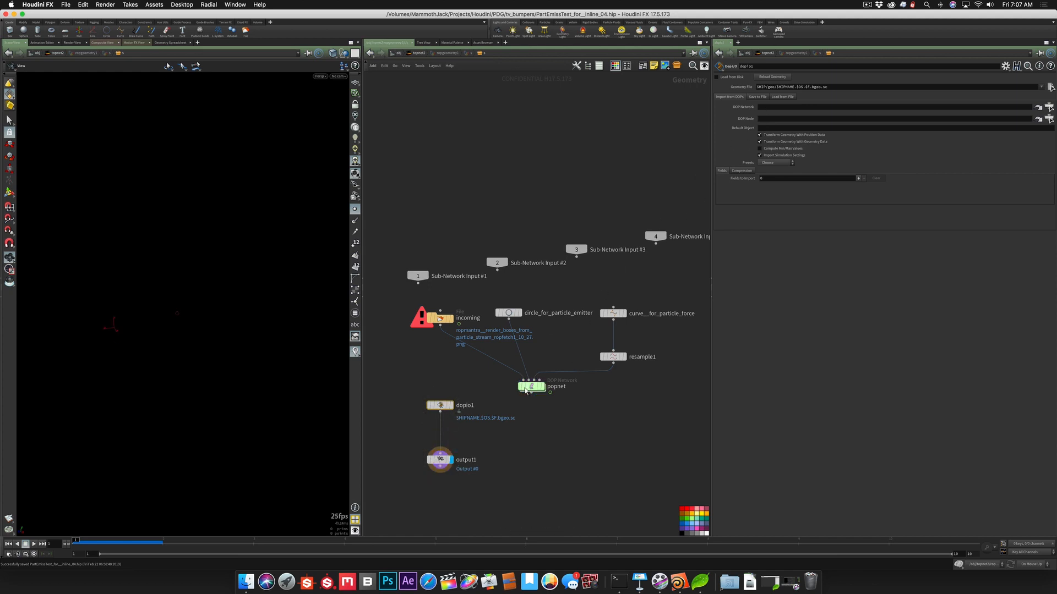
Set dopio1's DOP Network to ../popnet
{"action": "left_click", "coordinate": [772, 107]}
{"action": "type", "text": "../popnet"}
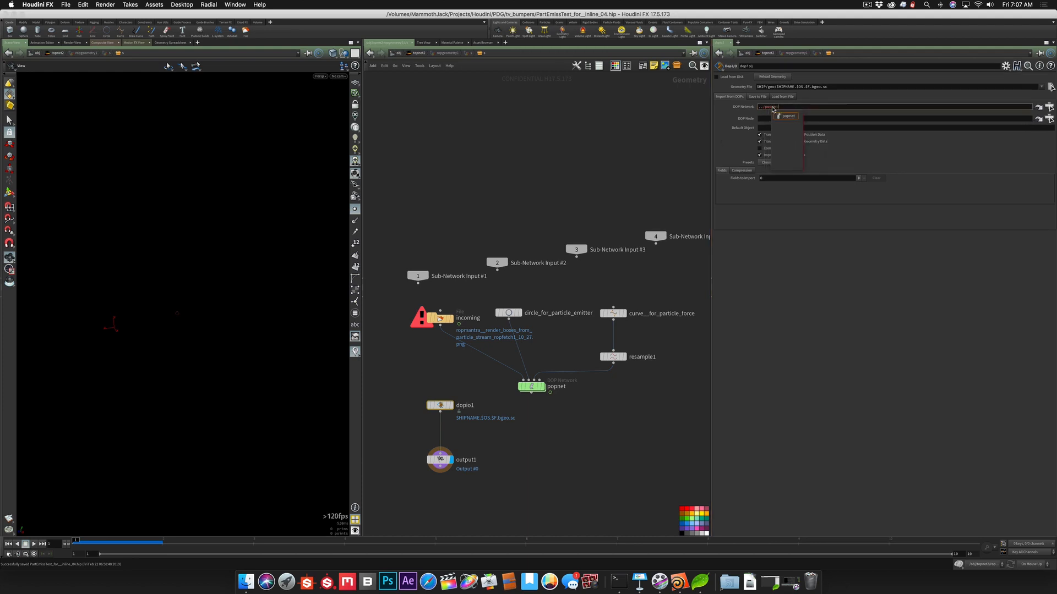
{"action": "key", "text": "Return"}
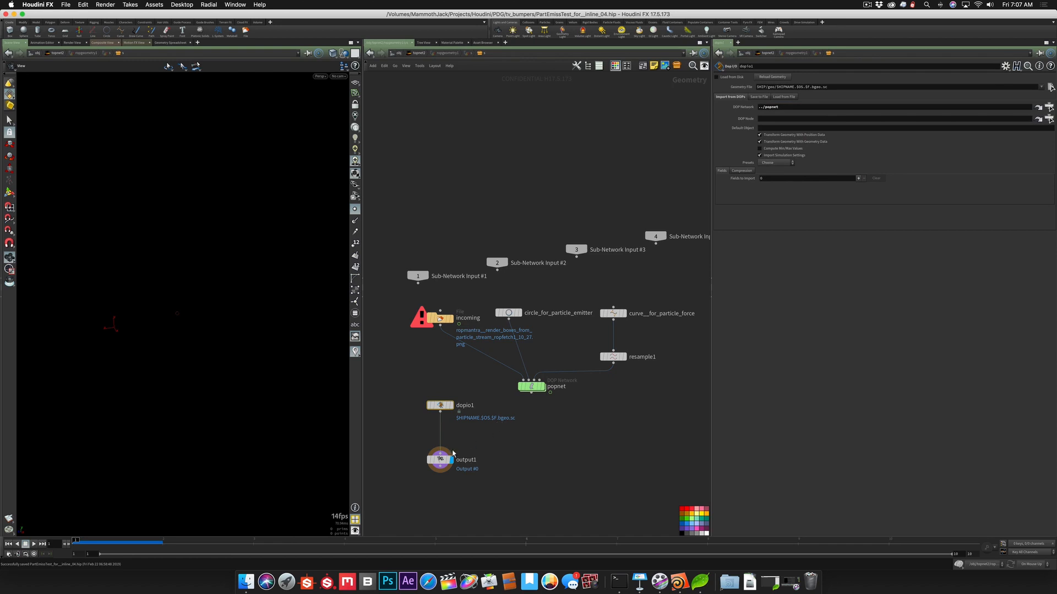
Open the operator chooser for dopio1's DOP Node and filter it for popobject
{"action": "mouse_move", "coordinate": [451, 463]}
{"action": "left_click", "coordinate": [1049, 119]}
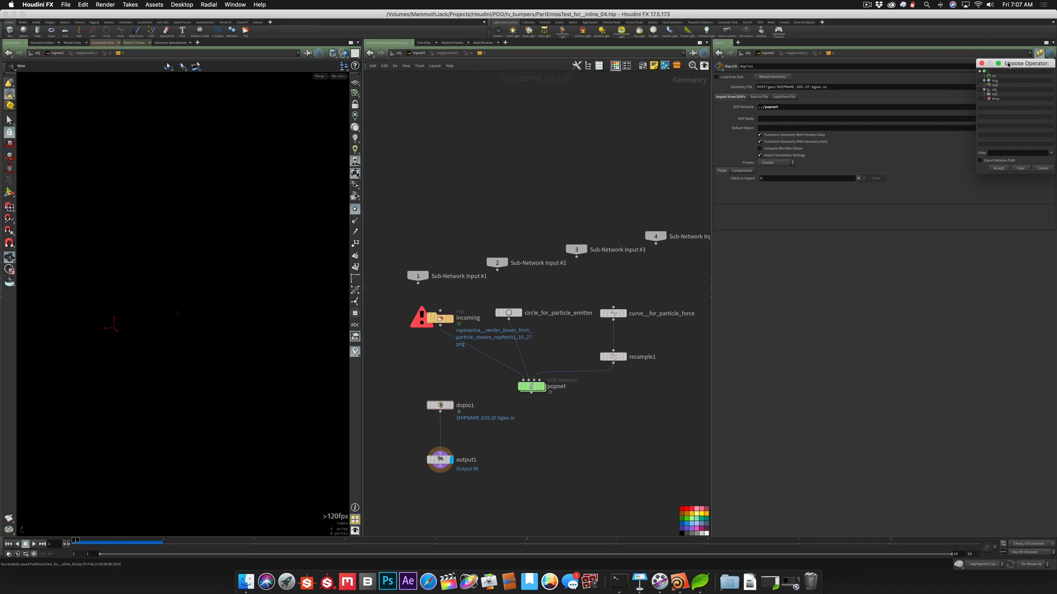
{"action": "left_click_drag", "start_coordinate": [1007, 63], "coordinate": [611, 97]}
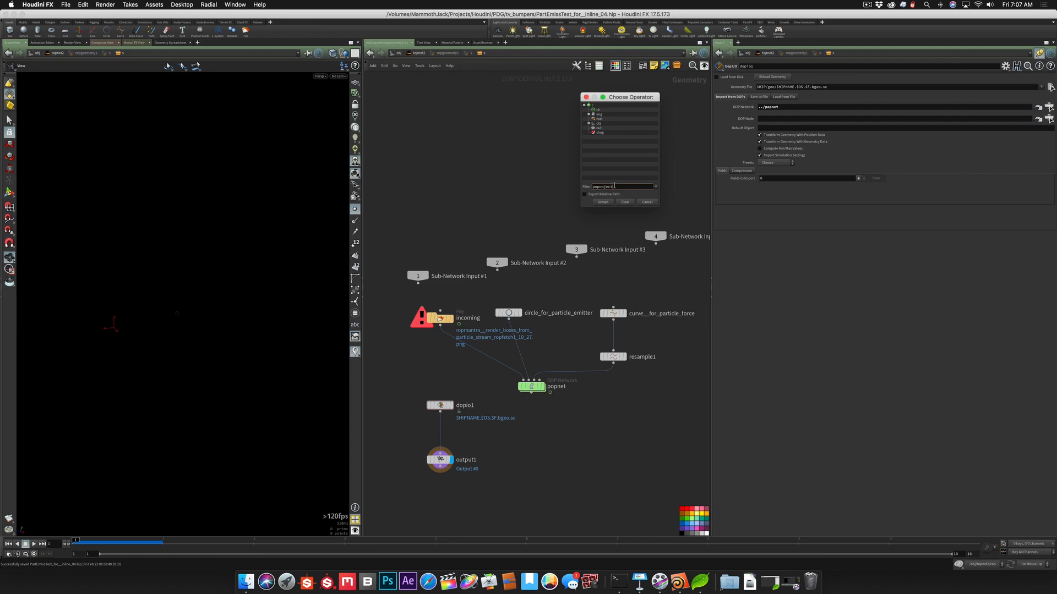
{"action": "key", "text": "Return"}
Set dopio1's DOP Node to the popobject inside the embedded popnet of ropgeometry1
{"action": "left_click", "coordinate": [588, 110]}
{"action": "left_click", "coordinate": [593, 118]}
{"action": "left_click", "coordinate": [598, 123]}
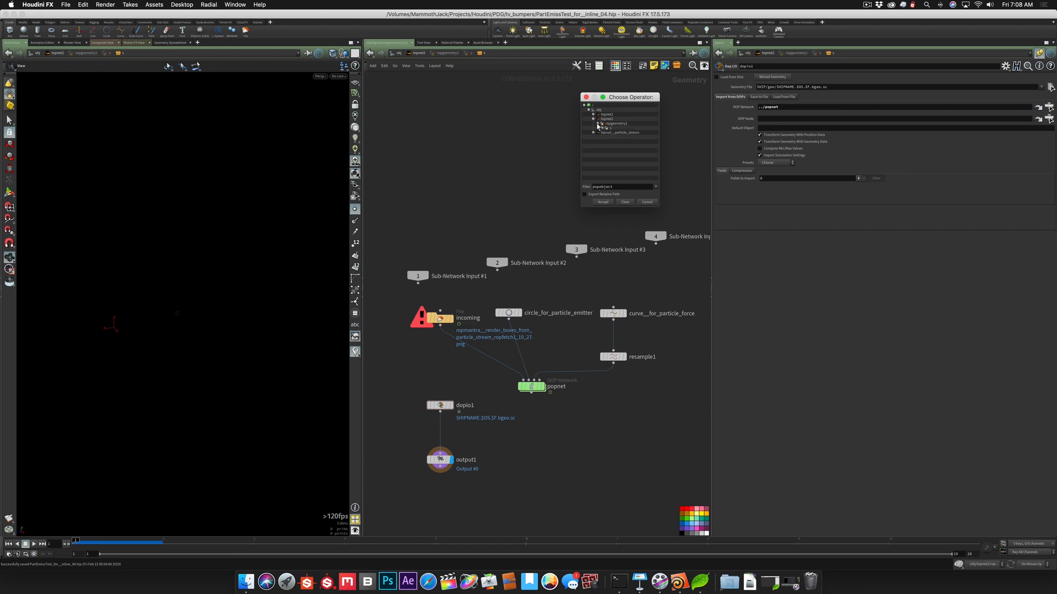
{"action": "left_click", "coordinate": [601, 128]}
{"action": "left_click", "coordinate": [606, 132]}
{"action": "left_click", "coordinate": [609, 137]}
{"action": "left_click", "coordinate": [625, 142]}
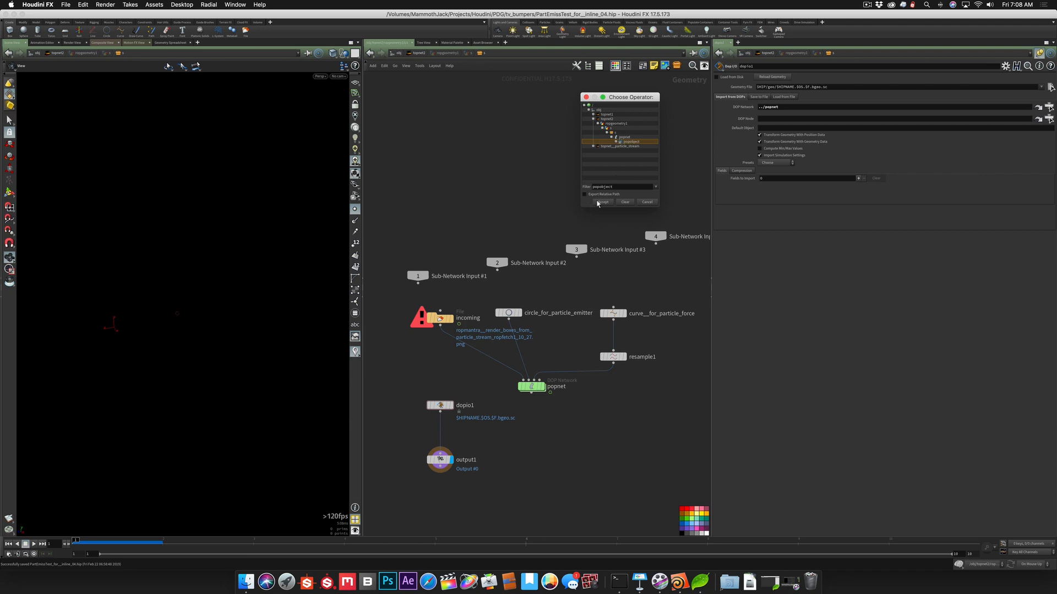
{"action": "left_click", "coordinate": [602, 202]}
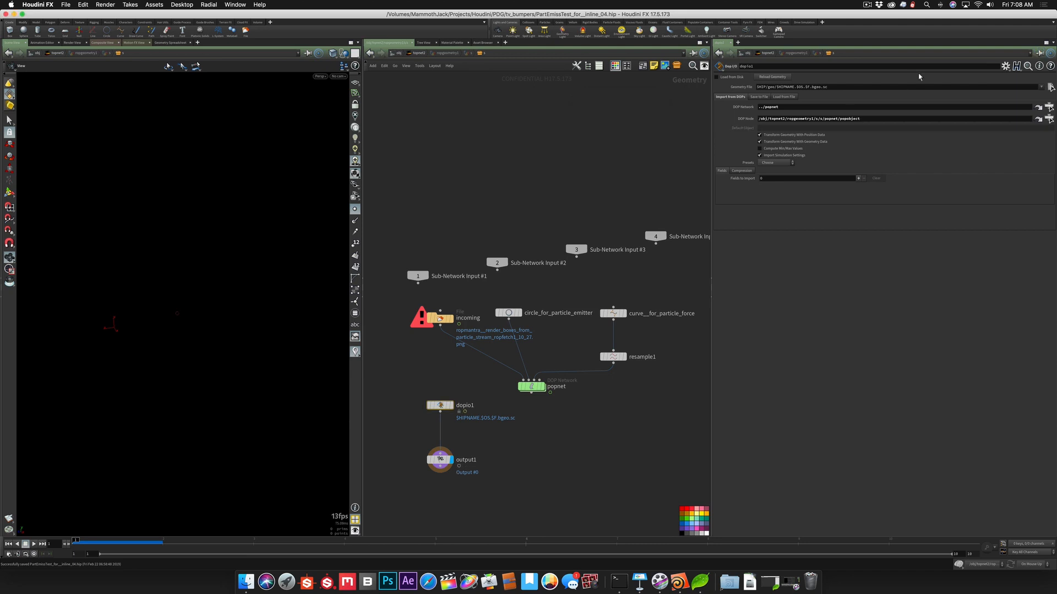
{"action": "left_click", "coordinate": [892, 120]}
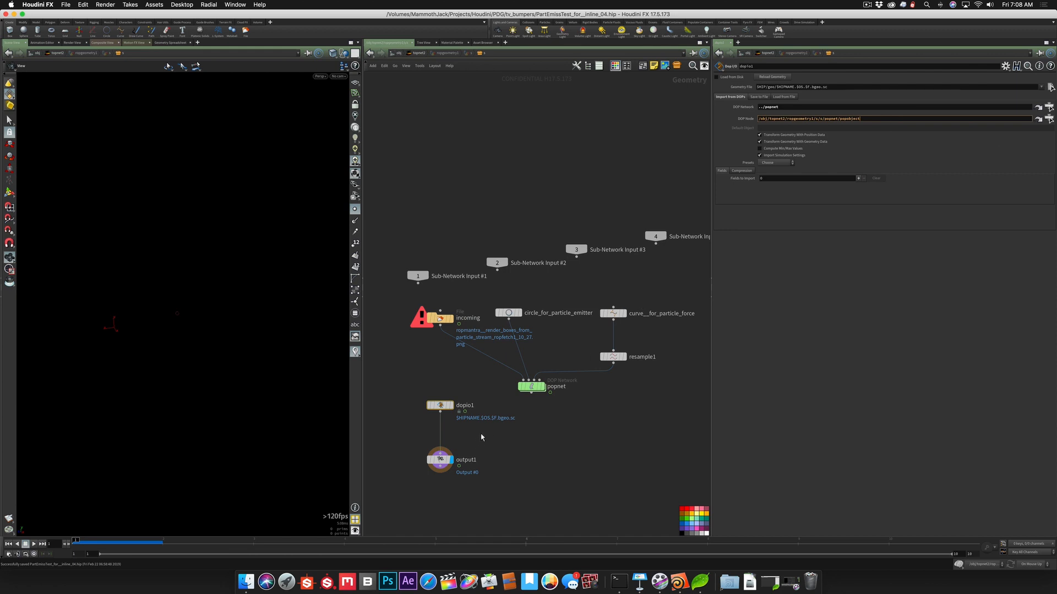
{"action": "left_click", "coordinate": [504, 454]}
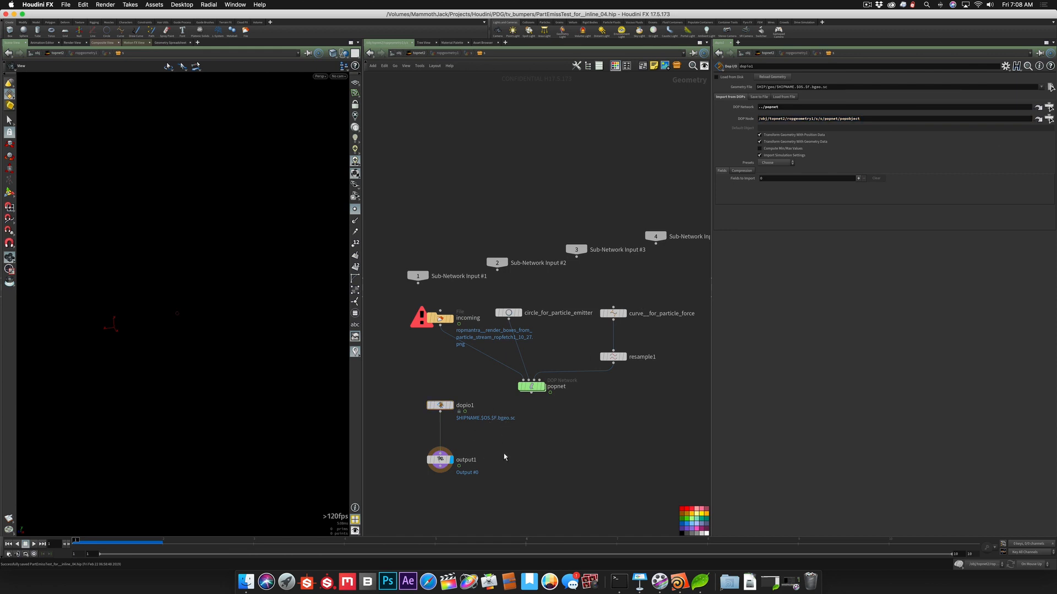
Return to the TOP network and point wedge__birth_seed's seed and p_color_r, p_color_g and p_color_b target parameter paths to topnet2
{"action": "key", "text": "u"}
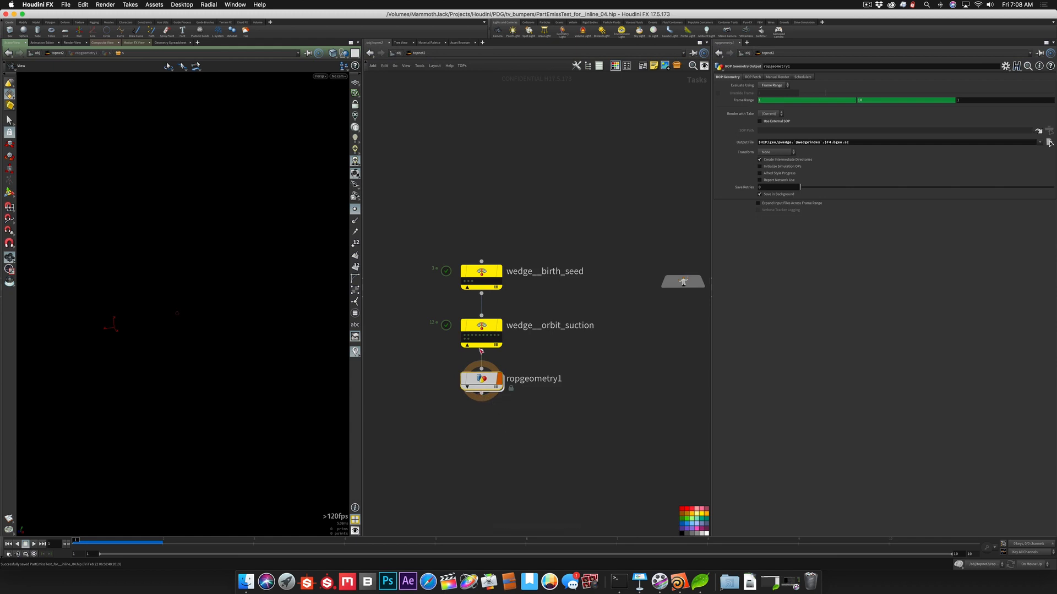
{"action": "left_click", "coordinate": [479, 274]}
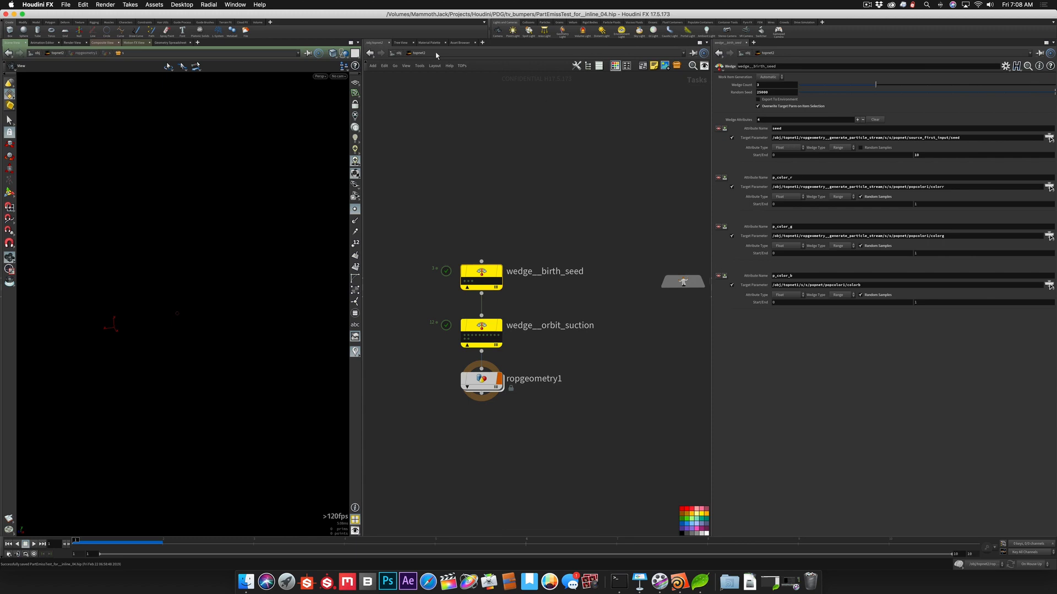
{"action": "left_click", "coordinate": [797, 138]}
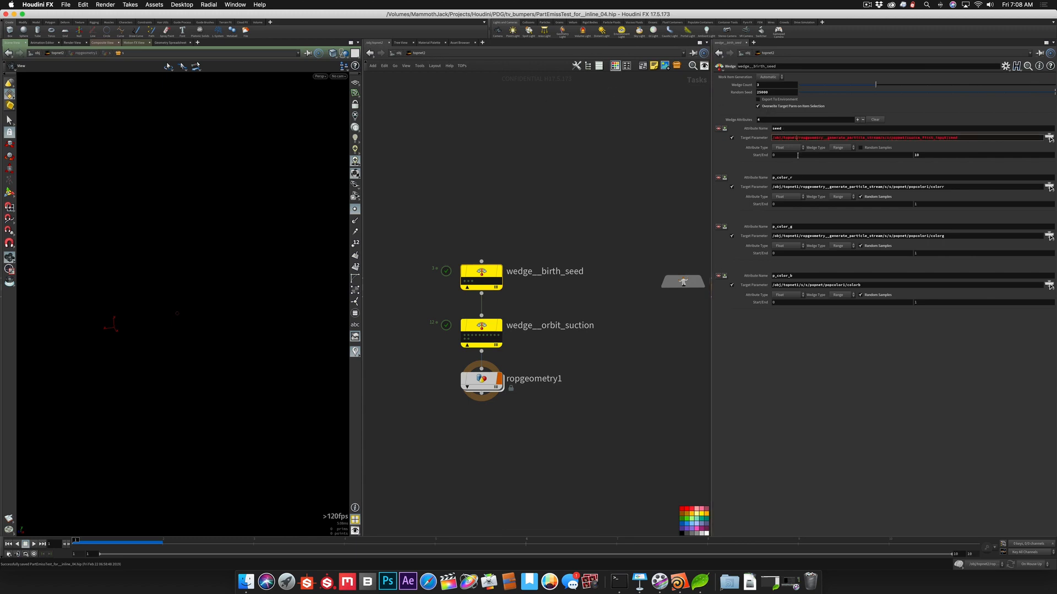
{"action": "left_click", "coordinate": [796, 187]}
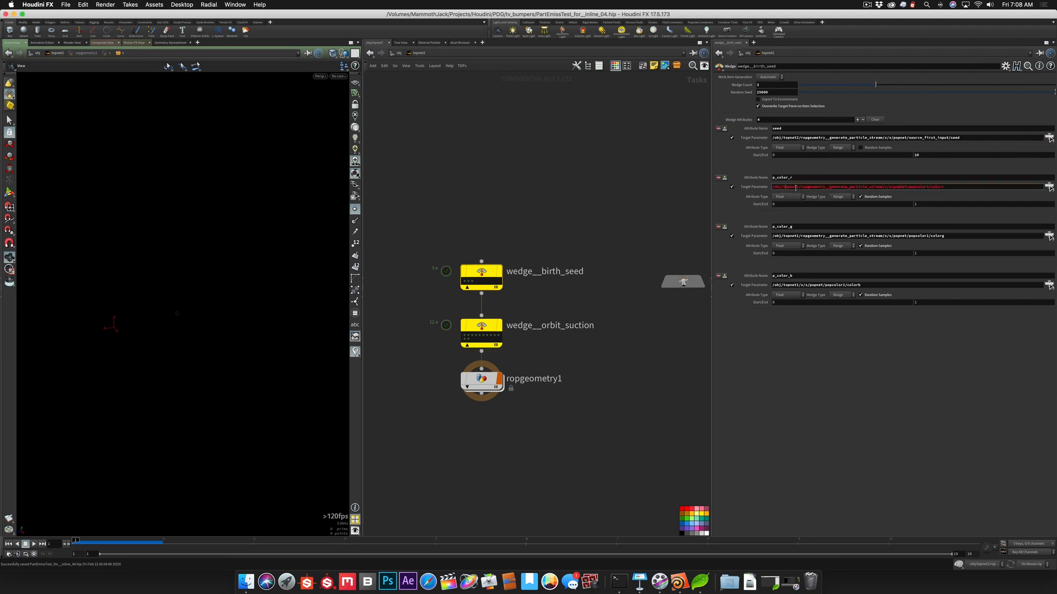
{"action": "type", "text": "2"}
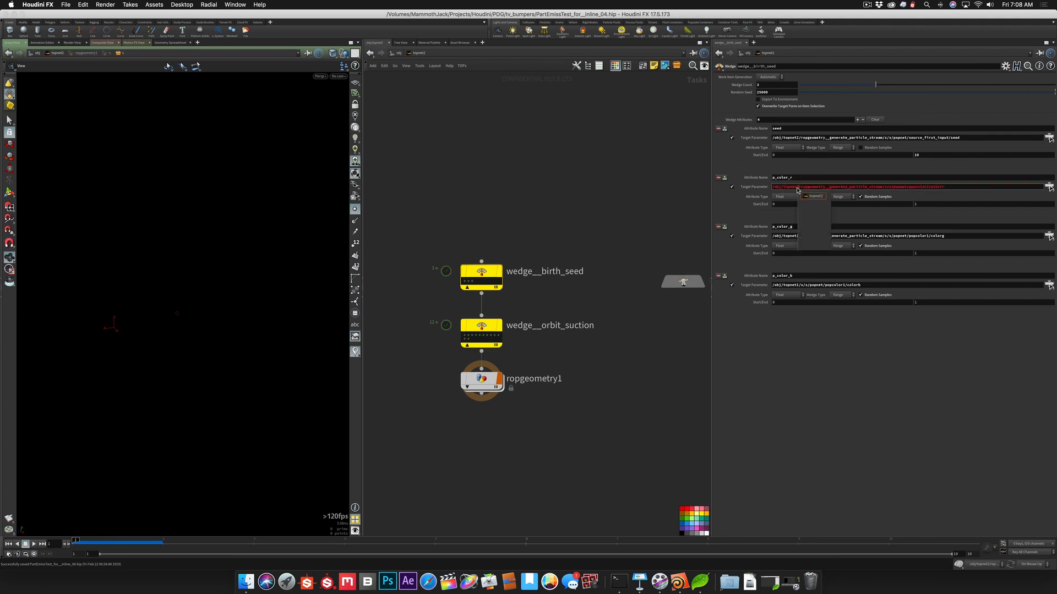
{"action": "left_click", "coordinate": [795, 236]}
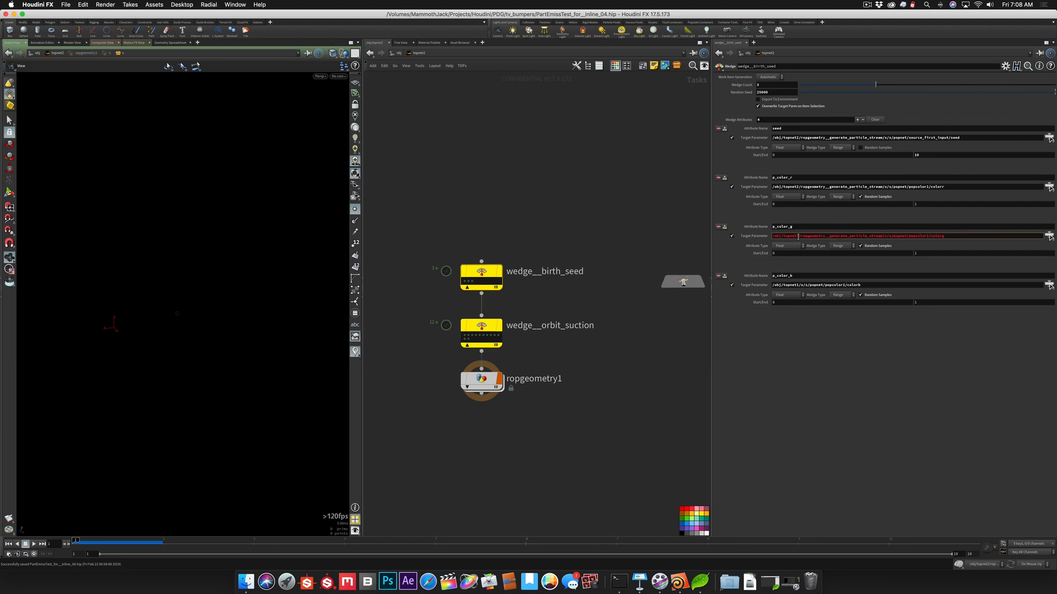
{"action": "type", "text": "2"}
{"action": "key", "text": "Return"}
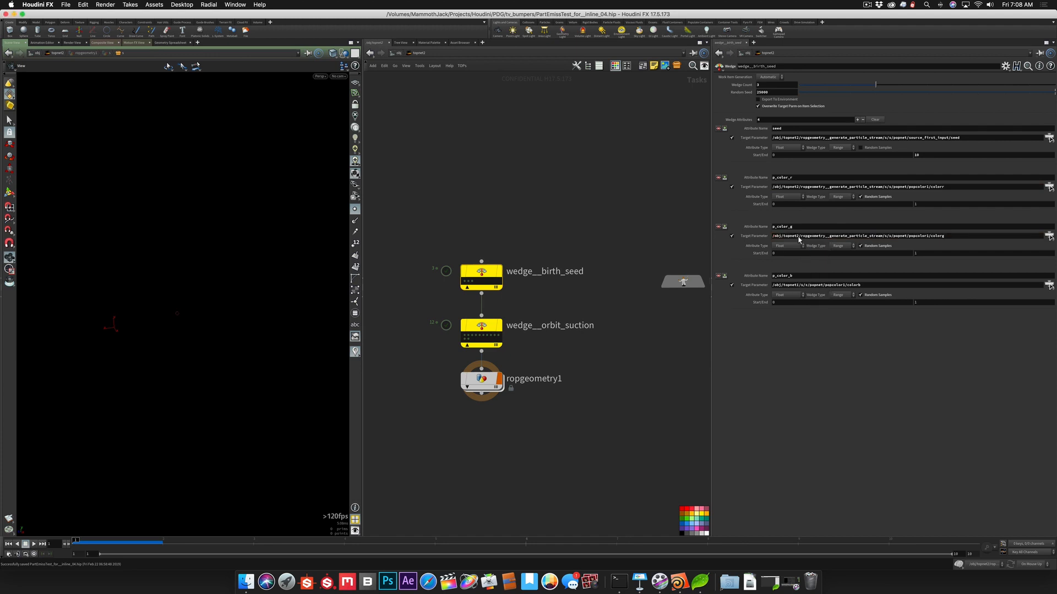
{"action": "left_click", "coordinate": [798, 286]}
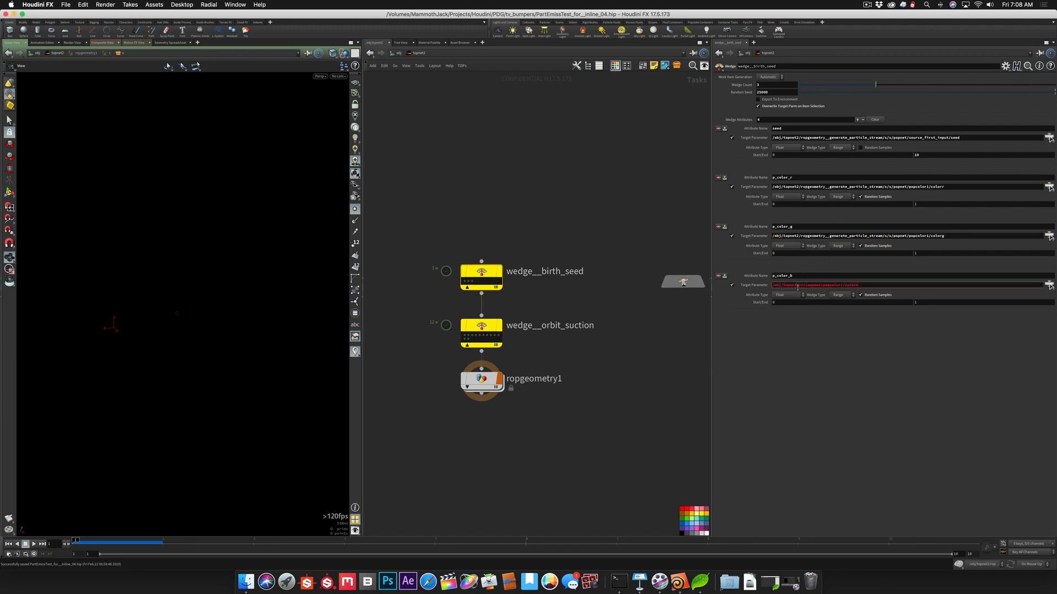
{"action": "type", "text": "2"}
{"action": "key", "text": "Return"}
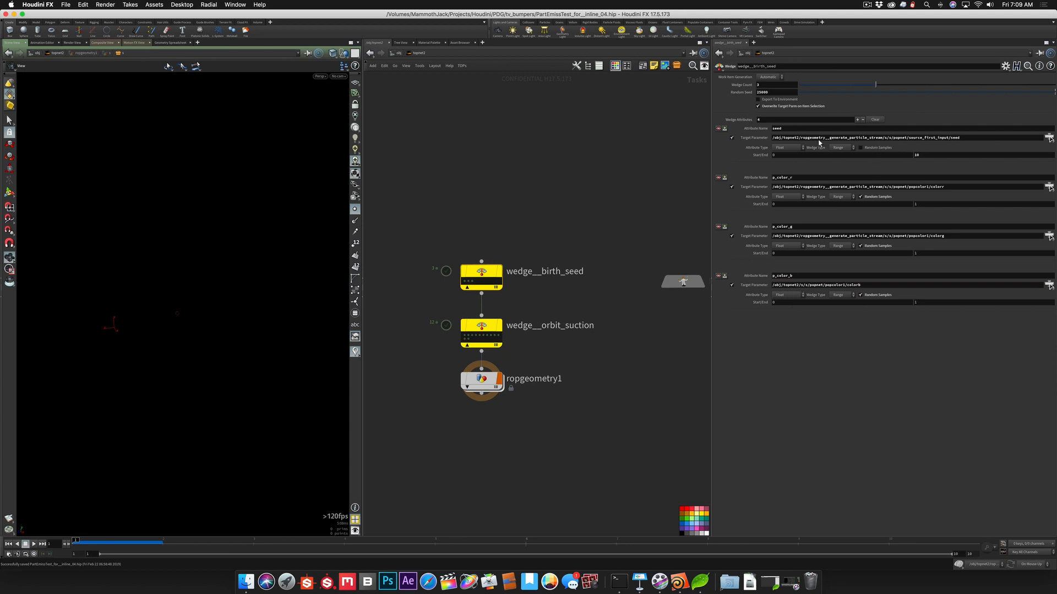
Rename ropgeometry1 as ropgeometry__generate_particle_stream, copying the name from the seed attribute's target path
{"action": "left_click", "coordinate": [800, 138]}
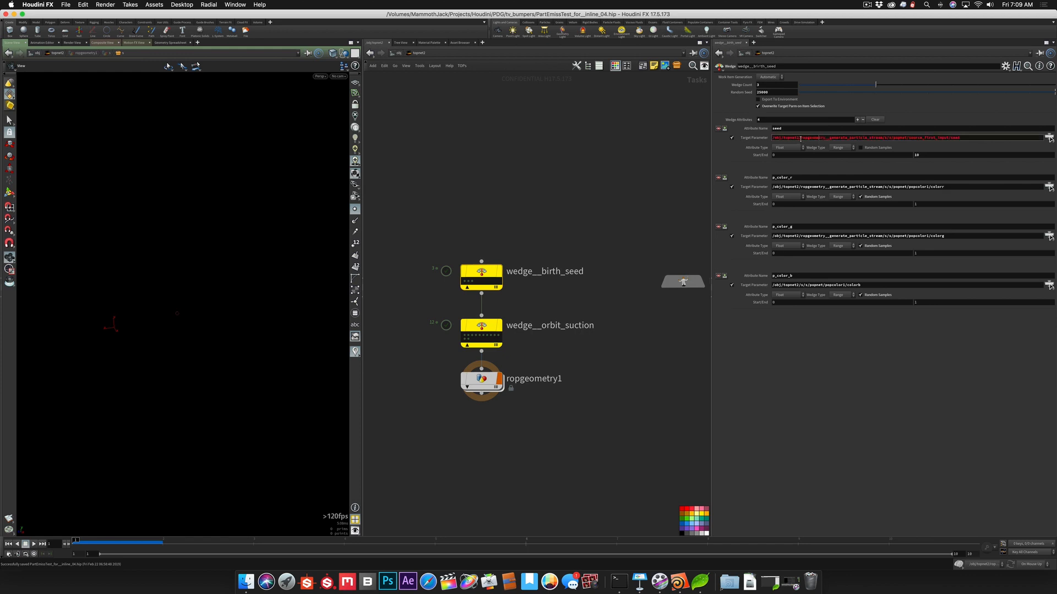
{"action": "left_click_drag", "start_coordinate": [800, 138], "coordinate": [882, 139]}
{"action": "key", "text": "super+c"}
{"action": "double_click", "coordinate": [539, 379]}
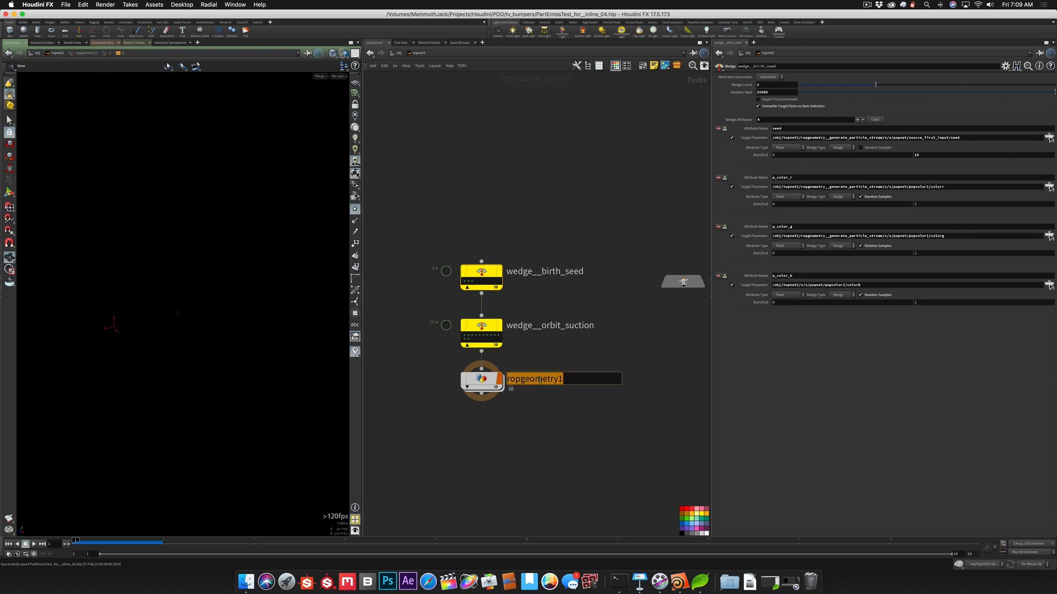
{"action": "key", "text": "super+v"}
{"action": "key", "text": "Return"}
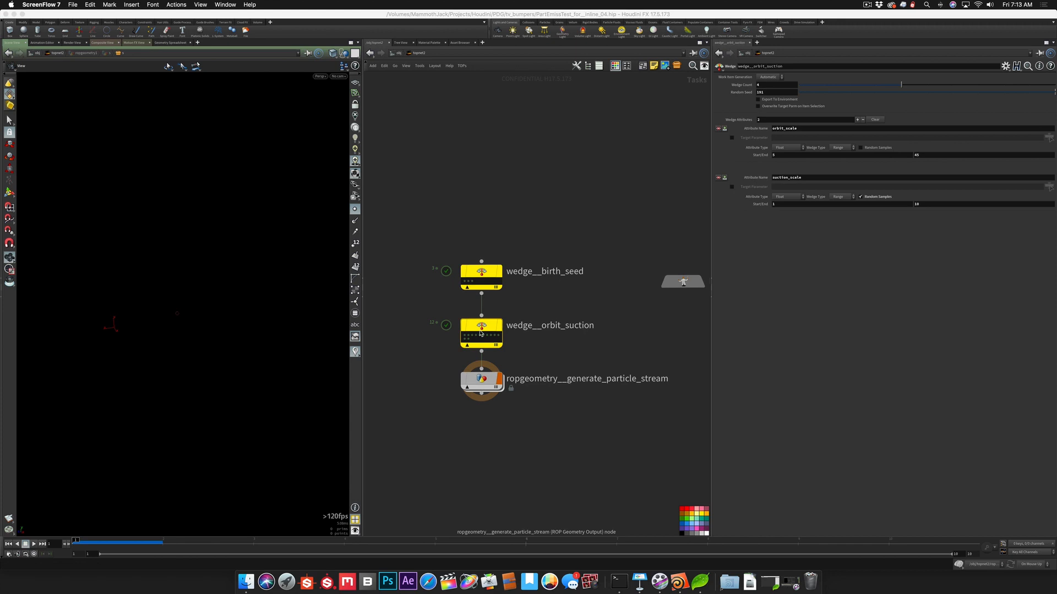
Enable Target Parameter for both the orbit_scale and suction_scale attributes of wedge__orbit_suction
{"action": "left_click", "coordinate": [479, 334]}
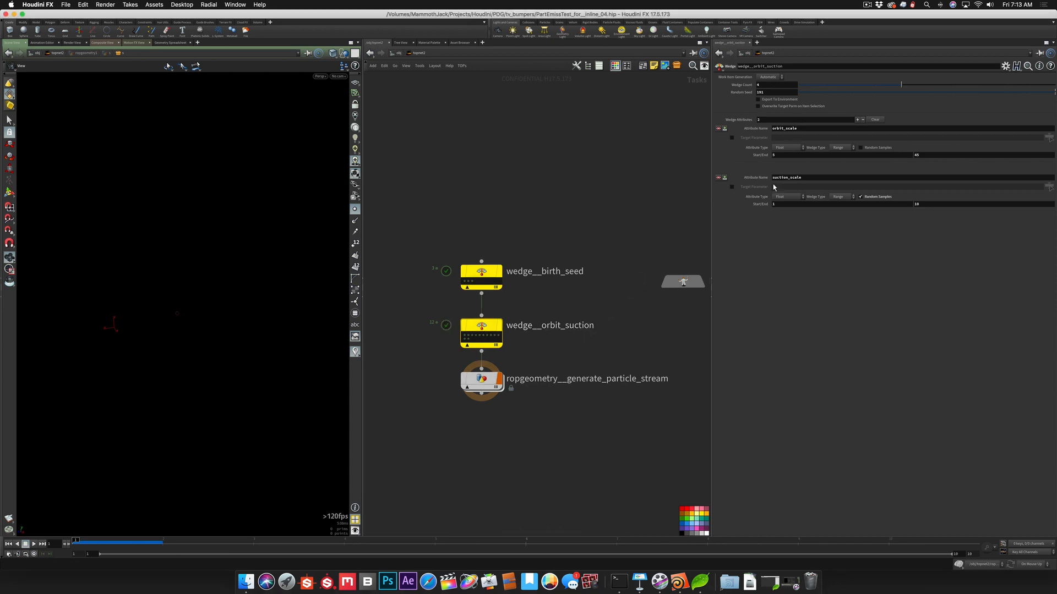
{"action": "left_click", "coordinate": [731, 138]}
{"action": "left_click", "coordinate": [733, 187]}
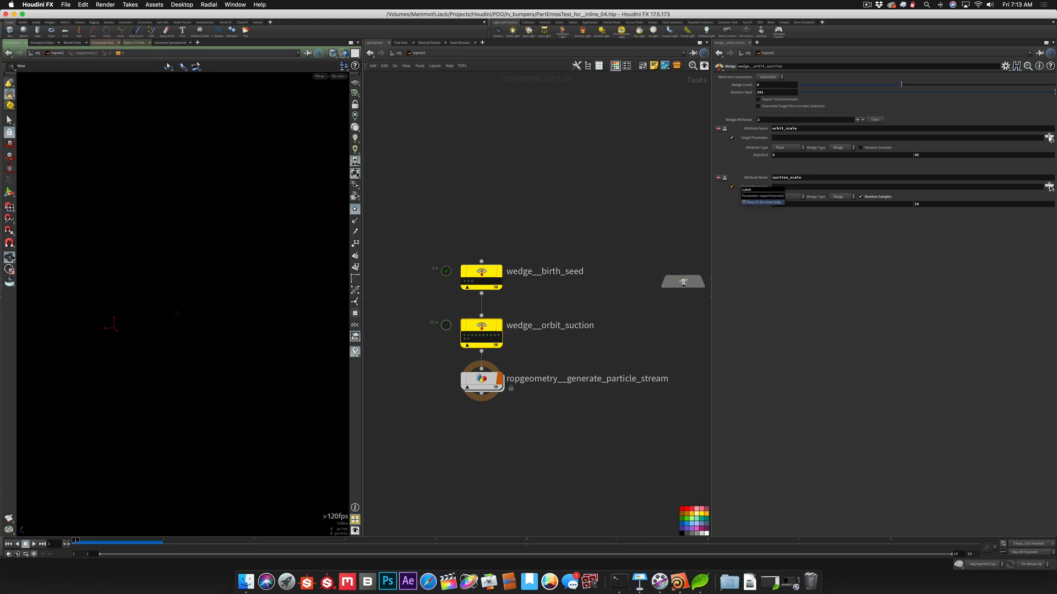
Open the parameter chooser for orbit_scale's target and filter it for orbit
{"action": "left_click", "coordinate": [1049, 137]}
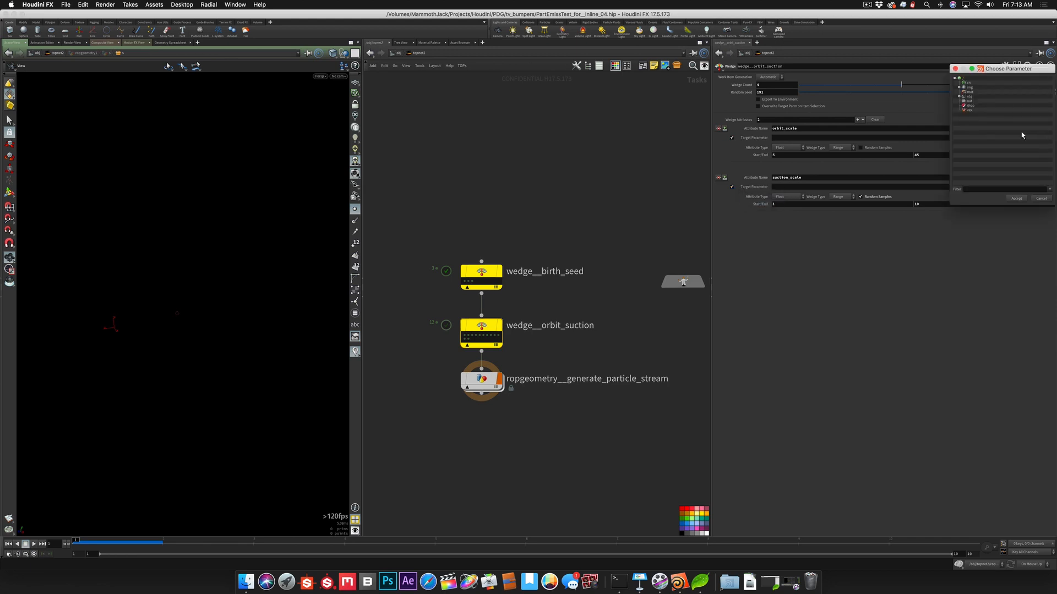
{"action": "left_click_drag", "start_coordinate": [993, 72], "coordinate": [471, 97]}
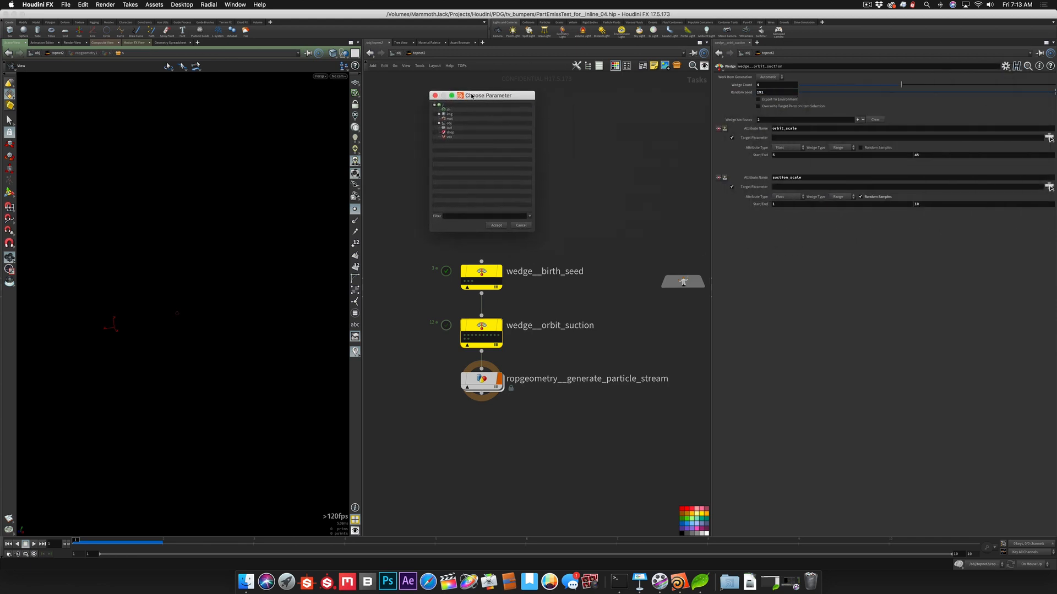
{"action": "left_click", "coordinate": [467, 216]}
{"action": "type", "text": "orbit"}
{"action": "key", "text": "Return"}
Set orbit_scale's target to the scaleorbit parameter of popcurveforce1 in topnet2's ropgeometry__generate_particle_stream
{"action": "left_click", "coordinate": [439, 110]}
{"action": "left_click", "coordinate": [444, 119]}
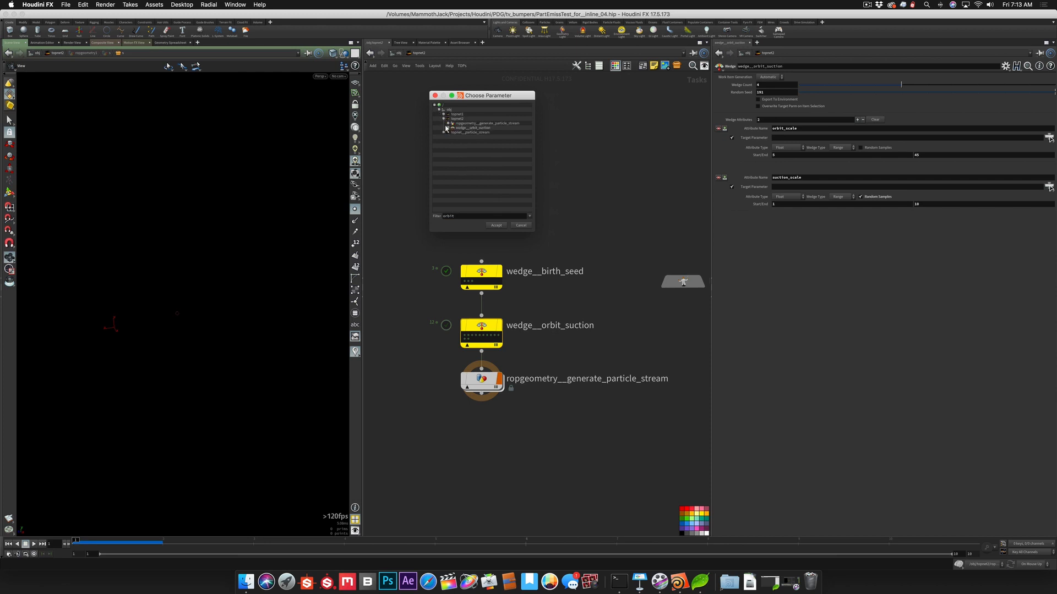
{"action": "left_click", "coordinate": [447, 123]}
{"action": "left_click", "coordinate": [453, 127]}
{"action": "left_click", "coordinate": [457, 133]}
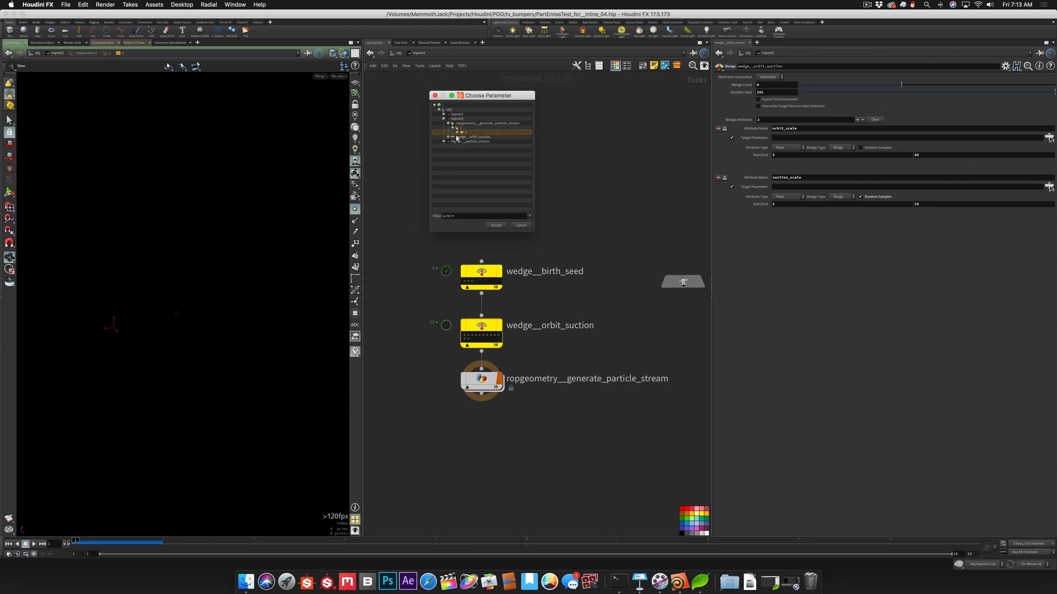
{"action": "left_click", "coordinate": [458, 134]}
{"action": "left_click", "coordinate": [462, 136]}
{"action": "left_click", "coordinate": [466, 142]}
{"action": "left_click", "coordinate": [471, 150]}
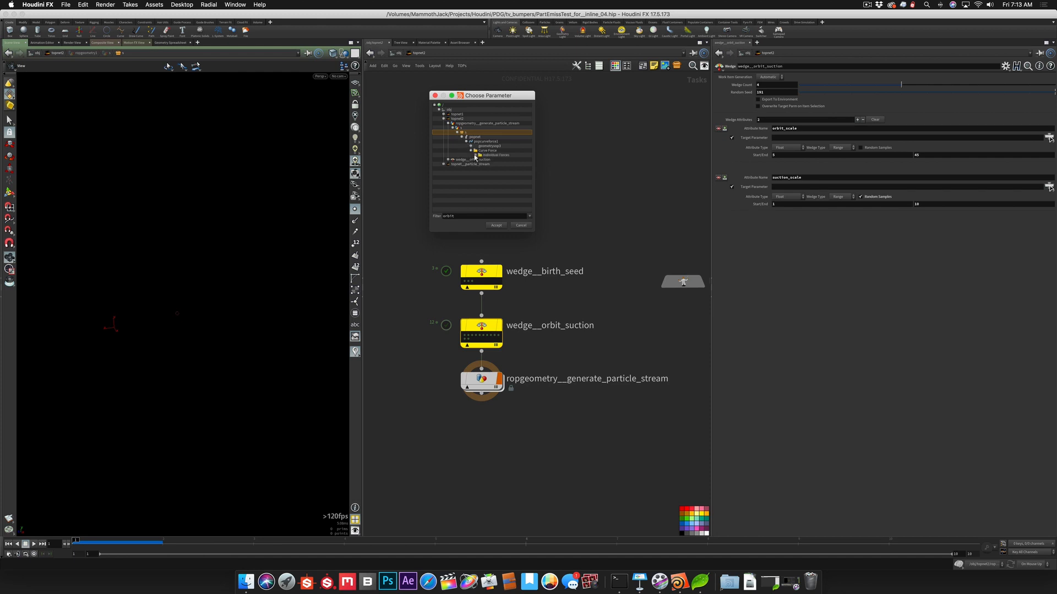
{"action": "left_click", "coordinate": [475, 155]}
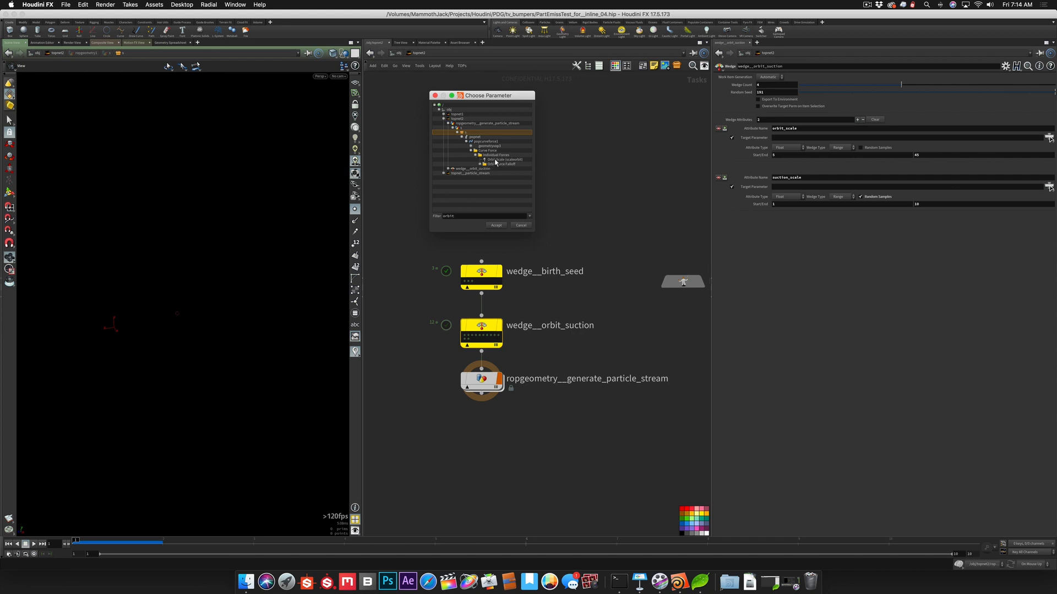
{"action": "left_click", "coordinate": [491, 160]}
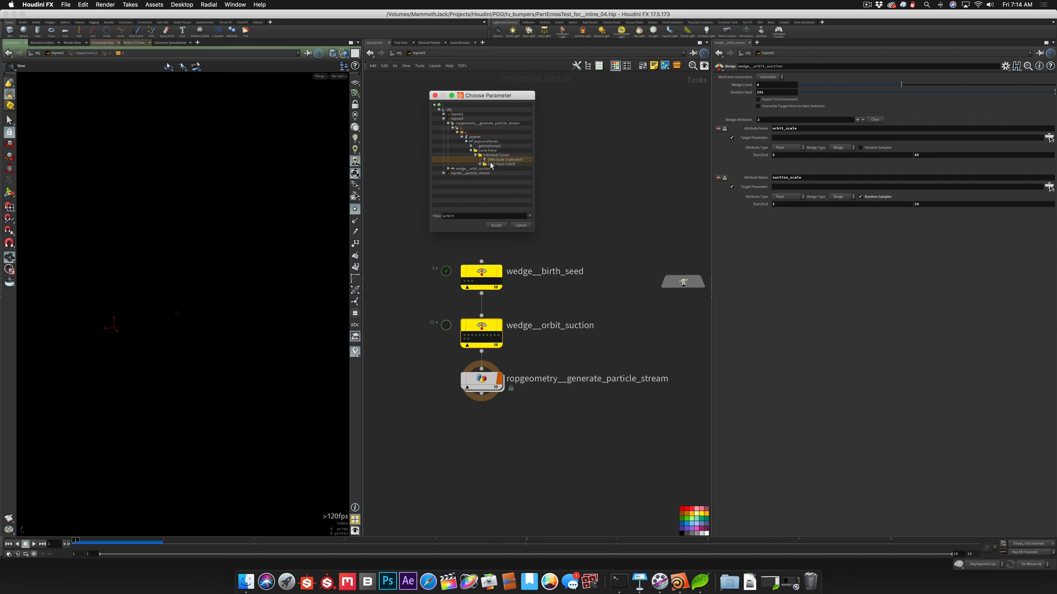
{"action": "left_click", "coordinate": [495, 225]}
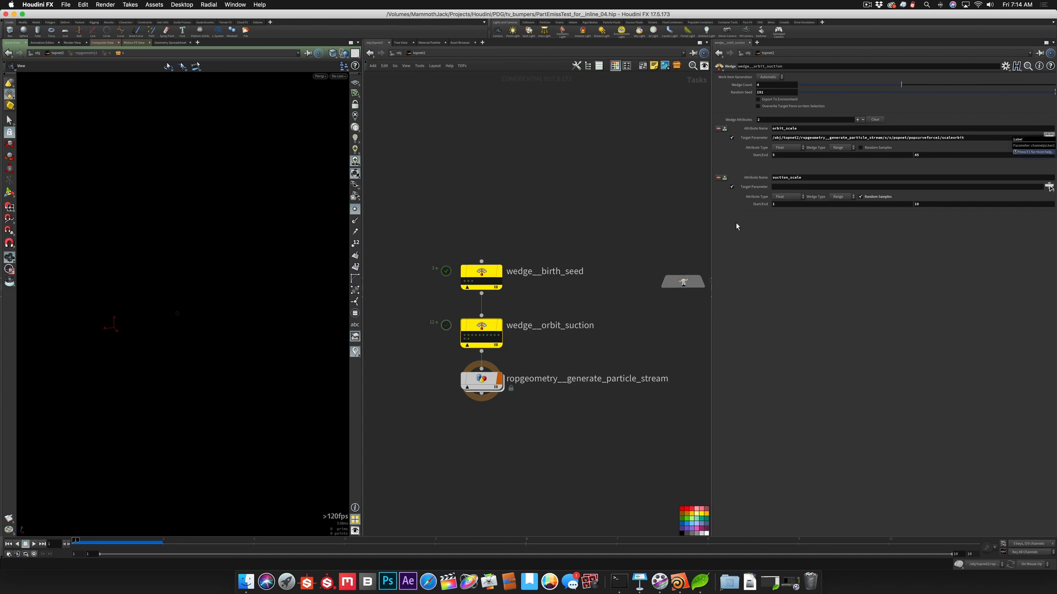
Copy orbit_scale's target path to suction_scale and change its ending to popcurveforce1's suction scale parameter
{"action": "left_click", "coordinate": [970, 137]}
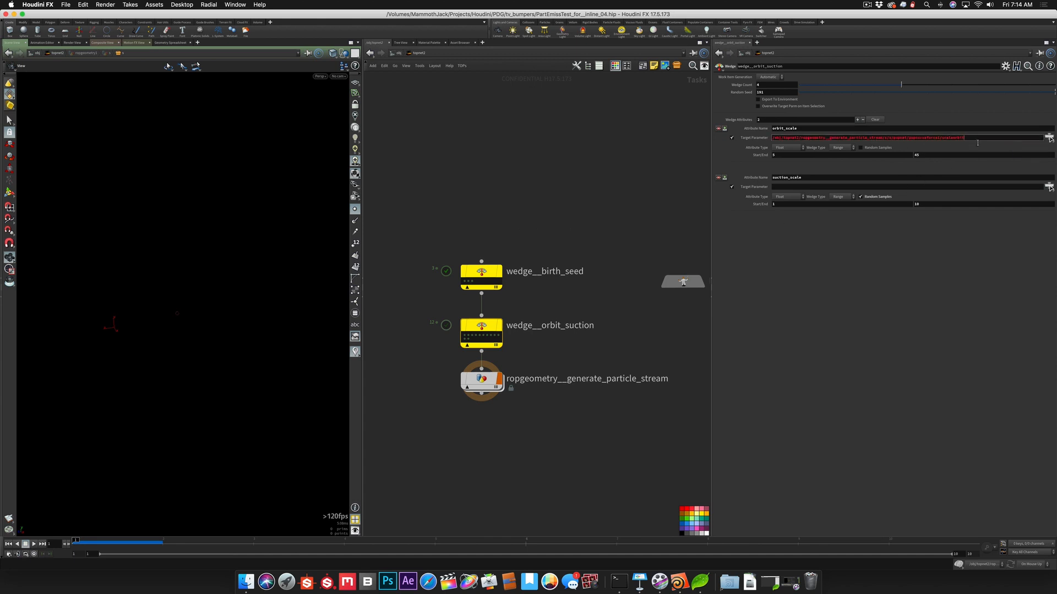
{"action": "key", "text": "super+a"}
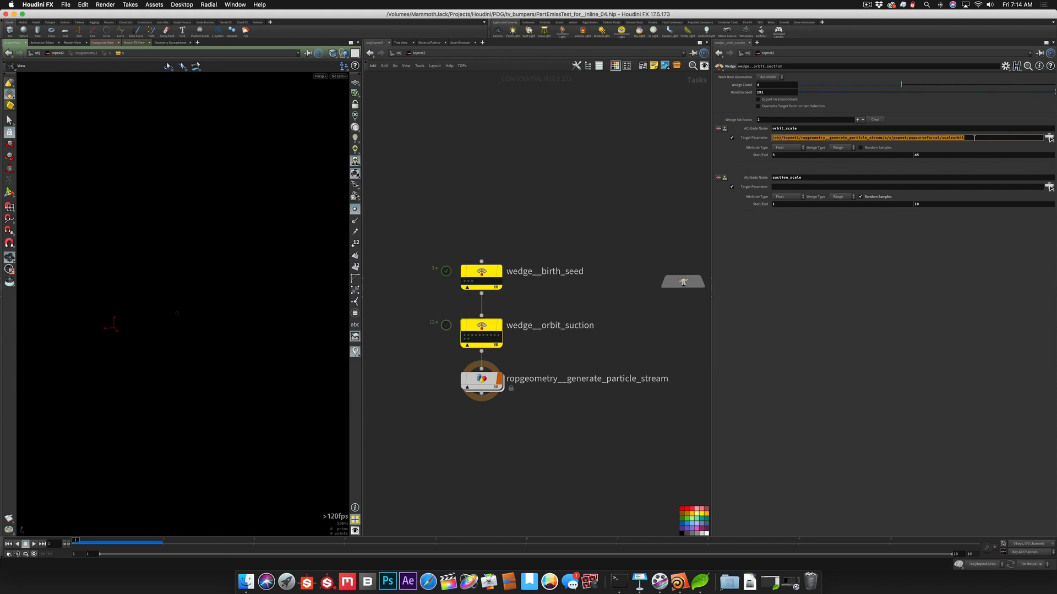
{"action": "key", "text": "super+c"}
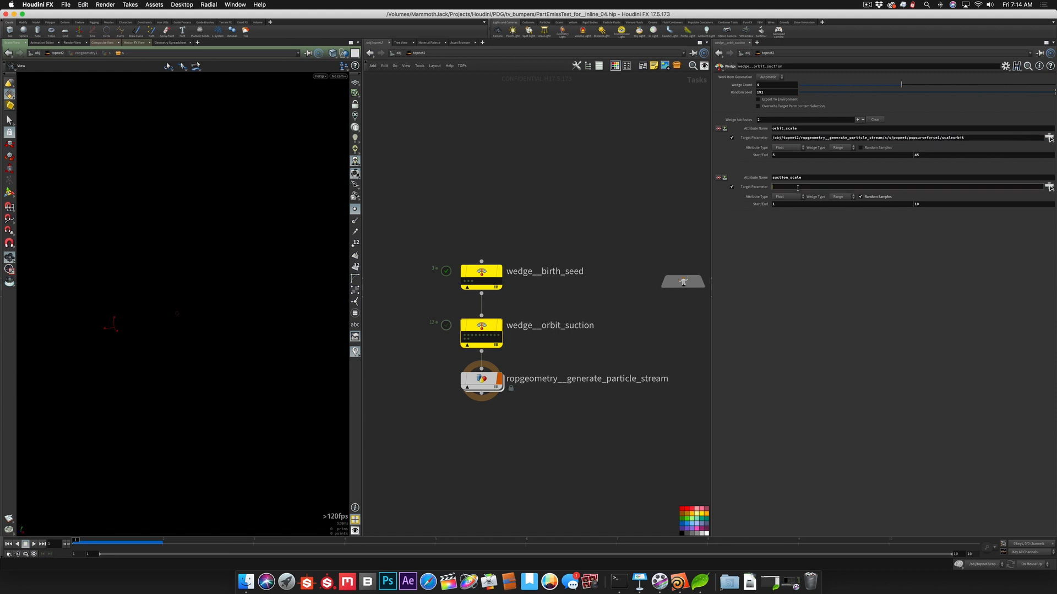
{"action": "key", "text": "super+v"}
{"action": "key", "text": "BackSpace"}
{"action": "key", "text": "BackSpace"}
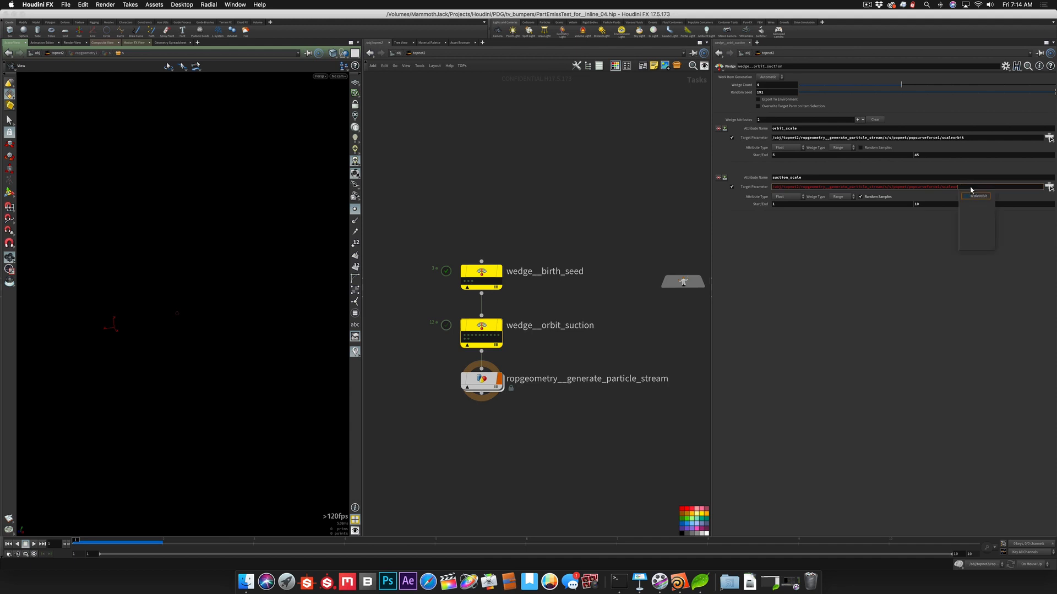
{"action": "key", "text": "BackSpace"}
{"action": "type", "text": "suc"}
{"action": "left_click", "coordinate": [978, 196]}
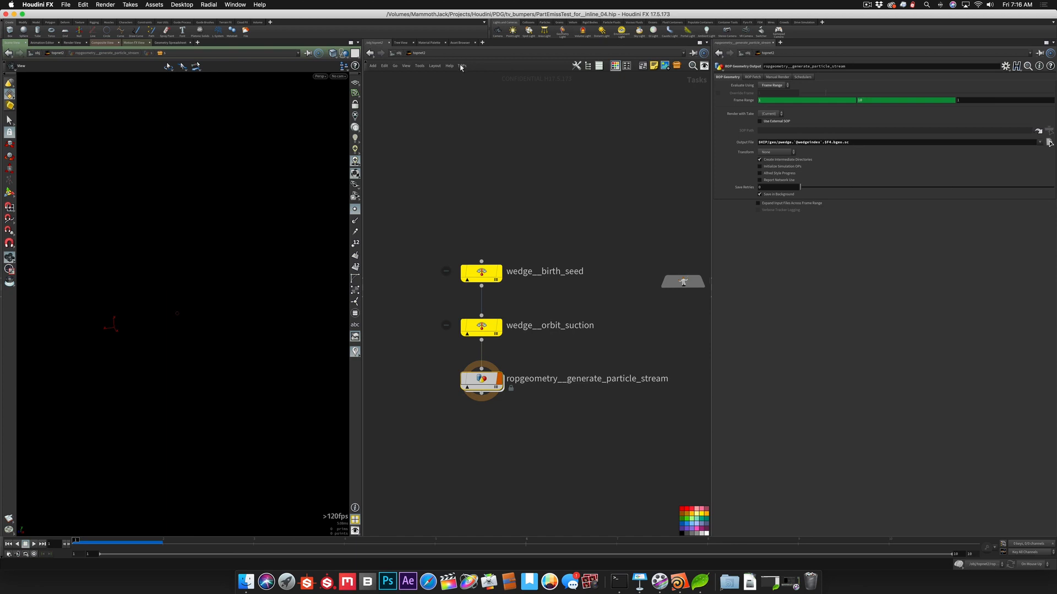
Dirty all work items and cook ropgeometry__generate_particle_stream, saving the scene changes before cooking
{"action": "left_click", "coordinate": [461, 66]}
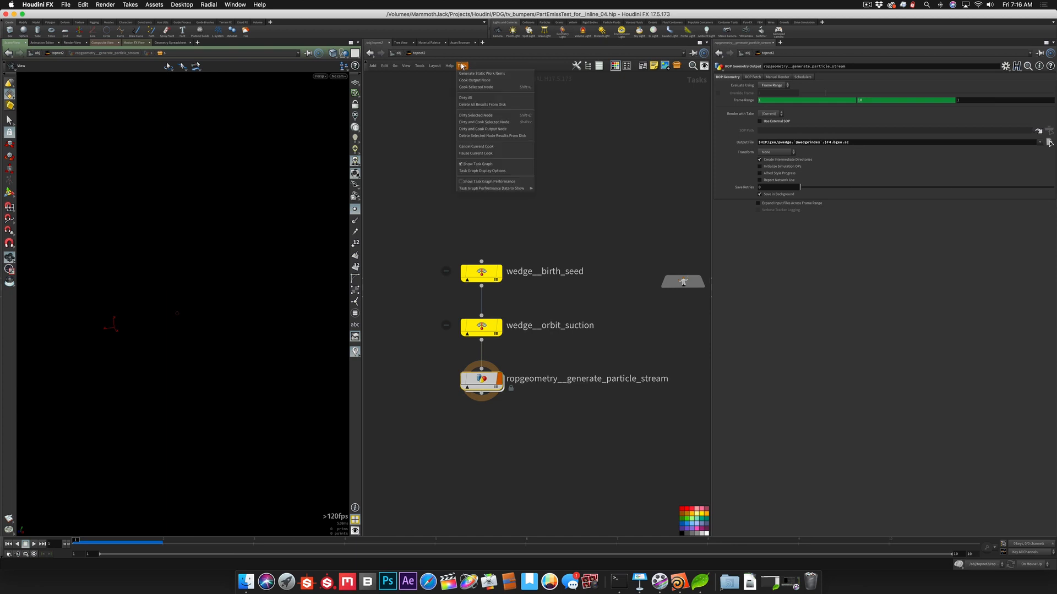
{"action": "left_click", "coordinate": [465, 98]}
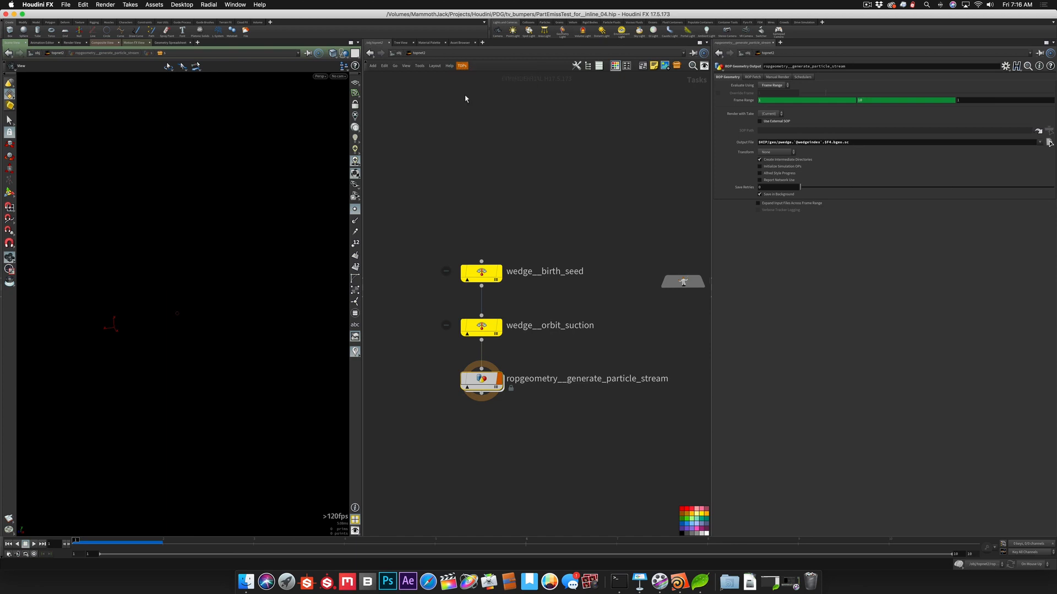
{"action": "right_click", "coordinate": [480, 380]}
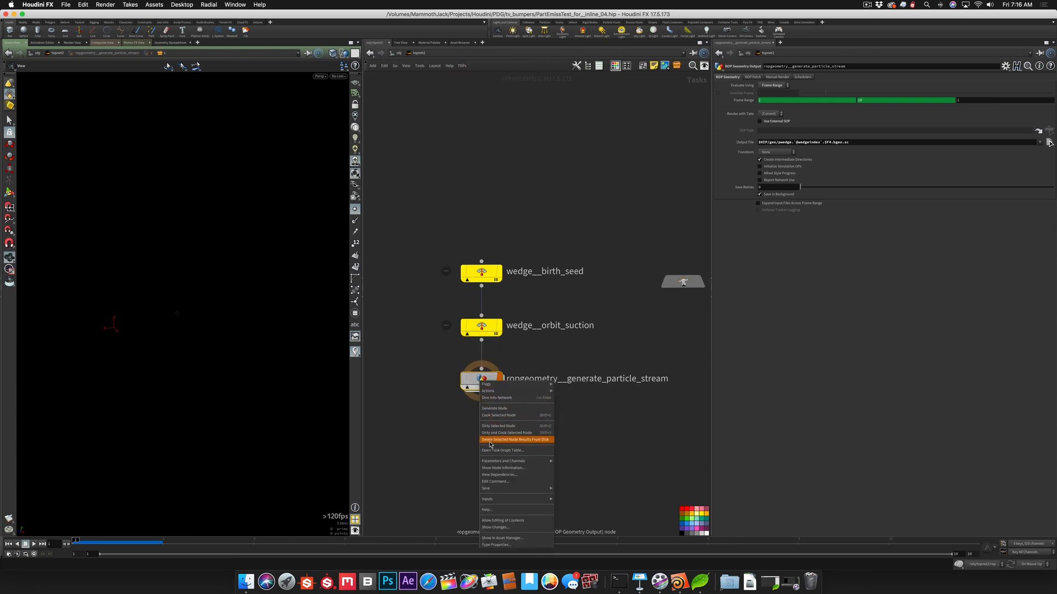
{"action": "left_click", "coordinate": [492, 417]}
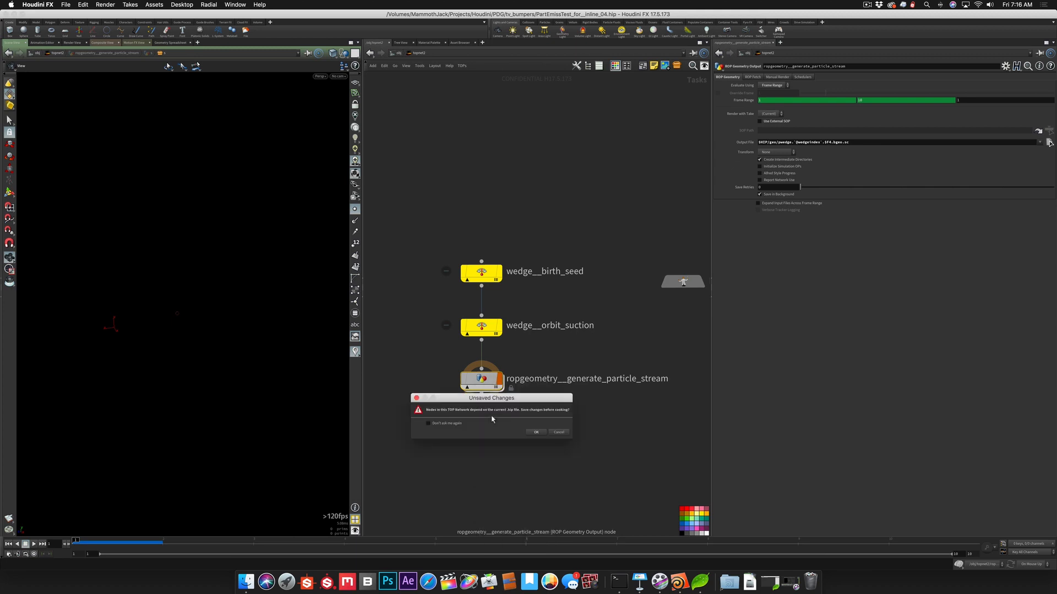
{"action": "left_click", "coordinate": [534, 434]}
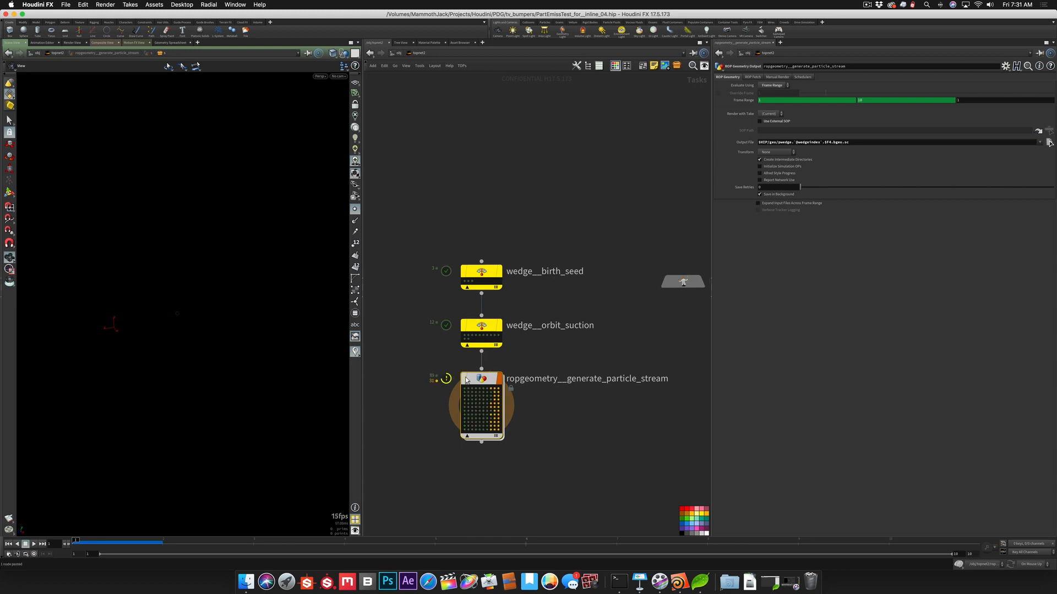
Enter the network inside ropgeometry__generate_particle_stream and turn off Import Simulation Settings on dopio1
{"action": "mouse_move", "coordinate": [467, 381]}
{"action": "double_click", "coordinate": [481, 382]}
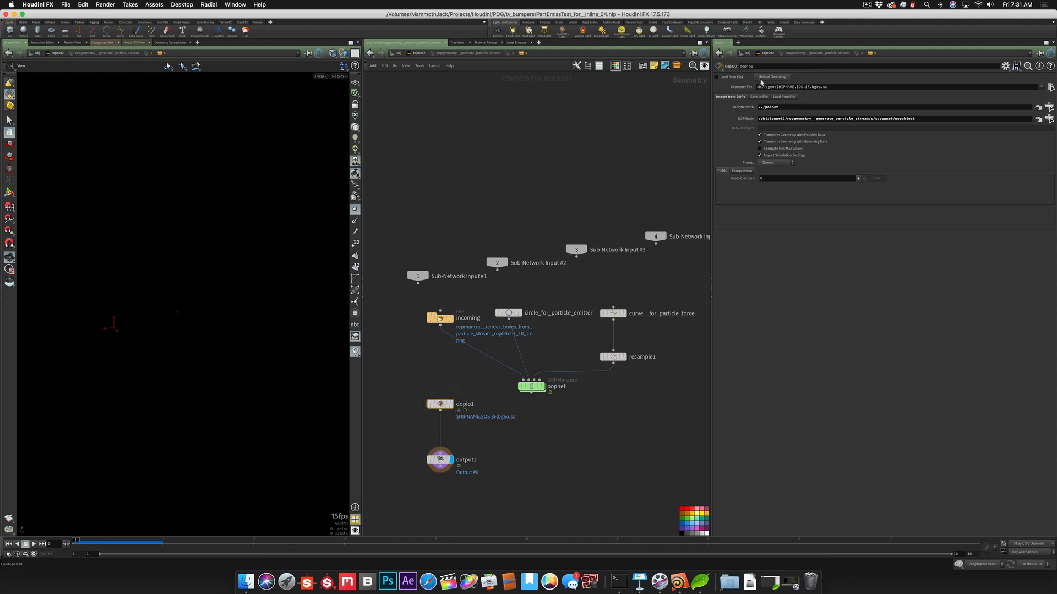
{"action": "left_click", "coordinate": [760, 156]}
Add one imported field to dopio1 with visualization No Change and the field name Geometry
{"action": "left_click", "coordinate": [857, 179]}
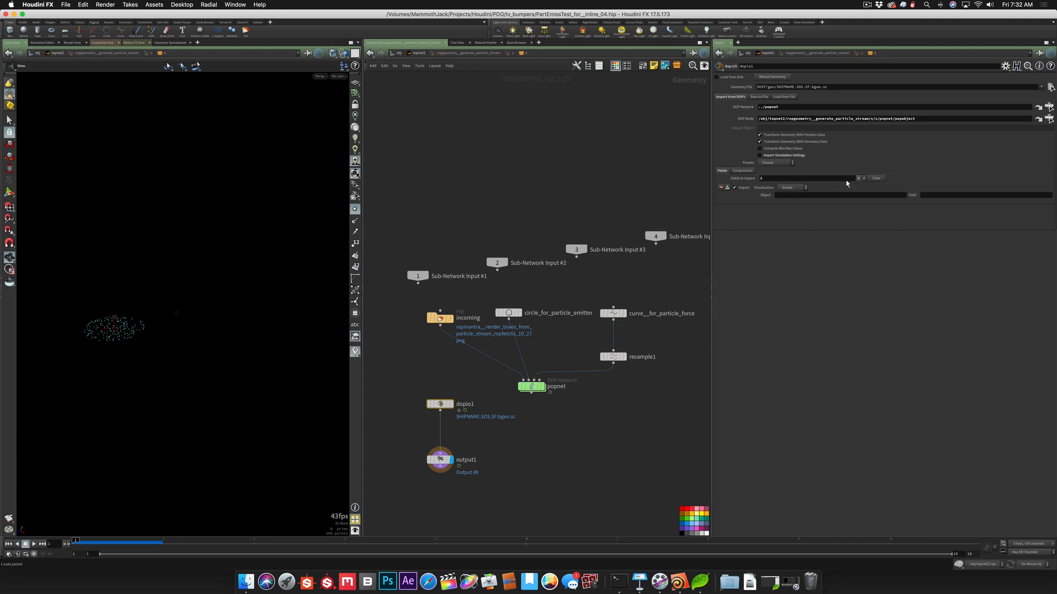
{"action": "left_click", "coordinate": [785, 190]}
{"action": "left_click", "coordinate": [790, 188]}
{"action": "left_click", "coordinate": [932, 196]}
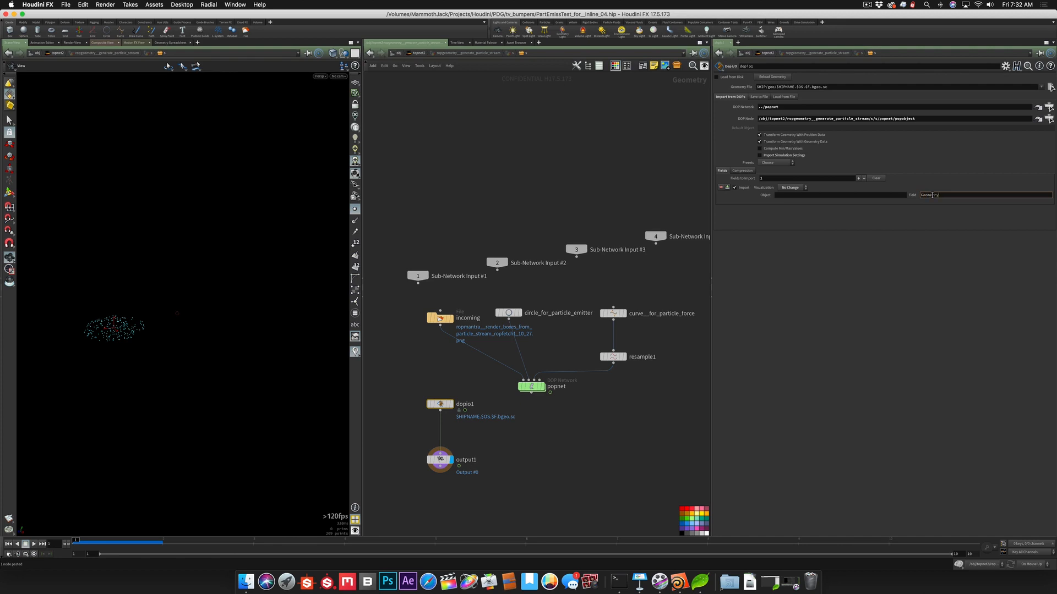
{"action": "key", "text": "Return"}
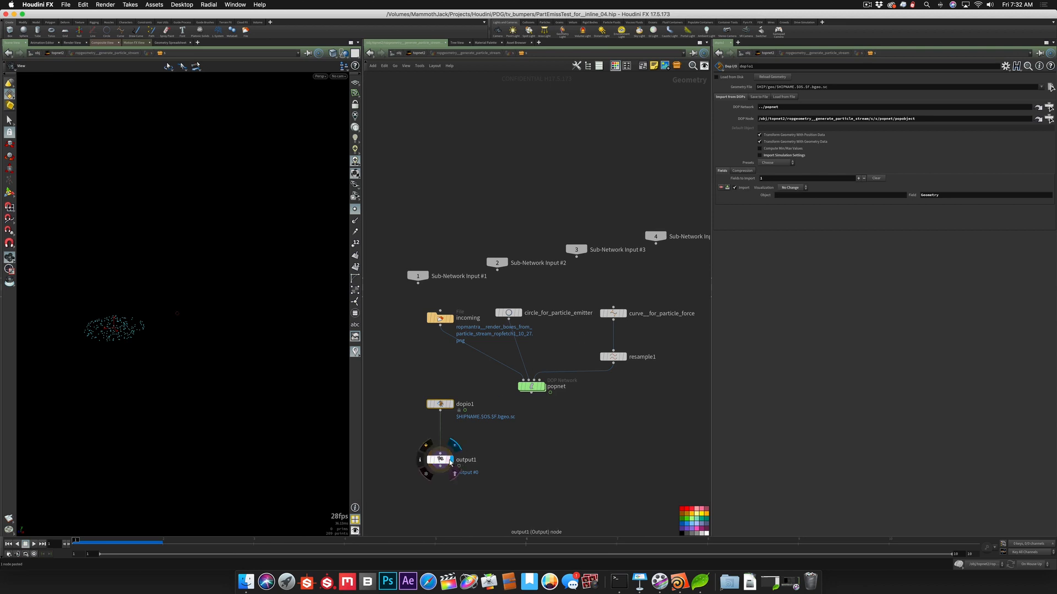
Return to the TOP network and delete all of its results from disk
{"action": "key", "text": "u"}
{"action": "key", "text": "u"}
{"action": "key", "text": "u"}
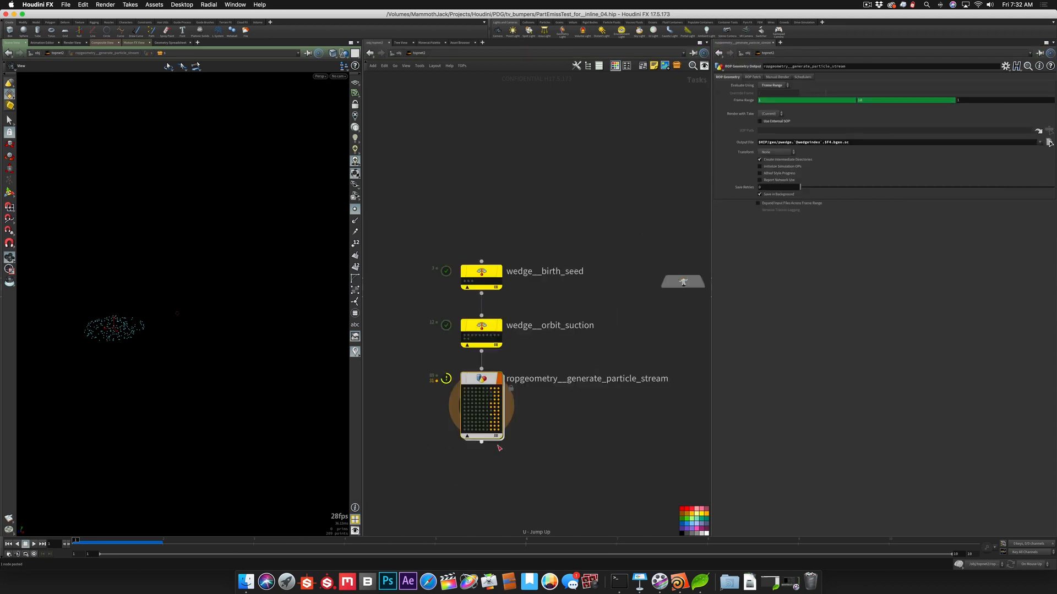
{"action": "right_click", "coordinate": [479, 380]}
{"action": "key", "text": "Escape"}
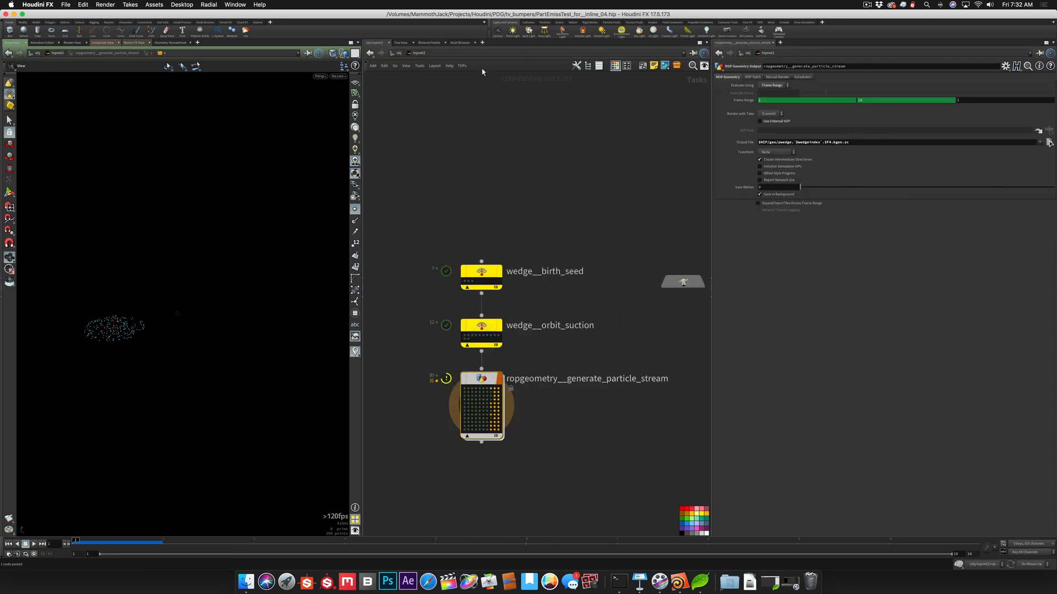
{"action": "left_click", "coordinate": [462, 65]}
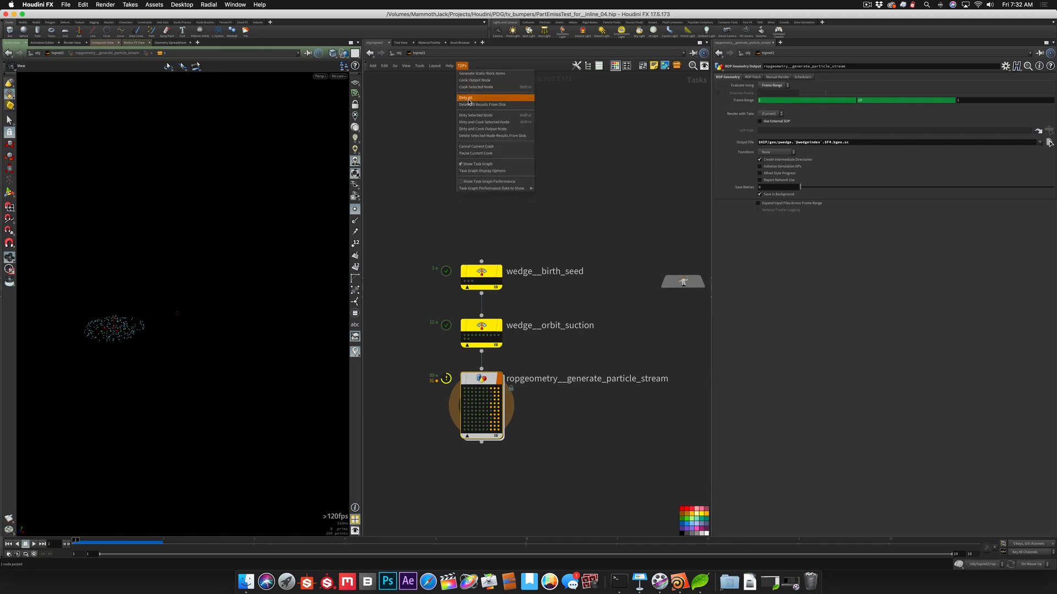
{"action": "left_click", "coordinate": [470, 104]}
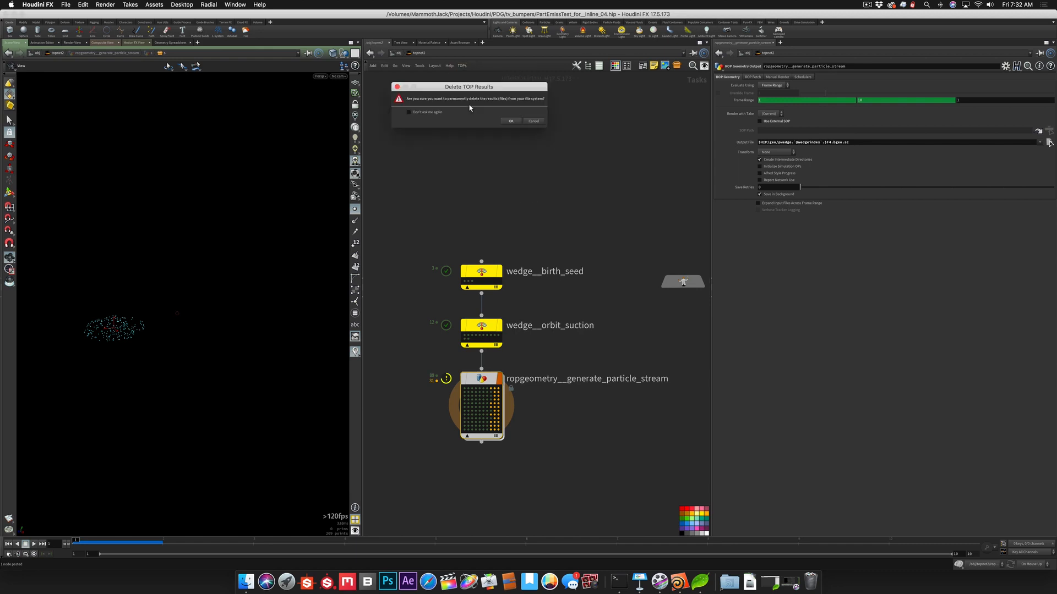
{"action": "left_click", "coordinate": [508, 124]}
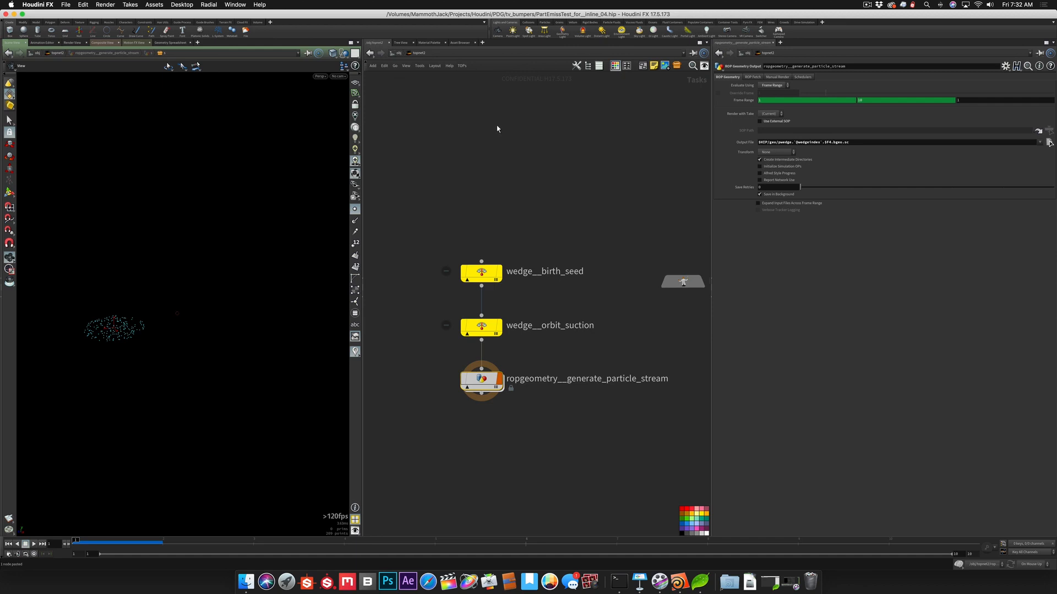
Dirty all tasks again, save the scene and recook ropgeometry__generate_particle_stream
{"action": "left_click", "coordinate": [462, 65]}
{"action": "left_click", "coordinate": [469, 99]}
{"action": "key", "text": "super+s"}
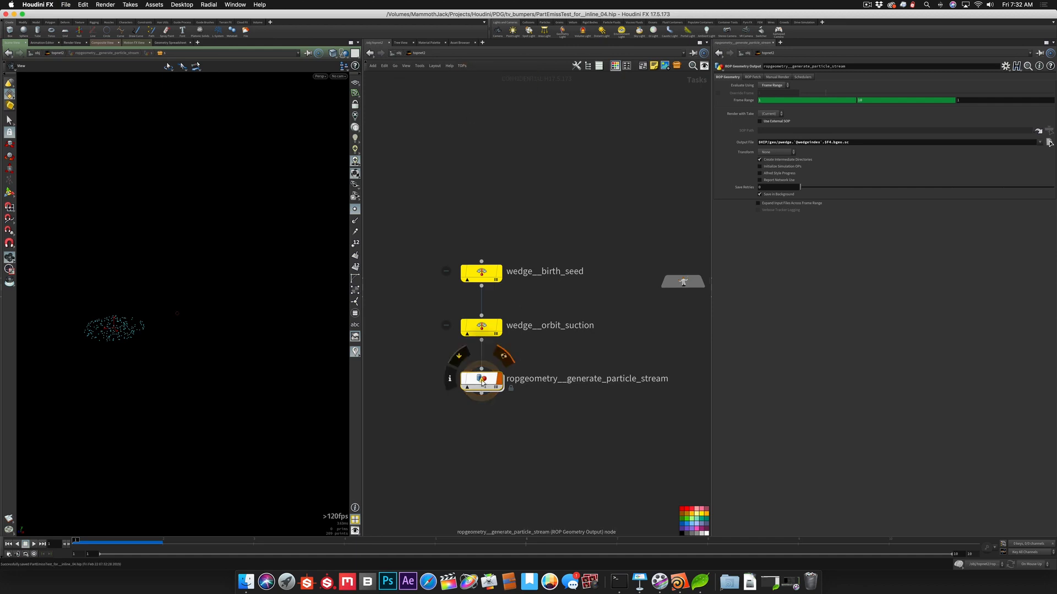
{"action": "right_click", "coordinate": [482, 383]}
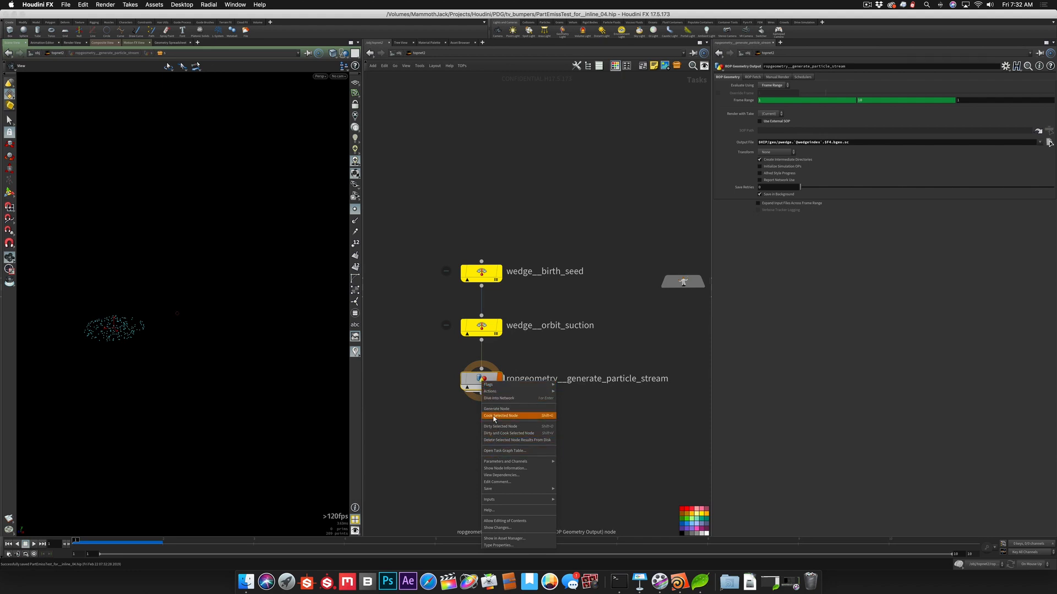
{"action": "left_click", "coordinate": [494, 416]}
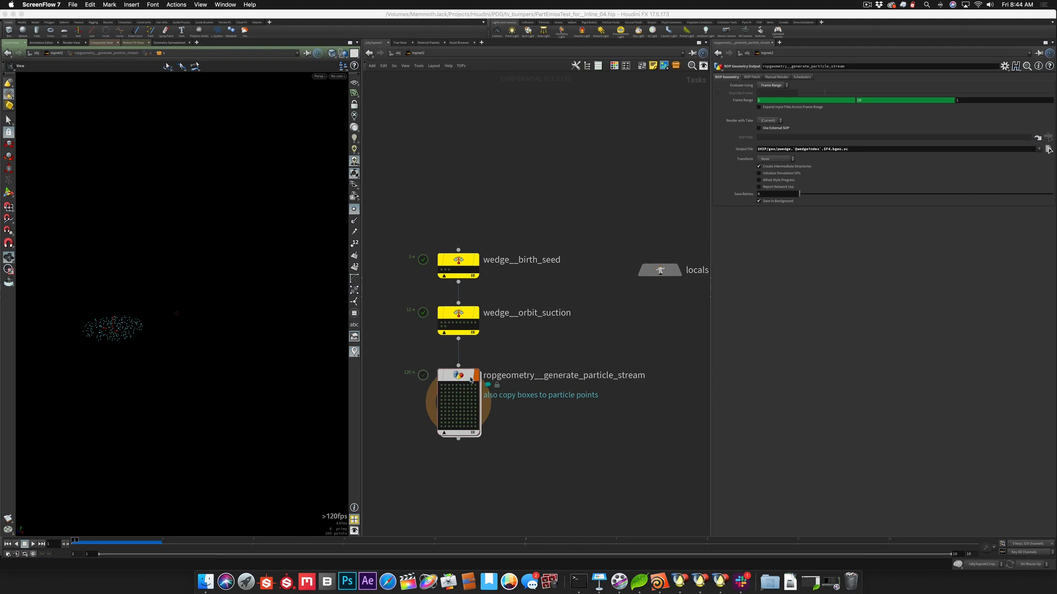
Review wedge__orbit_suction's target parameters and view a ropgeometry__generate_particle_stream task's output in GPlay
{"action": "left_click", "coordinate": [464, 379]}
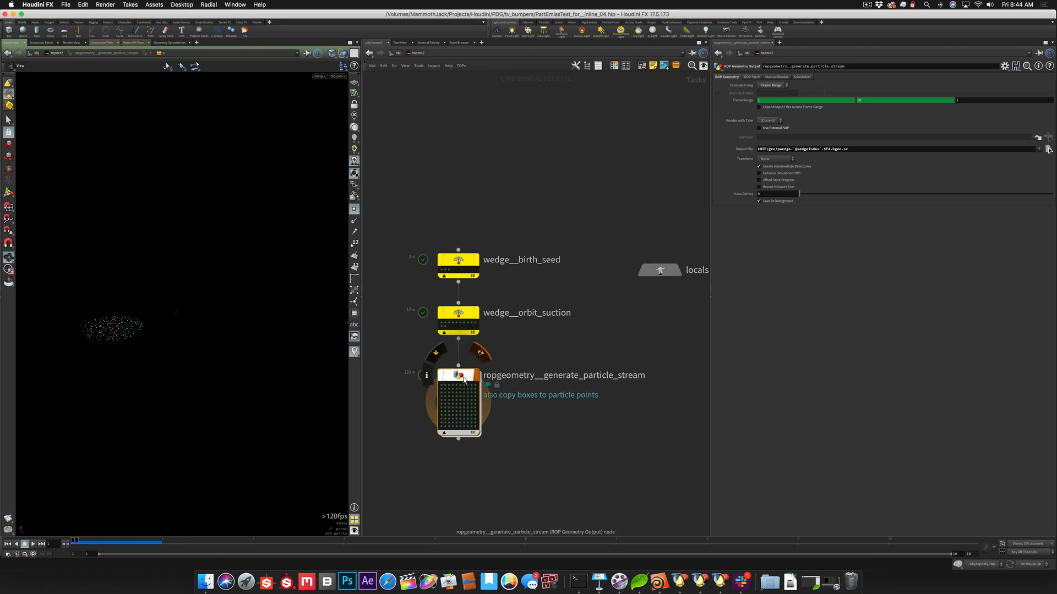
{"action": "left_click", "coordinate": [458, 318]}
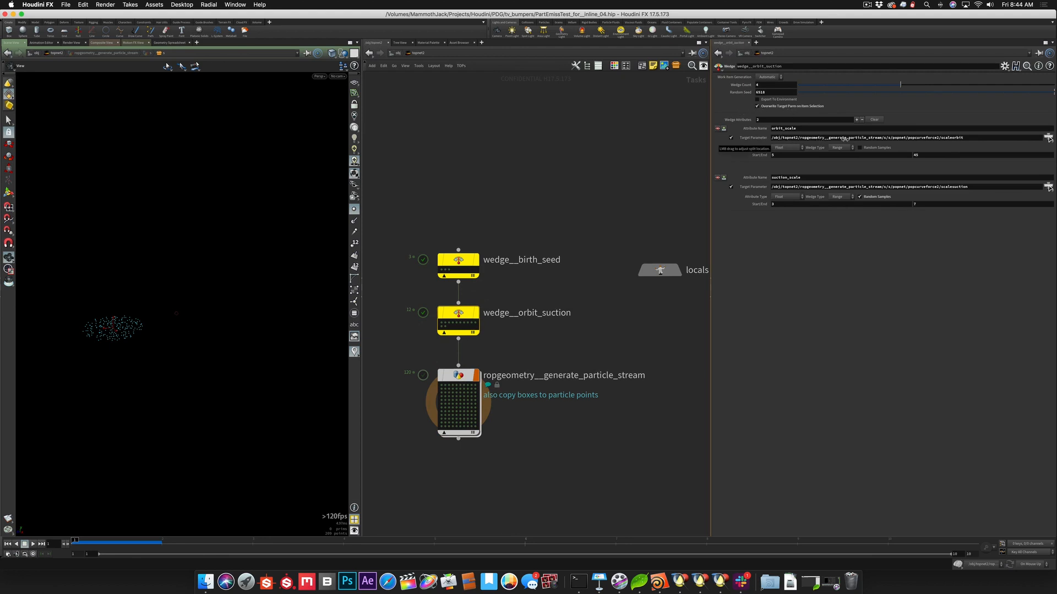
{"action": "right_click", "coordinate": [473, 430]}
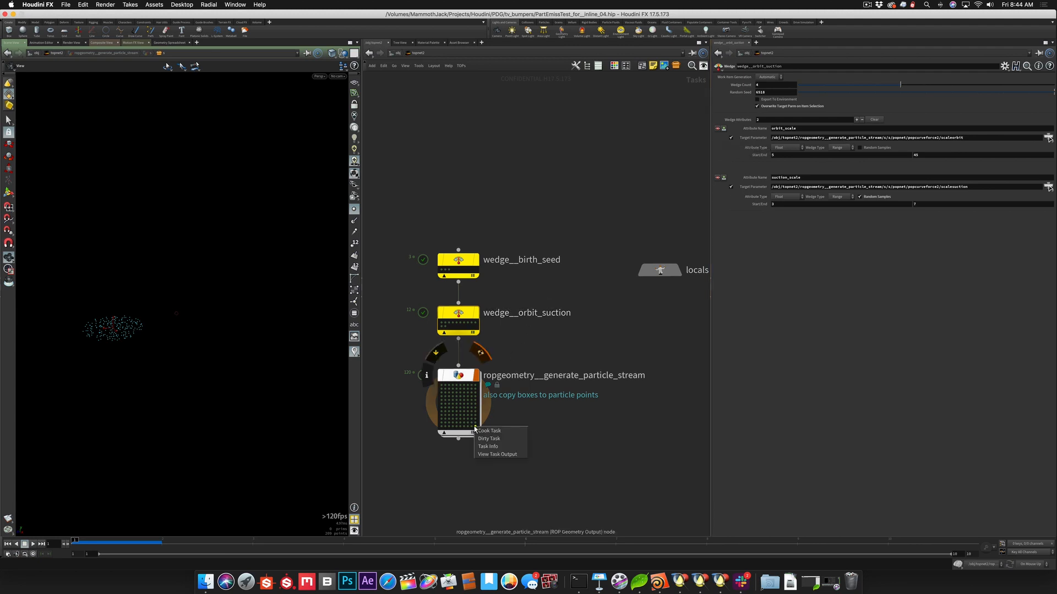
{"action": "left_click", "coordinate": [489, 455]}
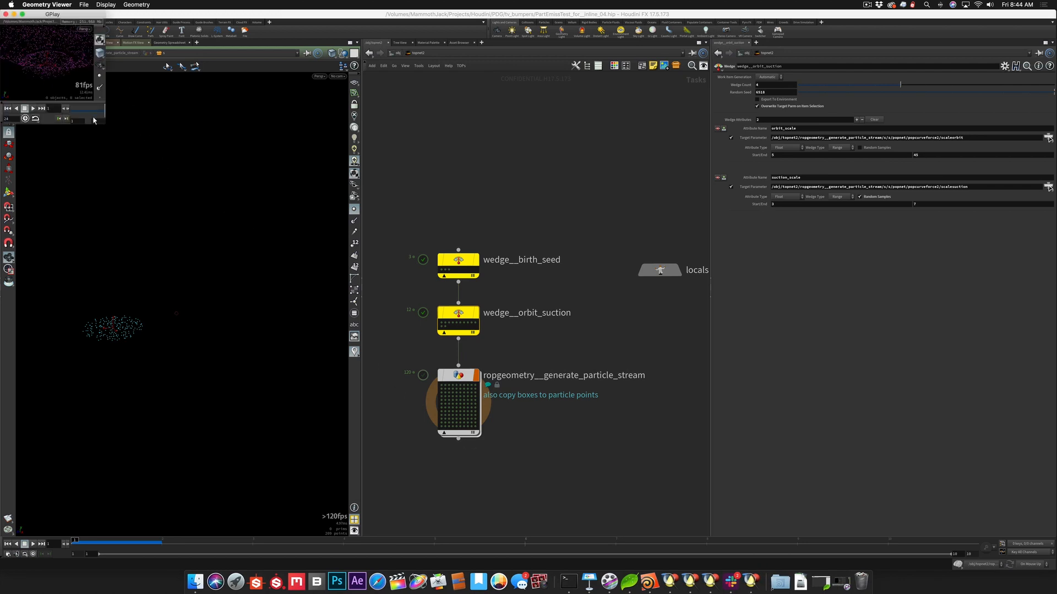
{"action": "left_click_drag", "start_coordinate": [105, 122], "coordinate": [141, 160]}
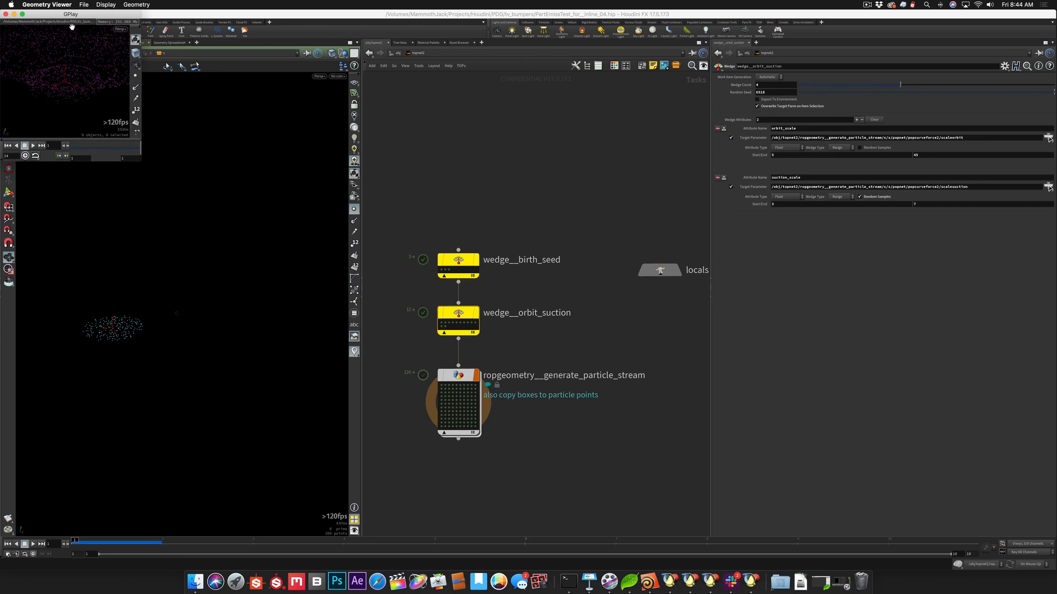
{"action": "left_click_drag", "start_coordinate": [72, 16], "coordinate": [131, 68]}
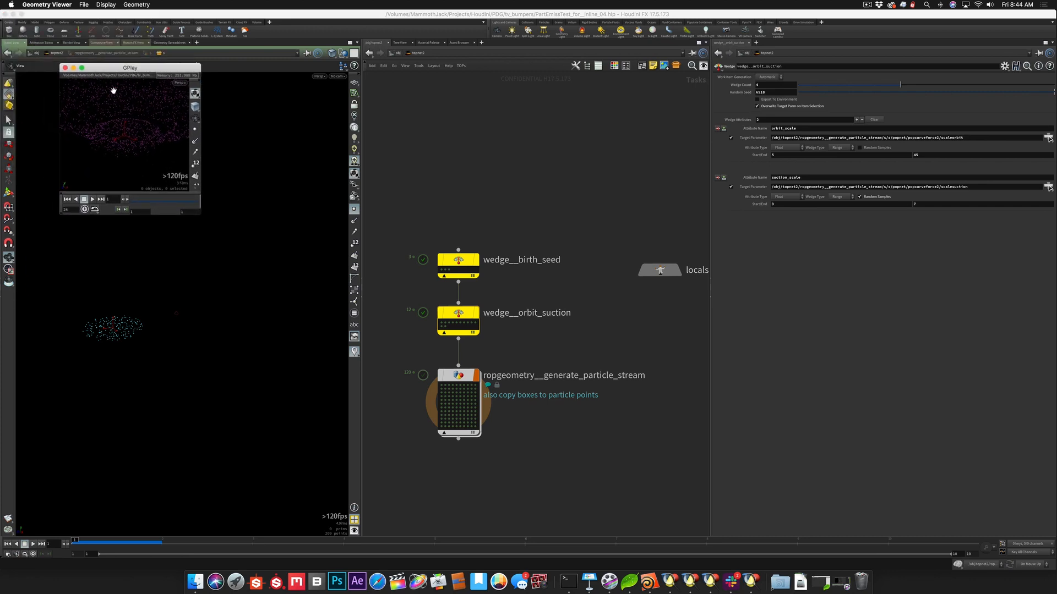
{"action": "left_click", "coordinate": [457, 316]}
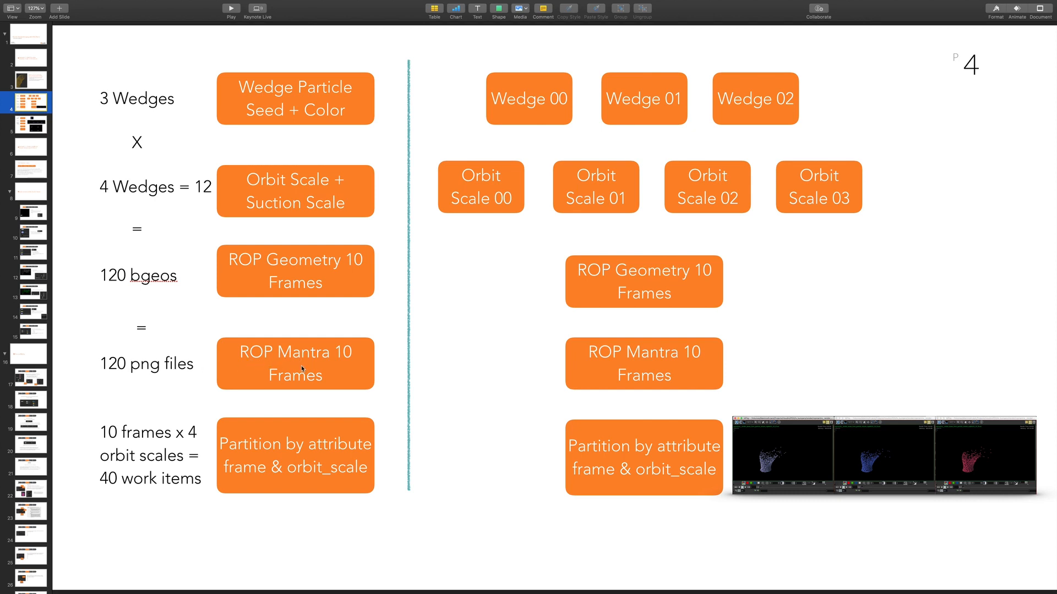
Switch back to Houdini, add a ROP Mantra Render node below ropgeometry__generate_particle_stream and connect it to that node's output
{"action": "key", "text": "super+Tab"}
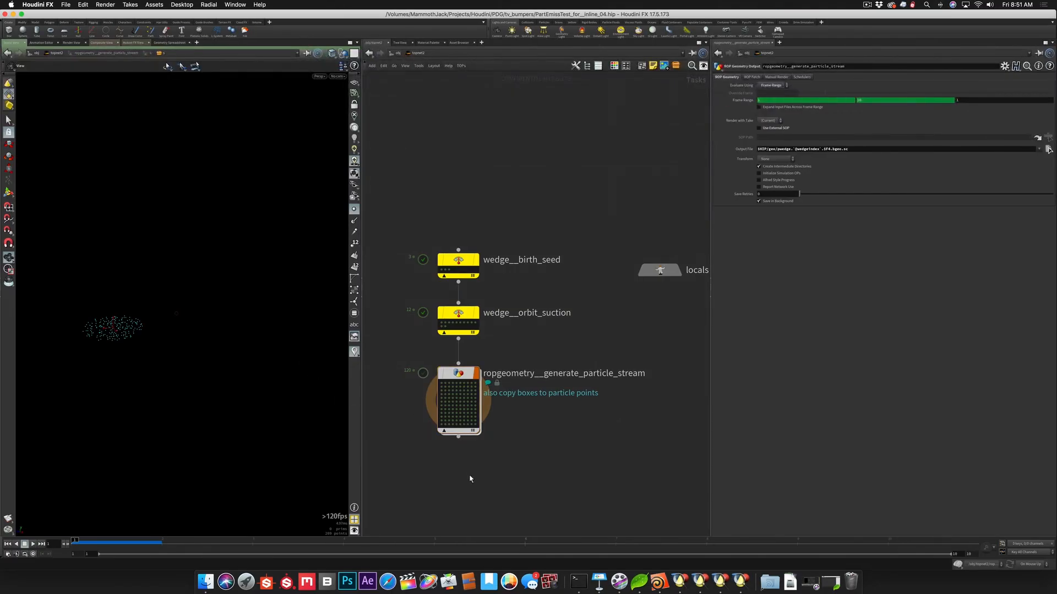
{"action": "key", "text": "Tab"}
{"action": "type", "text": "ropman"}
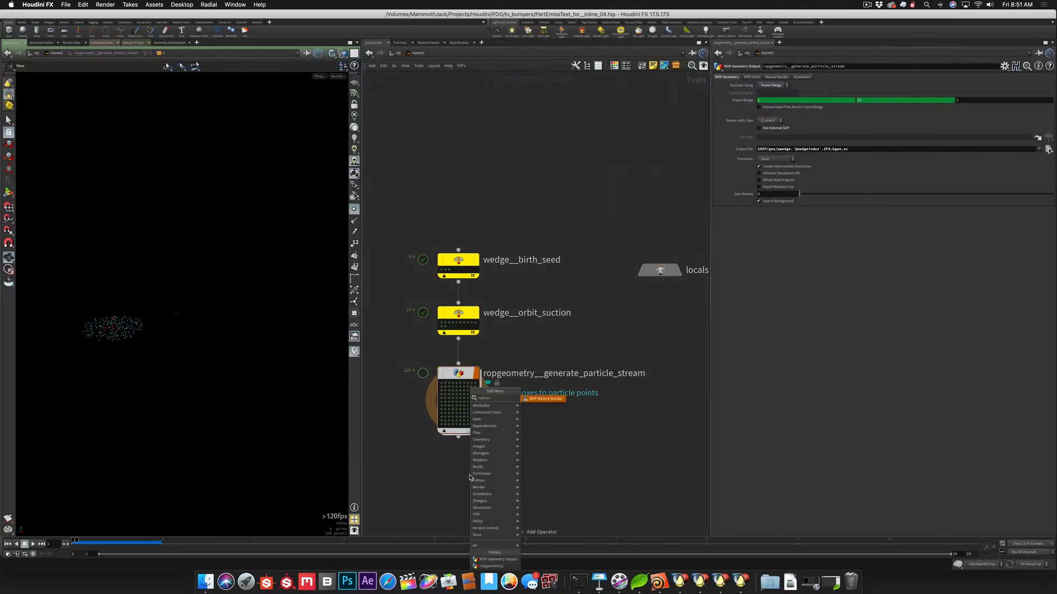
{"action": "left_click", "coordinate": [545, 426]}
{"action": "left_click", "coordinate": [469, 477]}
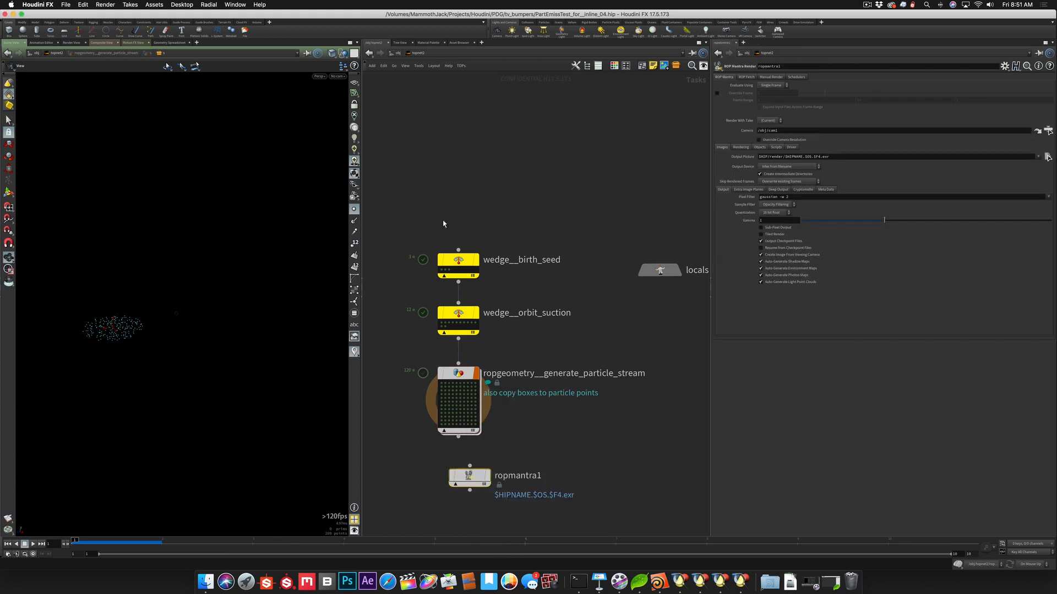
{"action": "middle_click_drag", "start_coordinate": [453, 200], "coordinate": [457, 83]}
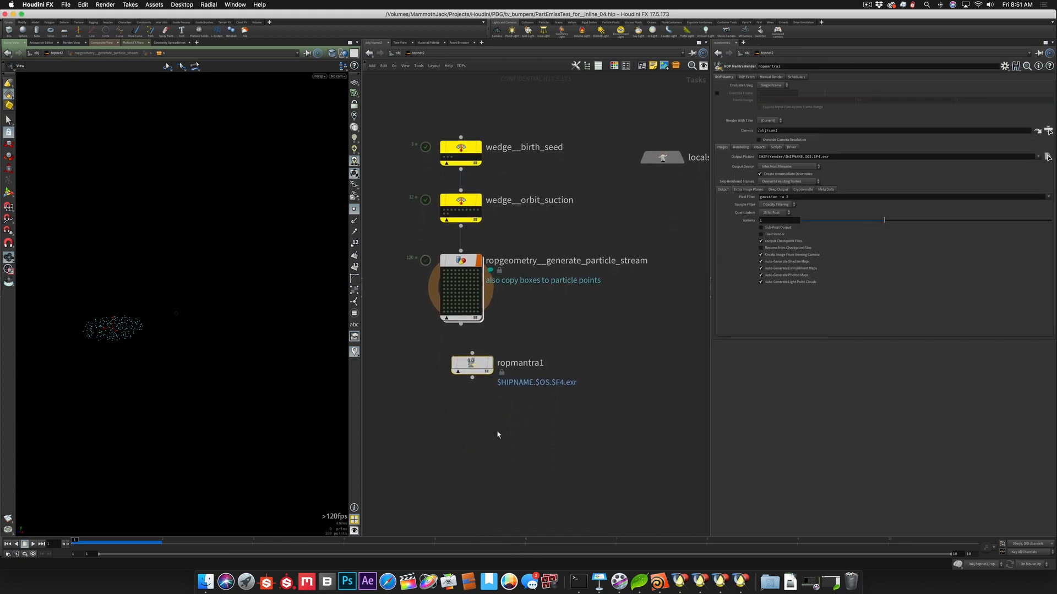
{"action": "left_click_drag", "start_coordinate": [472, 365], "coordinate": [460, 374]}
{"action": "left_click_drag", "start_coordinate": [460, 324], "coordinate": [461, 362]}
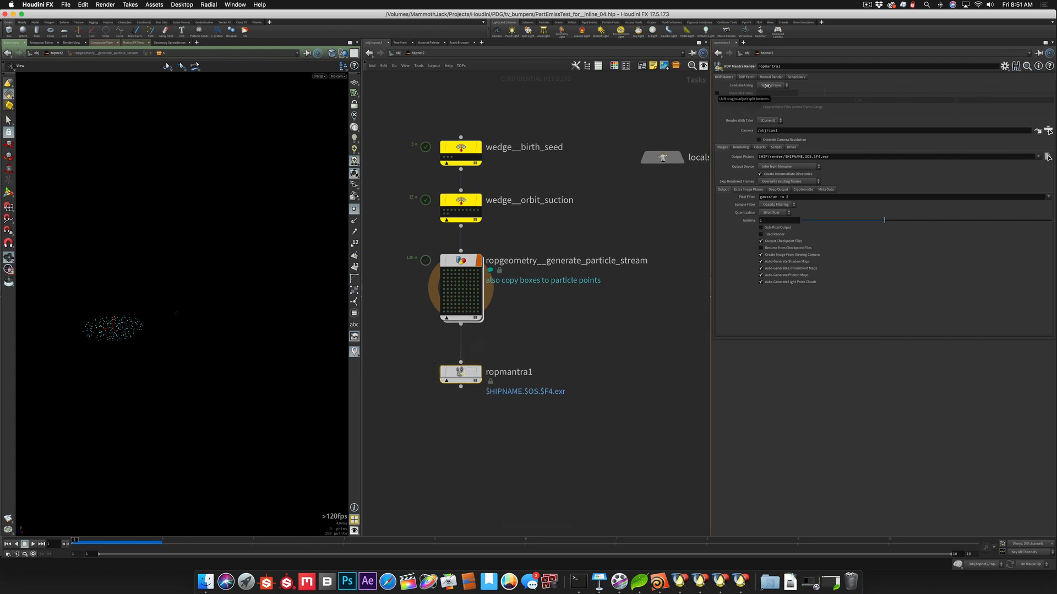
{"action": "mouse_move", "coordinate": [453, 278]}
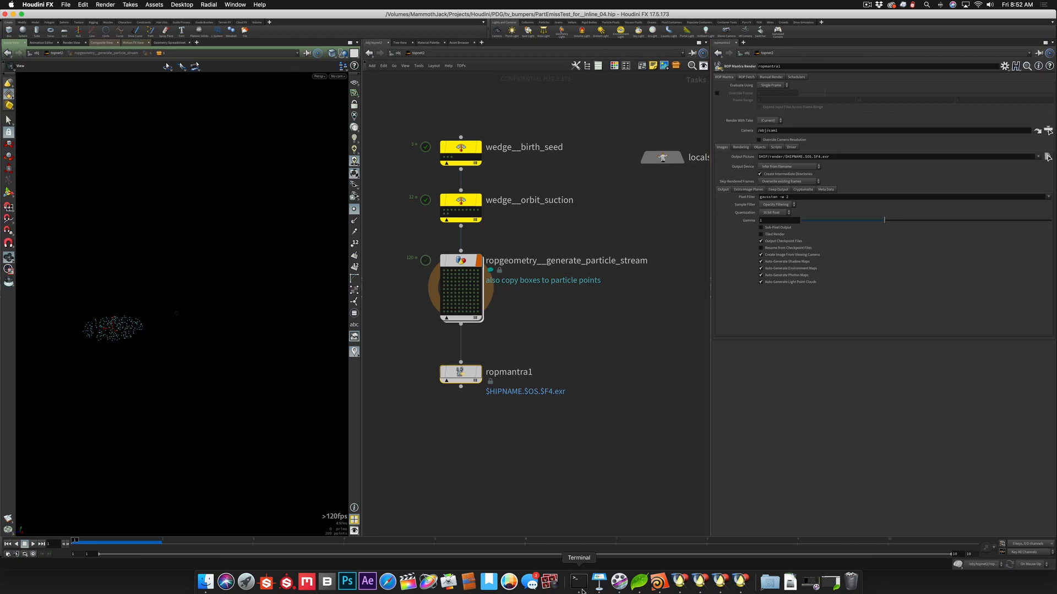
{"action": "left_click", "coordinate": [807, 580]}
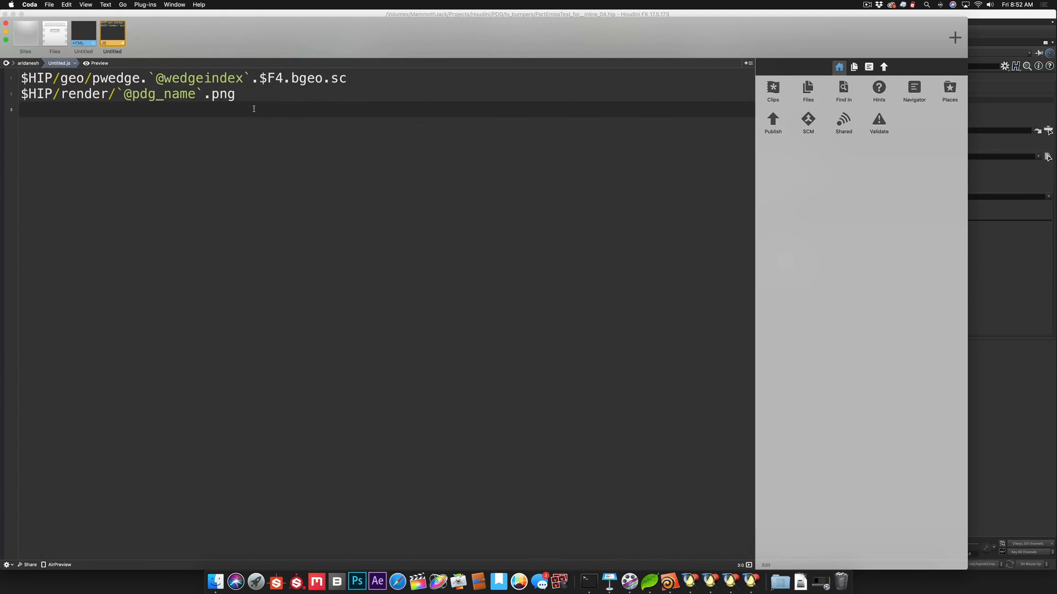
{"action": "left_click", "coordinate": [254, 100]}
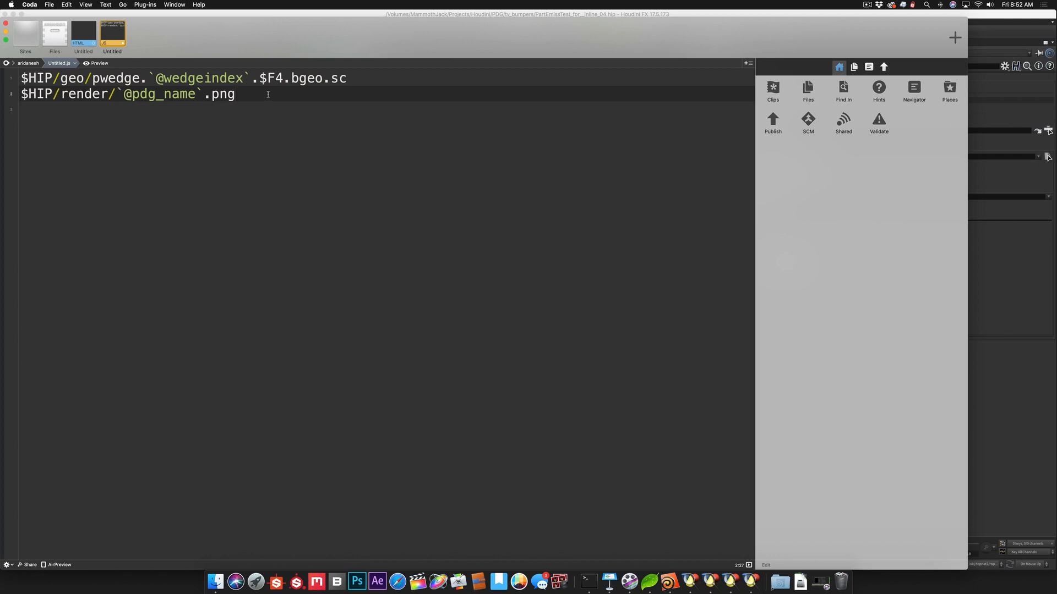
{"action": "left_click_drag", "start_coordinate": [256, 95], "coordinate": [25, 101]}
{"action": "key", "text": "super+c"}
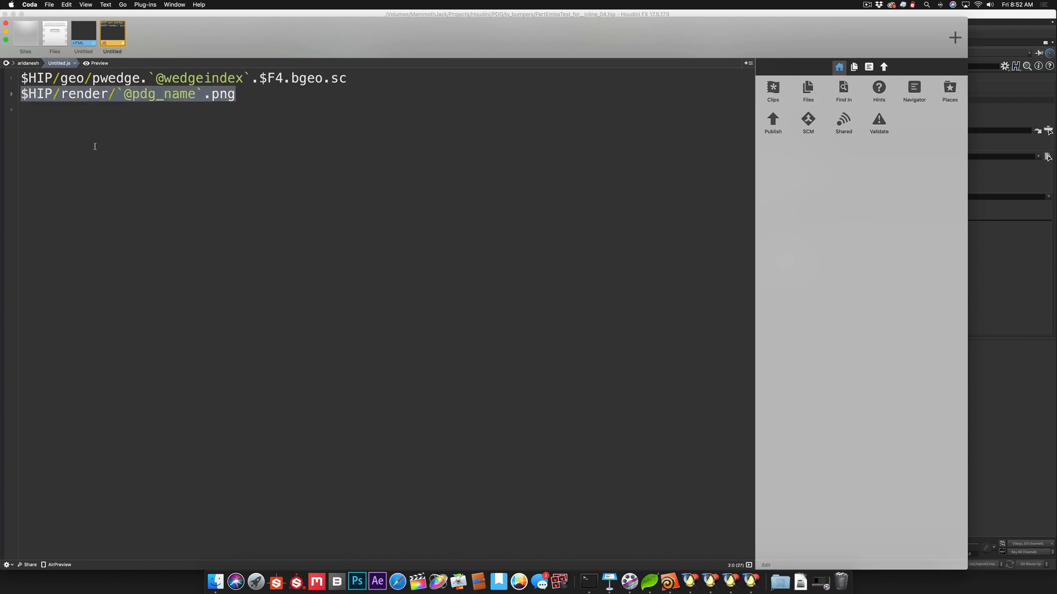
{"action": "key", "text": "super+Tab"}
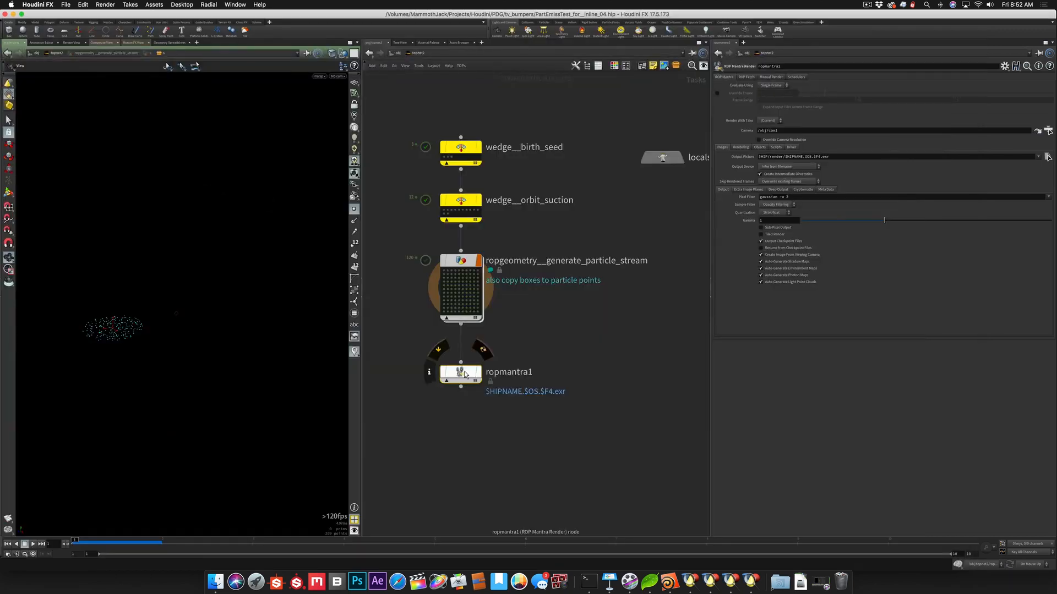
{"action": "double_click", "coordinate": [831, 158]}
{"action": "key", "text": "super+v"}
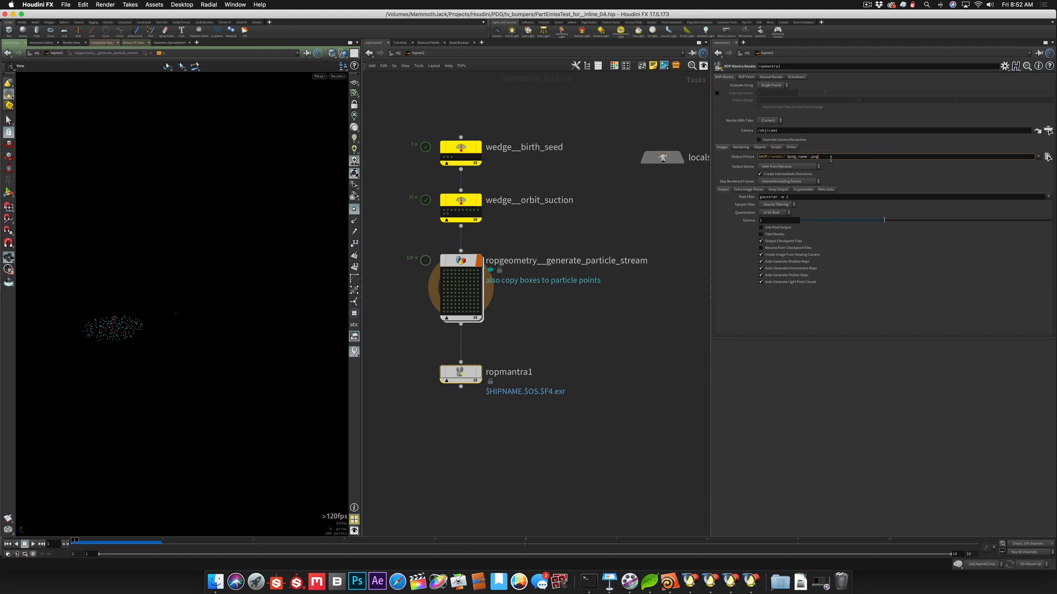
{"action": "key", "text": "Return"}
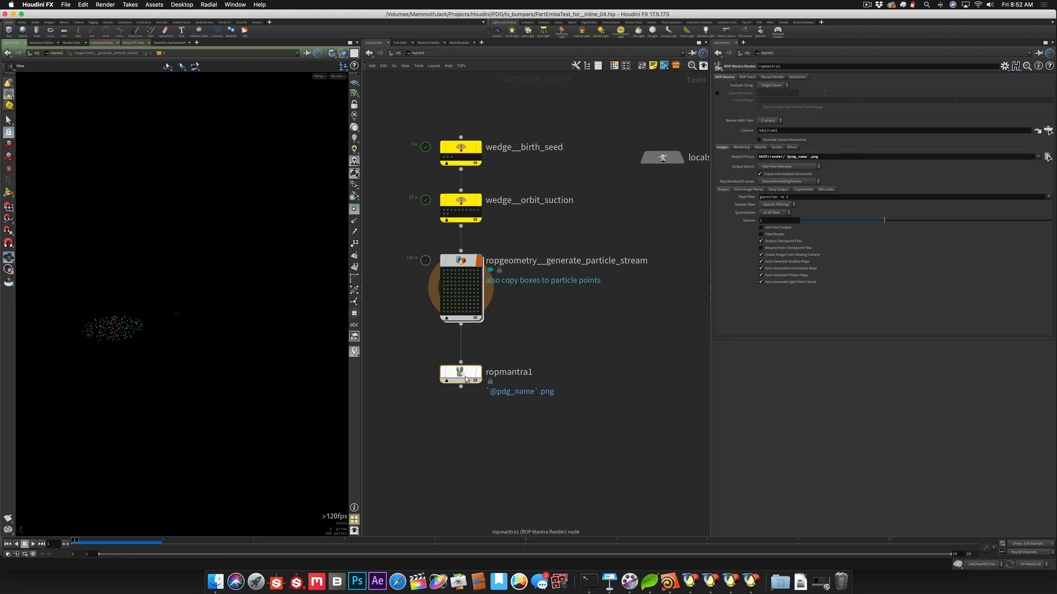
{"action": "mouse_move", "coordinate": [465, 377]}
{"action": "key", "text": "u"}
{"action": "left_click_drag", "start_coordinate": [660, 236], "coordinate": [416, 287]}
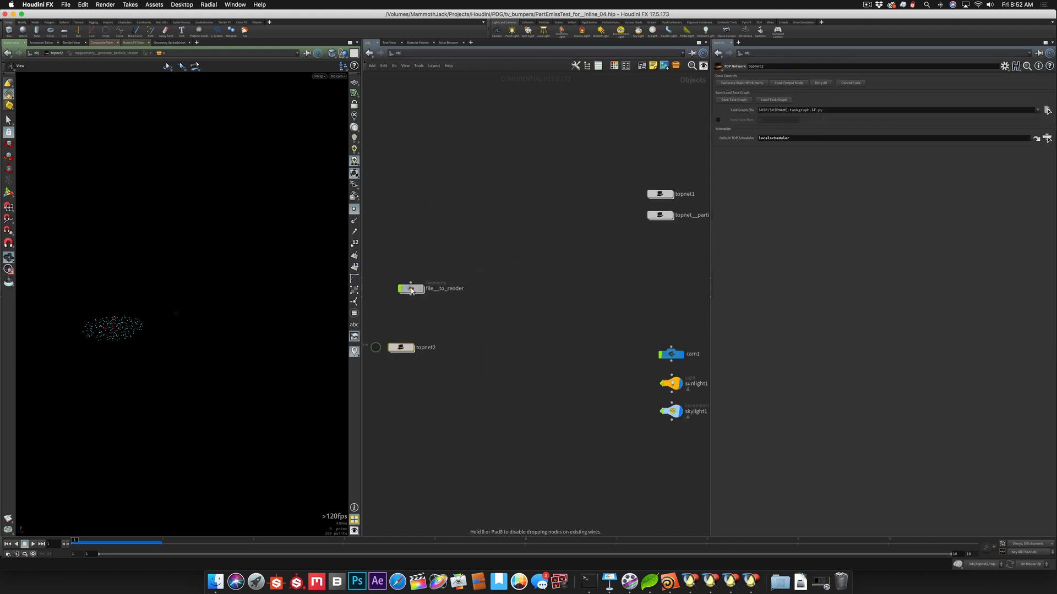
{"action": "left_click_drag", "start_coordinate": [466, 332], "coordinate": [562, 292]}
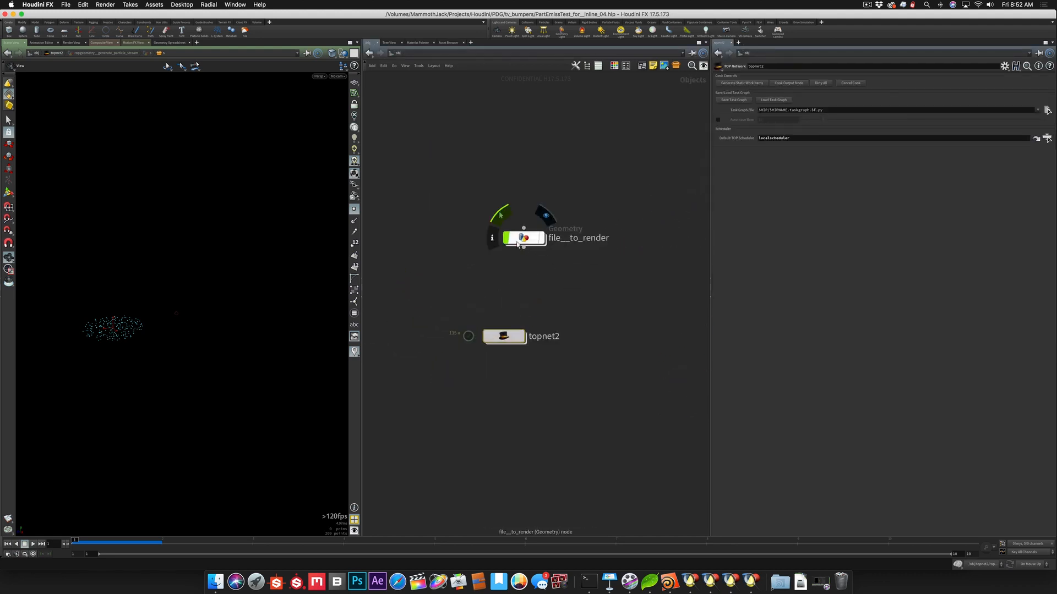
{"action": "double_click", "coordinate": [520, 247]}
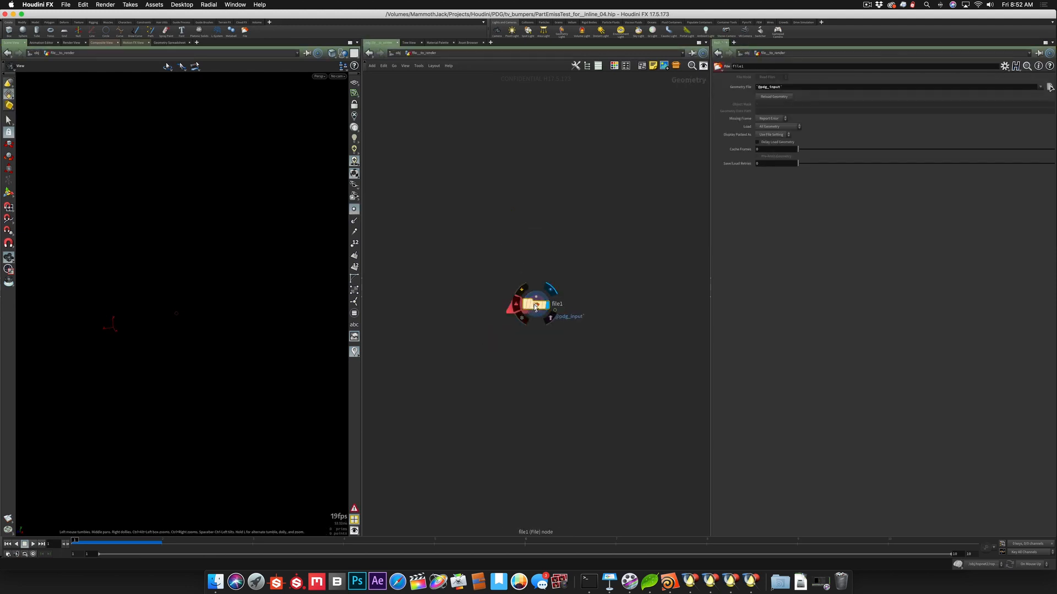
{"action": "left_click", "coordinate": [792, 87]}
{"action": "key", "text": "super+c"}
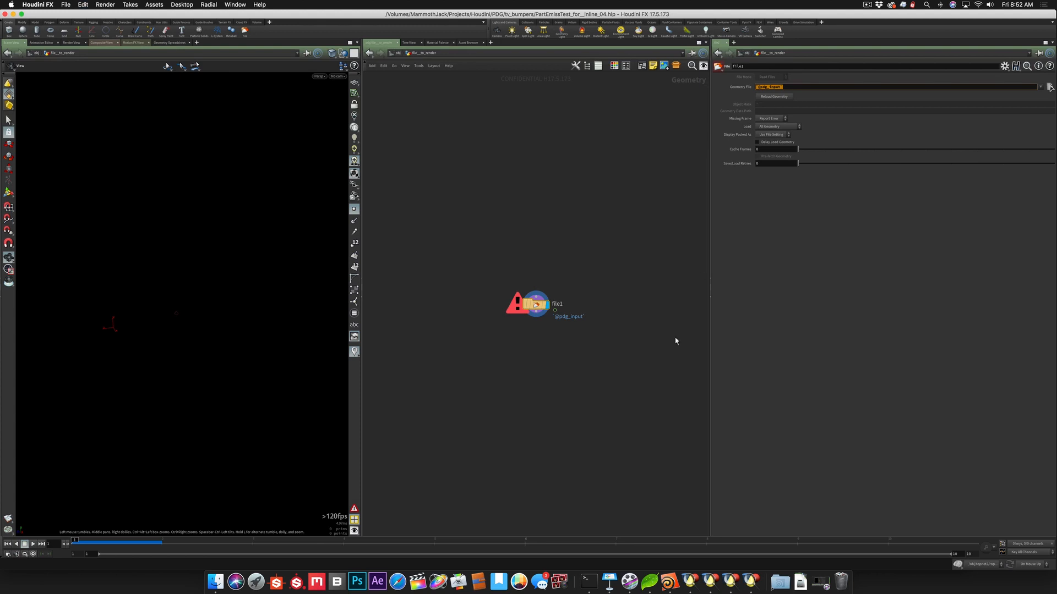
{"action": "left_click", "coordinate": [649, 582]}
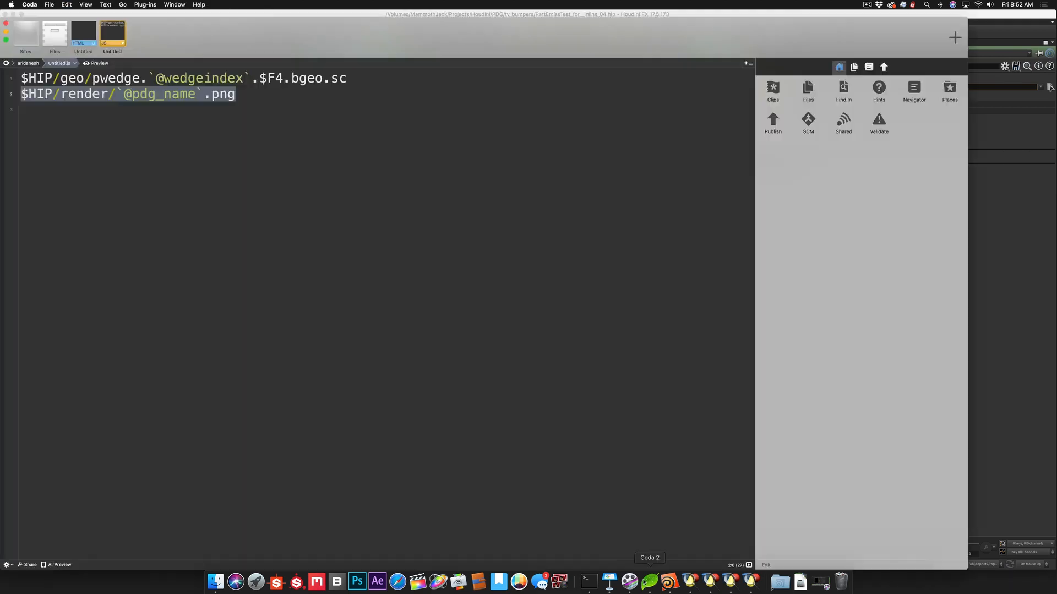
{"action": "left_click", "coordinate": [237, 98]}
{"action": "key", "text": "Return"}
{"action": "type", "text": "`@pdg_input`"}
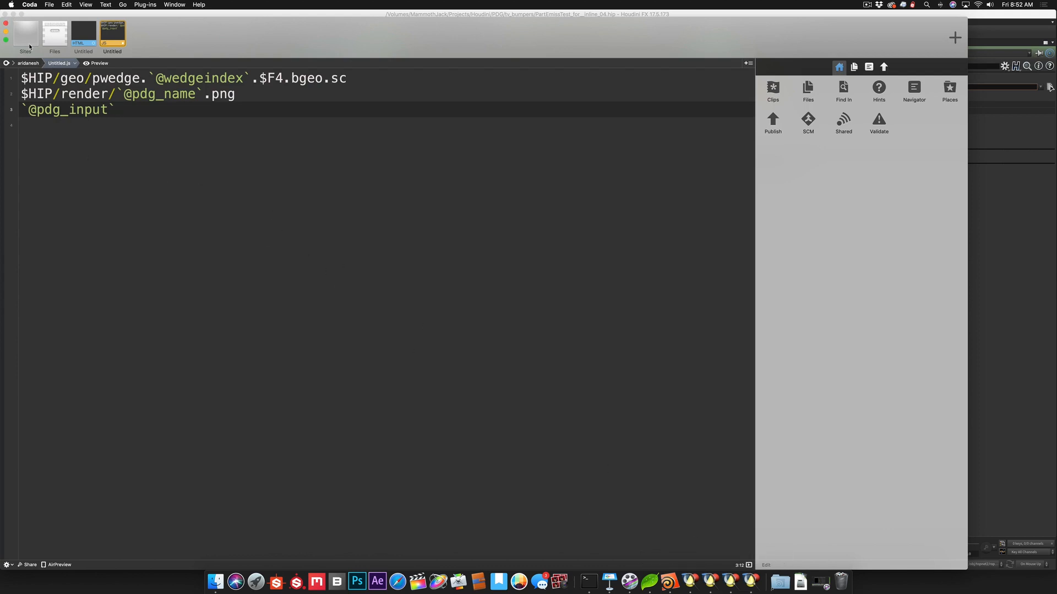
Move the Coda window aside, minimize it and switch back to Houdini
{"action": "left_click", "coordinate": [12, 15]}
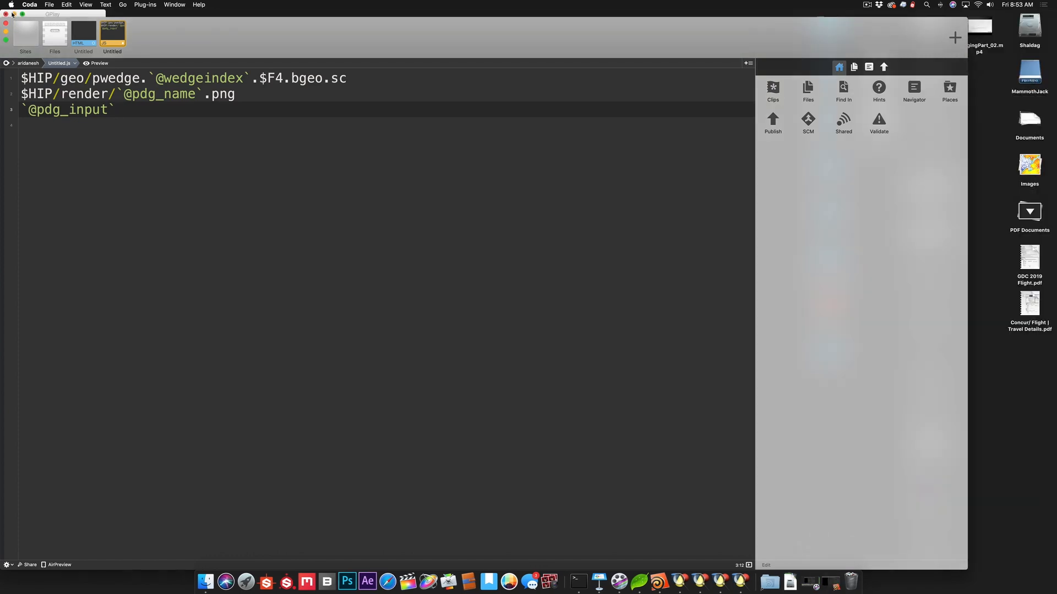
{"action": "left_click_drag", "start_coordinate": [16, 25], "coordinate": [37, 22]}
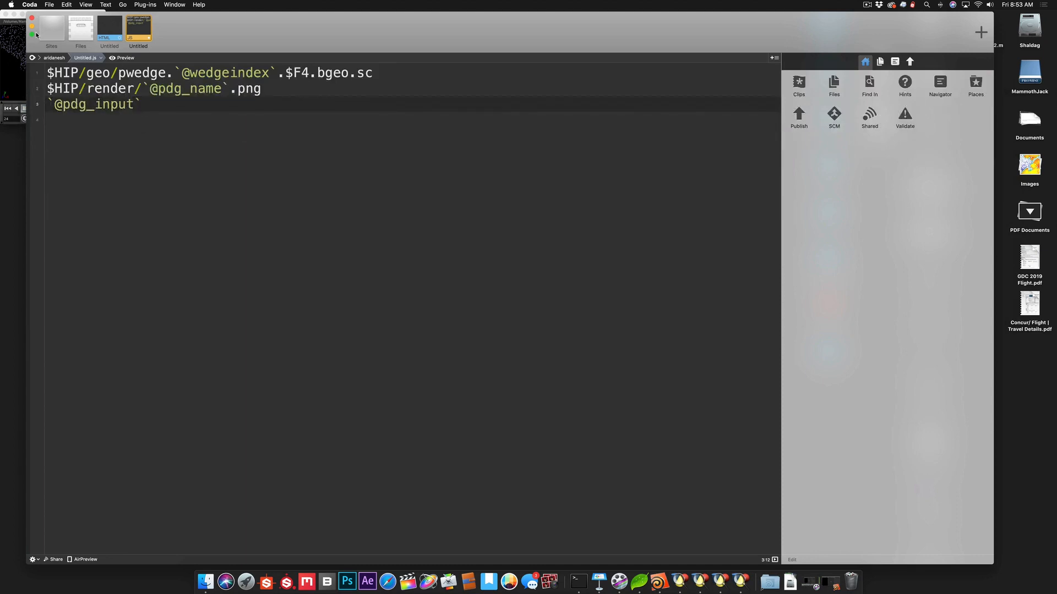
{"action": "left_click", "coordinate": [32, 25]}
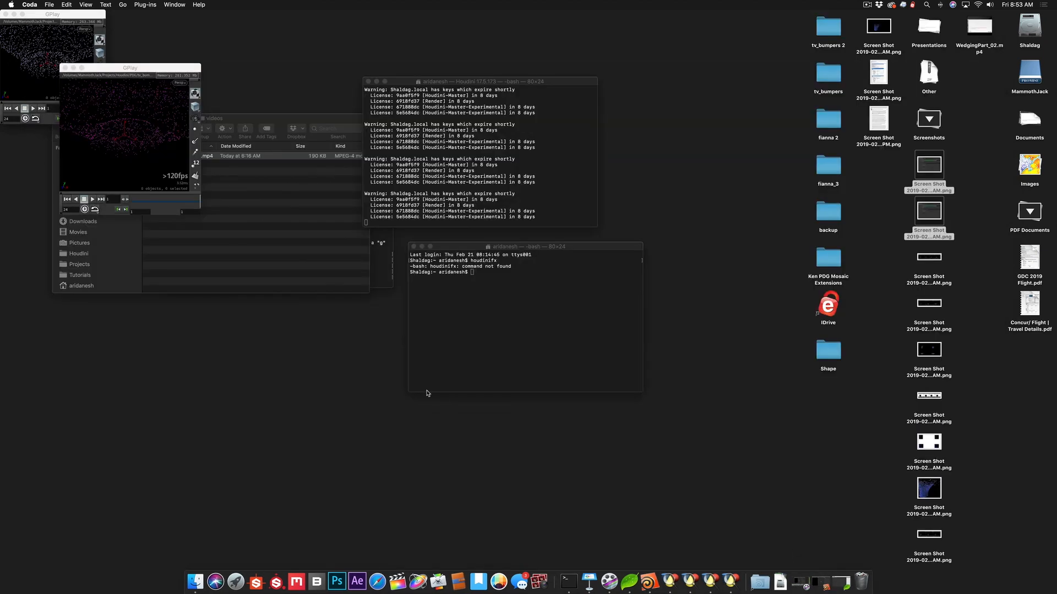
{"action": "left_click", "coordinate": [650, 581]}
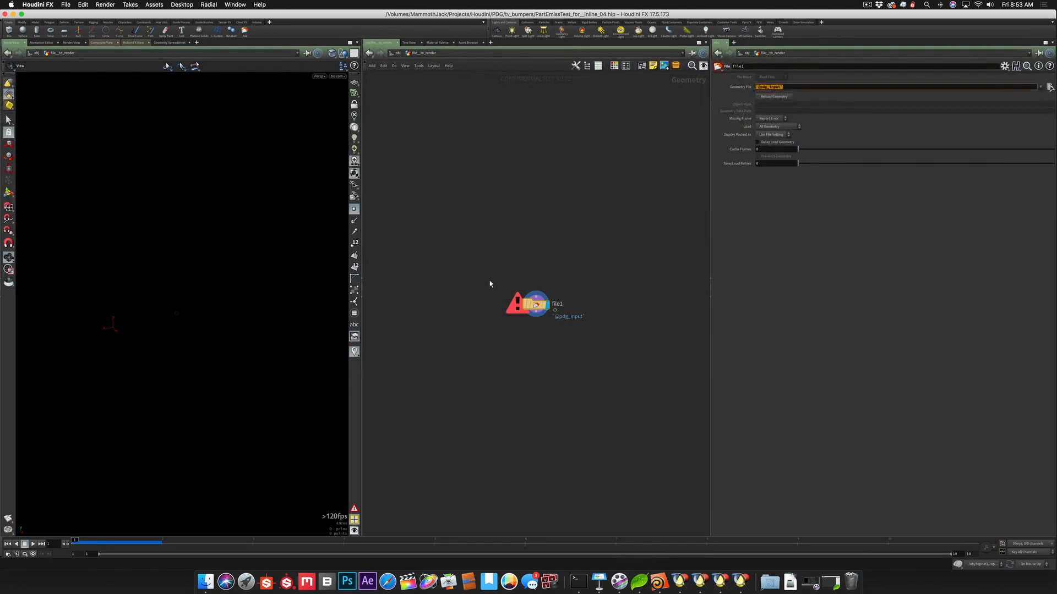
{"action": "key", "text": "u"}
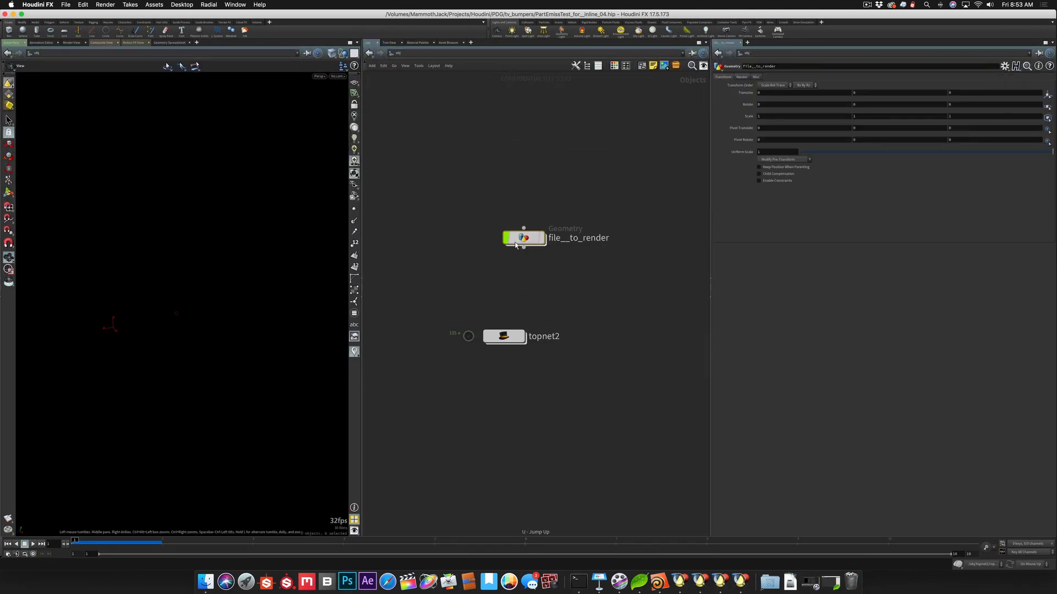
{"action": "double_click", "coordinate": [507, 336]}
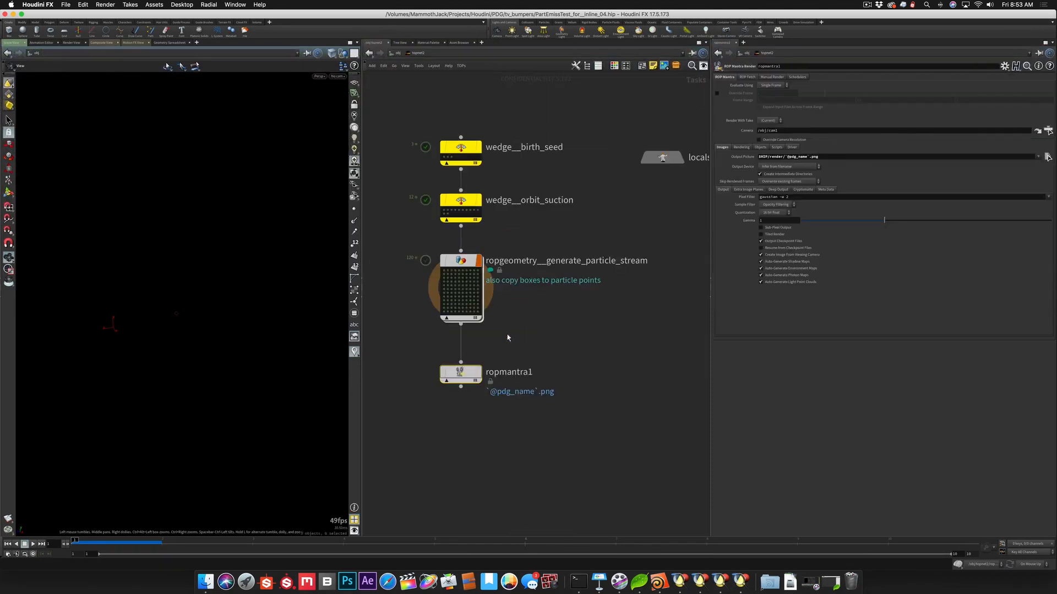
{"action": "left_click", "coordinate": [831, 156]}
{"action": "triple_click", "coordinate": [830, 156]}
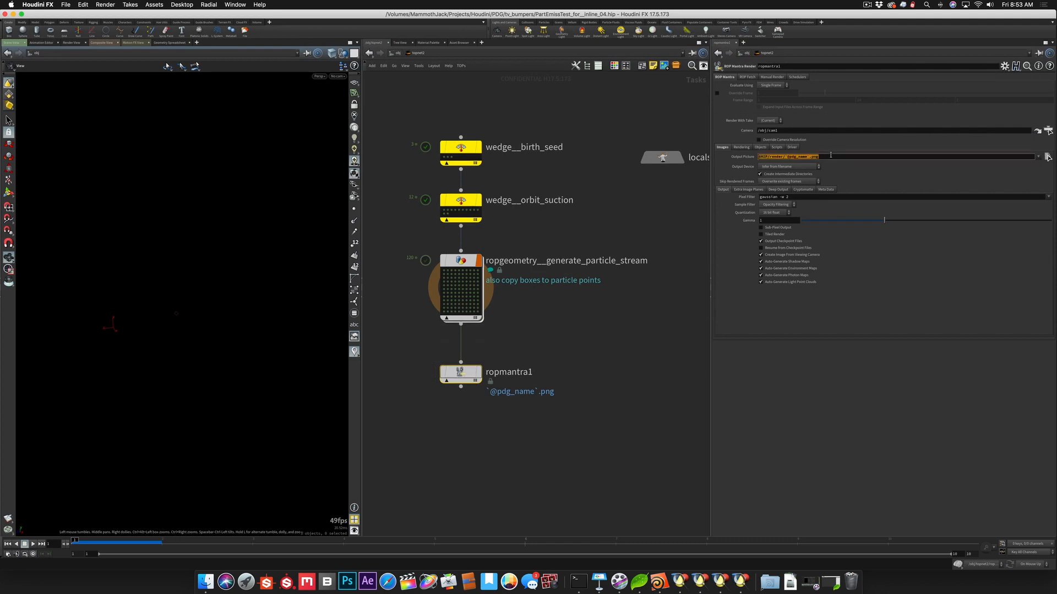
{"action": "key", "text": "super+v"}
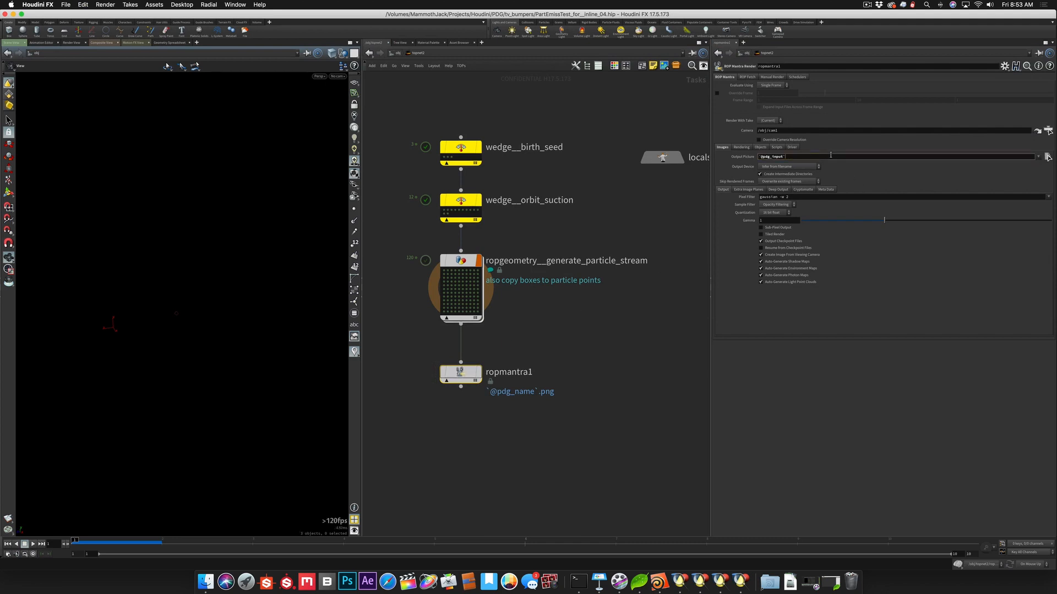
Go up to the object level, turn on file__to_render's display flag and move the node closer above topnet2
{"action": "key", "text": "u"}
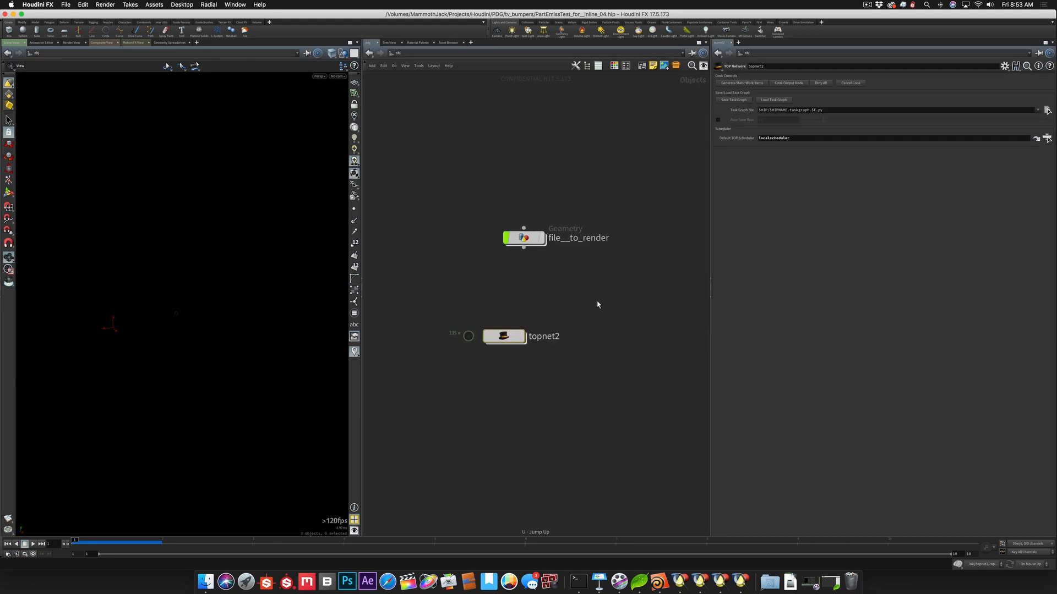
{"action": "mouse_move", "coordinate": [533, 239]}
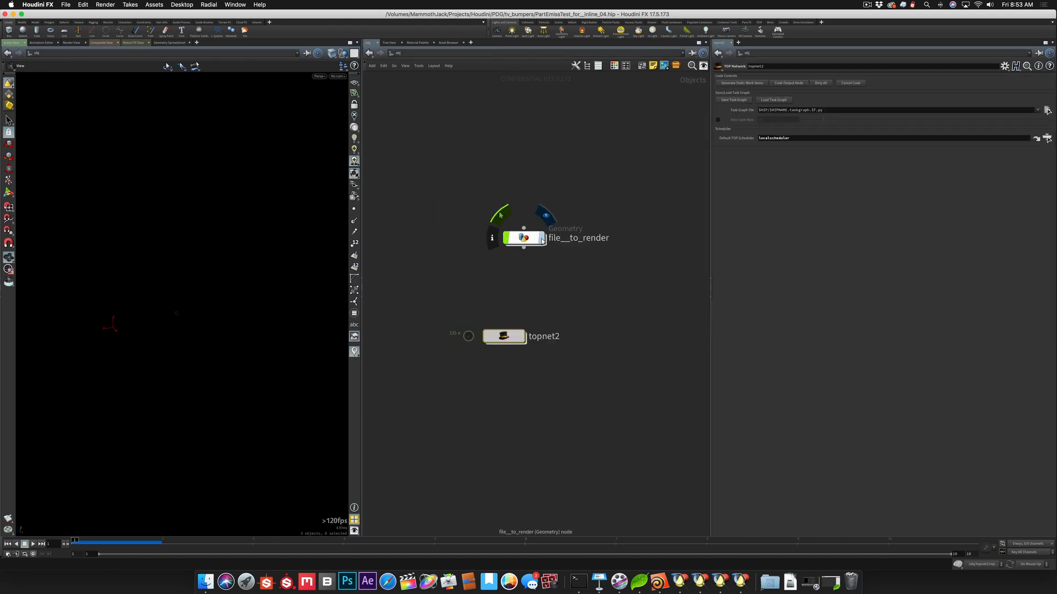
{"action": "left_click", "coordinate": [542, 241]}
{"action": "left_click_drag", "start_coordinate": [526, 243], "coordinate": [511, 274]}
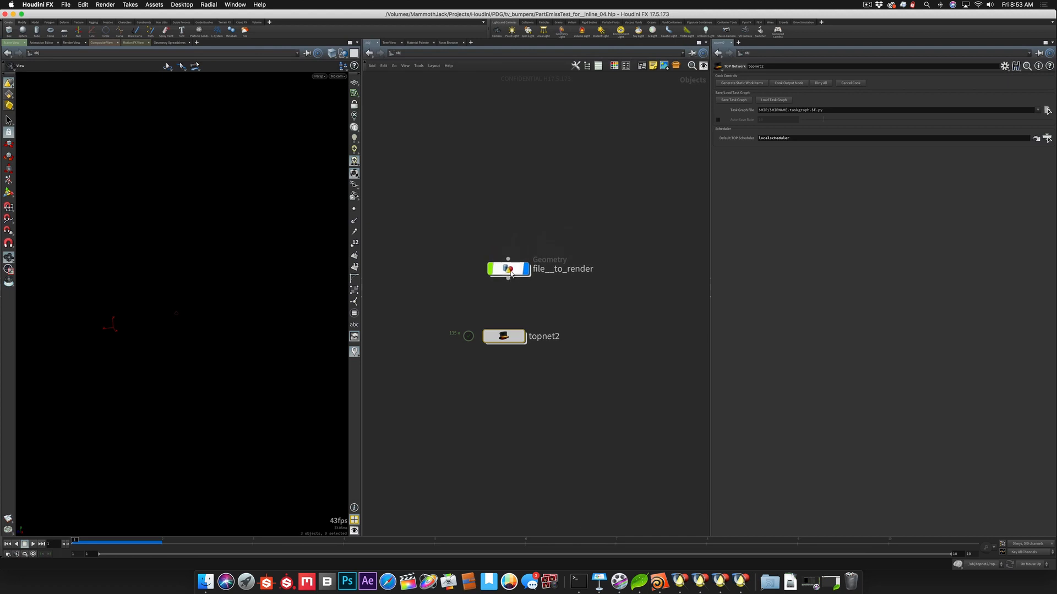
Enter topnet2, save the scene and cook the ropmantra1 node
{"action": "double_click", "coordinate": [504, 336]}
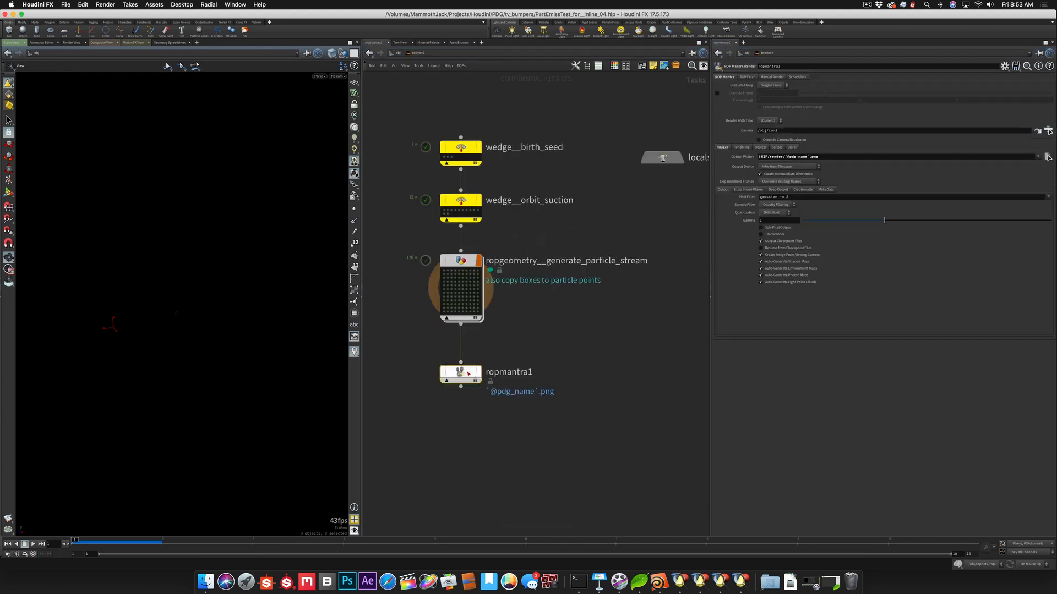
{"action": "mouse_move", "coordinate": [461, 375]}
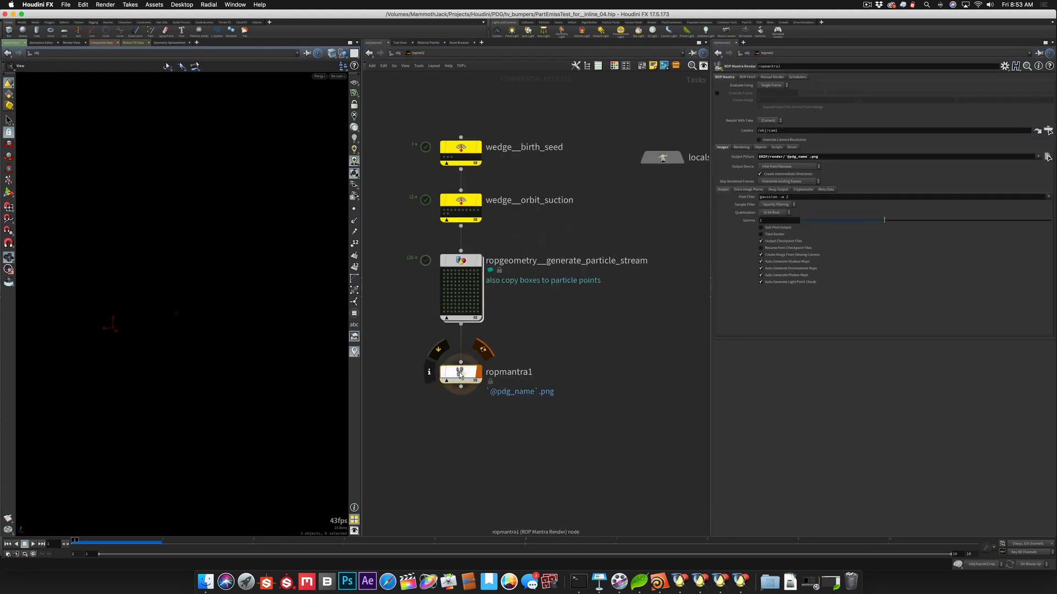
{"action": "key", "text": "super+s"}
{"action": "right_click", "coordinate": [460, 374]}
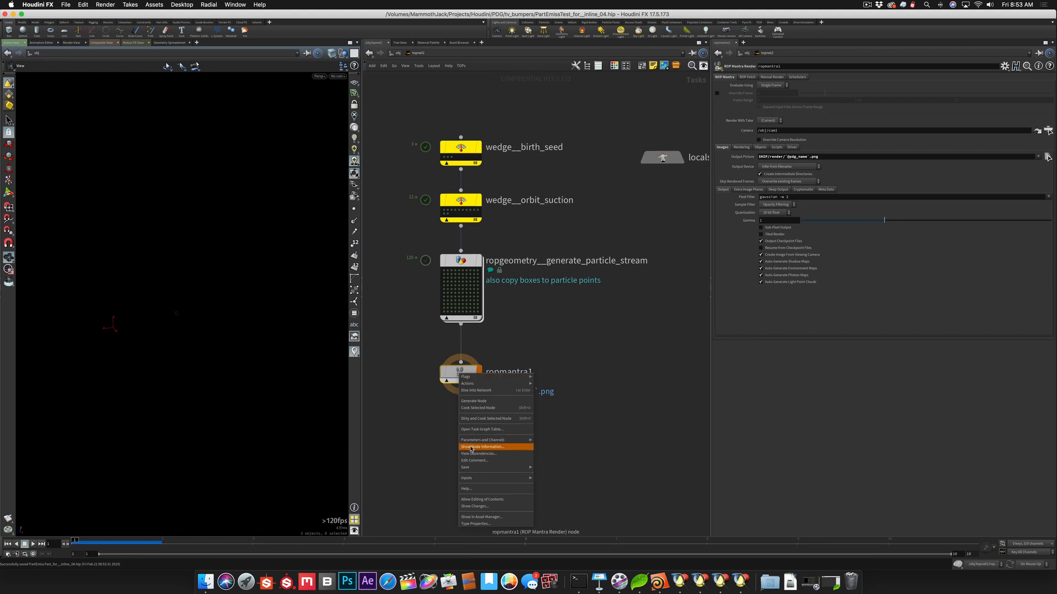
{"action": "left_click", "coordinate": [468, 410]}
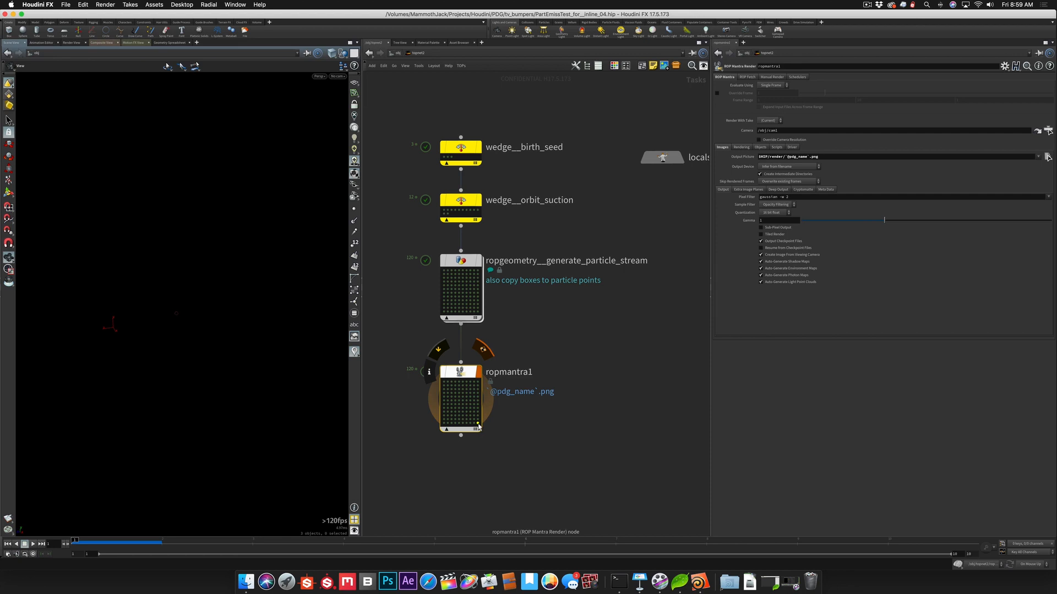
View the rendered output of three different ropmantra1 tasks in MPlay, then close the image windows
{"action": "right_click", "coordinate": [477, 424]}
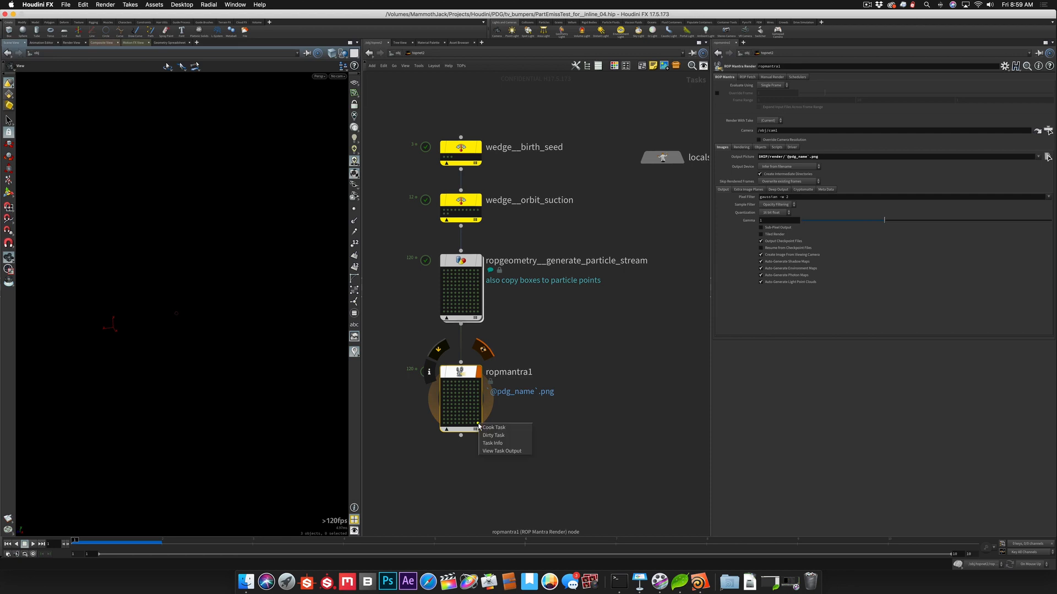
{"action": "left_click", "coordinate": [492, 451]}
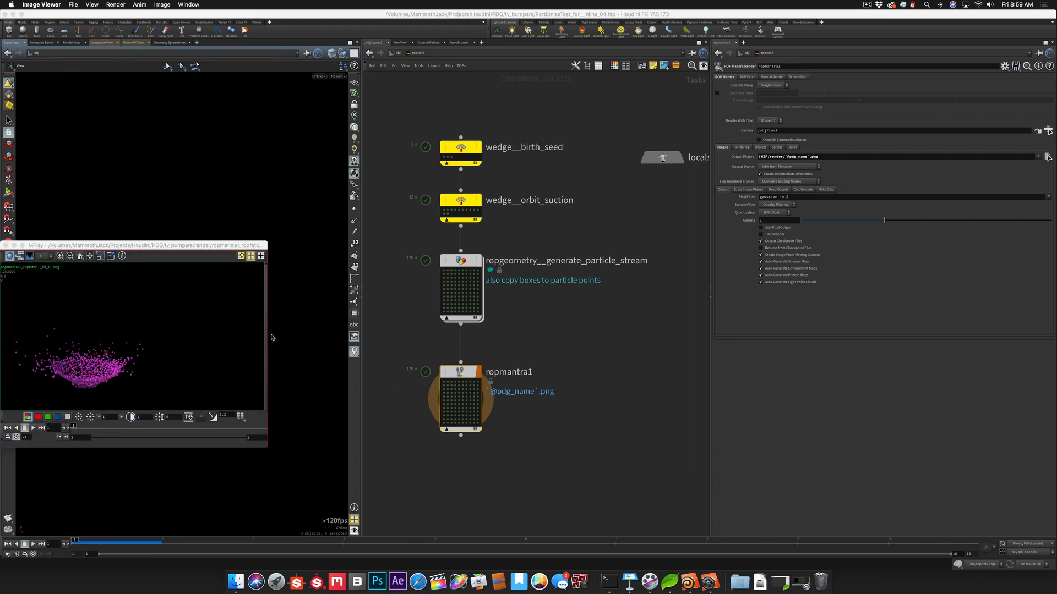
{"action": "left_click", "coordinate": [478, 409]}
{"action": "right_click", "coordinate": [478, 408]}
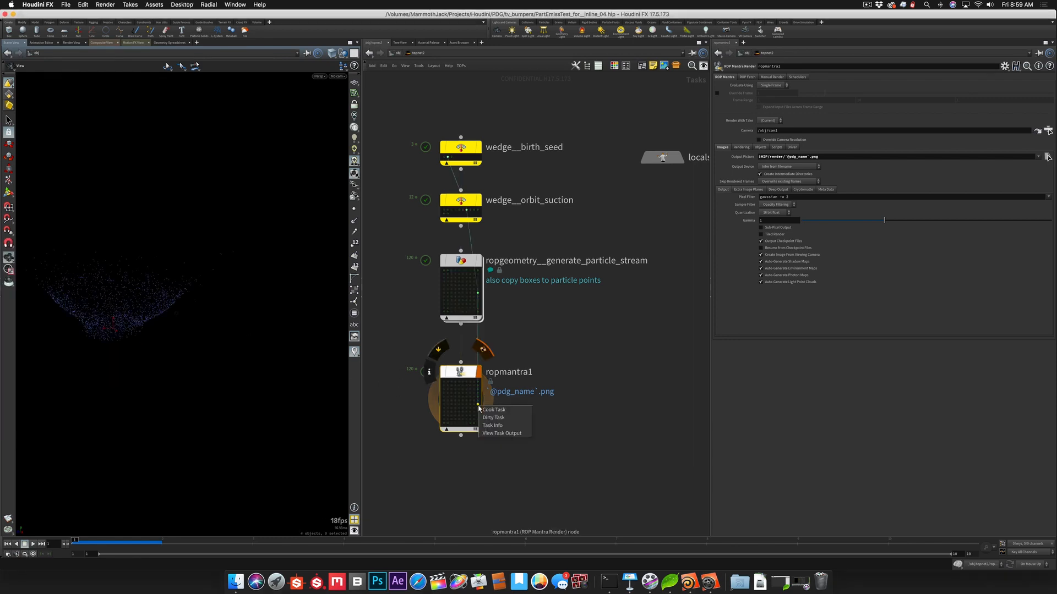
{"action": "left_click", "coordinate": [498, 434]}
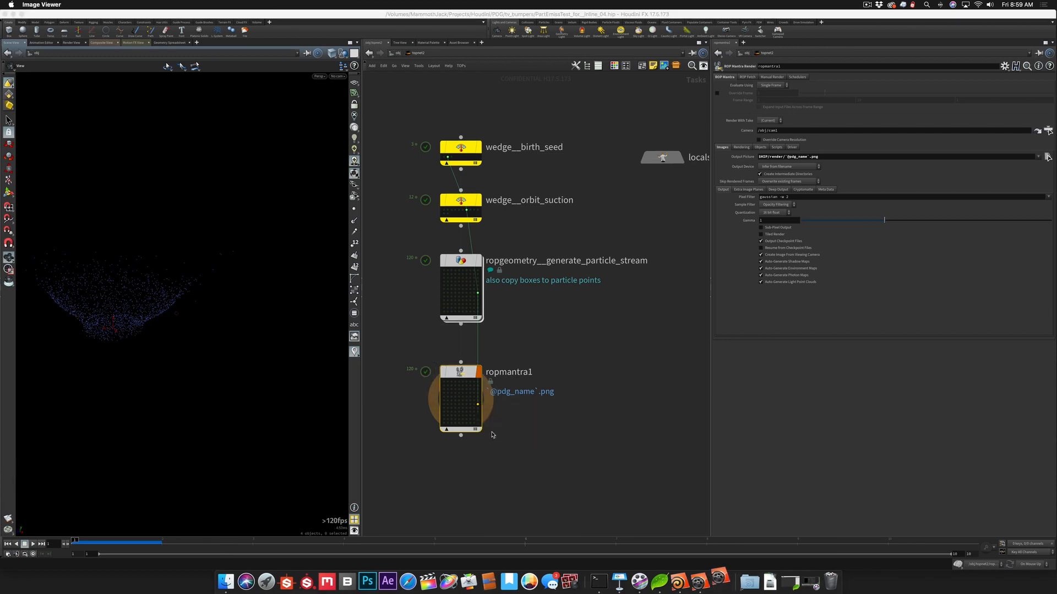
{"action": "left_click", "coordinate": [477, 390]}
{"action": "right_click", "coordinate": [479, 390]}
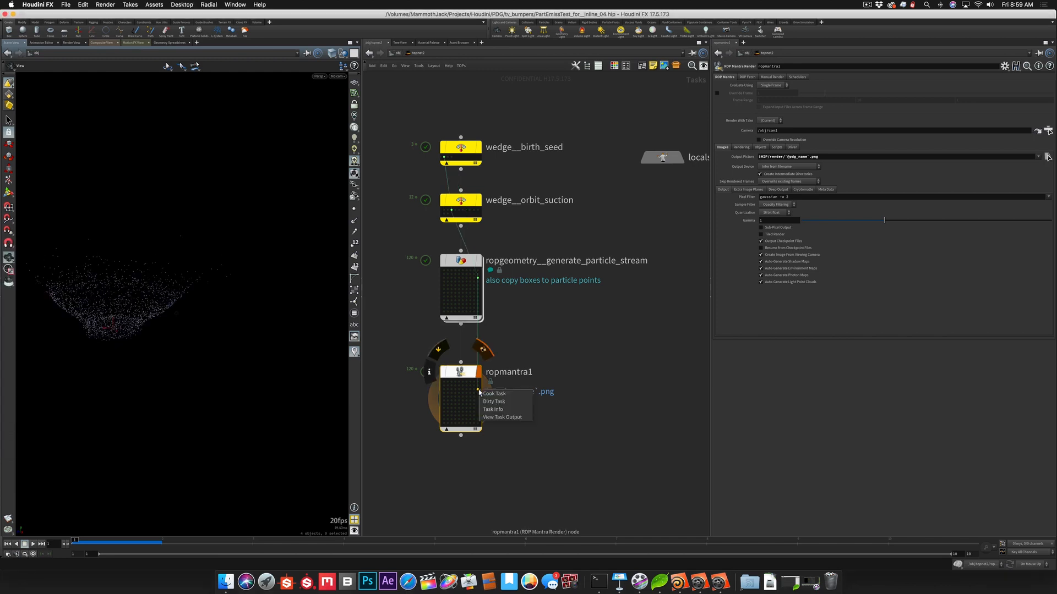
{"action": "left_click", "coordinate": [493, 417]}
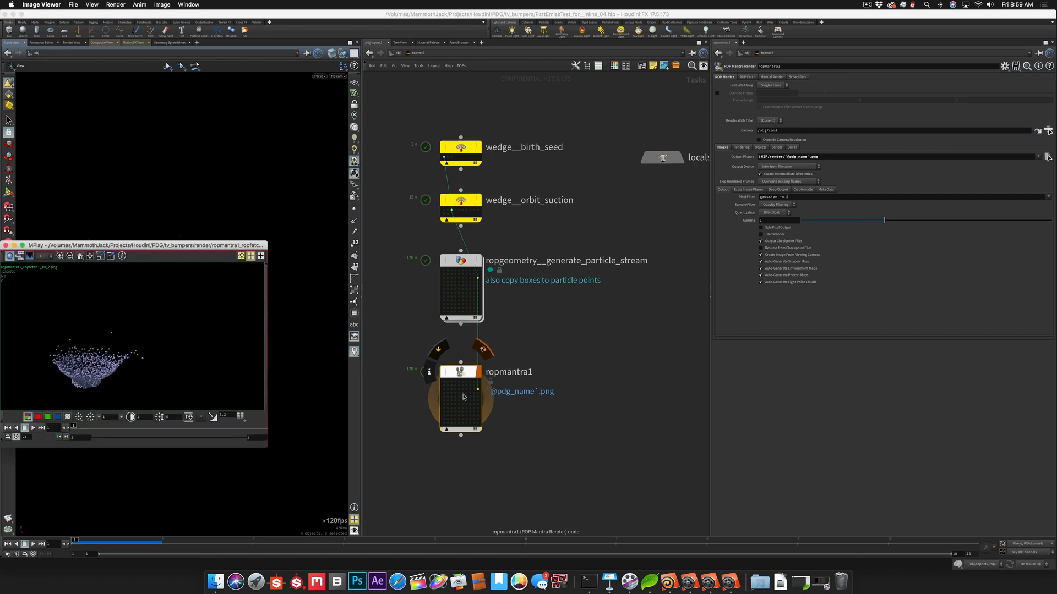
{"action": "left_click", "coordinate": [6, 245]}
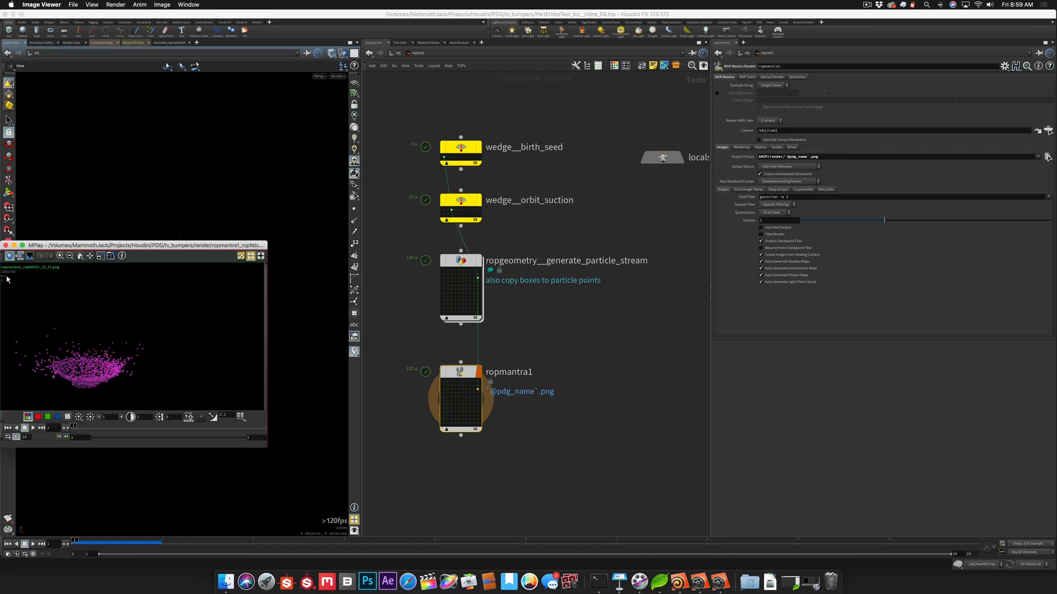
{"action": "left_click", "coordinate": [5, 245]}
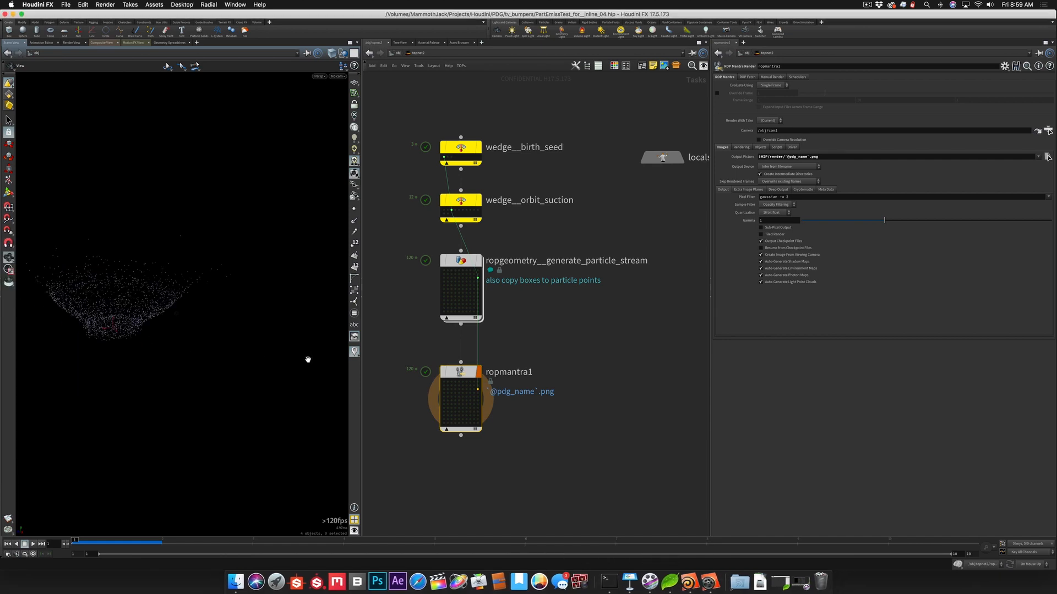
Check the wedge and partition plan on the Keynote slide, then switch back to Houdini and review wedge__birth_seed's and wedge__orbit_suction's settings
{"action": "key", "text": "ctrl+Right"}
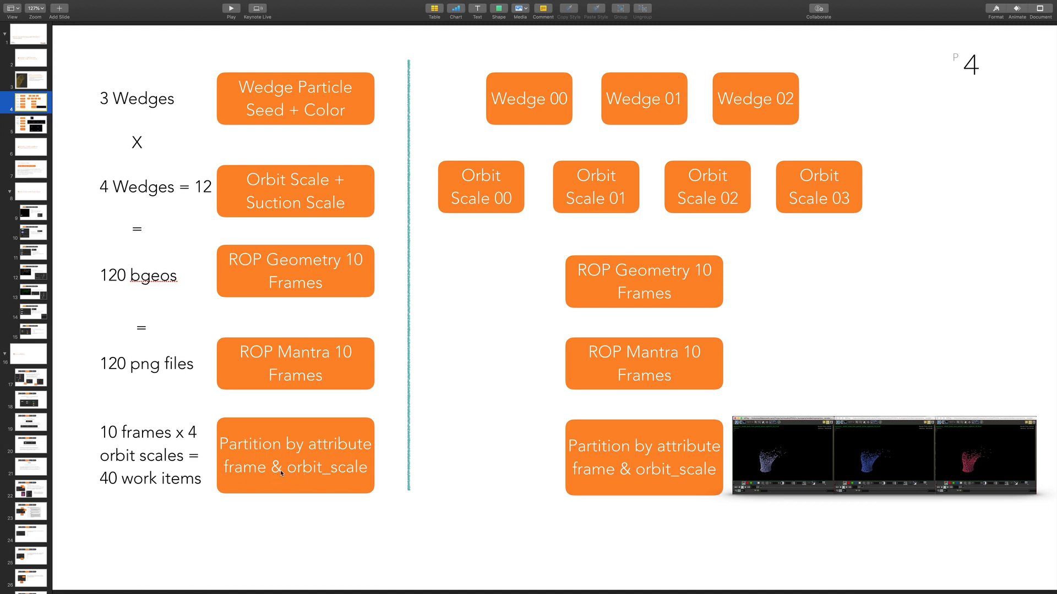
{"action": "key", "text": "ctrl+Left"}
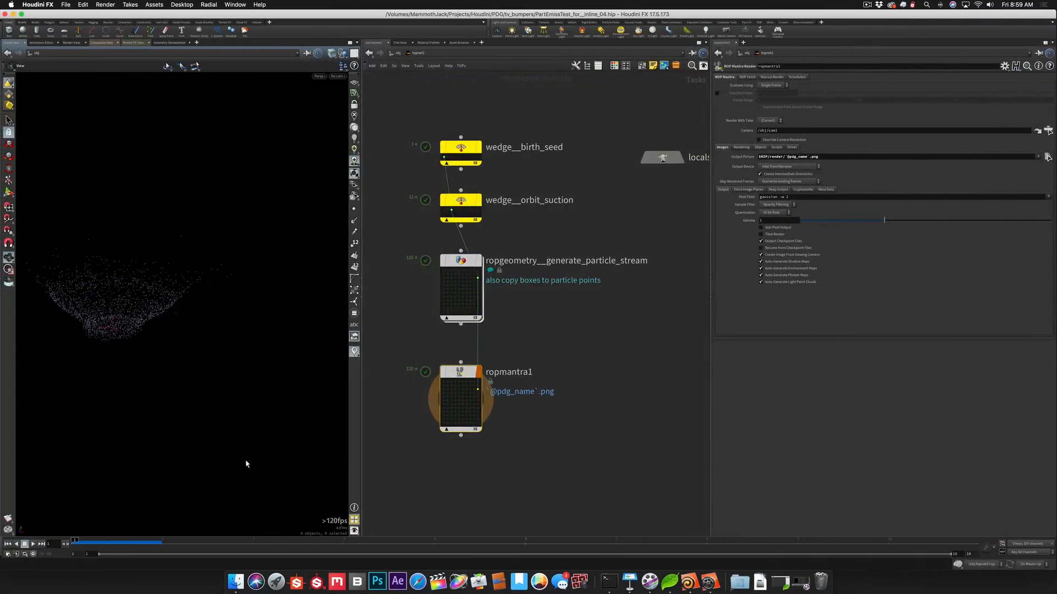
{"action": "left_click", "coordinate": [461, 149]}
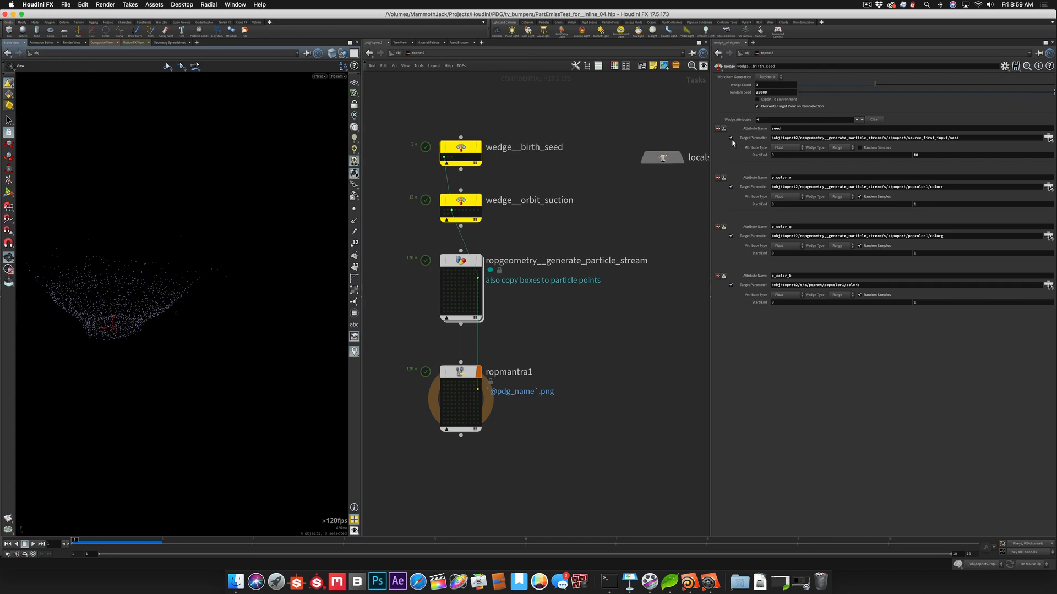
{"action": "left_click", "coordinate": [460, 208]}
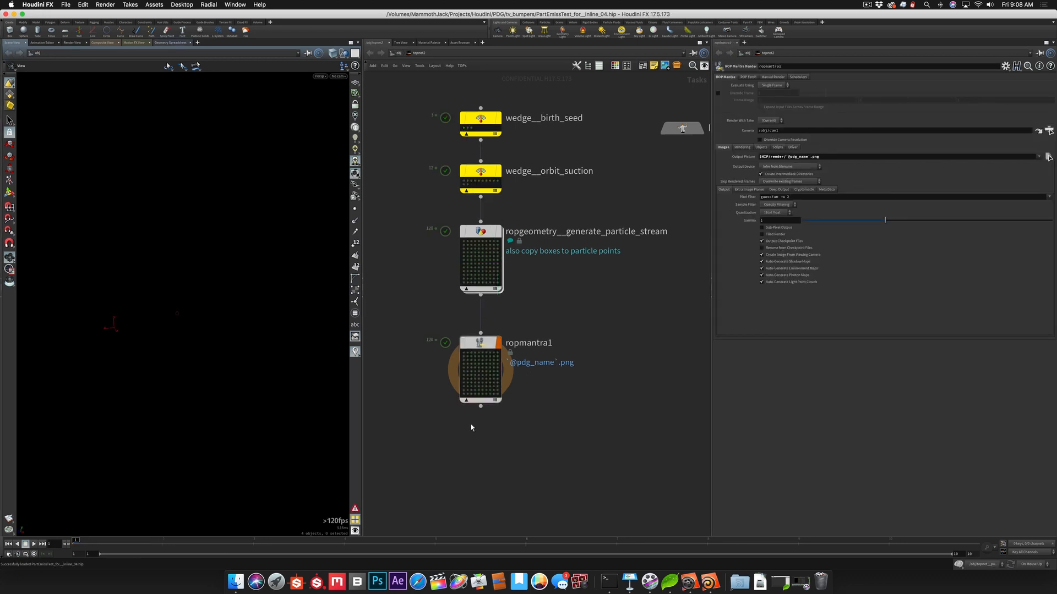
Add a Partition by Attribute node below ropmantra1 and connect ropmantra1's output to it
{"action": "key", "text": "Tab"}
{"action": "type", "text": "parti"}
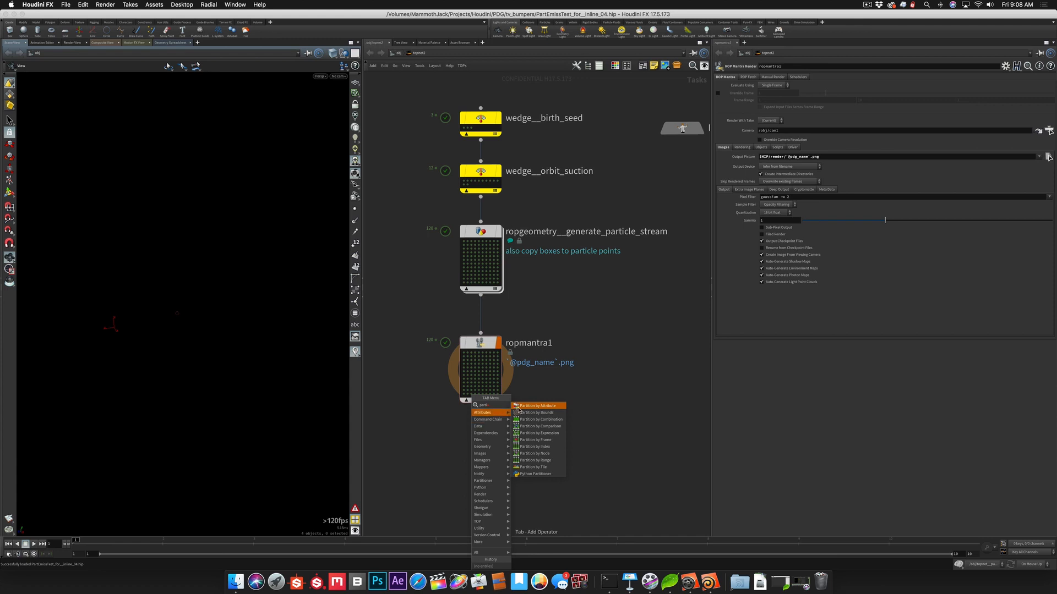
{"action": "key", "text": "Return"}
{"action": "left_click", "coordinate": [480, 439]}
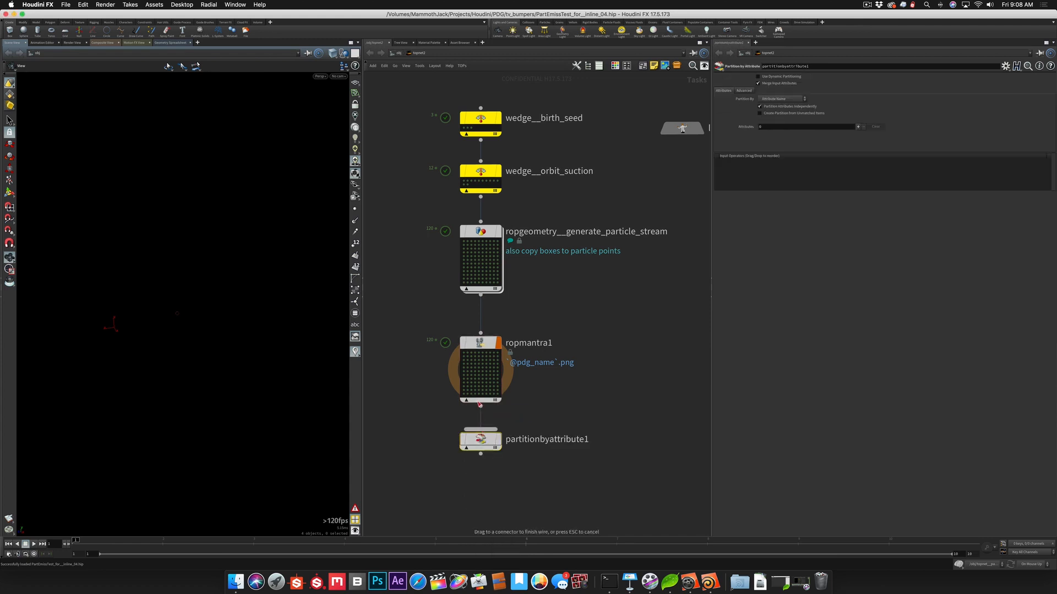
{"action": "left_click_drag", "start_coordinate": [480, 430], "coordinate": [528, 343]}
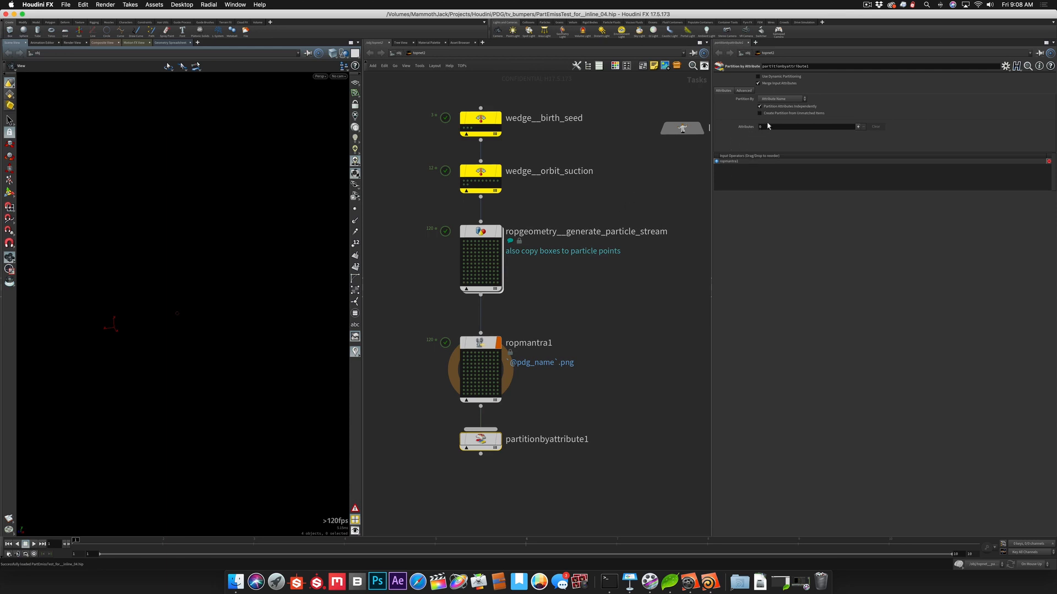
Add two attribute entries to partitionbyattribute1 and name the first one frame
{"action": "left_click", "coordinate": [857, 126]}
{"action": "left_click", "coordinate": [857, 127]}
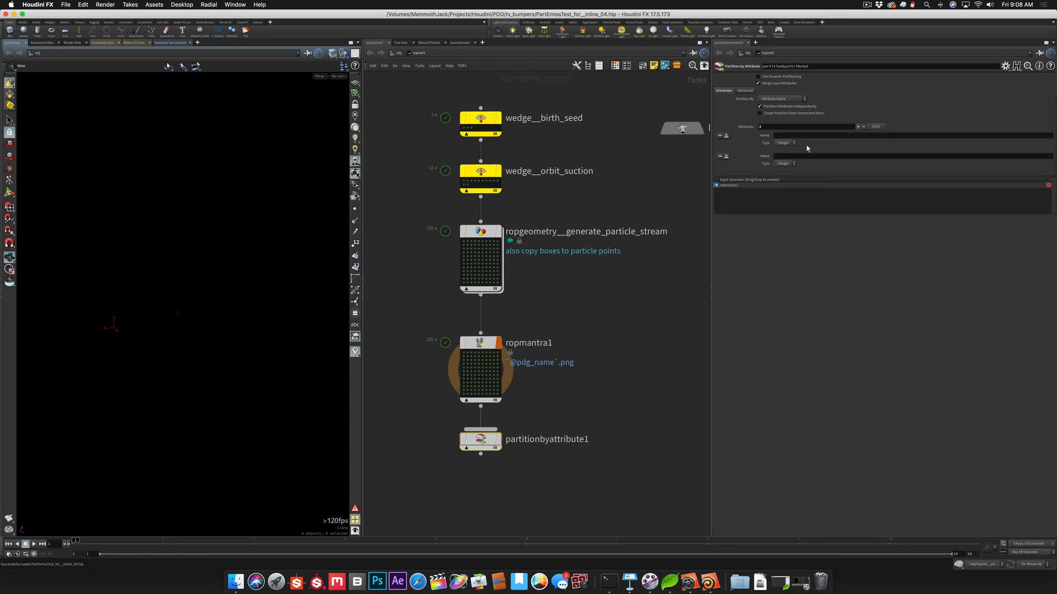
{"action": "left_click", "coordinate": [789, 135]}
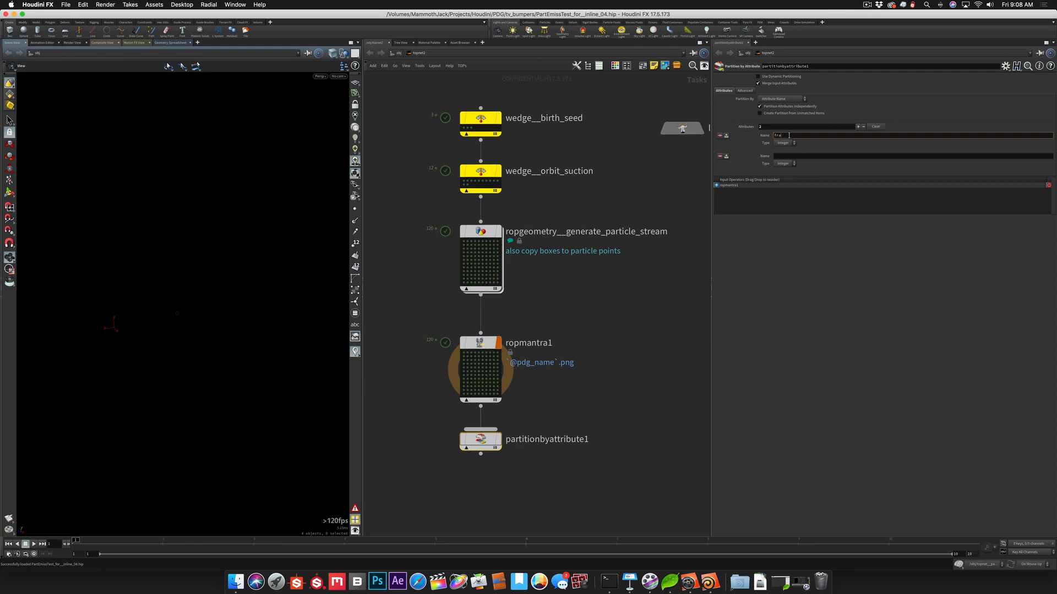
{"action": "type", "text": "frame"}
{"action": "key", "text": "Return"}
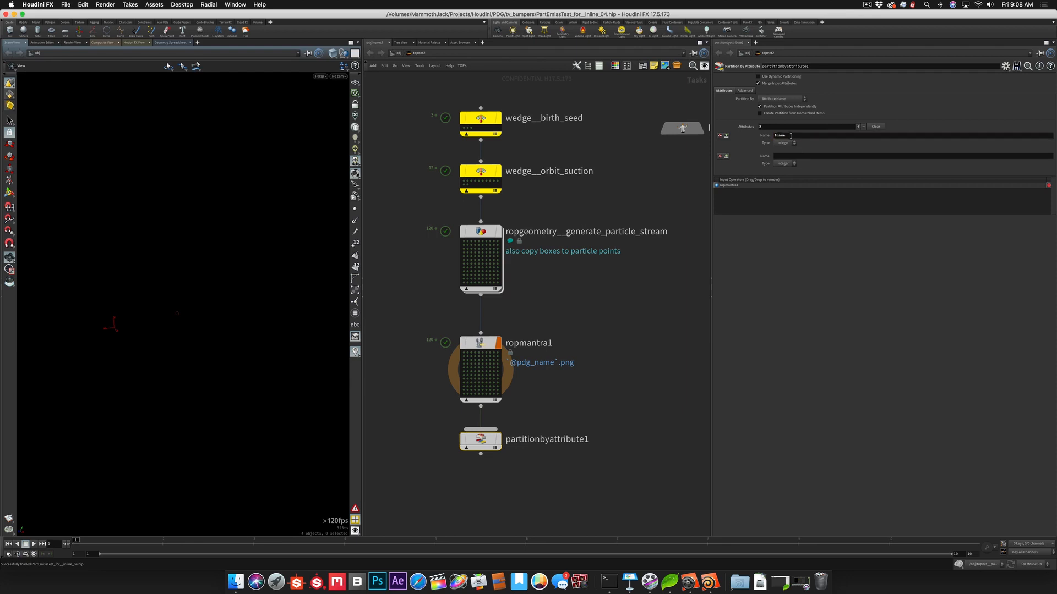
Check the attribute names in a ropmantra1 task's info, then name the second partition attribute orbit_scale
{"action": "right_click", "coordinate": [495, 360]}
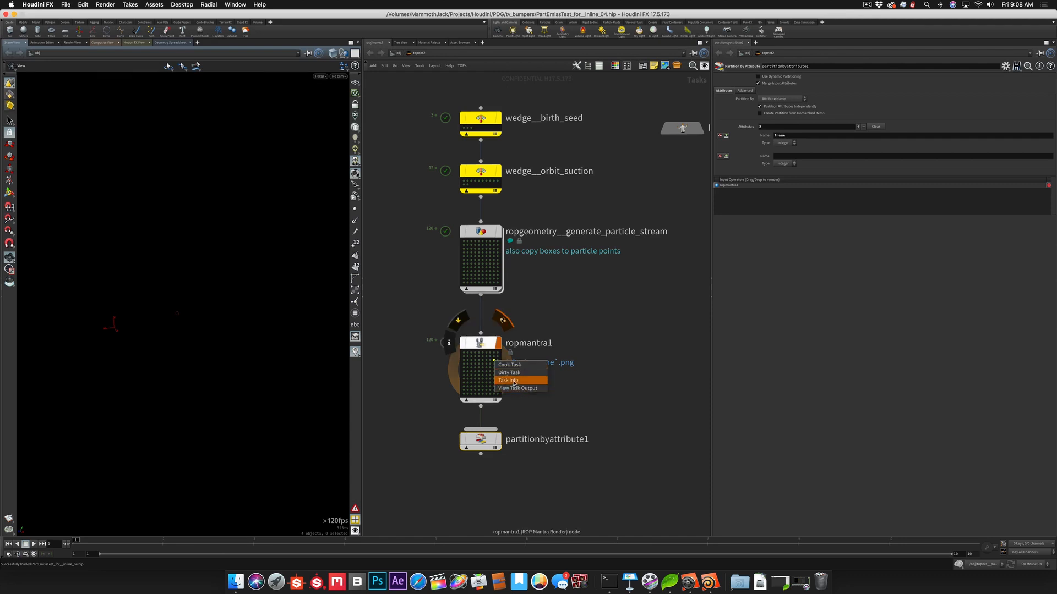
{"action": "left_click", "coordinate": [507, 380]}
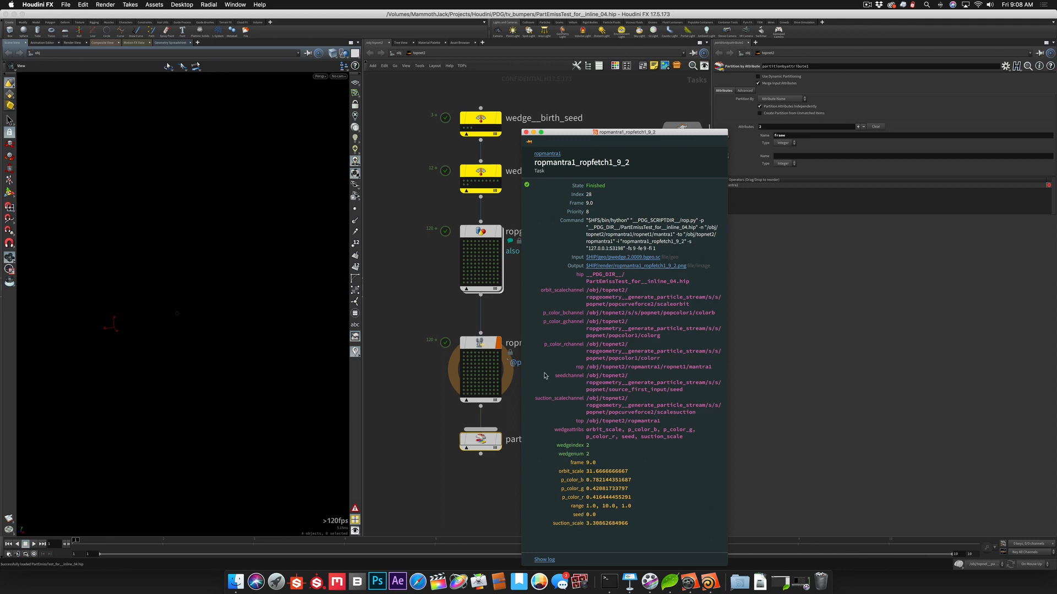
{"action": "left_click", "coordinate": [526, 133]}
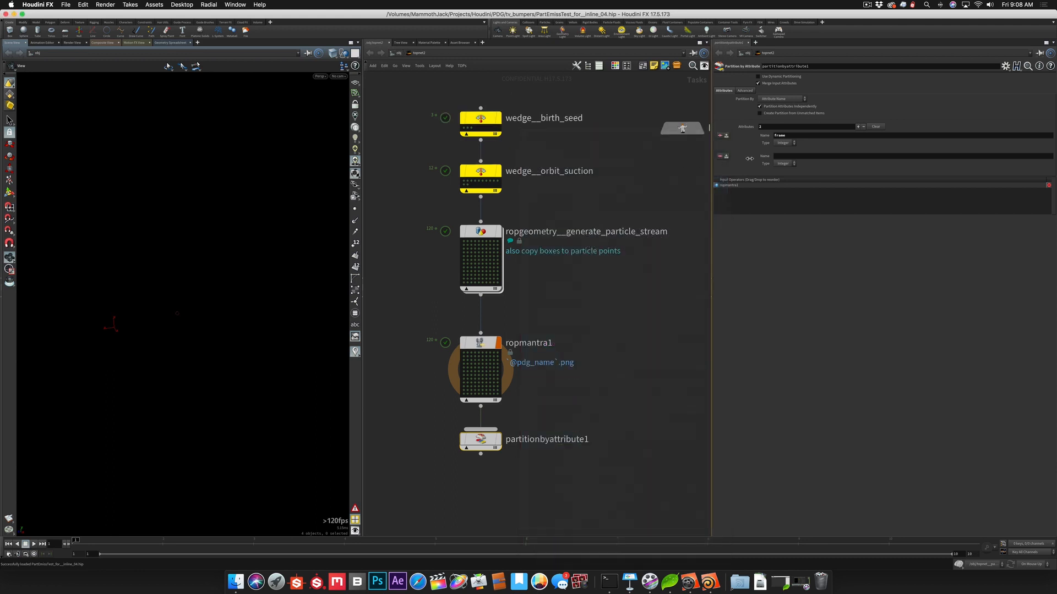
{"action": "left_click", "coordinate": [782, 157]}
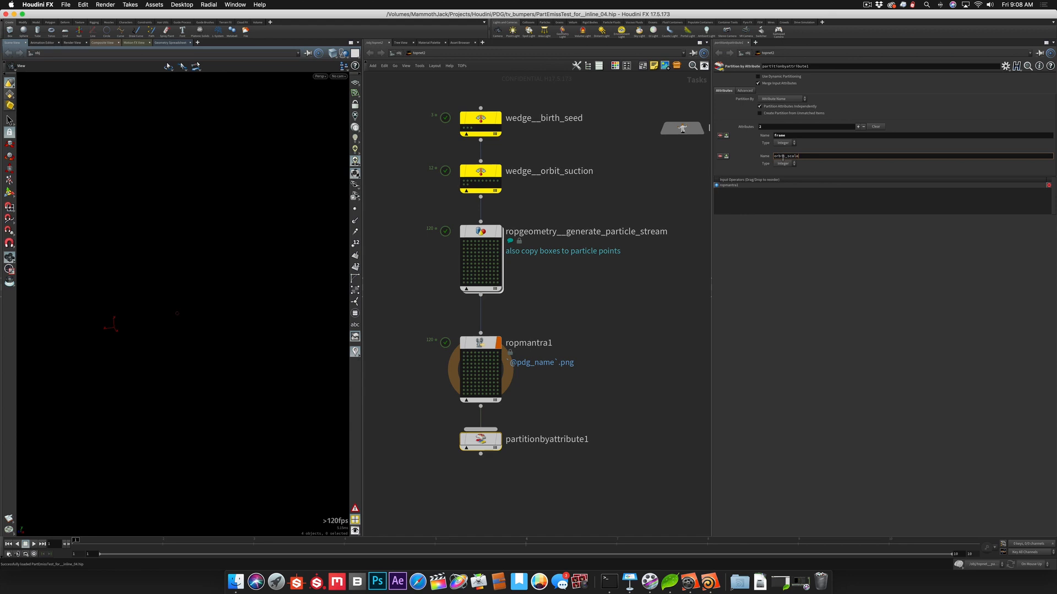
{"action": "key", "text": "Return"}
Set the type of both the frame and orbit_scale partition attributes to Float
{"action": "left_click", "coordinate": [783, 143]}
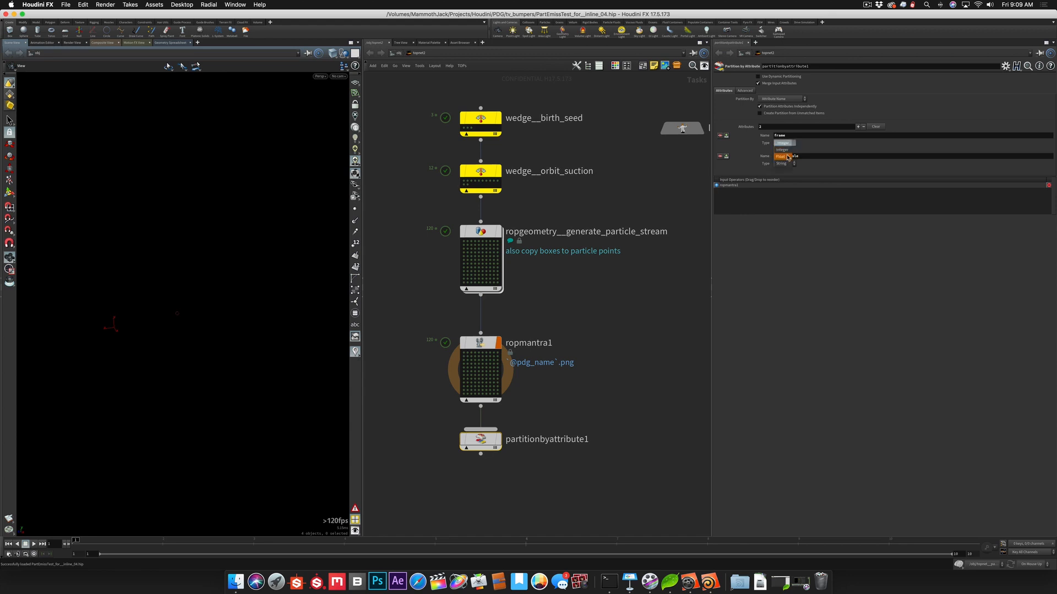
{"action": "left_click", "coordinate": [783, 144]}
{"action": "left_click", "coordinate": [788, 164]}
{"action": "left_click", "coordinate": [787, 173]}
Save the scene, then dirty and cook the partitionbyattribute1 node
{"action": "key", "text": "super+s"}
{"action": "right_click", "coordinate": [481, 440]}
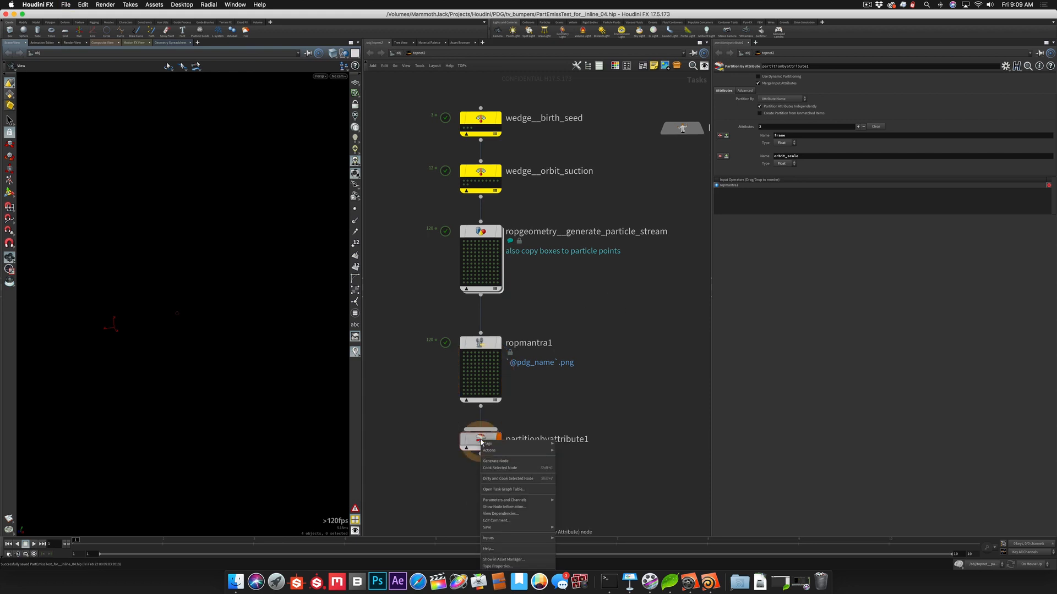
{"action": "left_click", "coordinate": [482, 479]}
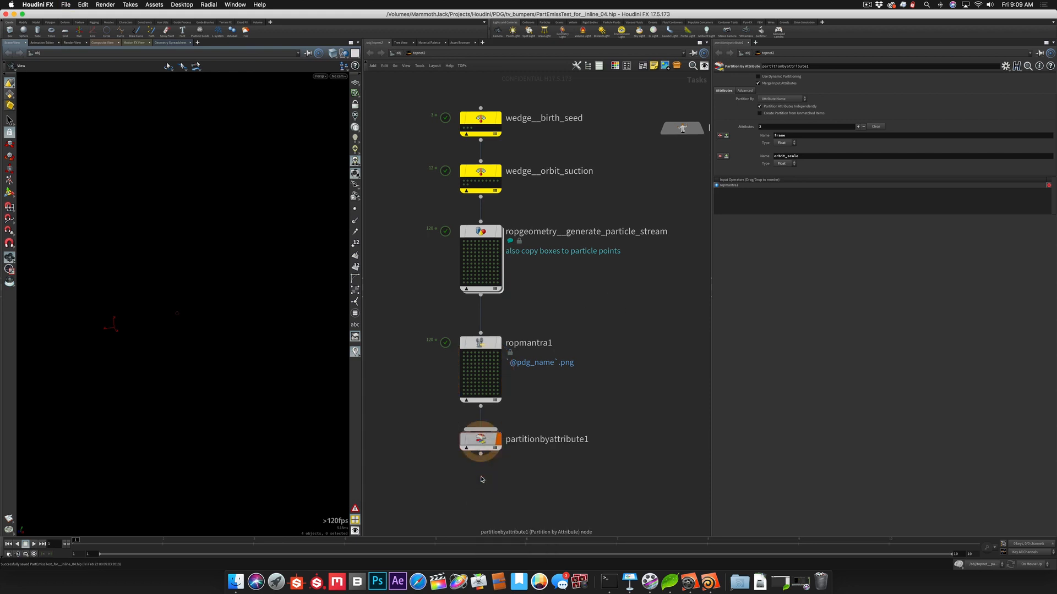
{"action": "left_click", "coordinate": [522, 496]}
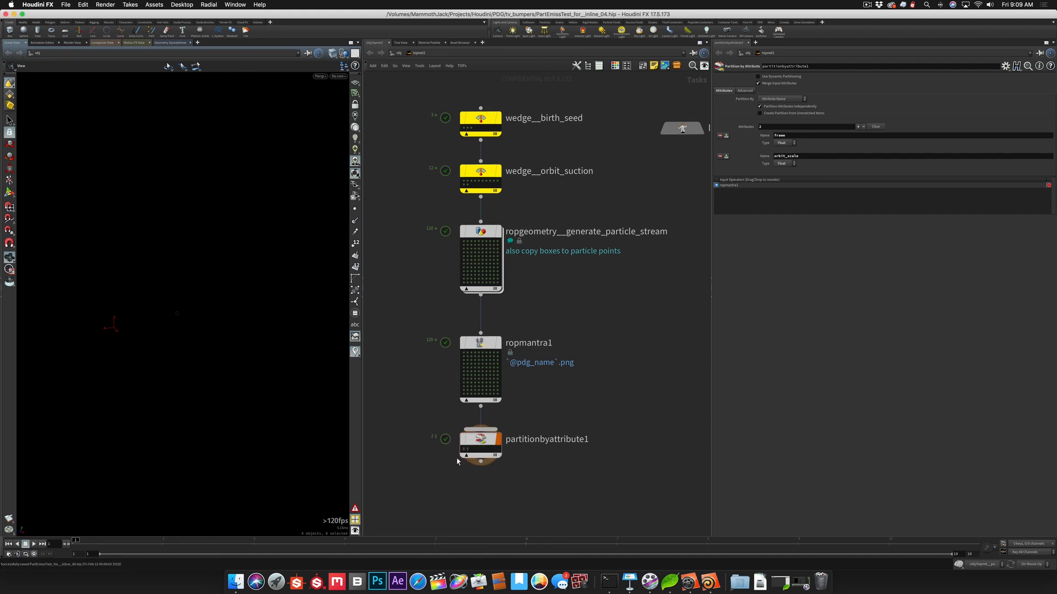
Examine the output files and attributes in the info of partitionbyattribute1's first task, then close the window
{"action": "mouse_move", "coordinate": [466, 454]}
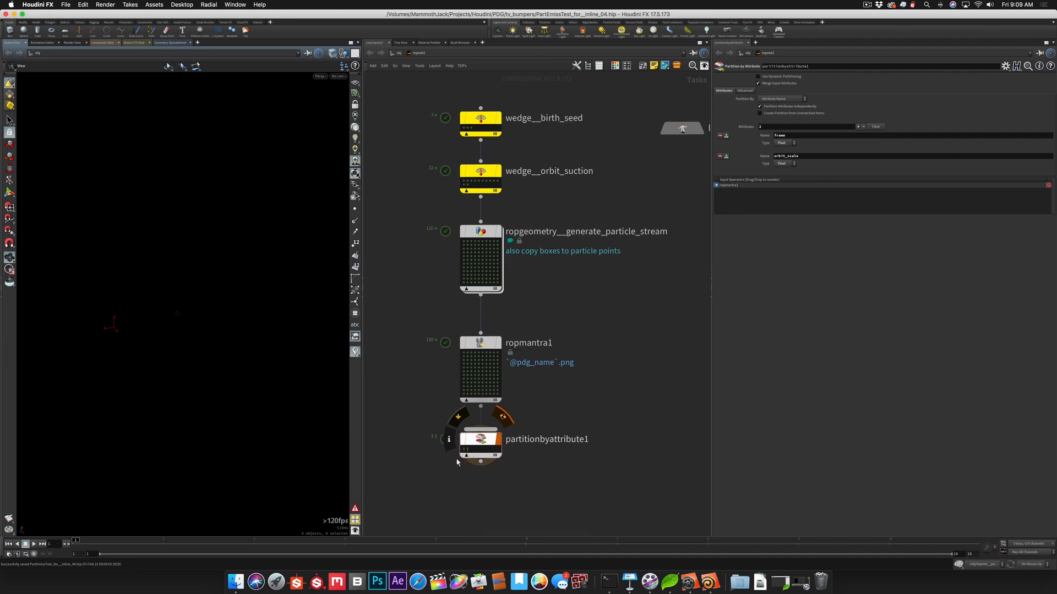
{"action": "right_click", "coordinate": [465, 451]}
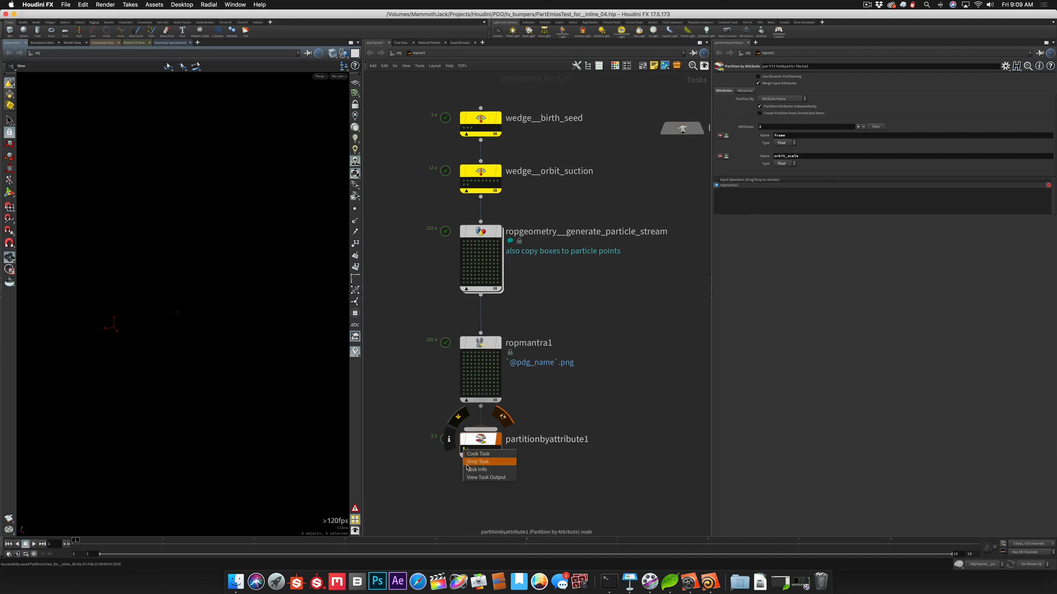
{"action": "left_click", "coordinate": [468, 470]}
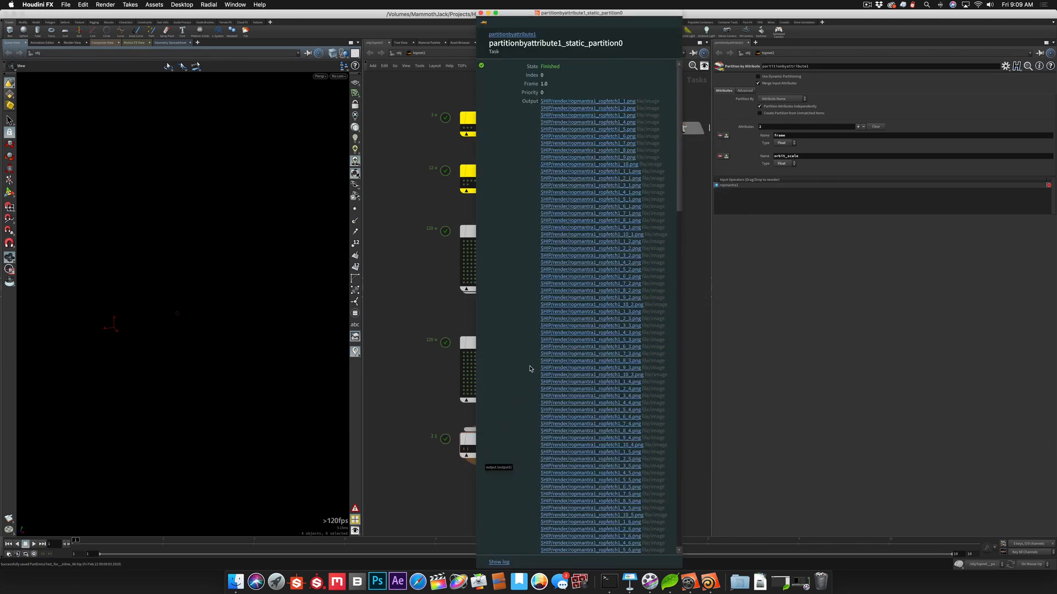
{"action": "scroll", "coordinate": [616, 228], "scroll_direction": "down", "scroll_amount": 1}
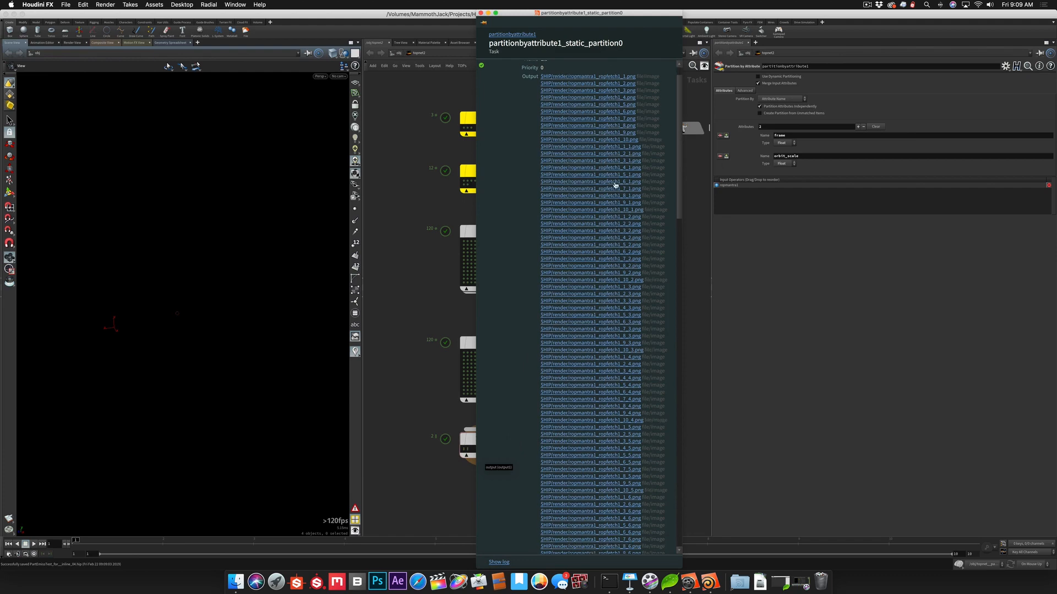
{"action": "scroll", "coordinate": [613, 165], "scroll_direction": "down", "scroll_amount": 1}
{"action": "scroll", "coordinate": [607, 165], "scroll_direction": "down", "scroll_amount": 8}
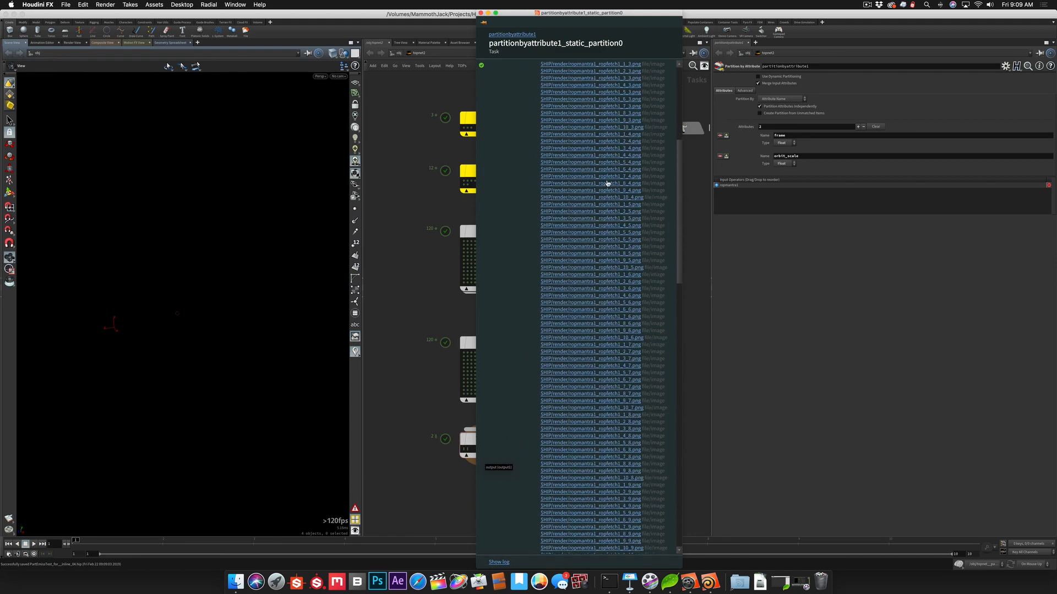
{"action": "scroll", "coordinate": [607, 183], "scroll_direction": "down", "scroll_amount": 20}
{"action": "scroll", "coordinate": [607, 183], "scroll_direction": "up", "scroll_amount": 12}
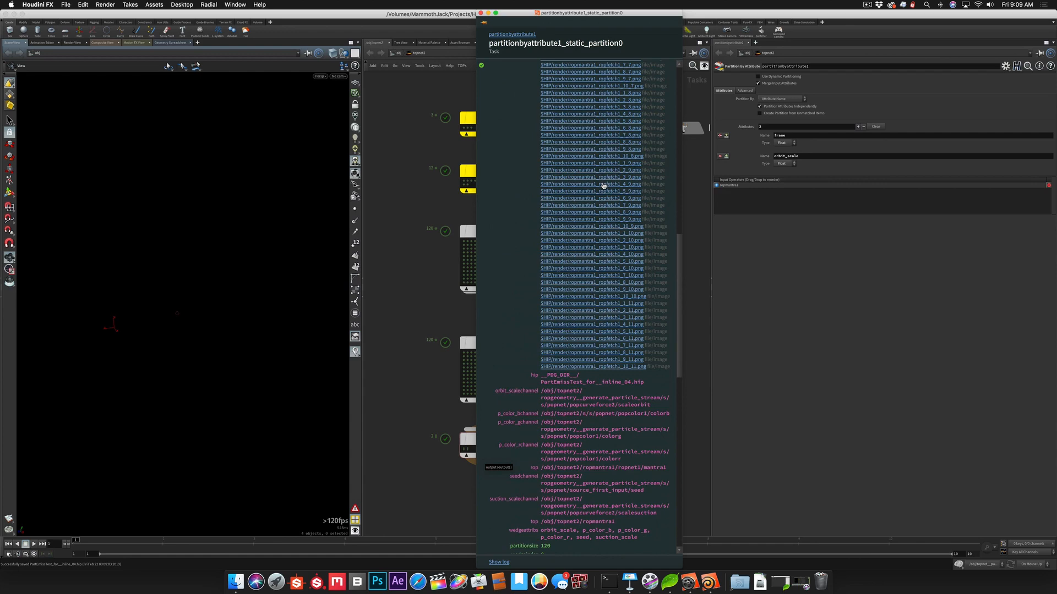
{"action": "left_click", "coordinate": [480, 12]}
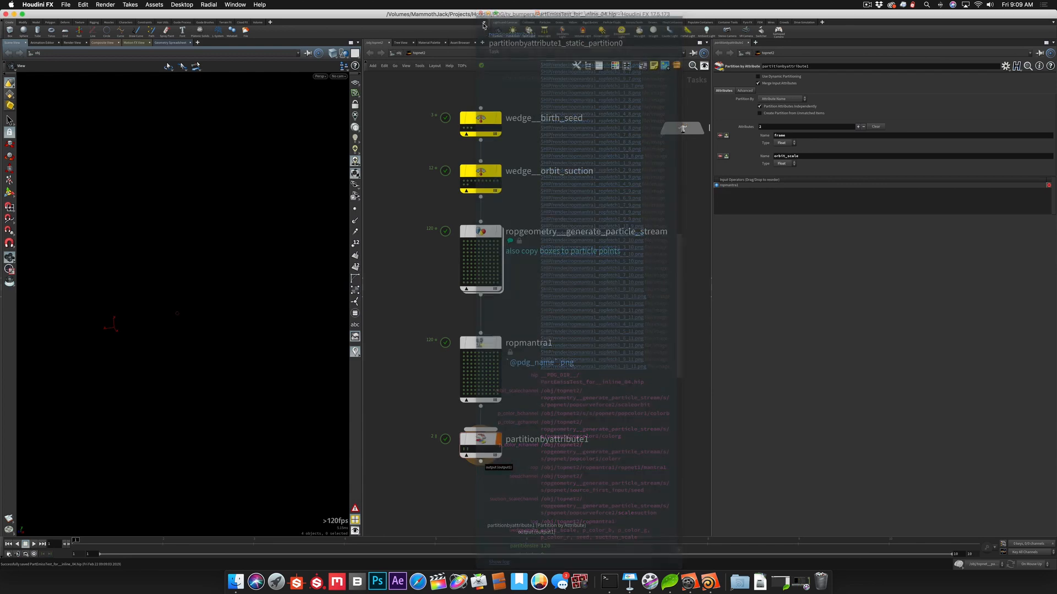
Set partitionbyattribute1 to partition by Distinct Attribute Values, then dirty and cook the node again
{"action": "left_click", "coordinate": [769, 100]}
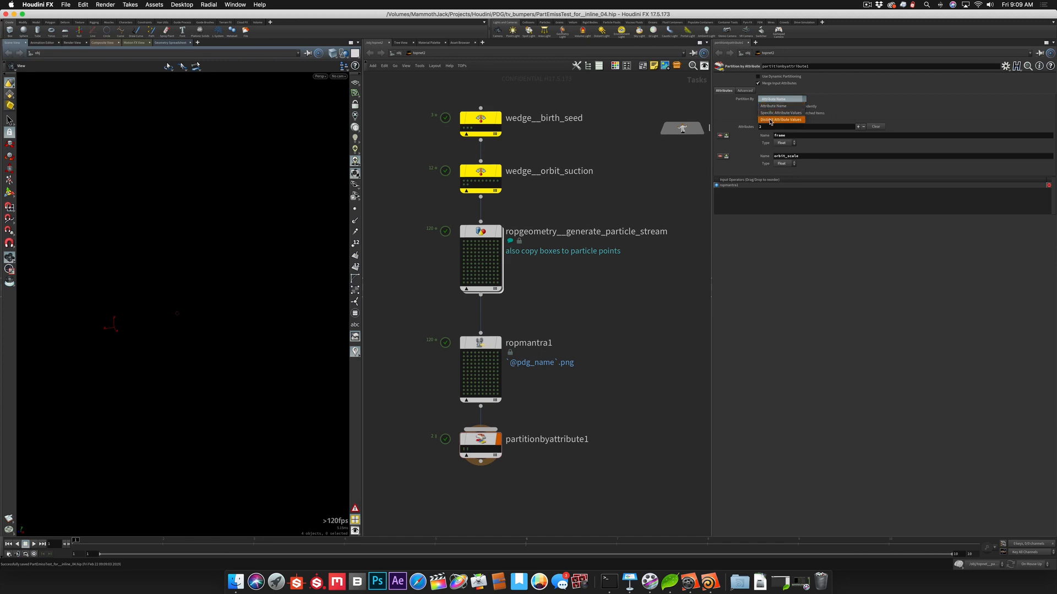
{"action": "left_click", "coordinate": [770, 120]}
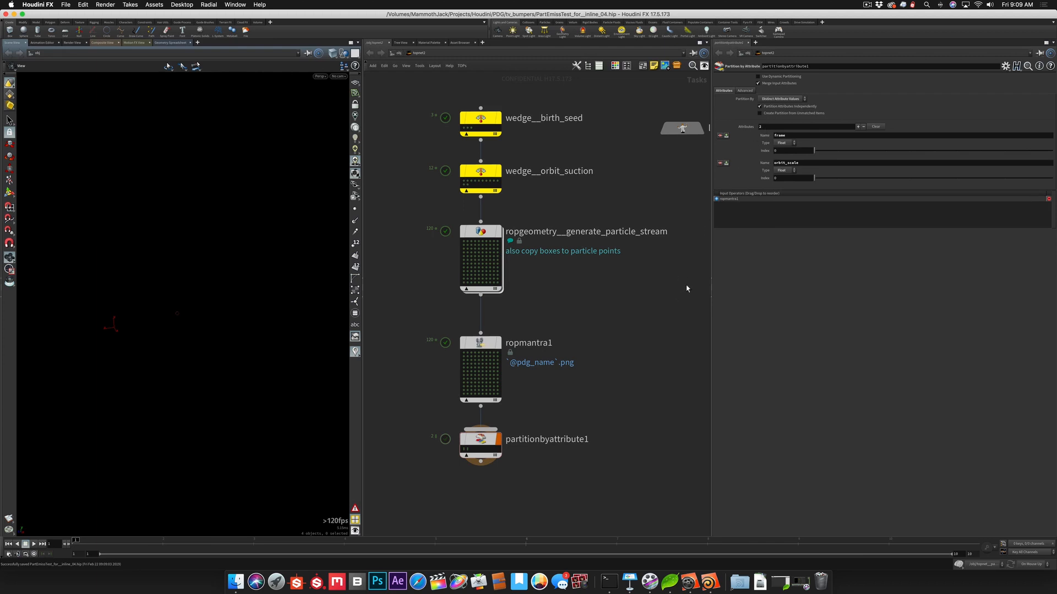
{"action": "right_click", "coordinate": [480, 442]}
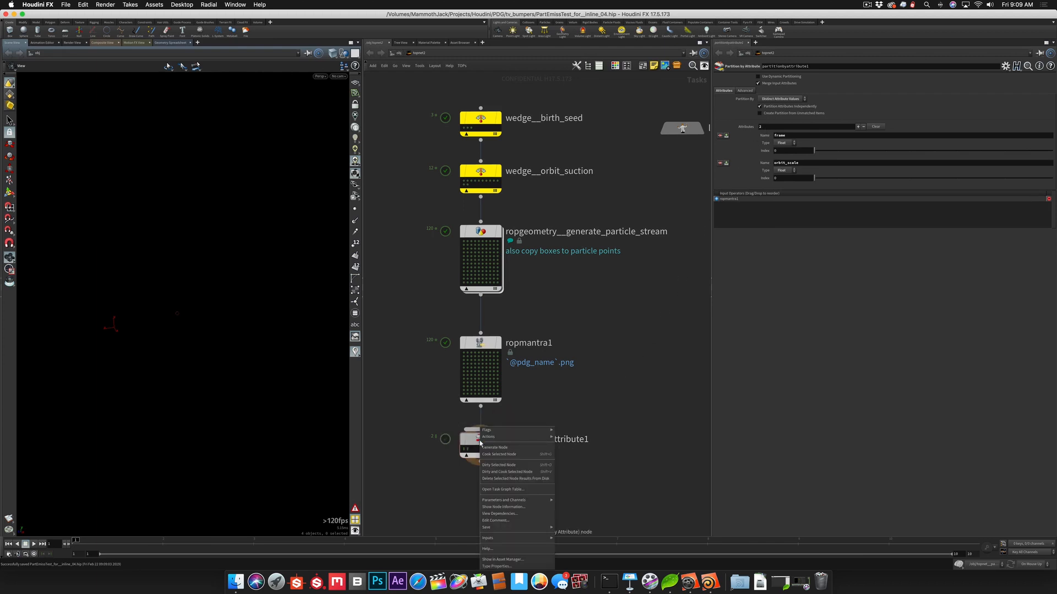
{"action": "left_click", "coordinate": [493, 473]}
{"action": "left_click", "coordinate": [520, 487]}
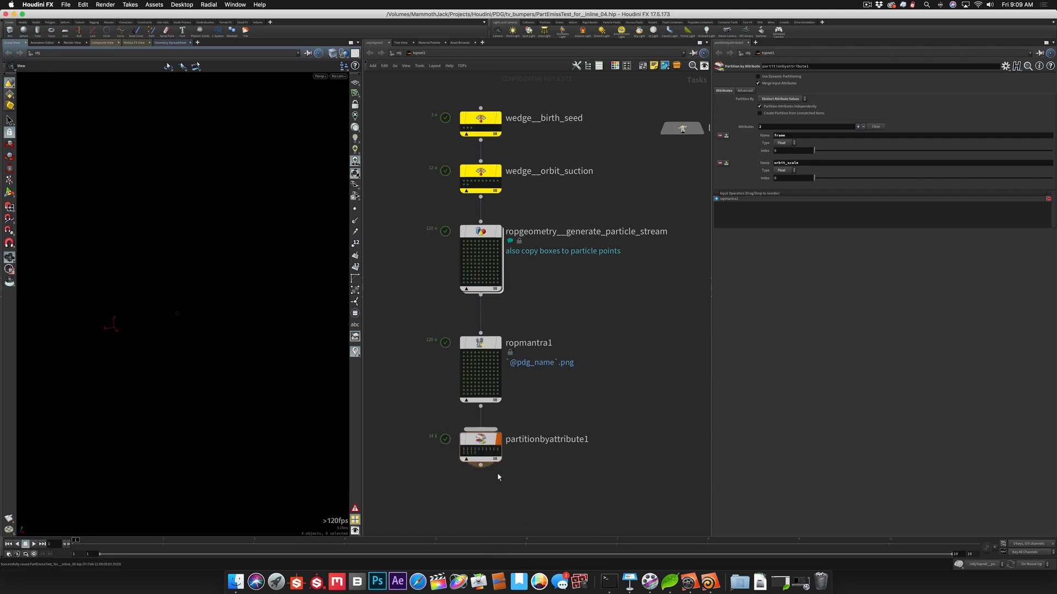
Review the outputs and partitioned items of one frame-based partitionbyattribute1 task, then close its info
{"action": "mouse_move", "coordinate": [474, 455]}
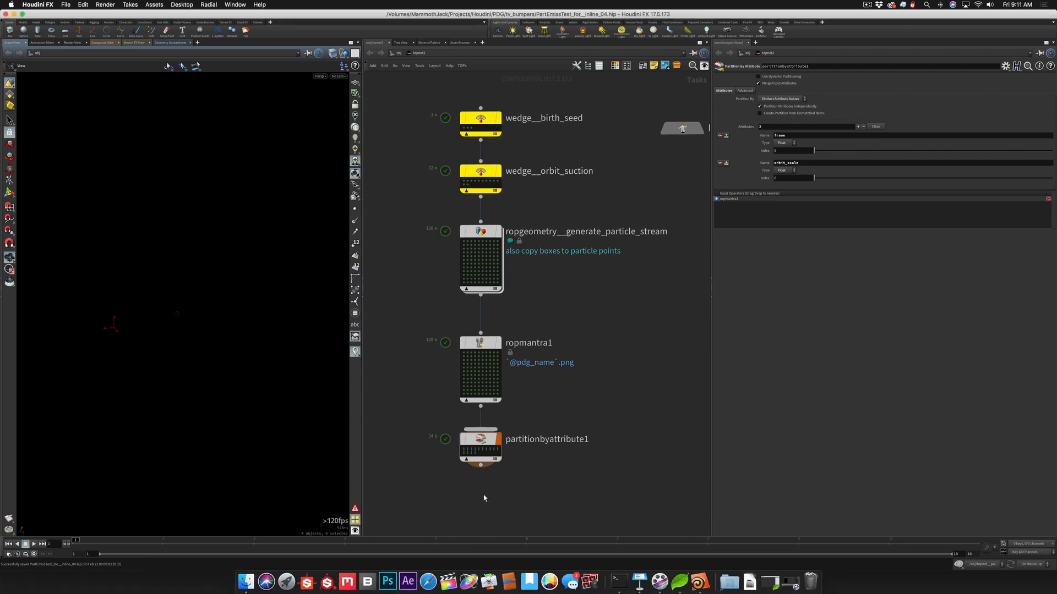
{"action": "right_click", "coordinate": [482, 449]}
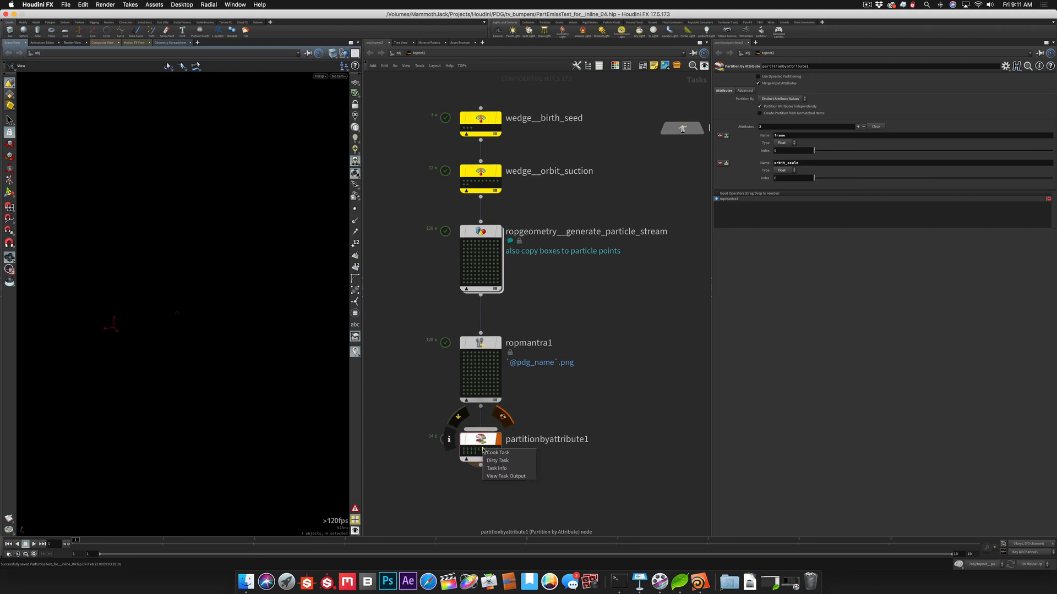
{"action": "left_click", "coordinate": [492, 468]}
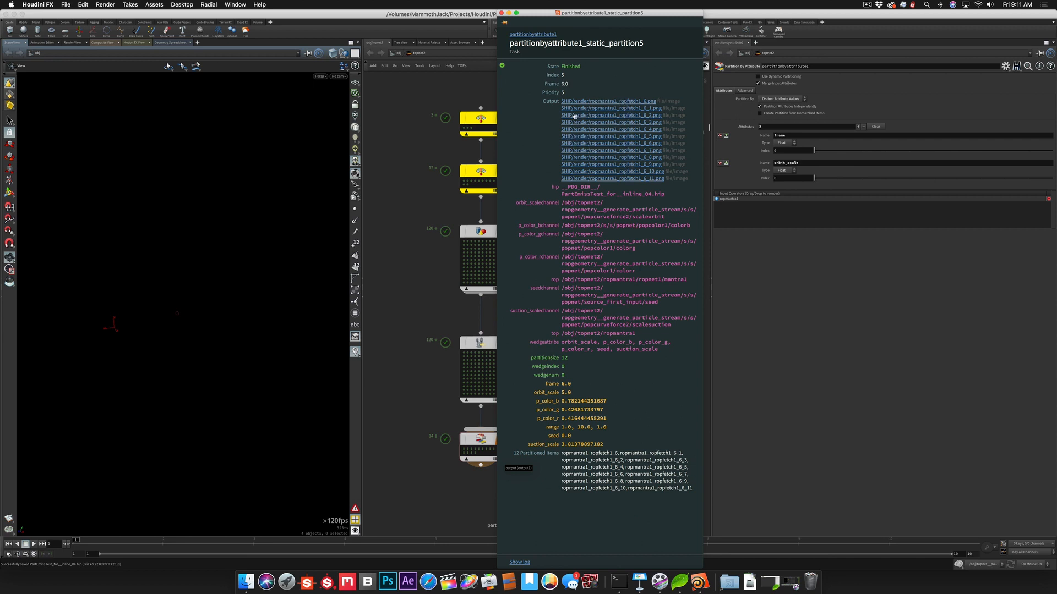
{"action": "left_click", "coordinate": [501, 13]}
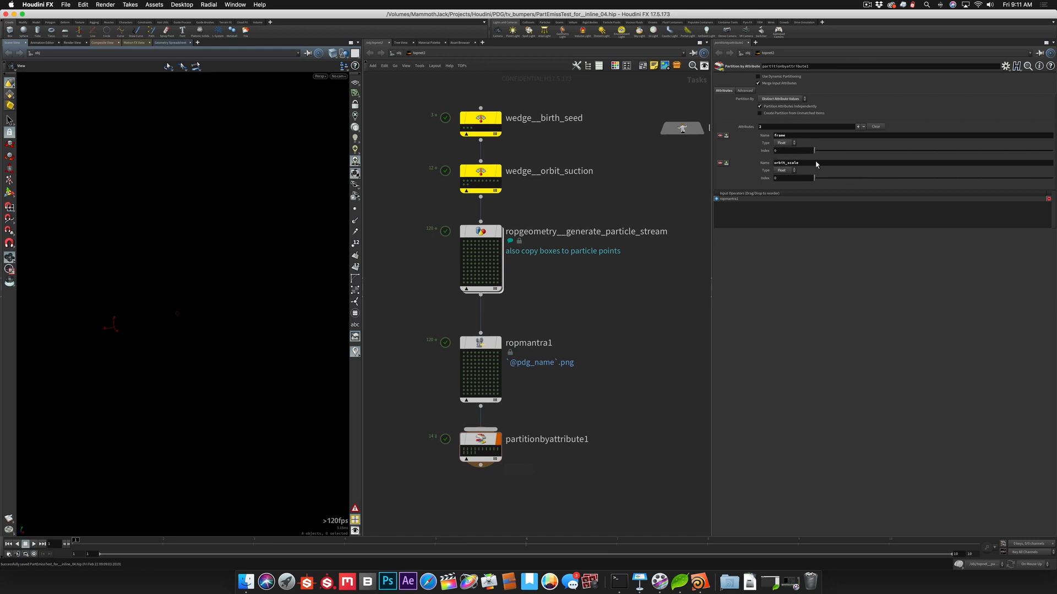
Recook partitionbyattribute1 with Partition Attributes Independently turned off and open the info of one resulting task
{"action": "left_click", "coordinate": [760, 106]}
{"action": "right_click", "coordinate": [480, 439]}
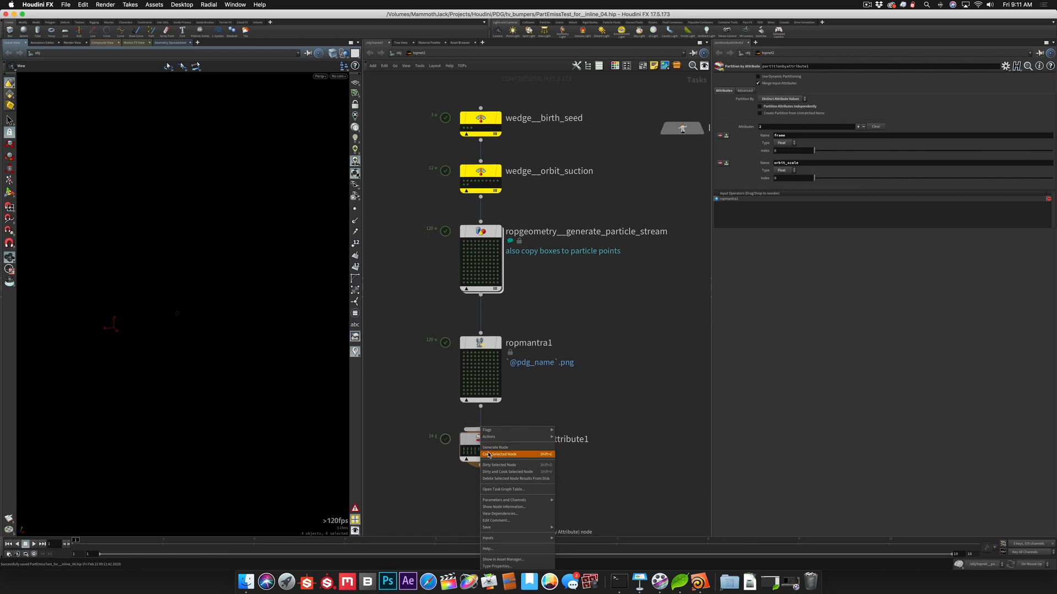
{"action": "left_click", "coordinate": [489, 472]}
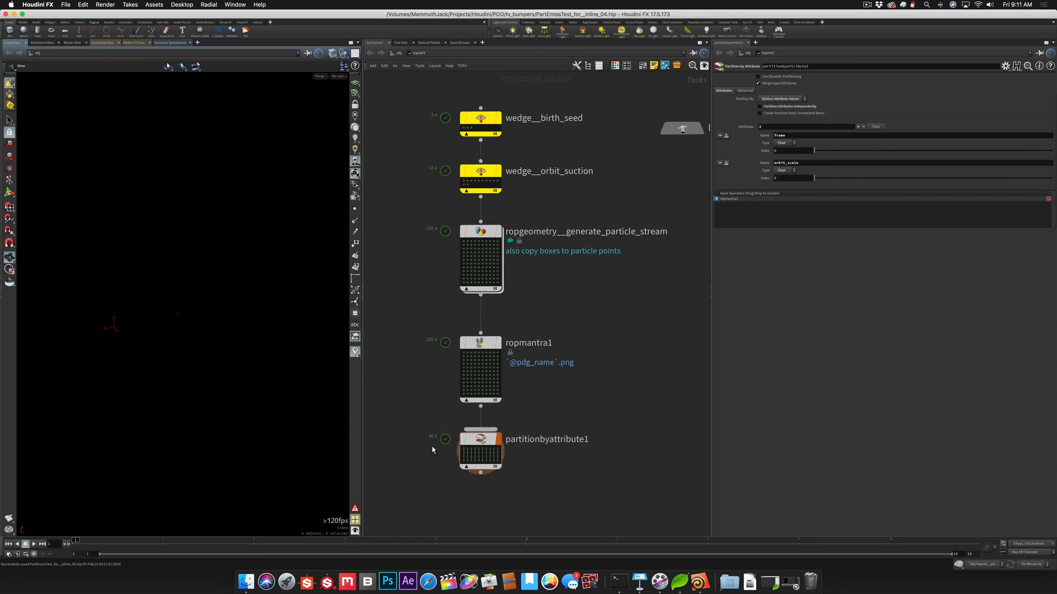
{"action": "right_click", "coordinate": [479, 450]}
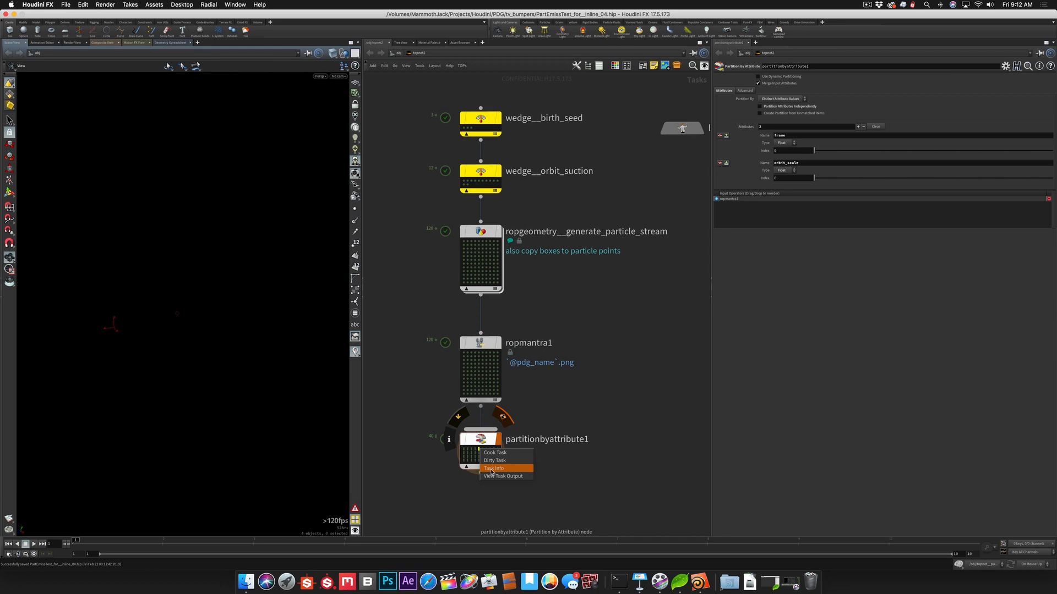
{"action": "left_click", "coordinate": [492, 469]}
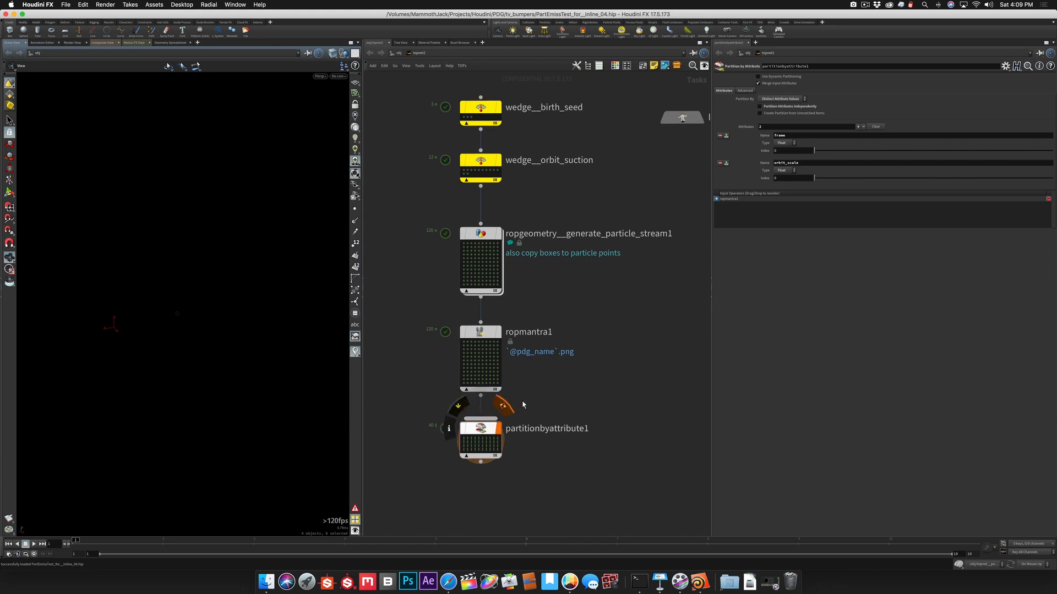
Set partitionbyattribute1 to partition by Attribute Name with Partition Attributes Independently enabled, then save the changes and cook the node
{"action": "left_click", "coordinate": [766, 100]}
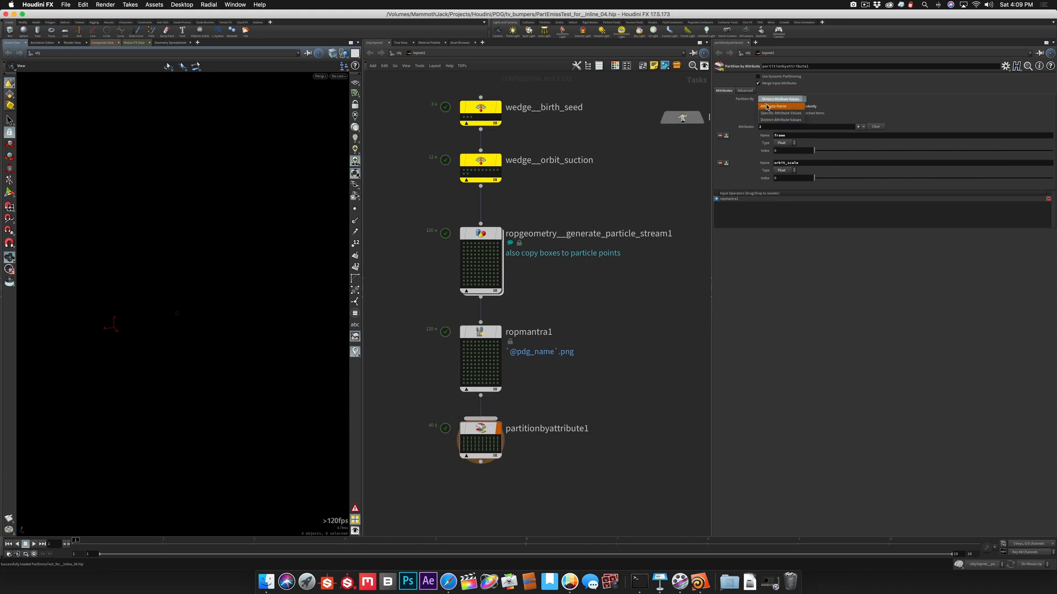
{"action": "left_click", "coordinate": [767, 107]}
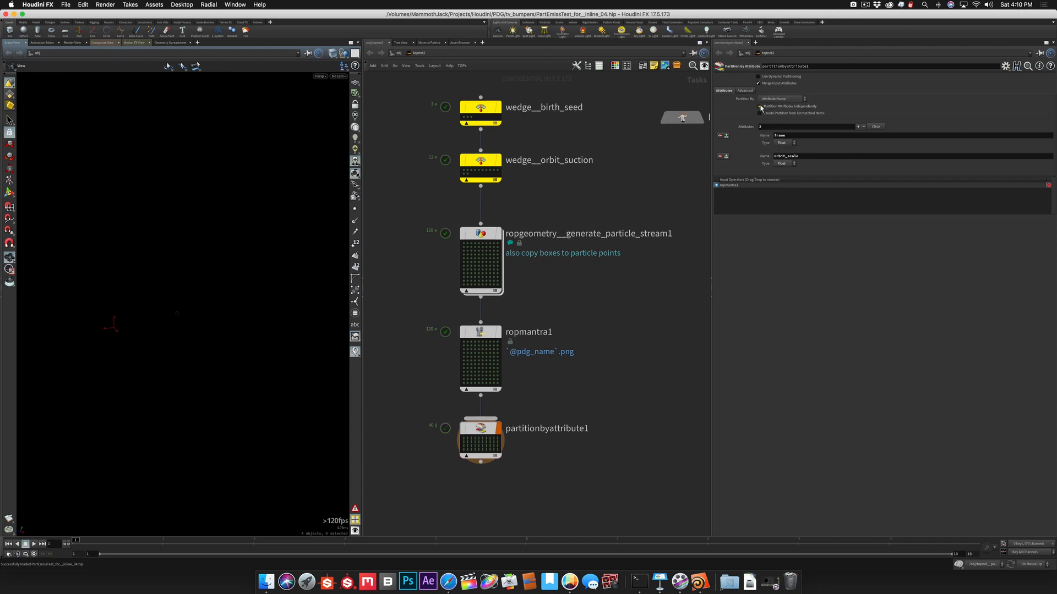
{"action": "left_click", "coordinate": [760, 107]}
{"action": "right_click", "coordinate": [481, 429]}
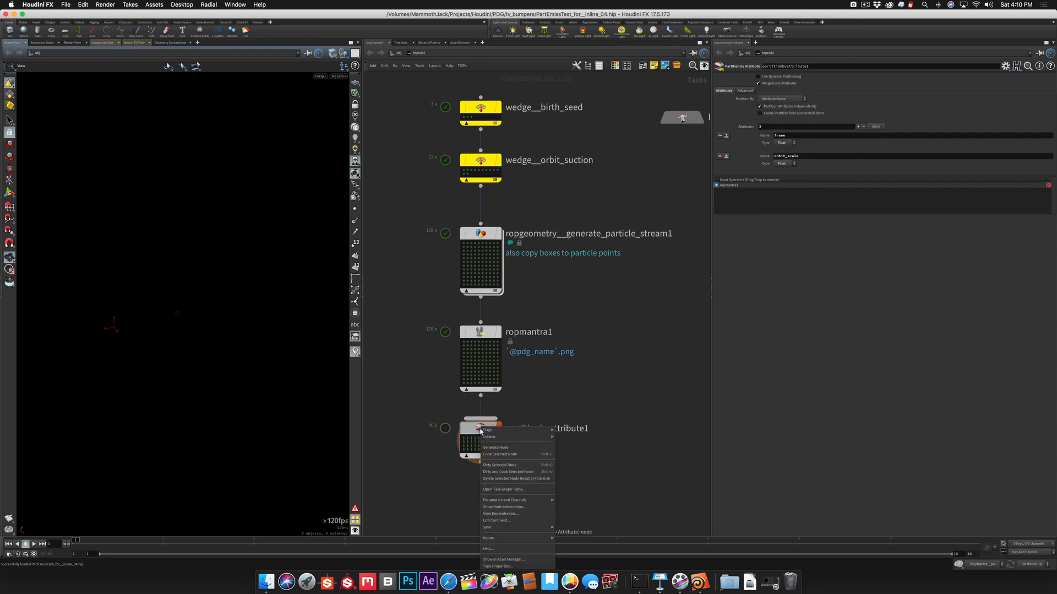
{"action": "left_click", "coordinate": [494, 455]}
{"action": "left_click", "coordinate": [533, 474]}
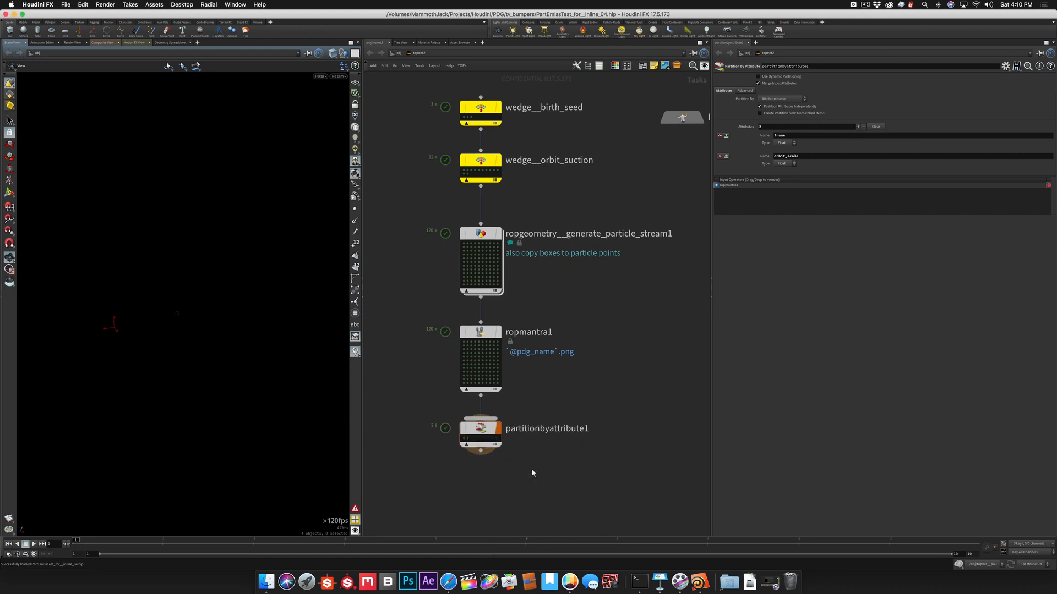
{"action": "mouse_move", "coordinate": [470, 441]}
Try Specific Attribute Values for partitionbyattribute1, then switch to Distinct Attribute Values, save the changes and cook the node
{"action": "left_click", "coordinate": [769, 99]}
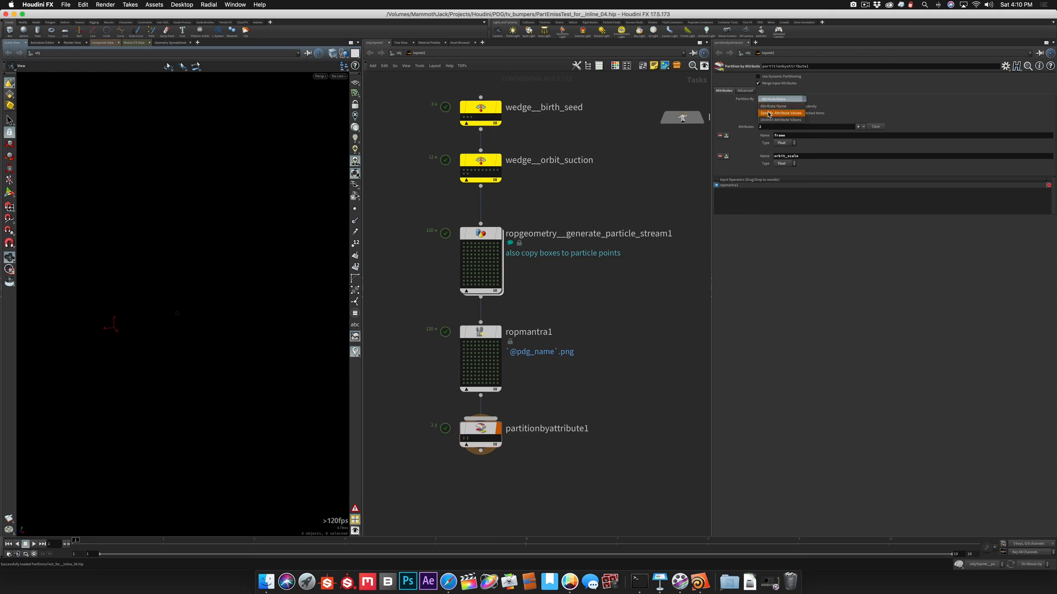
{"action": "left_click", "coordinate": [768, 113]}
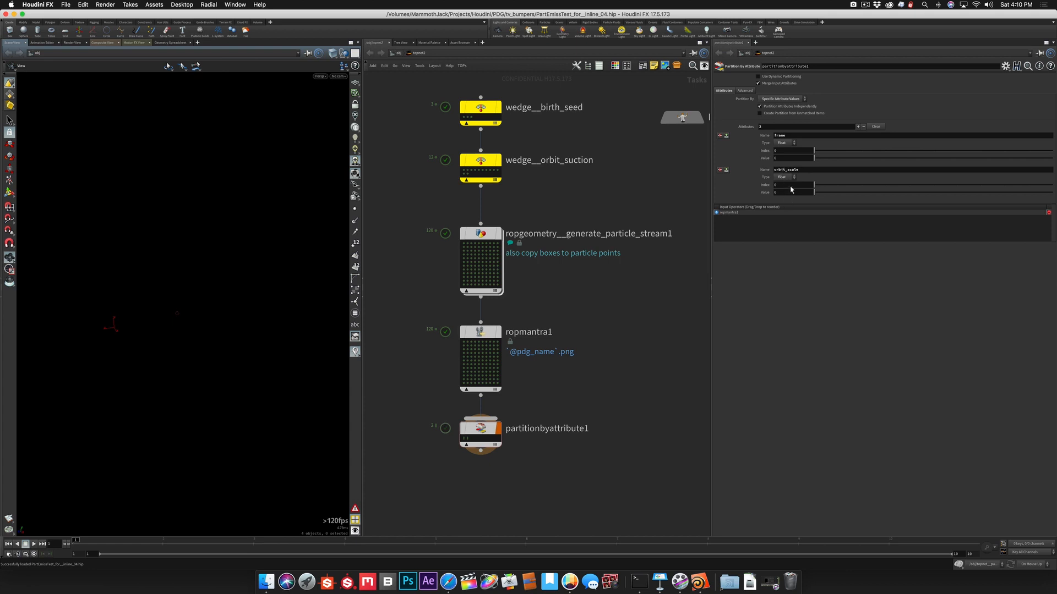
{"action": "left_click", "coordinate": [785, 100]}
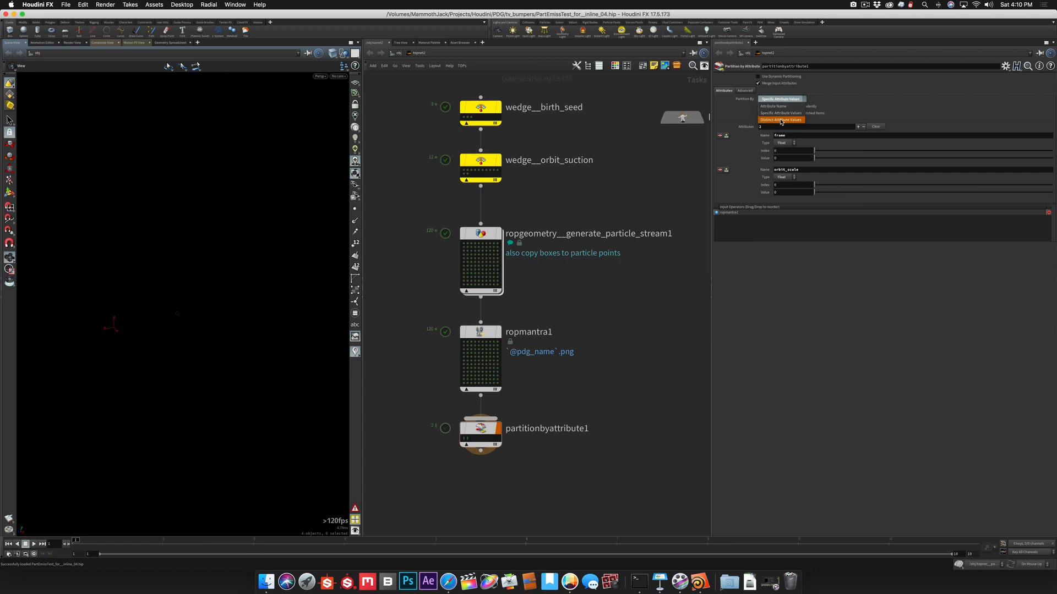
{"action": "left_click", "coordinate": [785, 119]}
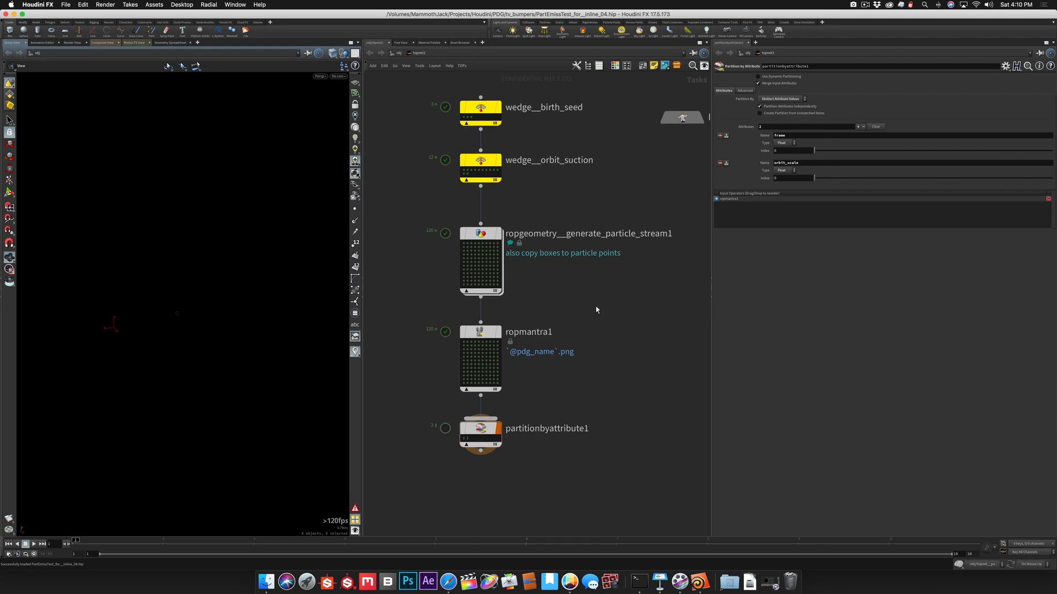
{"action": "right_click", "coordinate": [480, 427]}
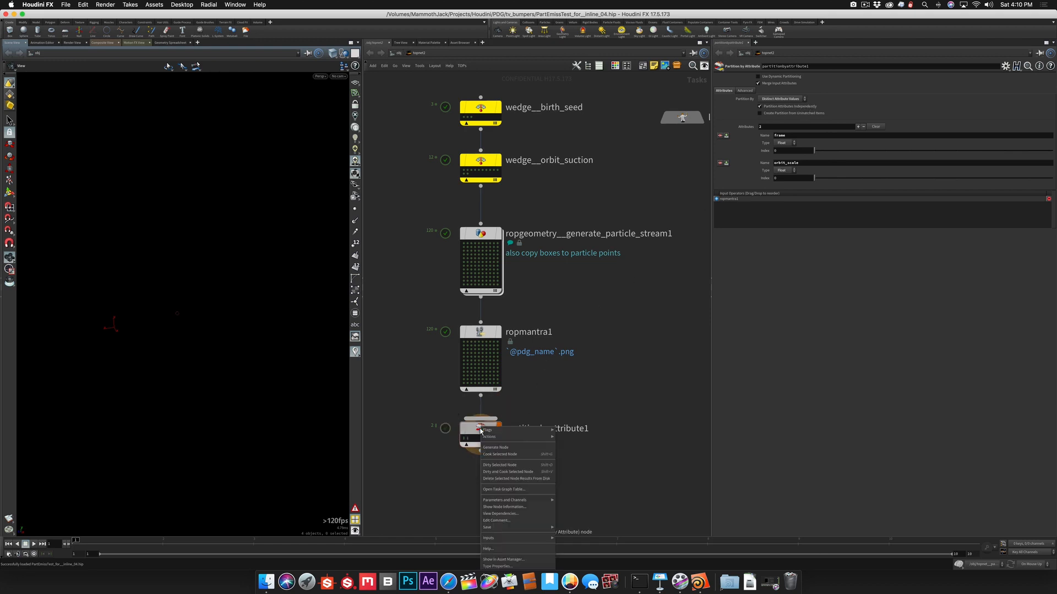
{"action": "left_click", "coordinate": [493, 454]}
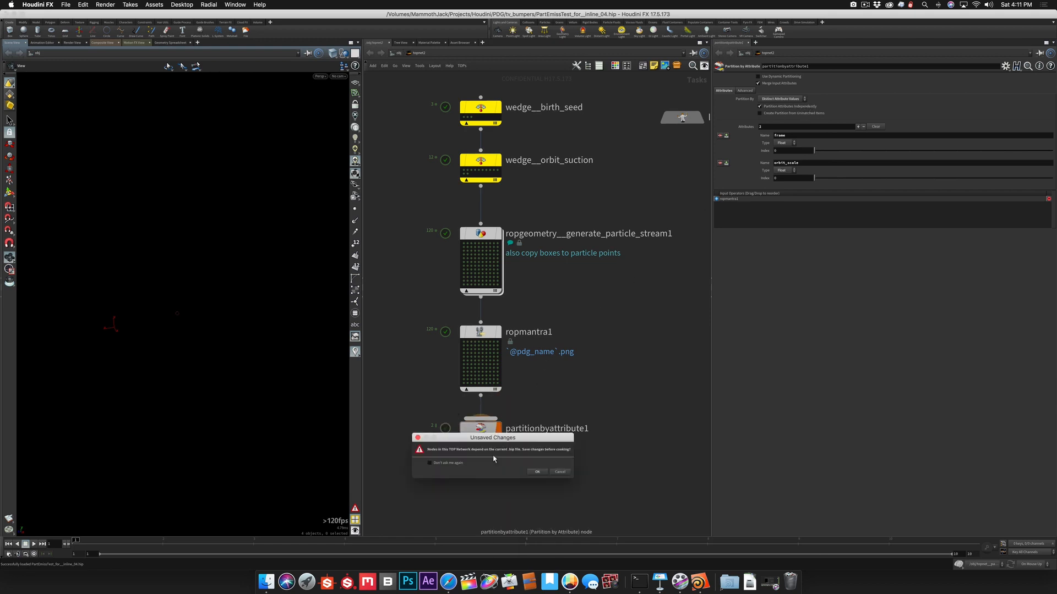
{"action": "left_click", "coordinate": [536, 472]}
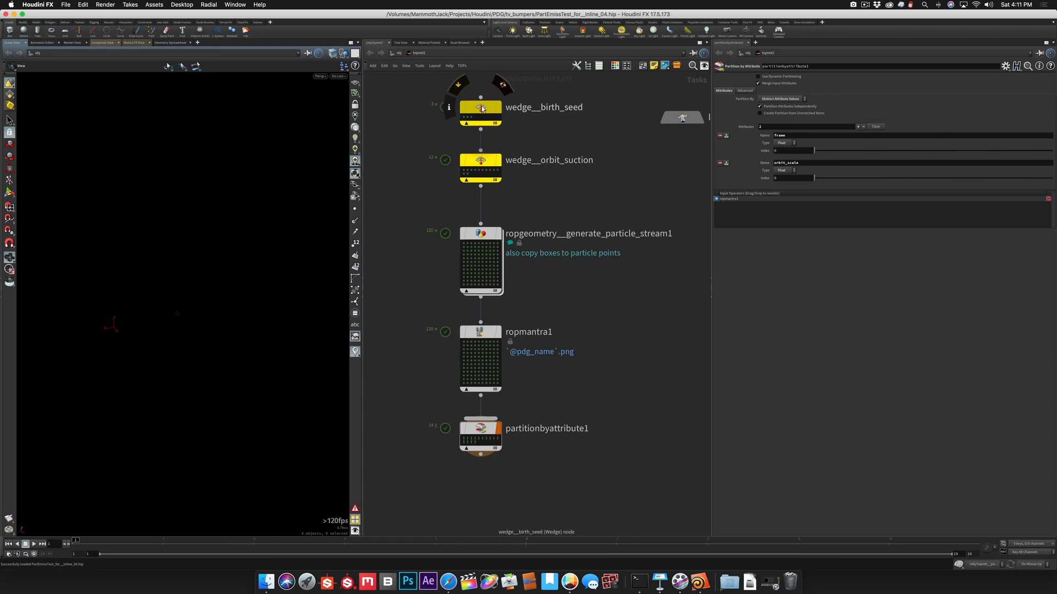
Check the wedge attributes of wedge__orbit_suction, then return to the parameters of partitionbyattribute1
{"action": "left_click", "coordinate": [480, 237]}
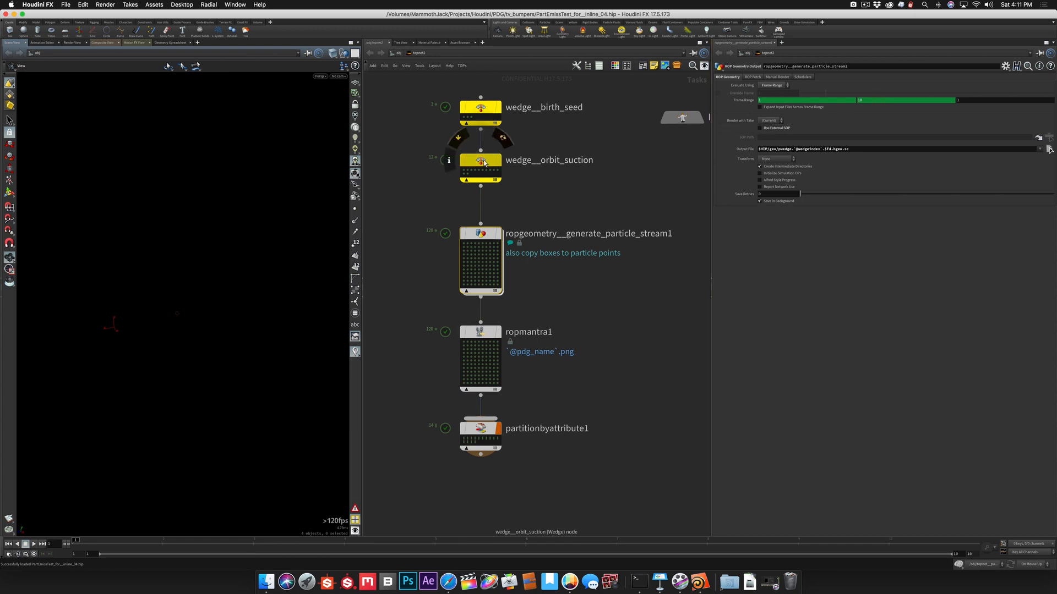
{"action": "left_click", "coordinate": [510, 162]}
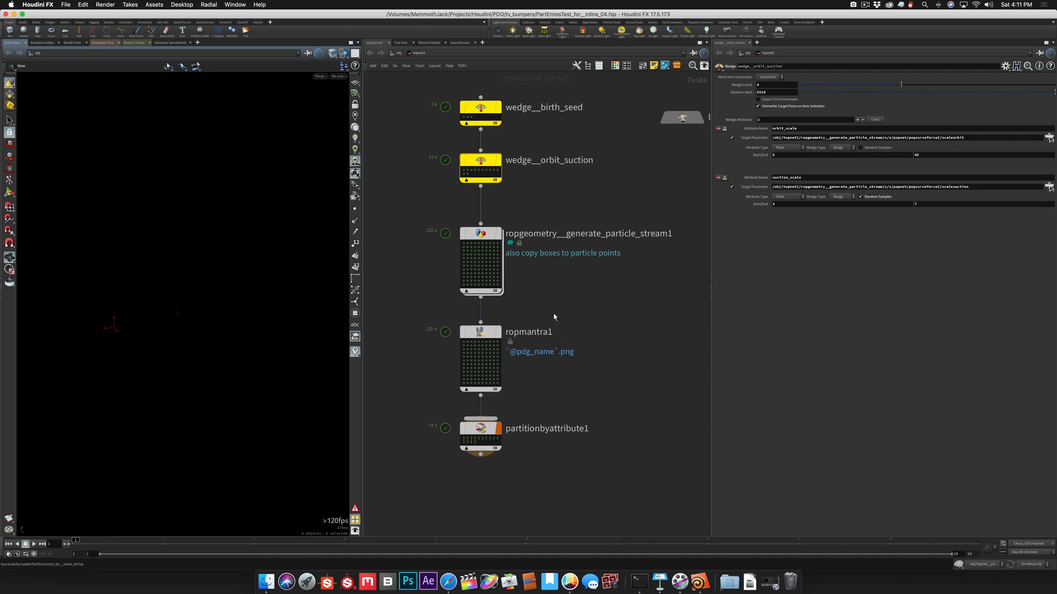
{"action": "left_click", "coordinate": [480, 432]}
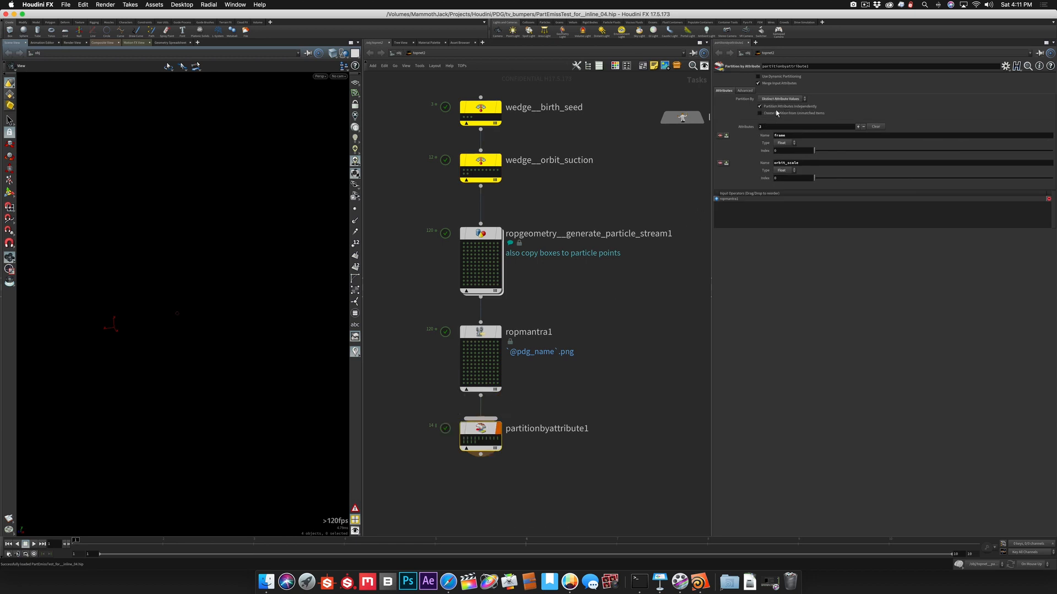
{"action": "mouse_move", "coordinate": [471, 438]}
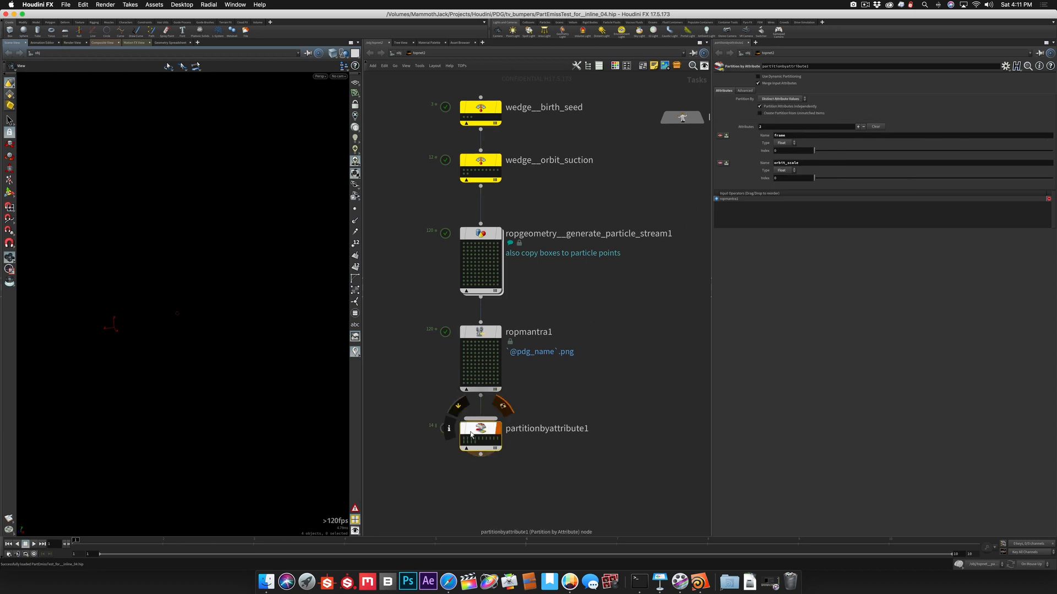
Disable Partition Attributes Independently on partitionbyattribute1 and recook the node
{"action": "left_click", "coordinate": [759, 107]}
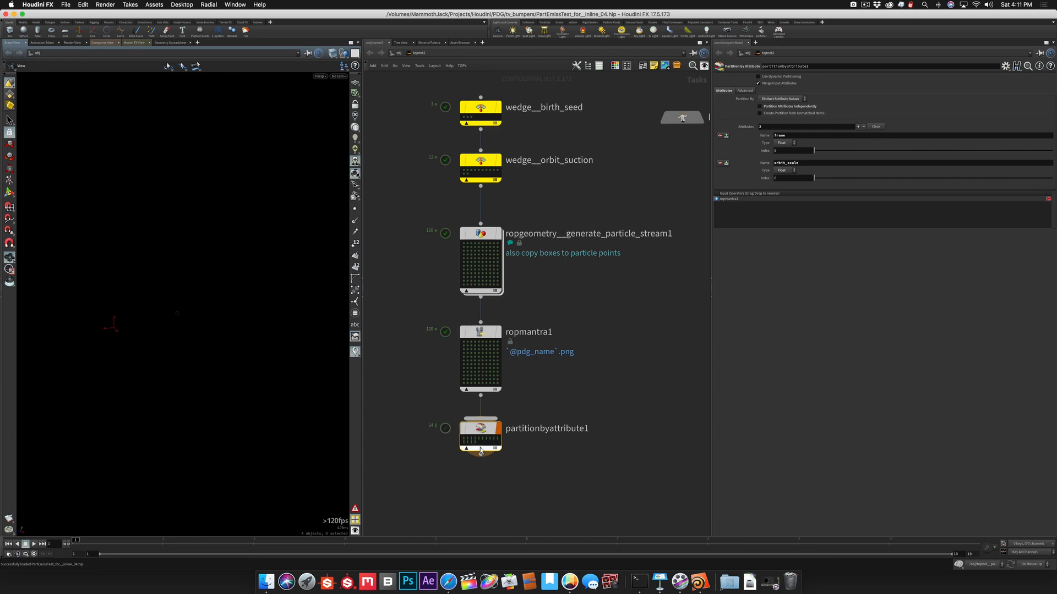
{"action": "right_click", "coordinate": [482, 427]}
{"action": "left_click", "coordinate": [493, 465]}
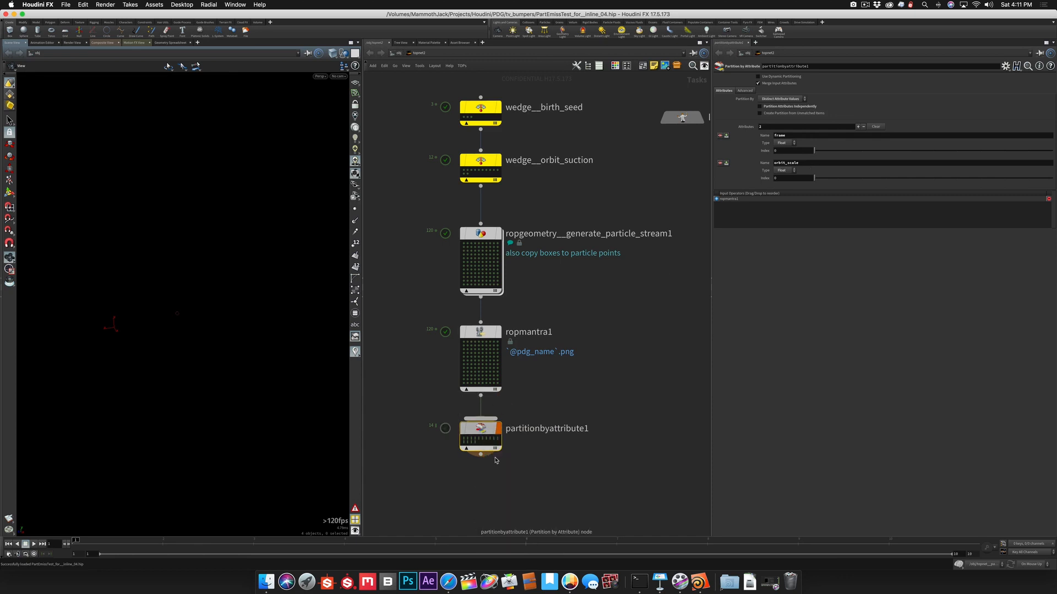
{"action": "left_click", "coordinate": [541, 474]}
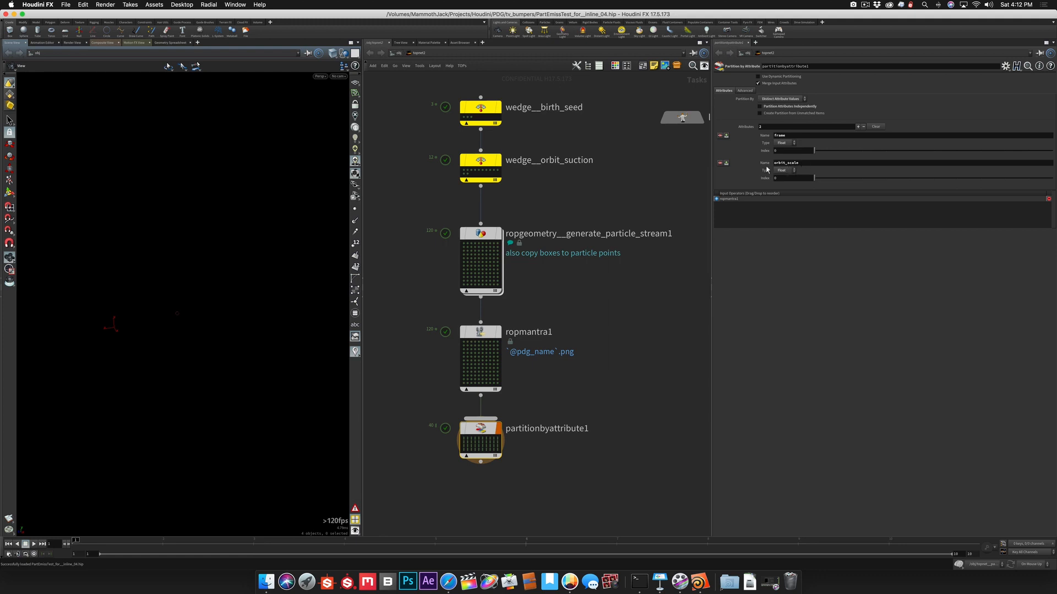
Check wedge__orbit_suction's settings, then list partitionbyattribute1's work items in an enlarged Task Graph Table
{"action": "left_click", "coordinate": [495, 175]}
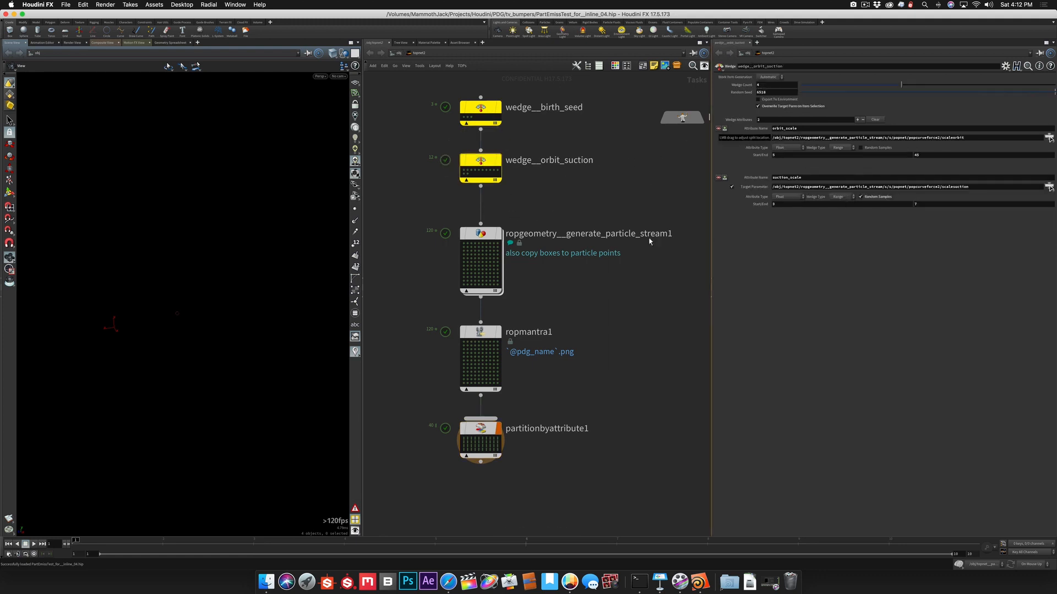
{"action": "left_click", "coordinate": [472, 435]}
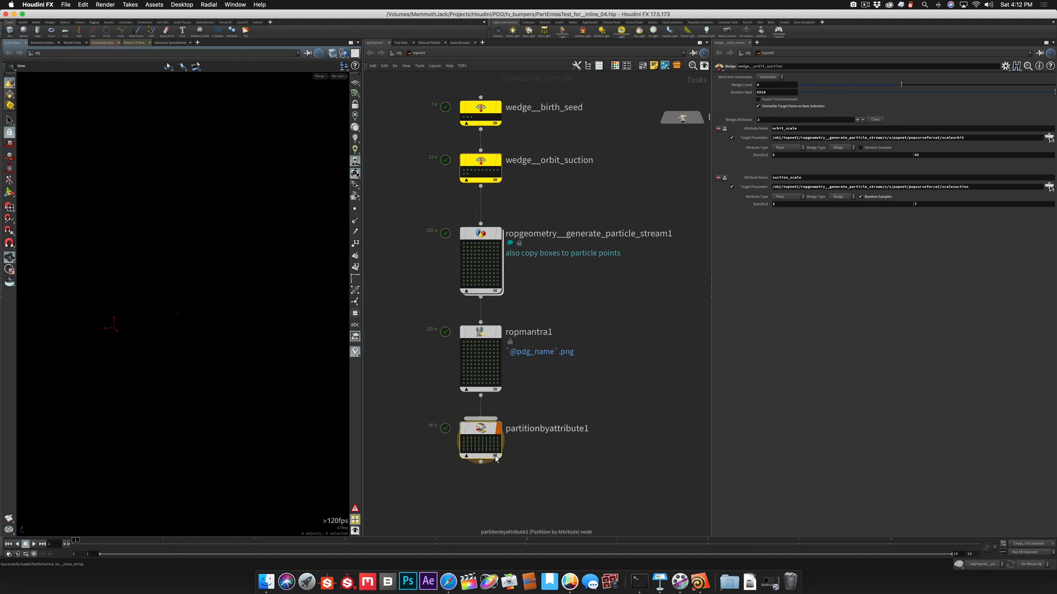
{"action": "left_click_drag", "start_coordinate": [137, 13], "coordinate": [452, 42]}
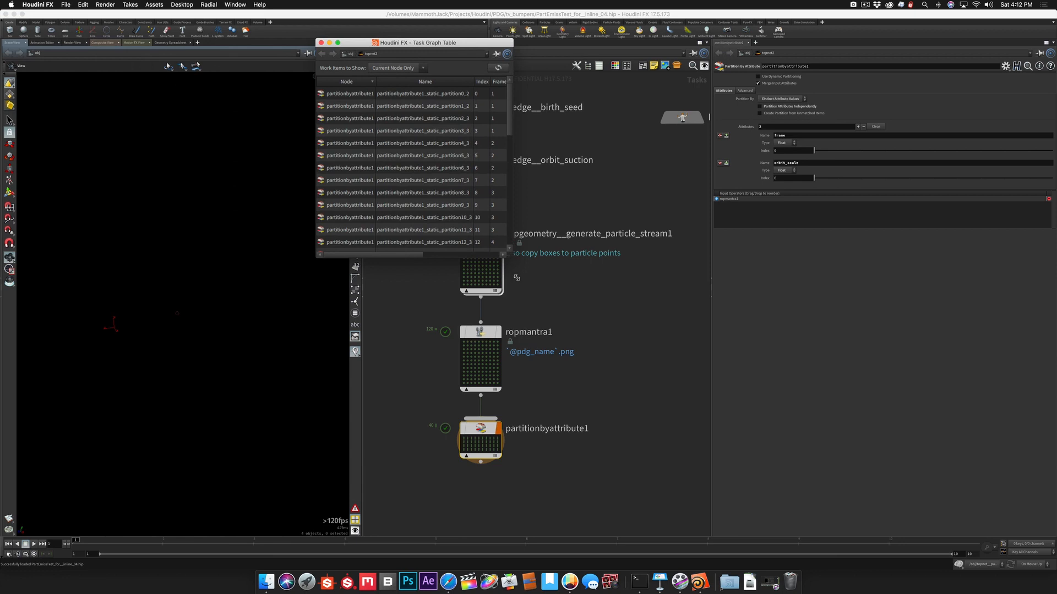
{"action": "left_click_drag", "start_coordinate": [511, 256], "coordinate": [596, 567]}
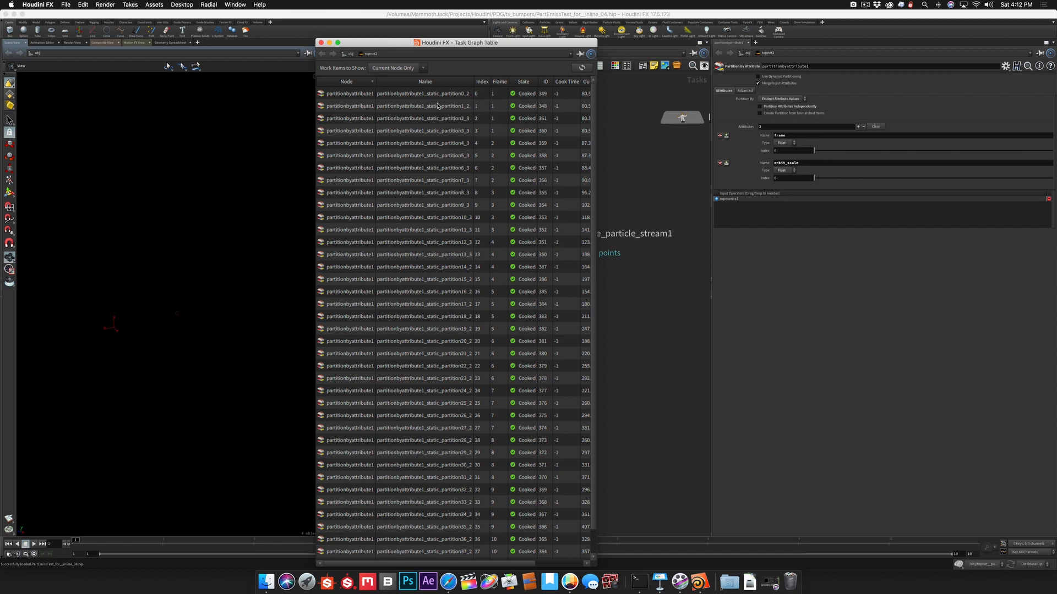
{"action": "left_click_drag", "start_coordinate": [460, 53], "coordinate": [289, 120]}
Compare the work items of wedge__birth_seed and partitionbyattribute1 in the Task Graph Table
{"action": "left_click", "coordinate": [480, 110]}
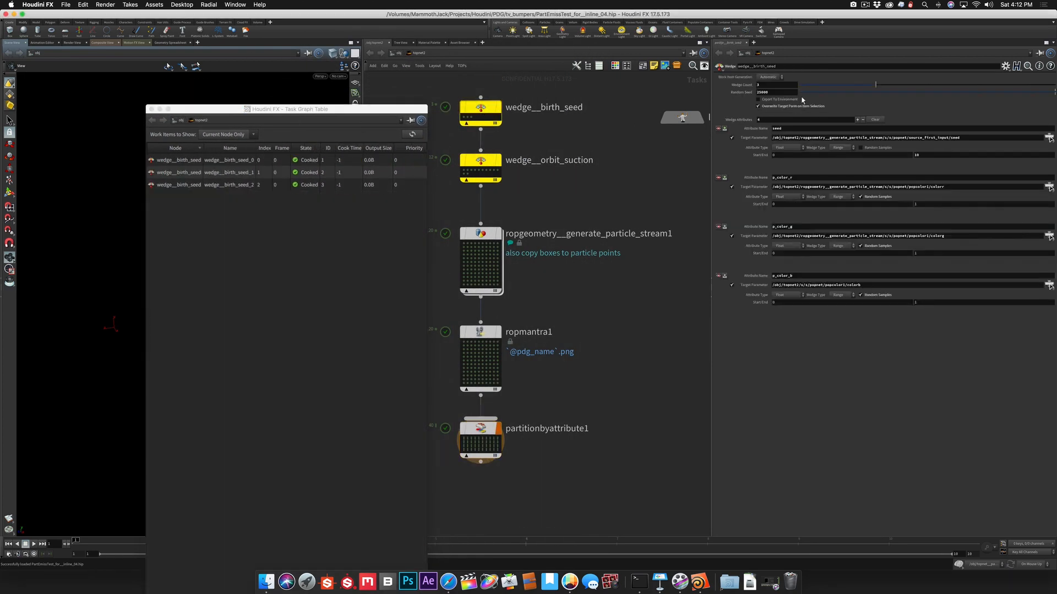
{"action": "left_click", "coordinate": [333, 110]}
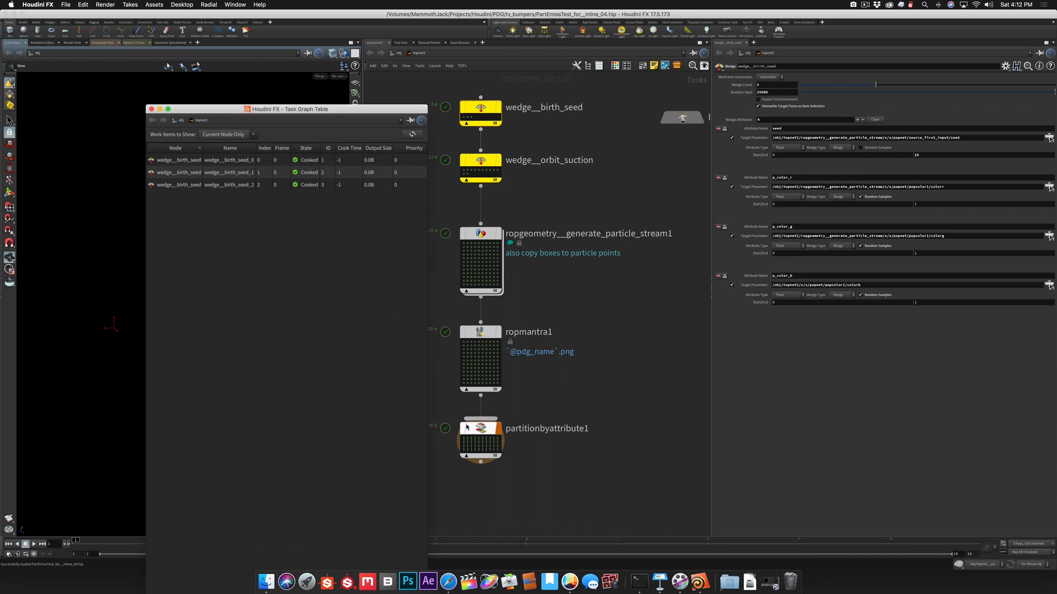
{"action": "left_click", "coordinate": [480, 437]}
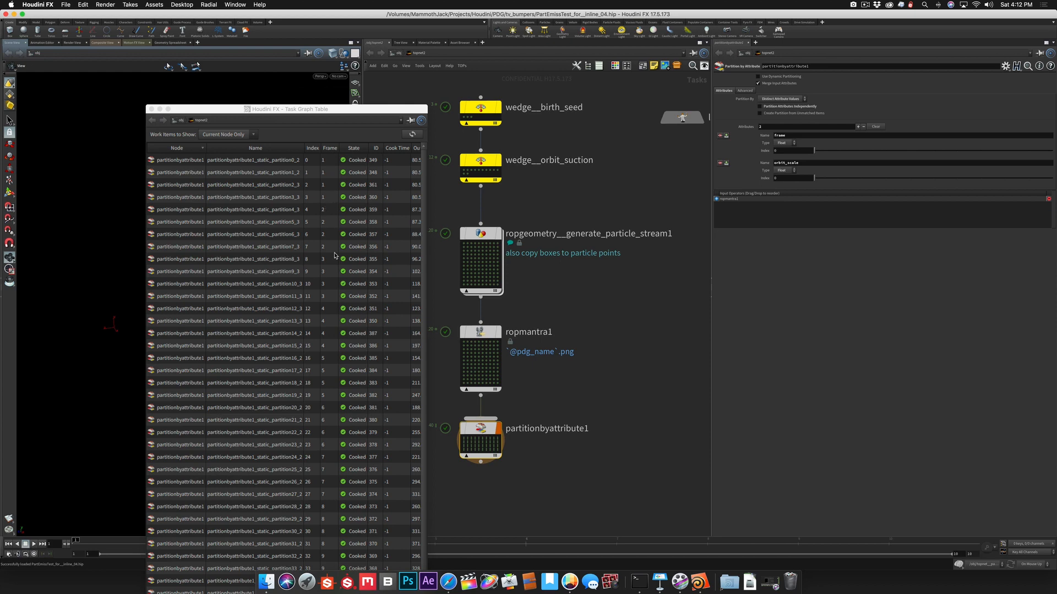
{"action": "scroll", "coordinate": [324, 293], "scroll_direction": "down", "scroll_amount": 1}
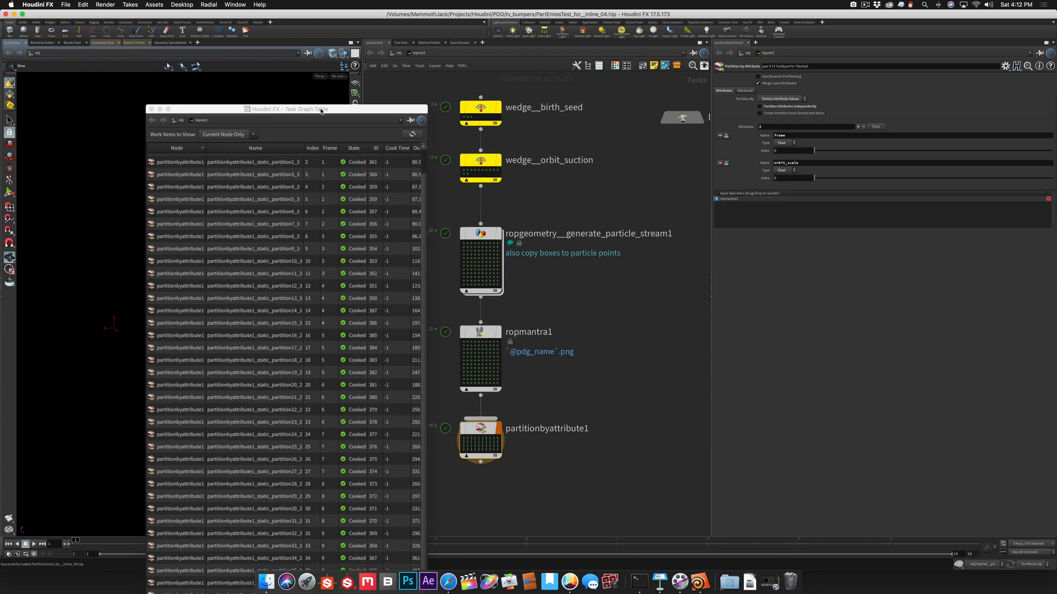
{"action": "left_click_drag", "start_coordinate": [322, 113], "coordinate": [308, 37]}
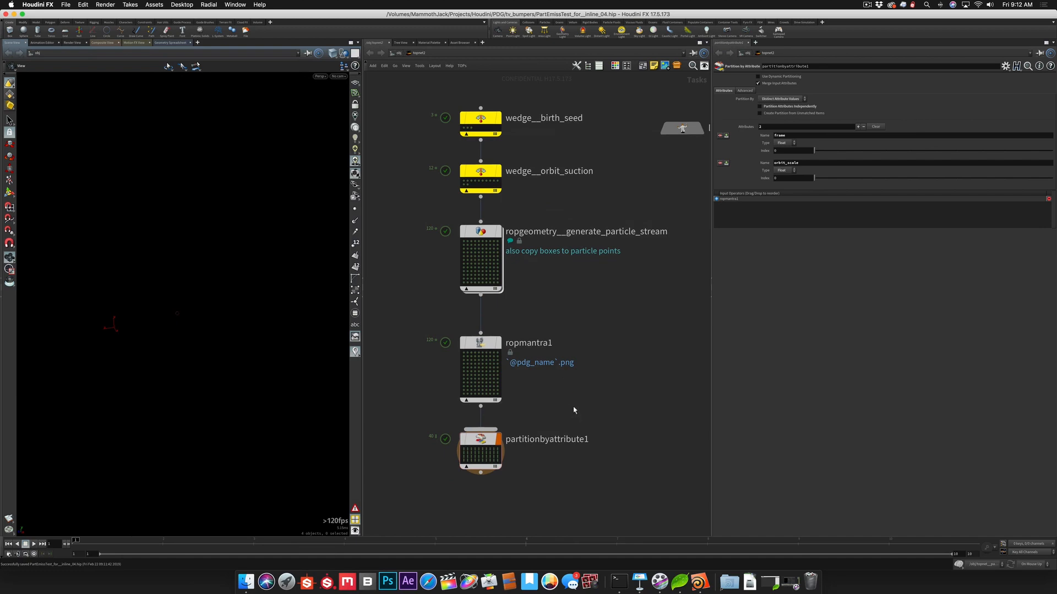
Switch to the Keynote presentation, review slide 5 on the Imagemagick and ffmpeg stages, and return to Houdini
{"action": "middle_click_drag", "start_coordinate": [573, 410], "coordinate": [578, 347]}
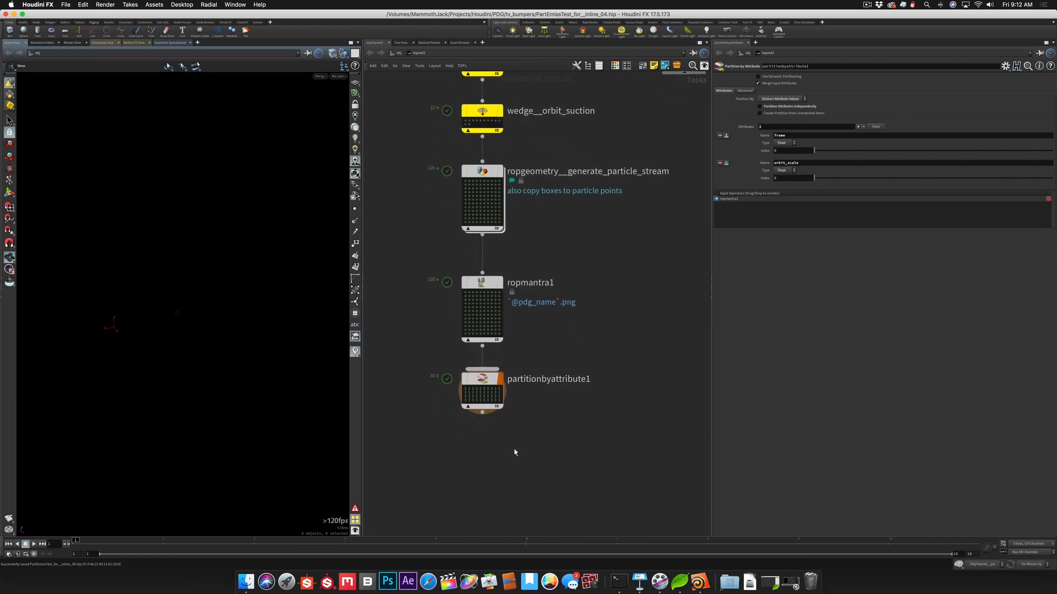
{"action": "key", "text": "ctrl+Right"}
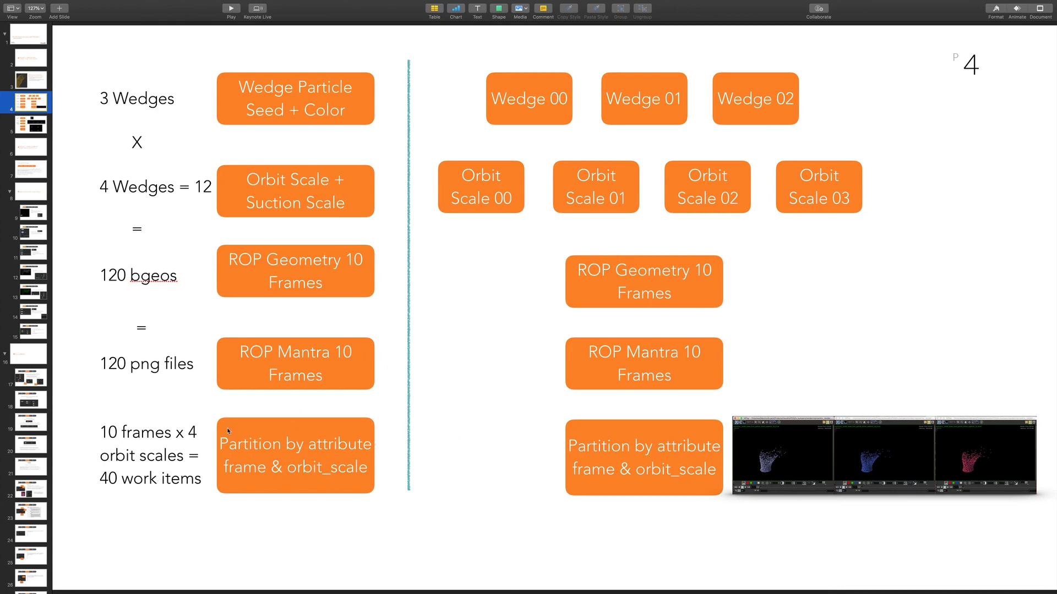
{"action": "left_click", "coordinate": [34, 127]}
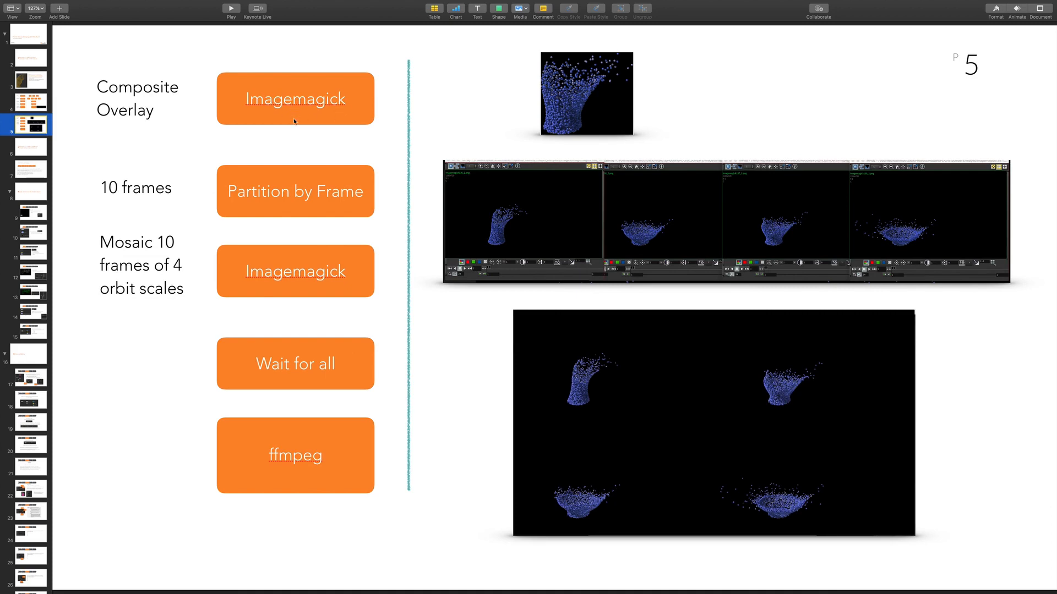
{"action": "key", "text": "ctrl+Left"}
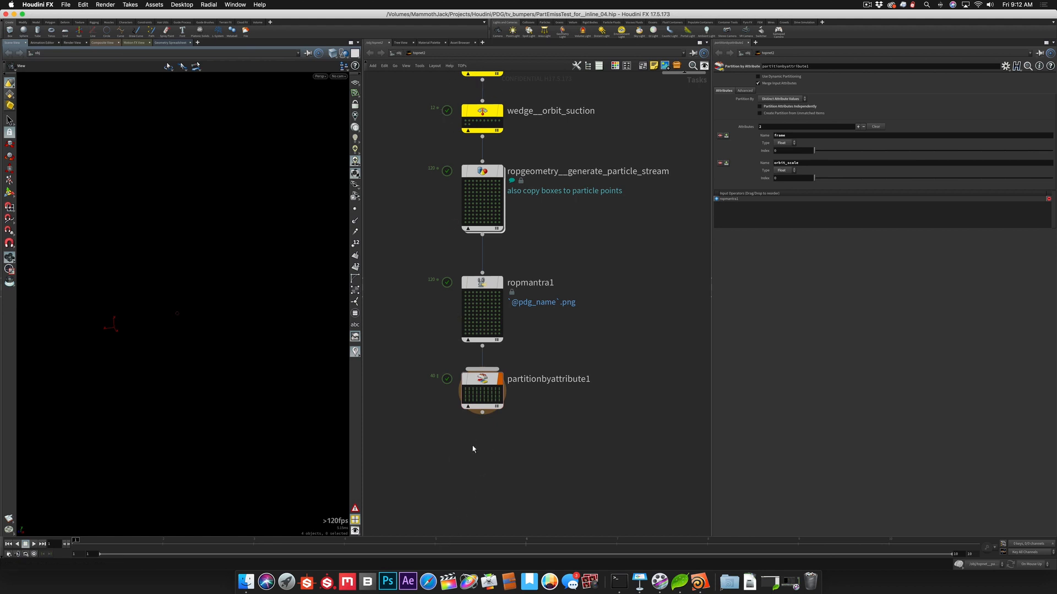
Add an ImageMagick node directly below partitionbyattribute1, connected to its output, and make it the display node
{"action": "key", "text": "Tab"}
{"action": "type", "text": "image"}
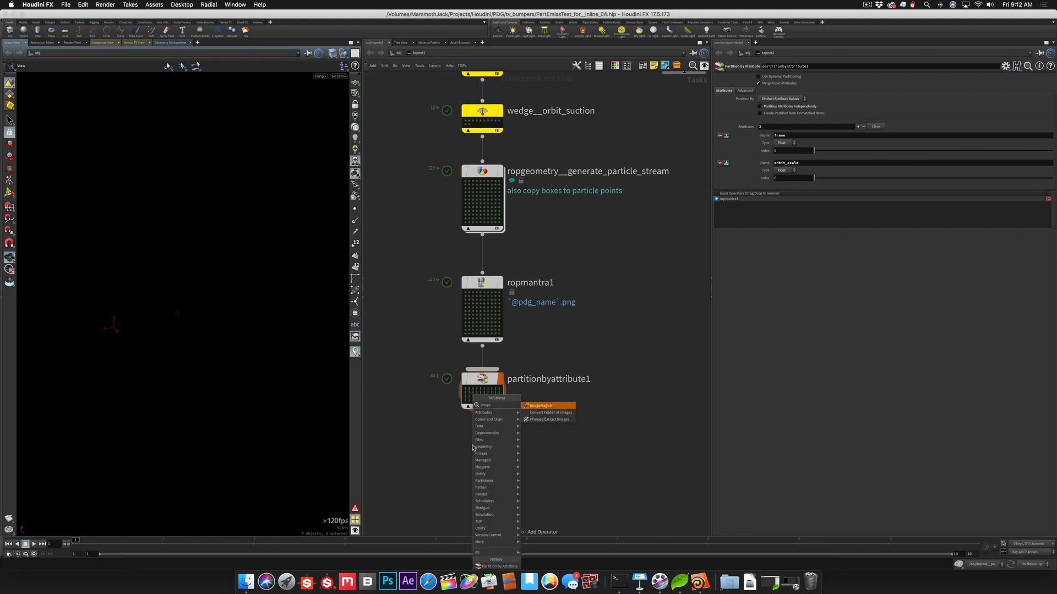
{"action": "key", "text": "Return"}
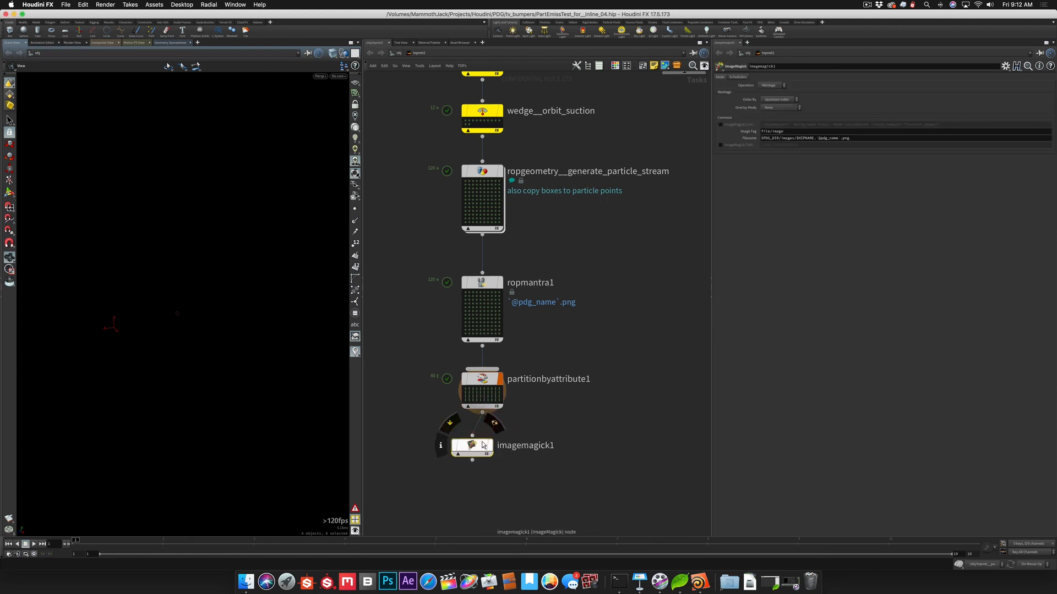
{"action": "left_click", "coordinate": [485, 443]}
{"action": "left_click", "coordinate": [499, 441]}
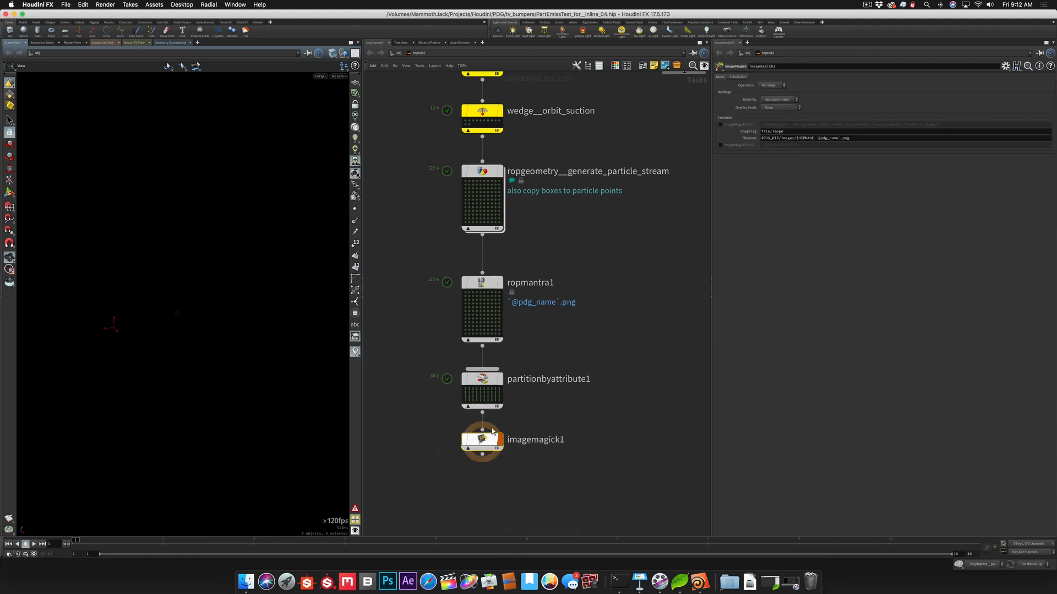
Set imagemagick1's operation to Composite and its composite operation to Soft Light
{"action": "left_click", "coordinate": [771, 85]}
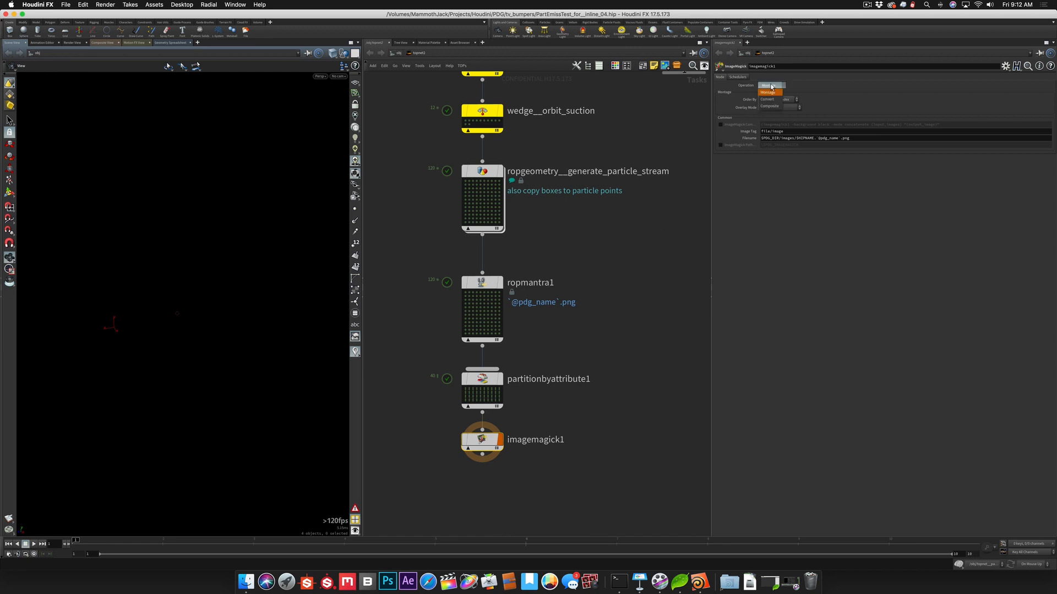
{"action": "left_click", "coordinate": [773, 107]}
{"action": "left_click", "coordinate": [773, 99]}
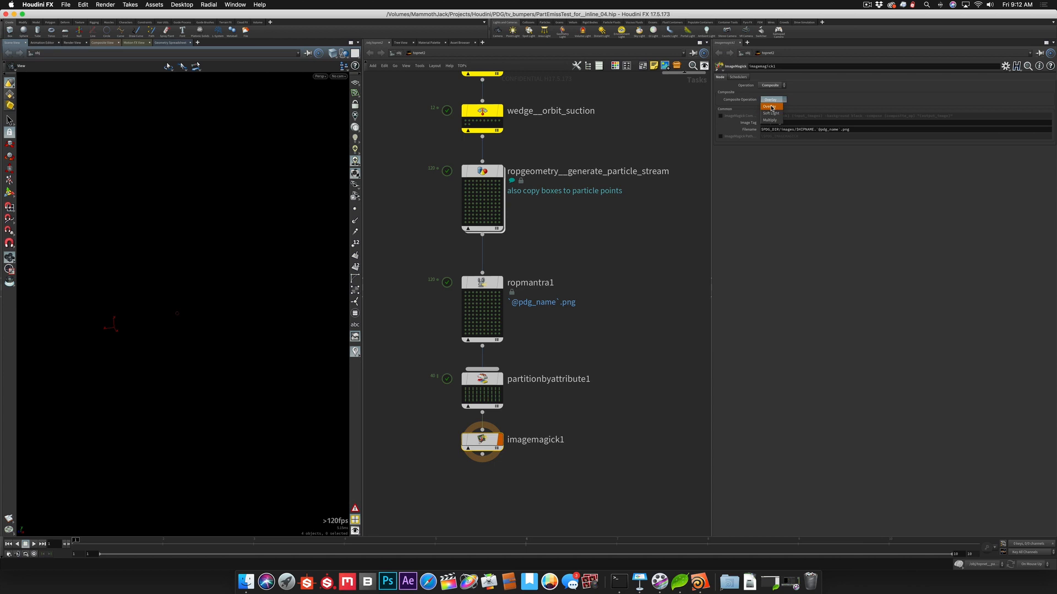
{"action": "left_click", "coordinate": [771, 114]}
Cook the imagemagick1 node, saving the scene's changes before cooking
{"action": "right_click", "coordinate": [479, 441]}
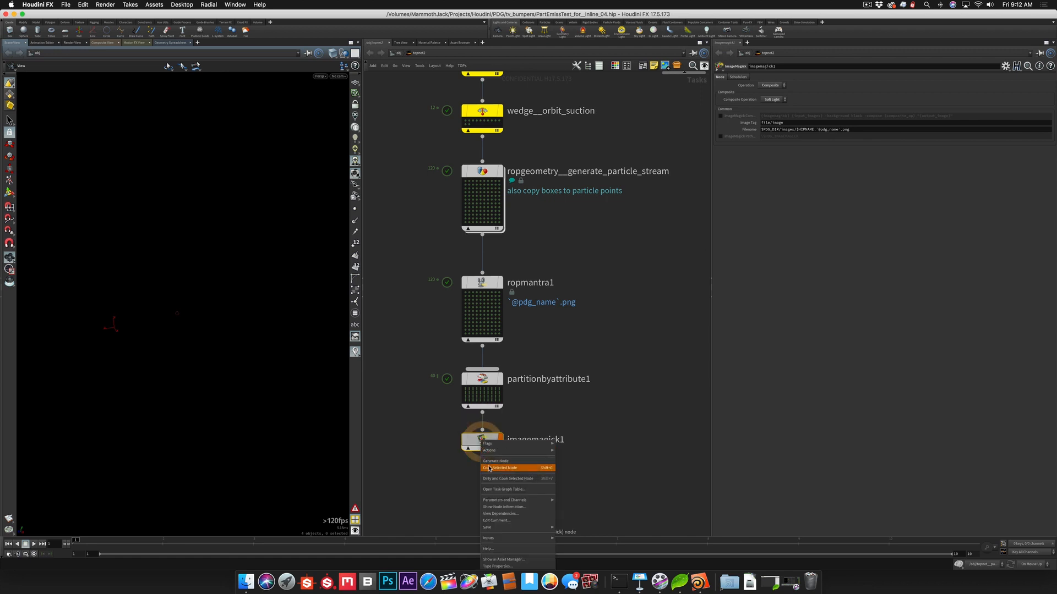
{"action": "left_click", "coordinate": [490, 467]}
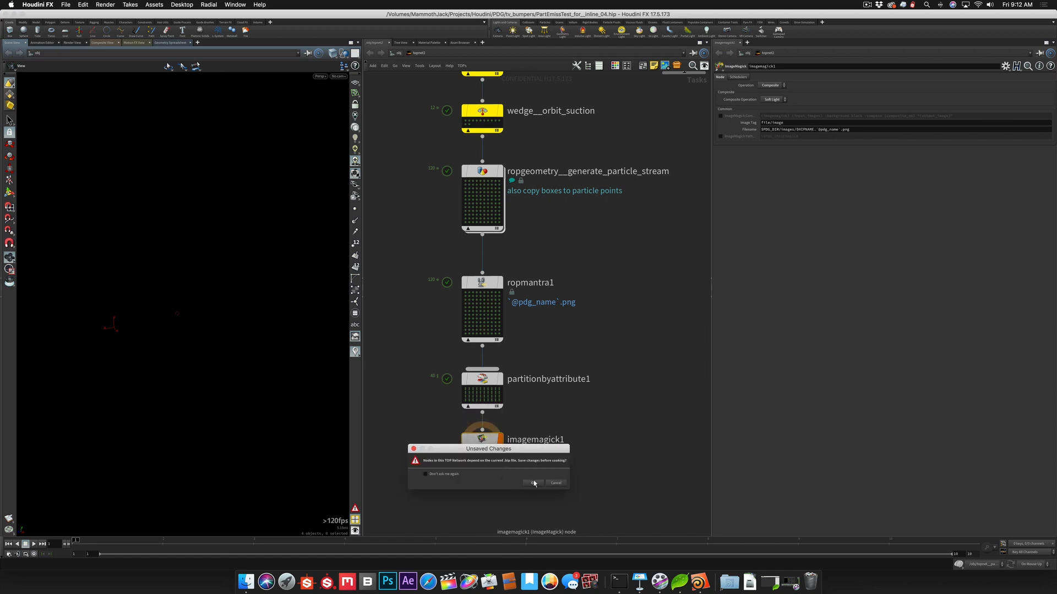
{"action": "left_click", "coordinate": [533, 483]}
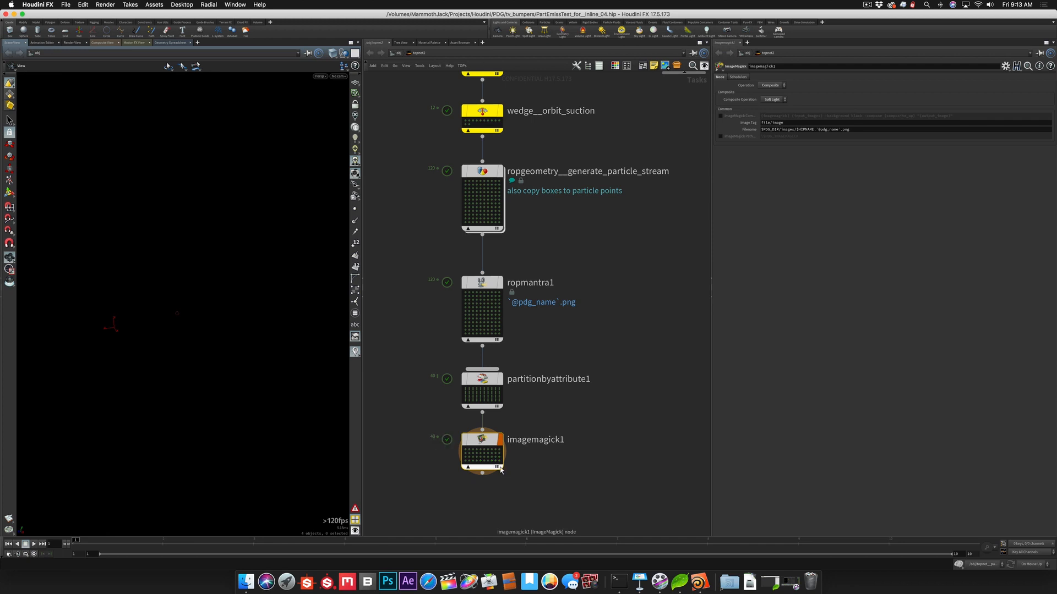
View the output of a work item in imagemagick1's last row, inspect the composited particles up close, and close MPlay
{"action": "right_click", "coordinate": [498, 462]}
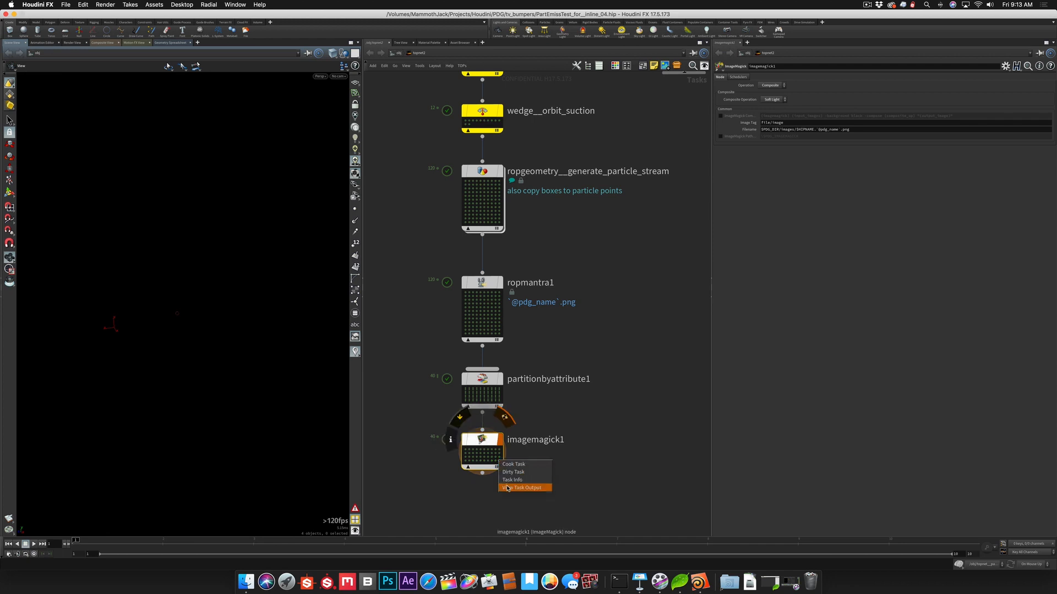
{"action": "left_click", "coordinate": [508, 487]}
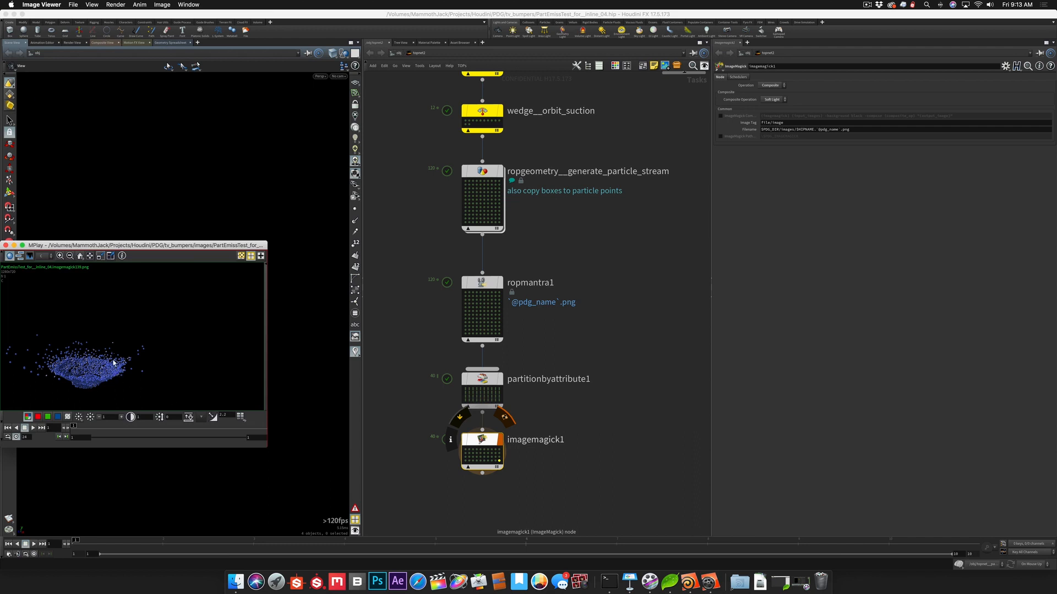
{"action": "left_click_drag", "start_coordinate": [170, 246], "coordinate": [303, 177]}
{"action": "scroll", "coordinate": [264, 300], "scroll_direction": "up", "scroll_amount": 2}
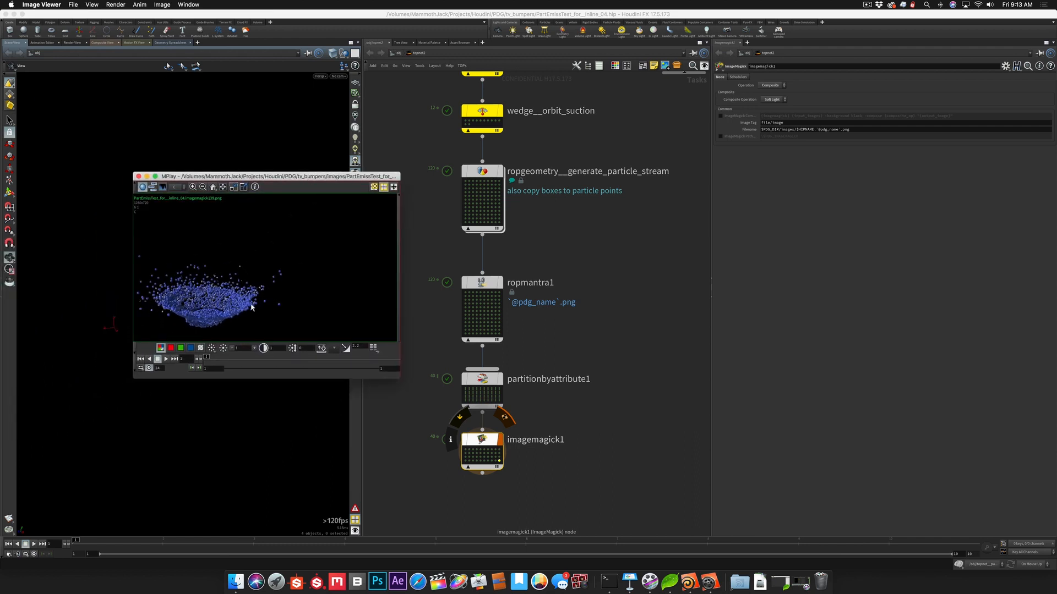
{"action": "scroll", "coordinate": [263, 291], "scroll_direction": "up", "scroll_amount": 1}
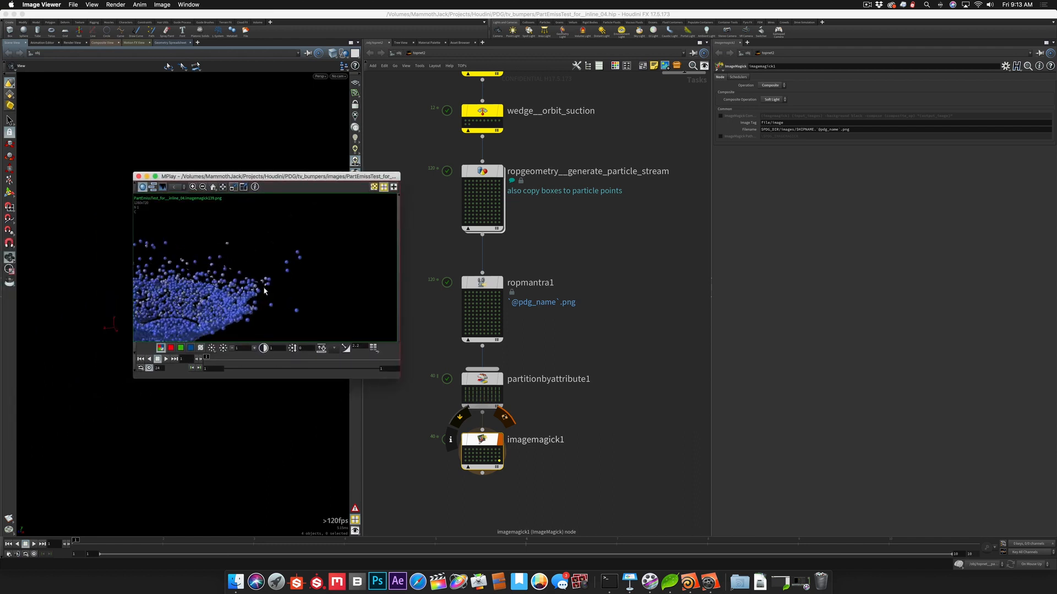
{"action": "scroll", "coordinate": [233, 301], "scroll_direction": "down", "scroll_amount": 1}
{"action": "scroll", "coordinate": [218, 315], "scroll_direction": "down", "scroll_amount": 2}
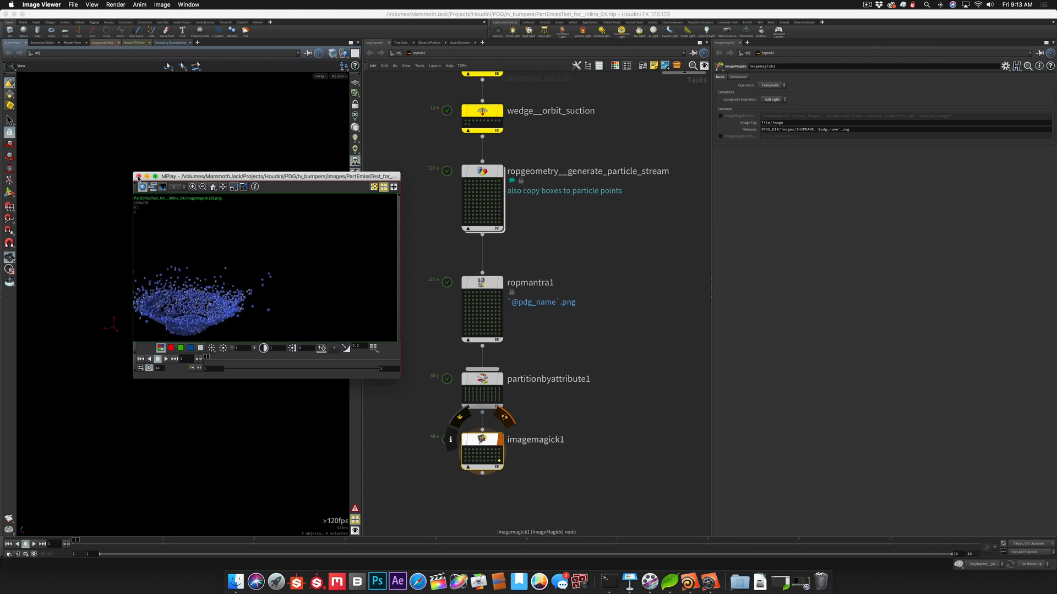
{"action": "left_click", "coordinate": [138, 177]}
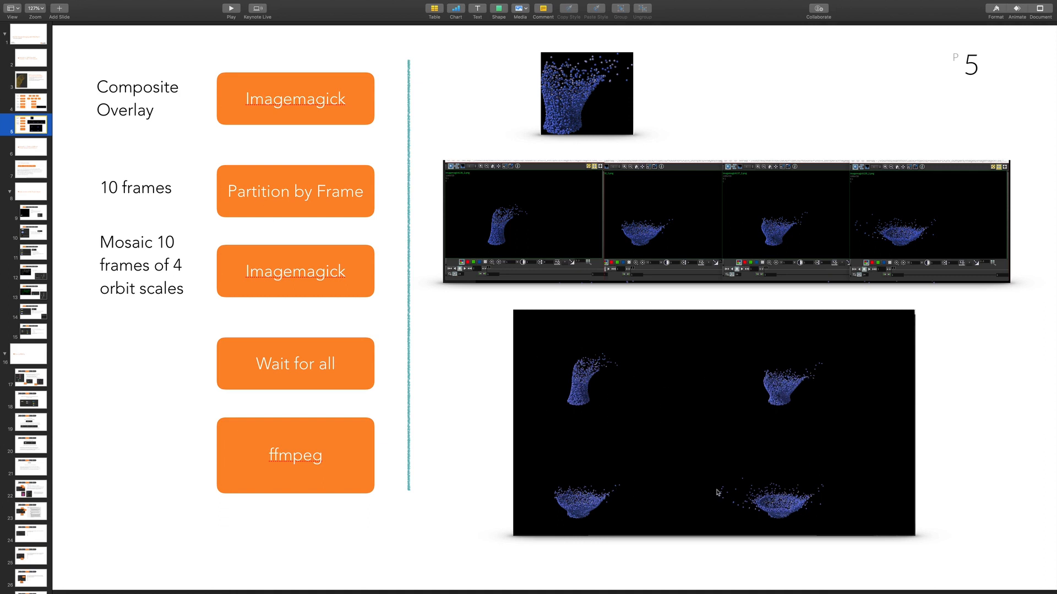
Return from Keynote to Houdini and add a Partition by Frame node below imagemagick1, connected to its output
{"action": "key", "text": "super+Tab"}
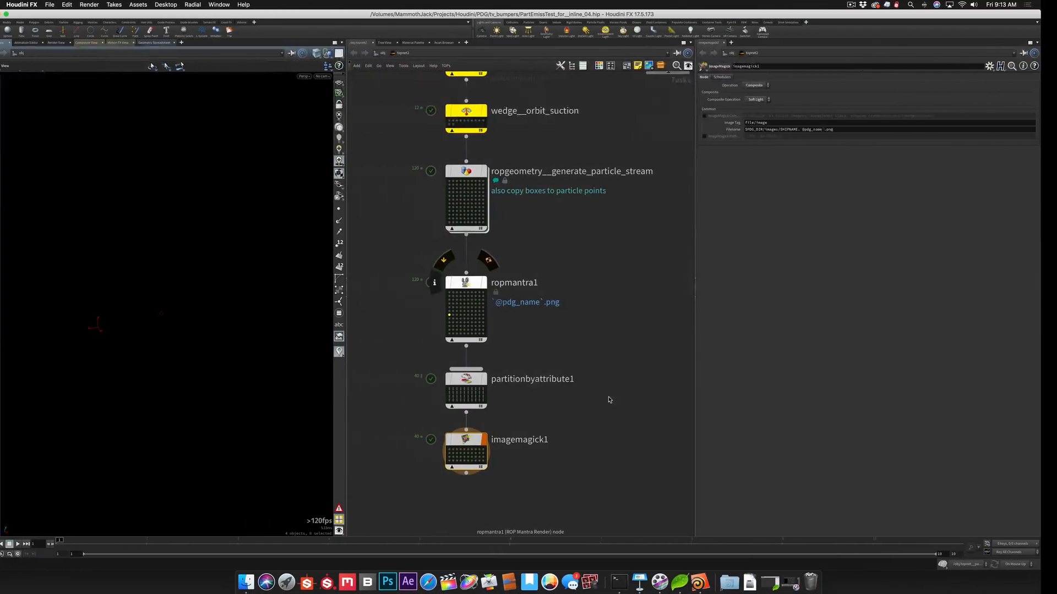
{"action": "middle_click_drag", "start_coordinate": [572, 472], "coordinate": [578, 397]}
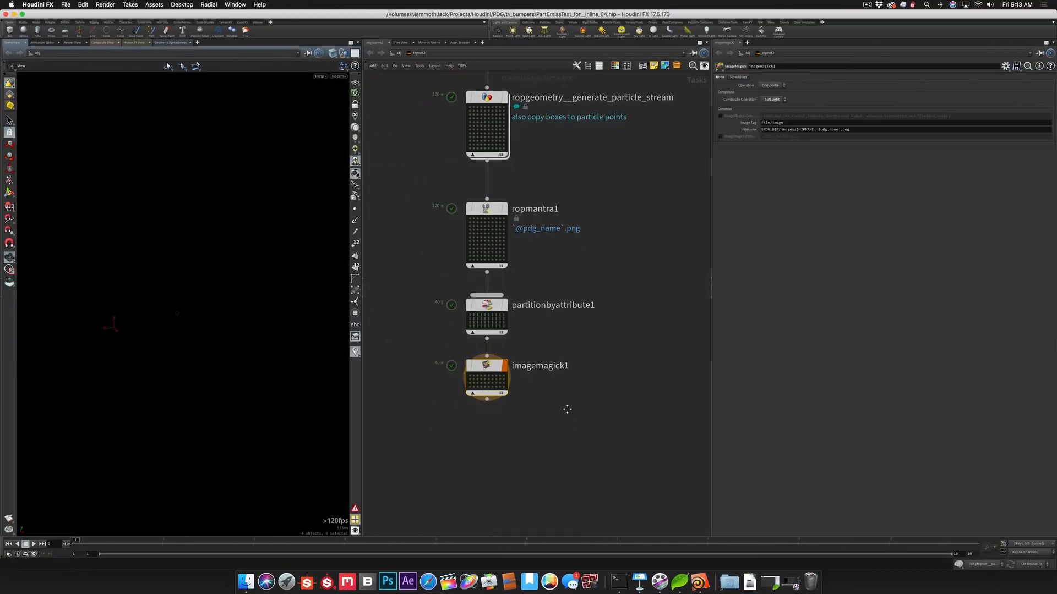
{"action": "key", "text": "Tab"}
{"action": "type", "text": "partit"}
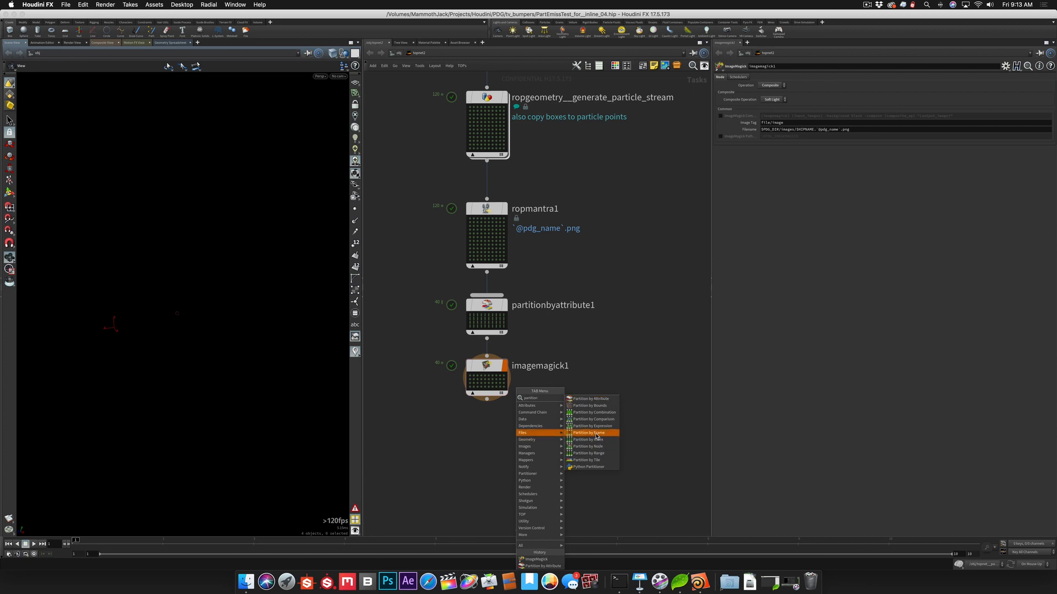
{"action": "left_click", "coordinate": [589, 433]}
{"action": "left_click", "coordinate": [492, 426]}
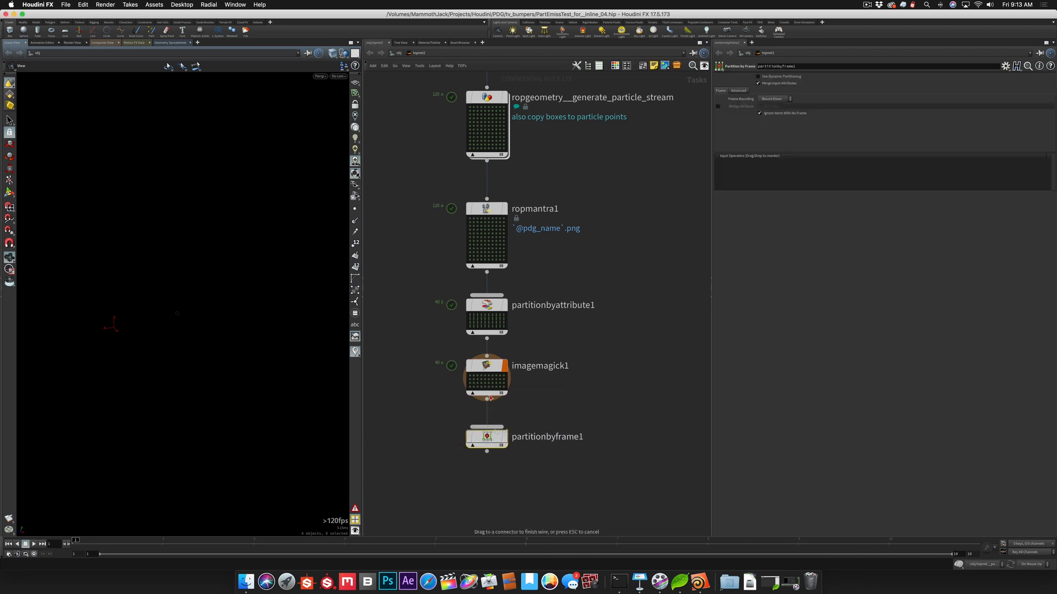
Cook the partitionbyframe1 node, saving the scene's changes before cooking
{"action": "right_click", "coordinate": [490, 438]}
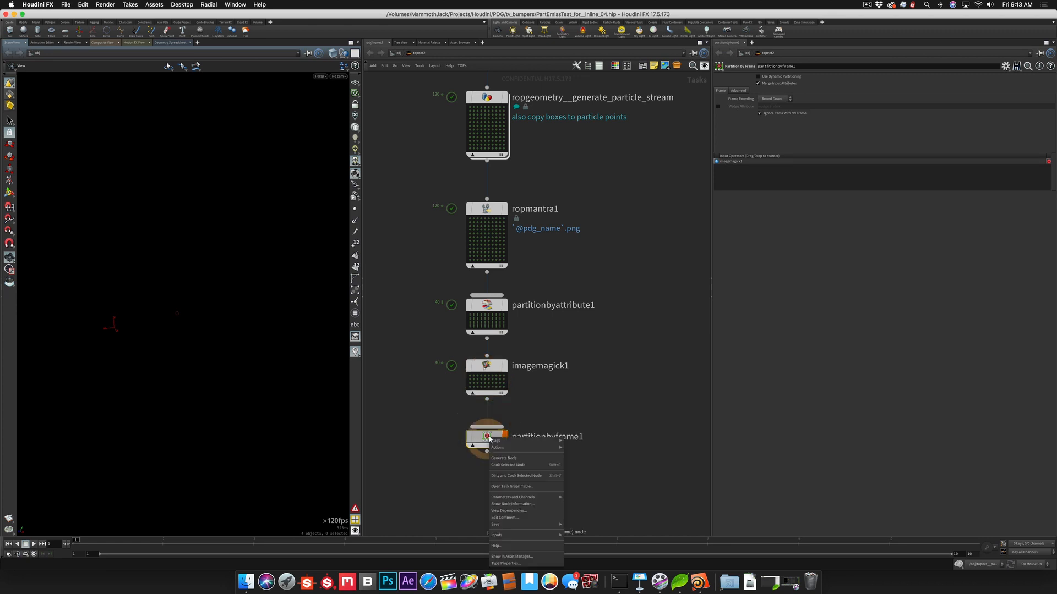
{"action": "left_click", "coordinate": [500, 466]}
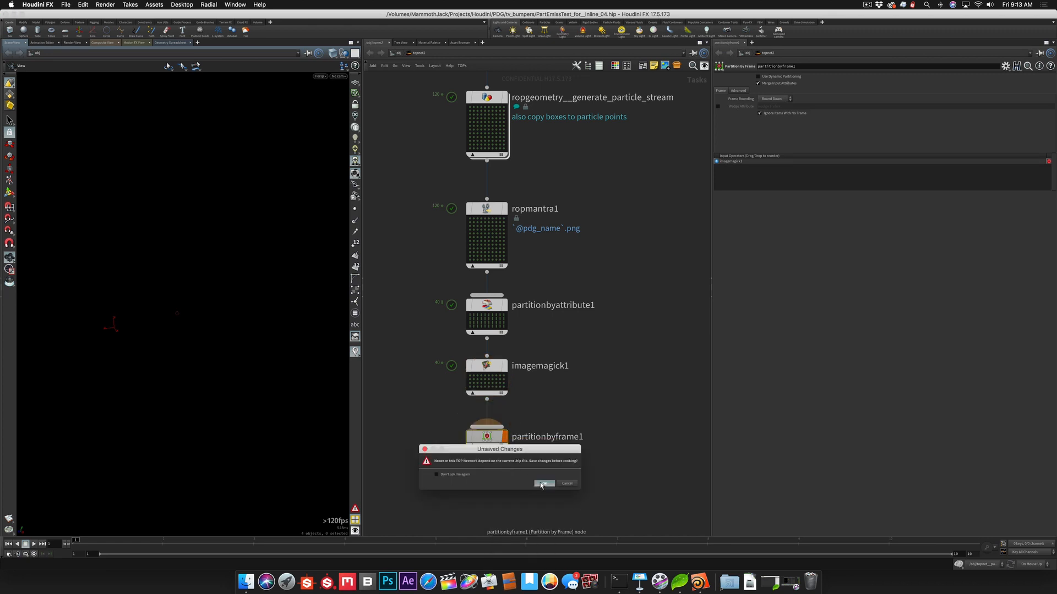
{"action": "left_click", "coordinate": [542, 485]}
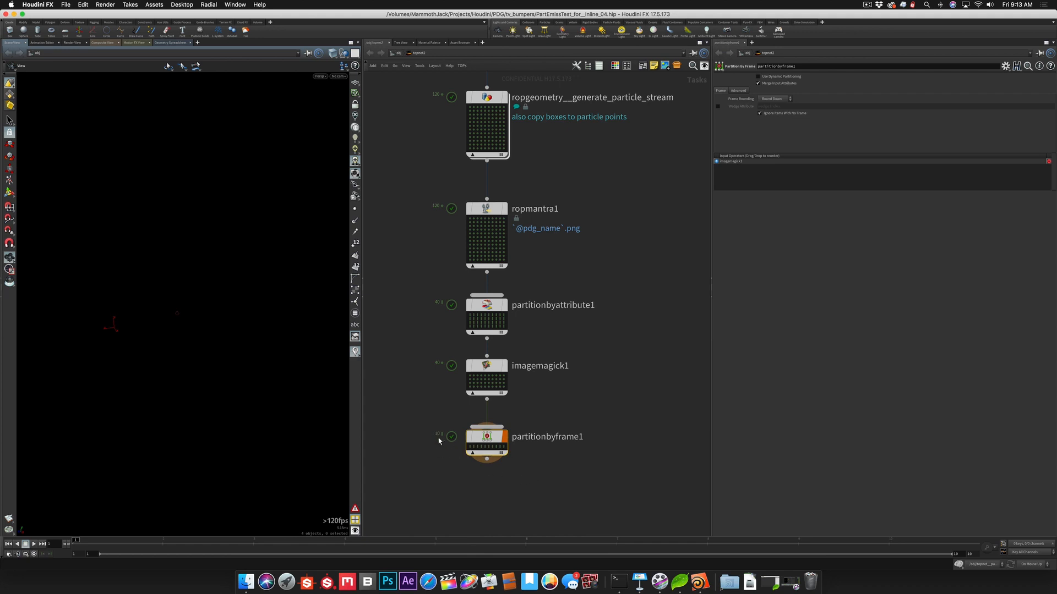
Return from the Keynote slide to Houdini and add a Wait for All node connected directly below partitionbyframe1, as the display node
{"action": "mouse_move", "coordinate": [500, 451]}
{"action": "middle_click_drag", "start_coordinate": [521, 469], "coordinate": [524, 432]}
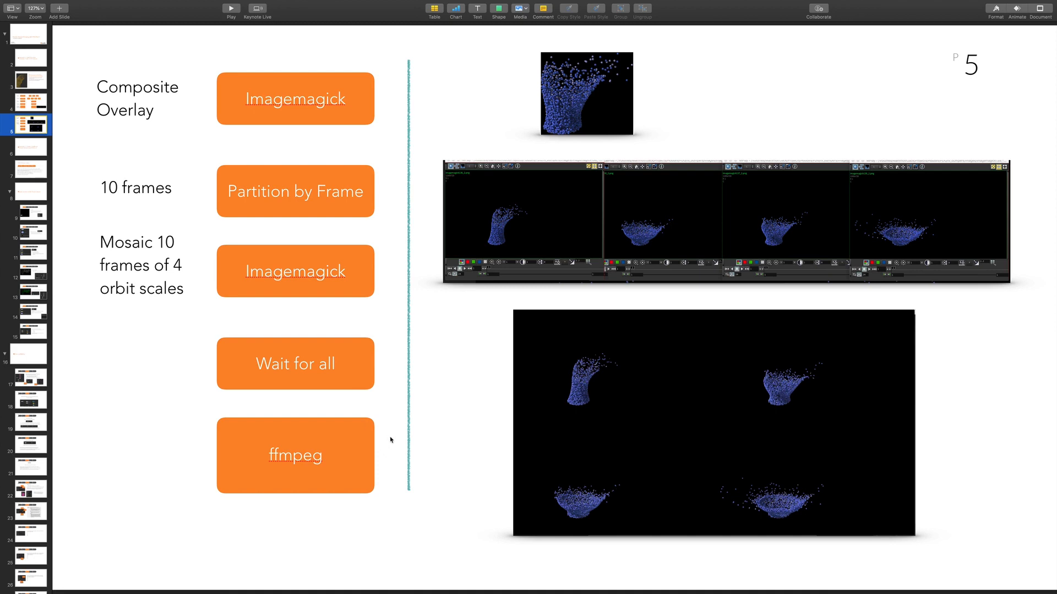
{"action": "key", "text": "ctrl+Left"}
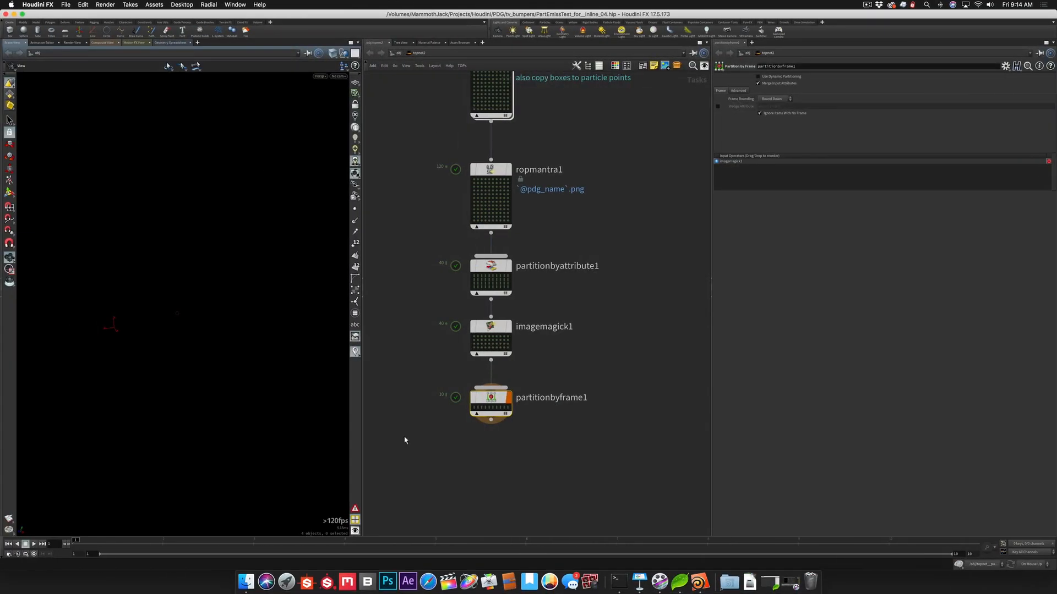
{"action": "key", "text": "Tab"}
{"action": "type", "text": "wait"}
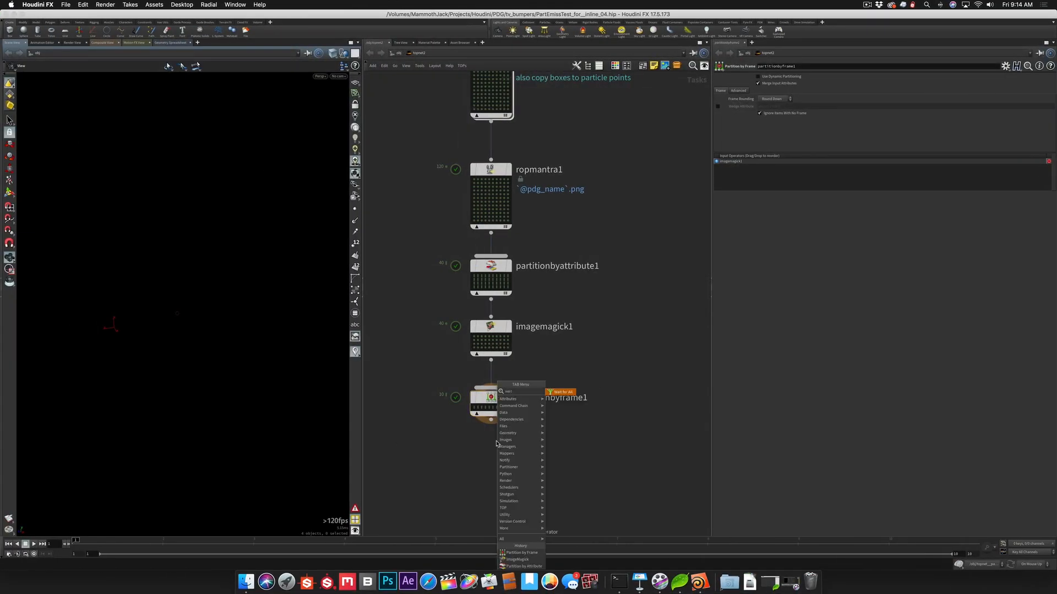
{"action": "key", "text": "Return"}
{"action": "left_click", "coordinate": [485, 457]}
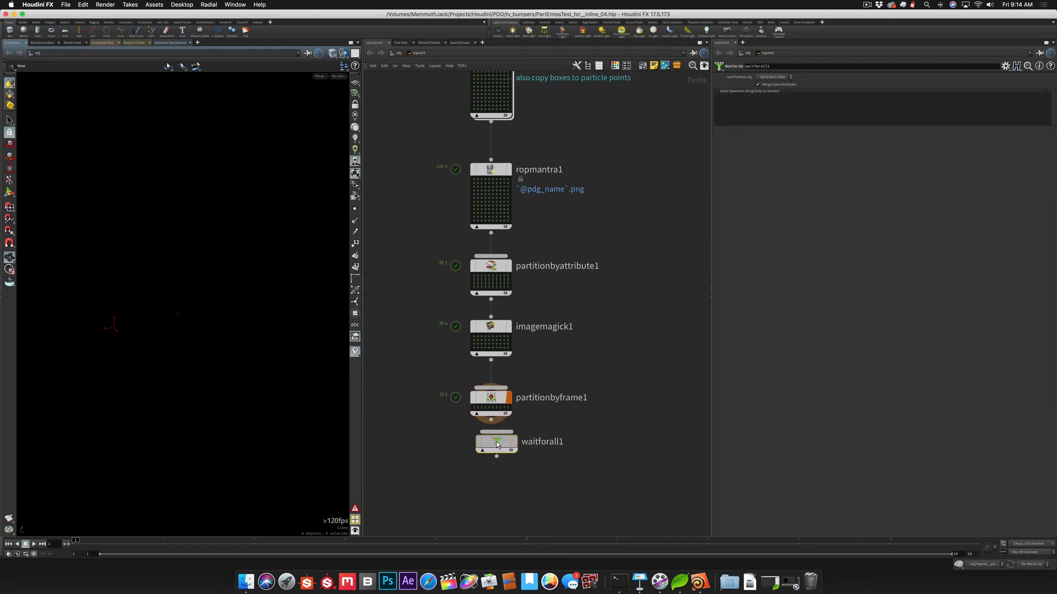
{"action": "left_click", "coordinate": [486, 457]}
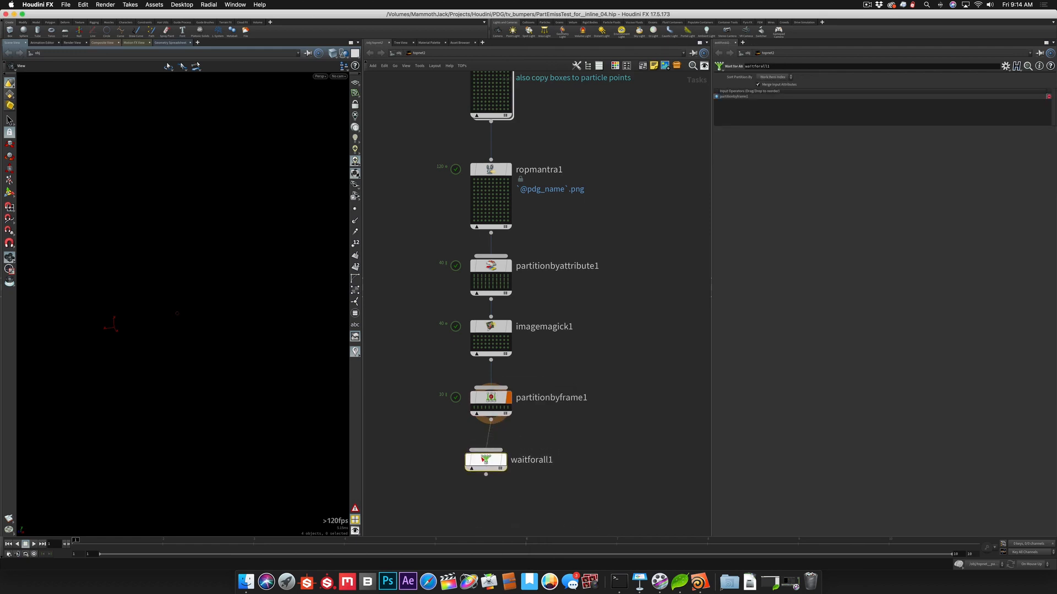
{"action": "left_click_drag", "start_coordinate": [503, 463], "coordinate": [509, 454]}
{"action": "left_click", "coordinate": [508, 452]}
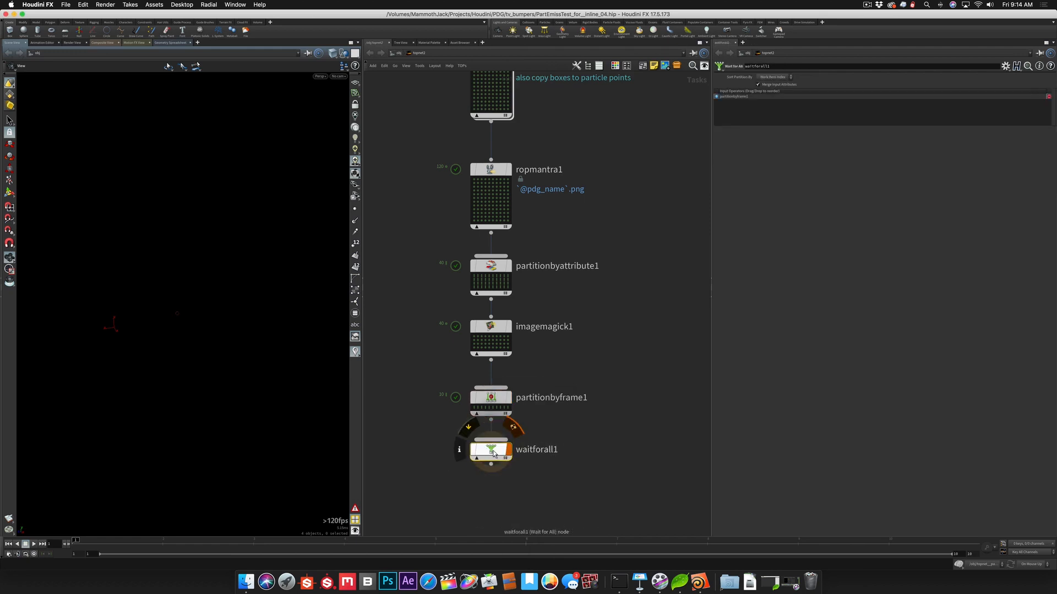
Add an FFmpeg Encode Video node below waitforall1, wire it to that node's output, and make it the display node
{"action": "key", "text": "Tab"}
{"action": "type", "text": "ffmp"}
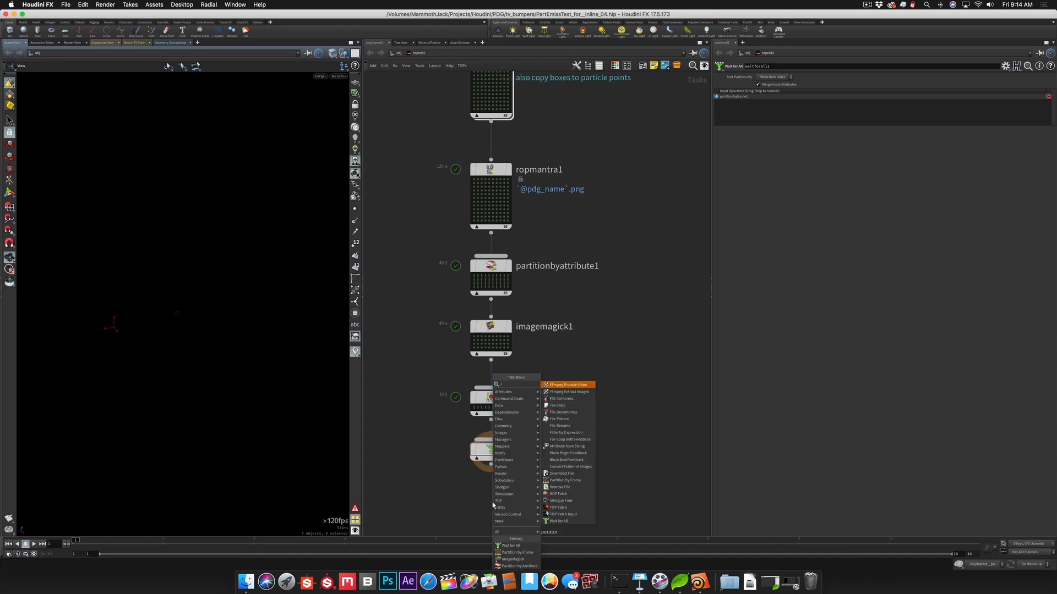
{"action": "left_click", "coordinate": [564, 385]}
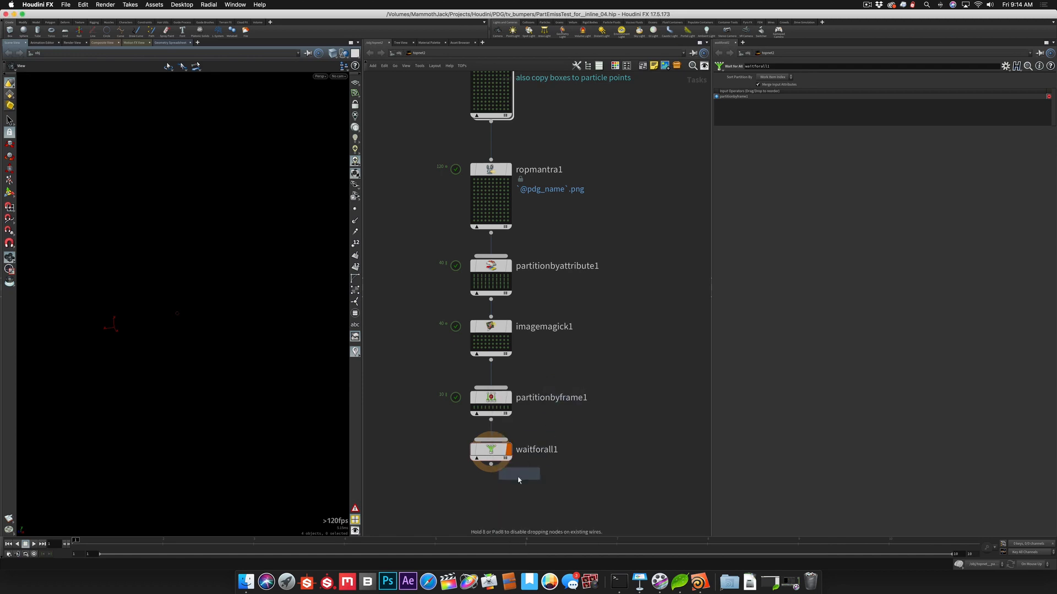
{"action": "left_click", "coordinate": [490, 499]}
{"action": "left_click_drag", "start_coordinate": [492, 476], "coordinate": [490, 489]}
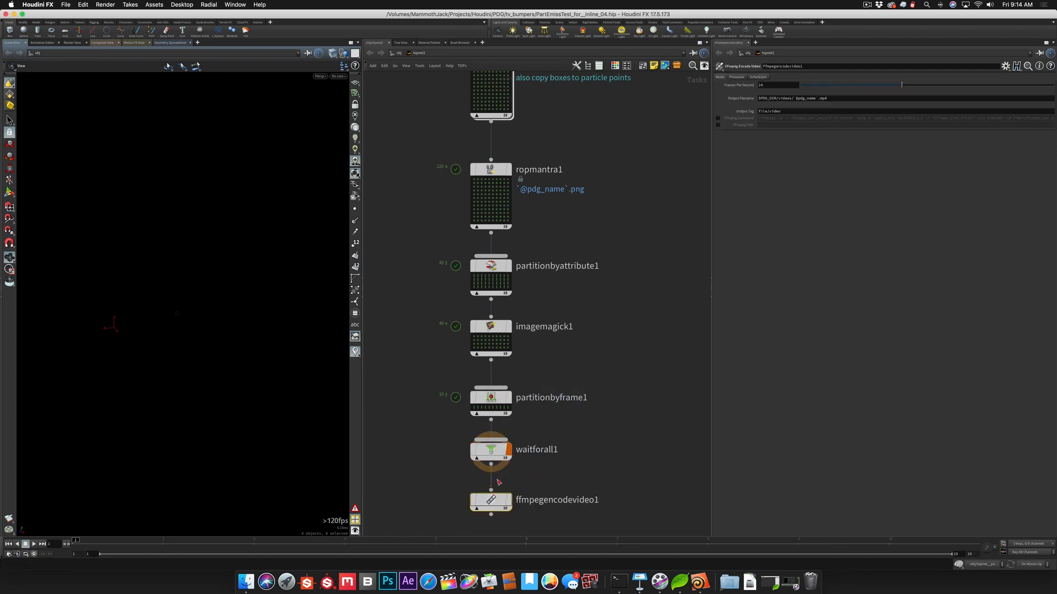
{"action": "left_click", "coordinate": [508, 499]}
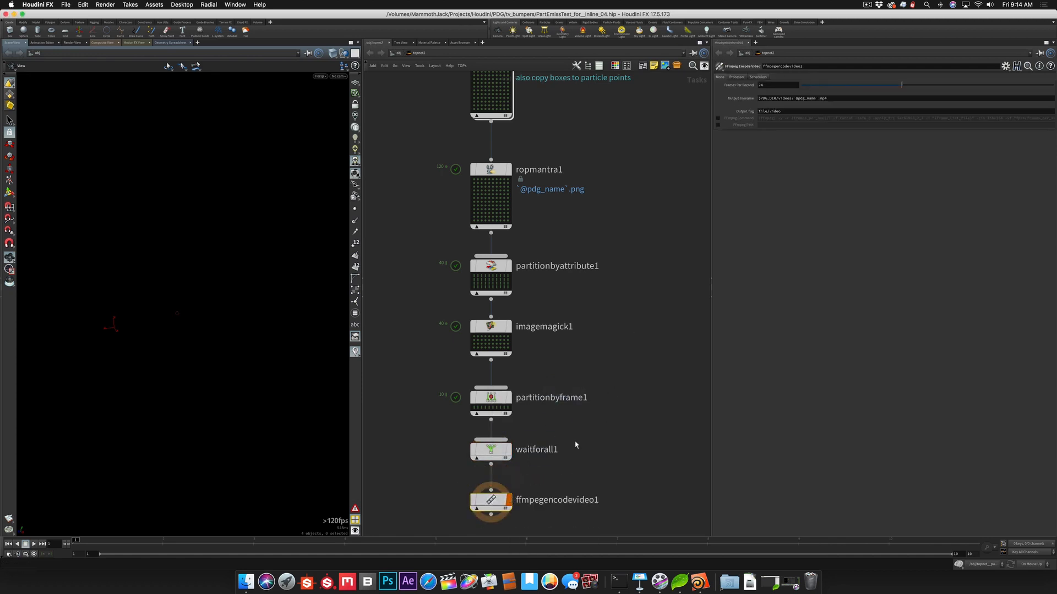
{"action": "middle_click_drag", "start_coordinate": [597, 450], "coordinate": [588, 405]}
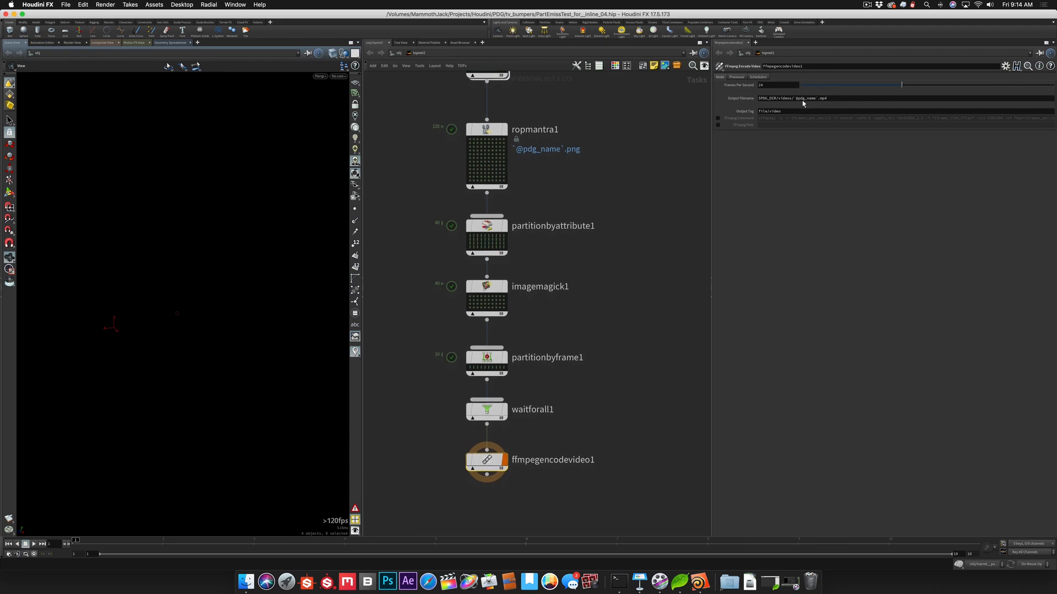
Move ffmpegencodevideo1 slightly closer to waitforall1 and try to cook it, saving the scene's changes first
{"action": "left_click_drag", "start_coordinate": [492, 464], "coordinate": [492, 457]}
{"action": "right_click", "coordinate": [492, 457]}
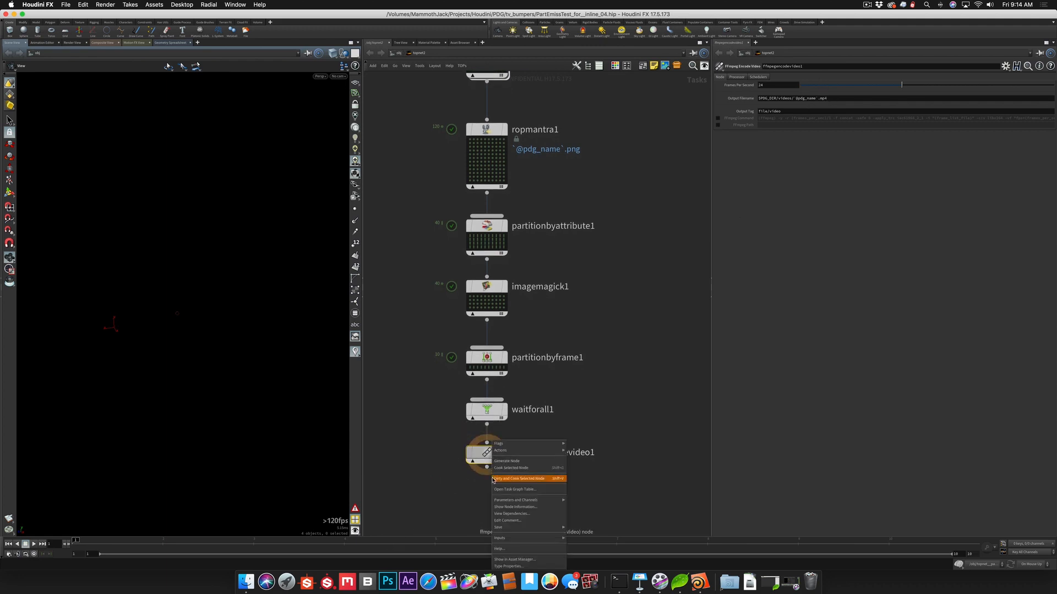
{"action": "left_click", "coordinate": [496, 468]}
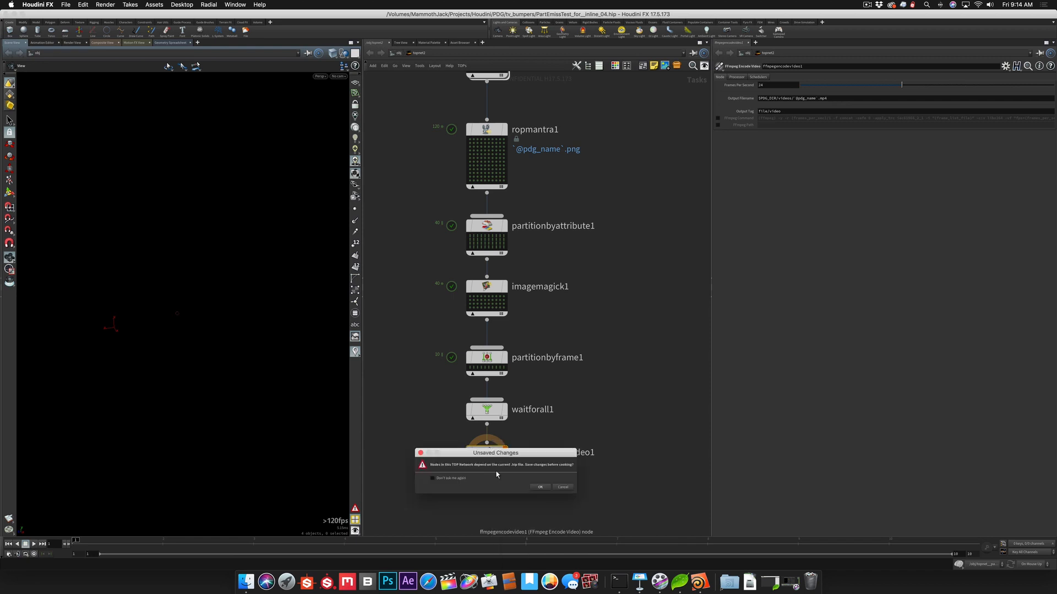
{"action": "left_click", "coordinate": [538, 489]}
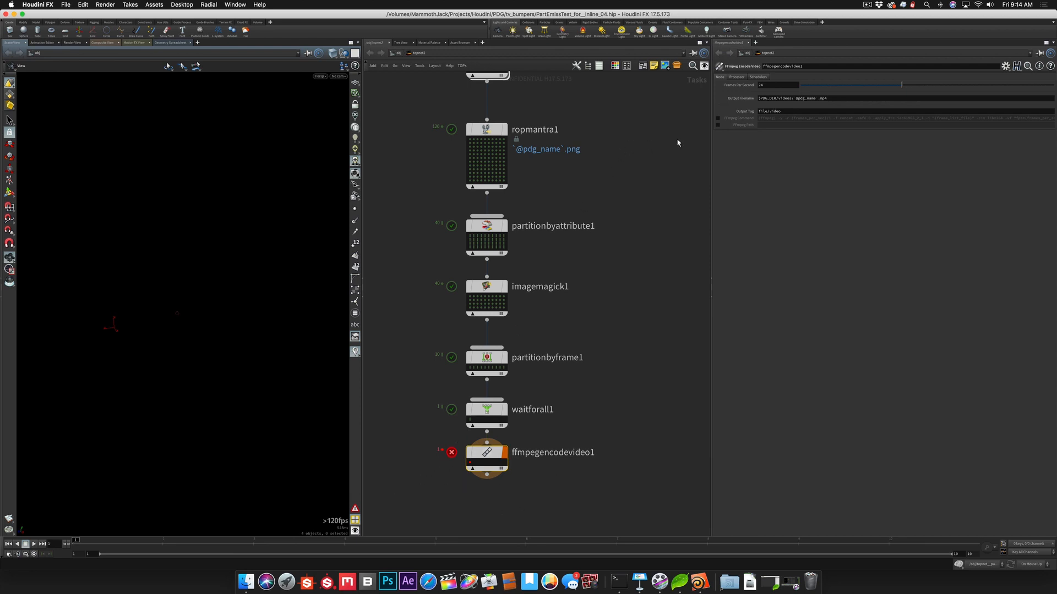
Enable the custom FFmpeg path on ffmpegencodevideo1 and set it to /Applications/Utilities/ffmpeg
{"action": "left_click", "coordinate": [718, 125]}
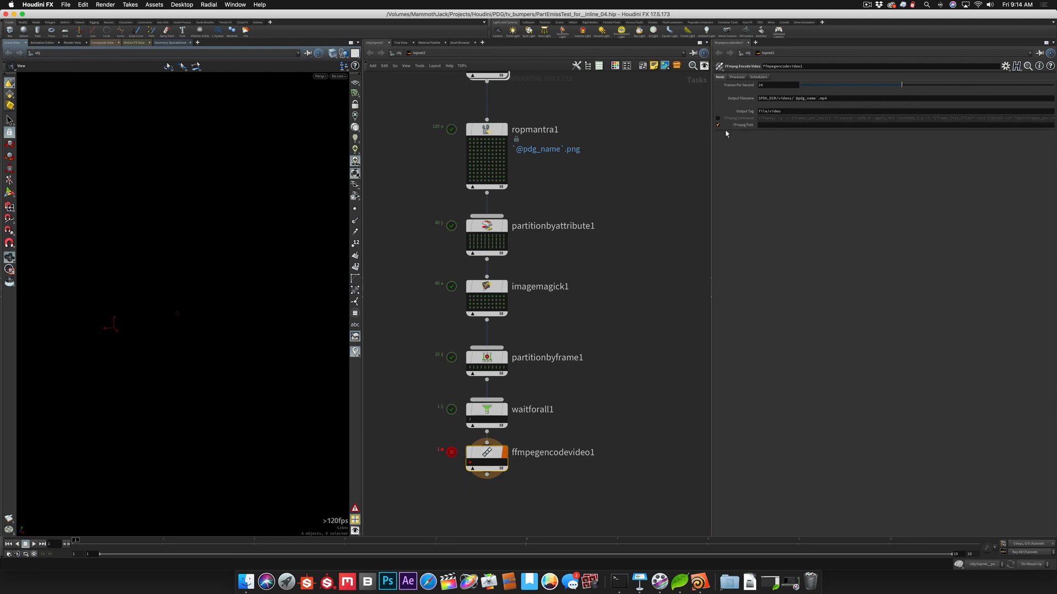
{"action": "left_click", "coordinate": [765, 127]}
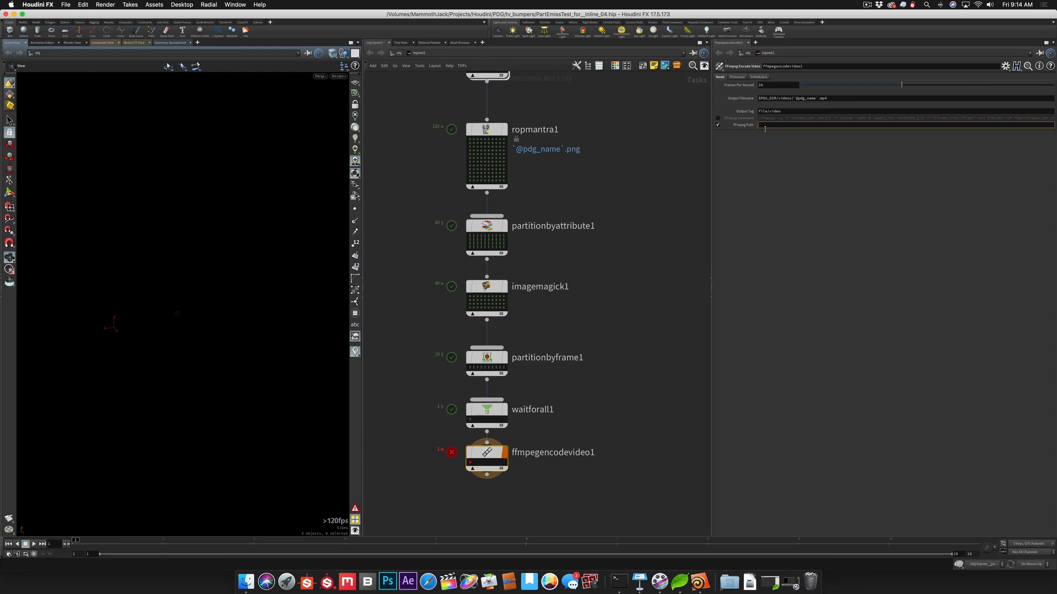
{"action": "type", "text": "/u"}
{"action": "type", "text": "eg"}
{"action": "key", "text": "Return"}
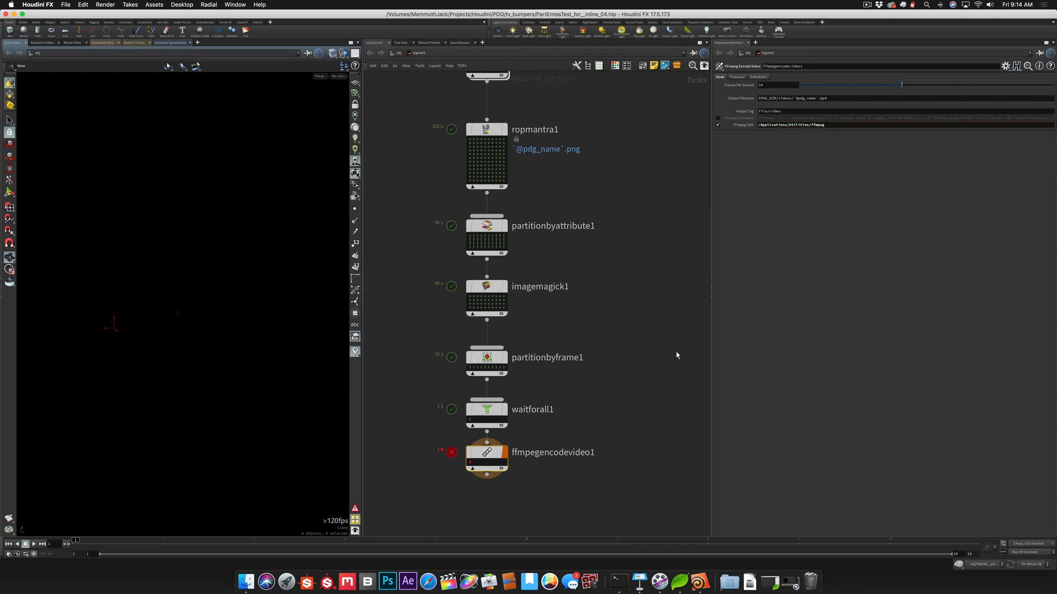
Dirty and cook ffmpegencodevideo1 with the custom FFmpeg path, saving the scene's changes before cooking
{"action": "right_click", "coordinate": [480, 456]}
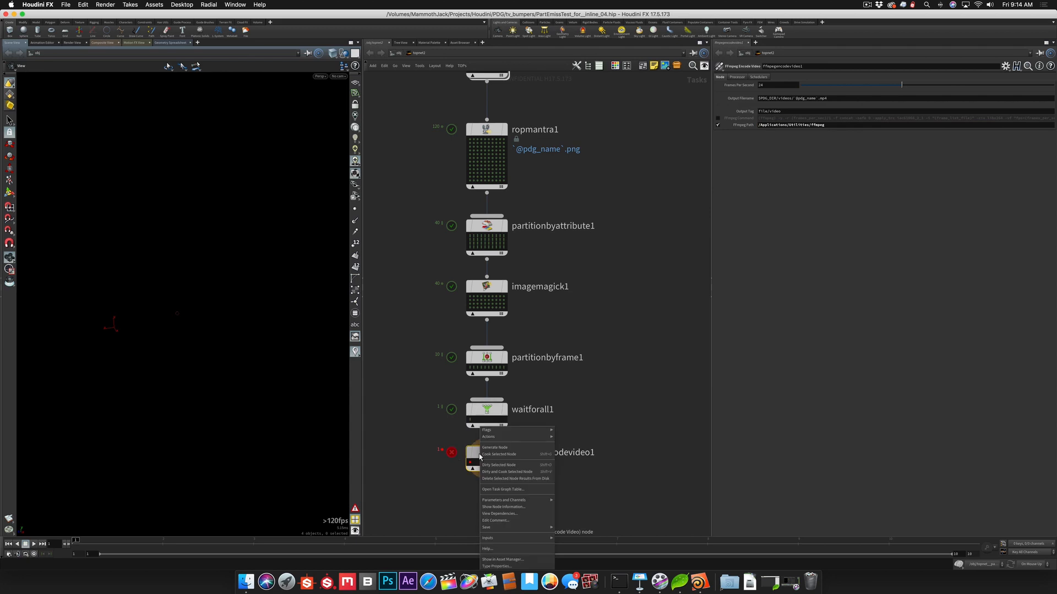
{"action": "left_click", "coordinate": [485, 472]}
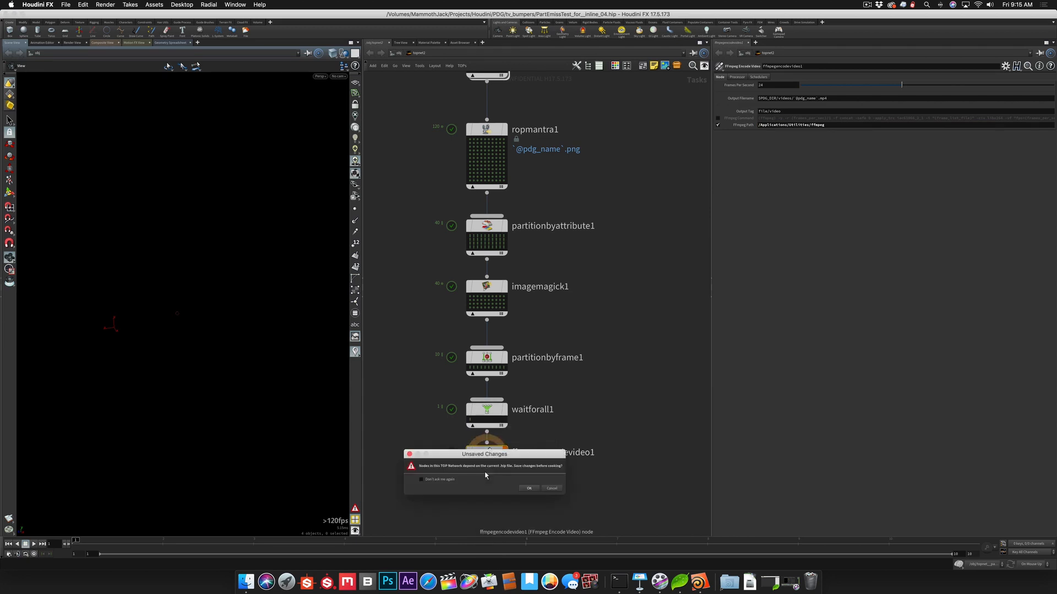
{"action": "left_click", "coordinate": [527, 488]}
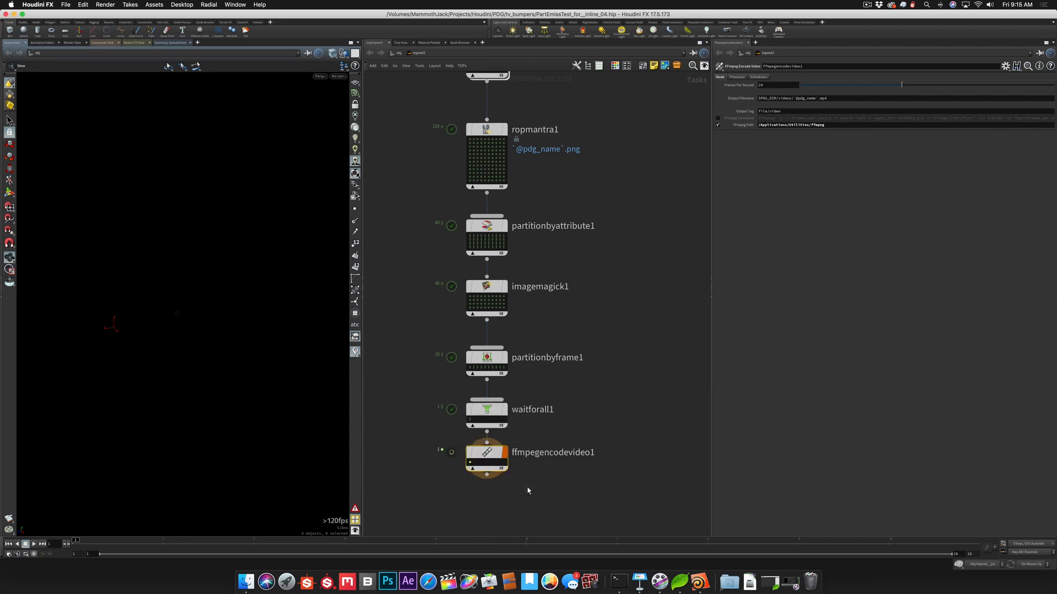
View the ffmpegencodevideo1 task output in Finder, play ffmpegencodevideo10_1.mp4 in QuickTime Player, and close the video
{"action": "right_click", "coordinate": [470, 464]}
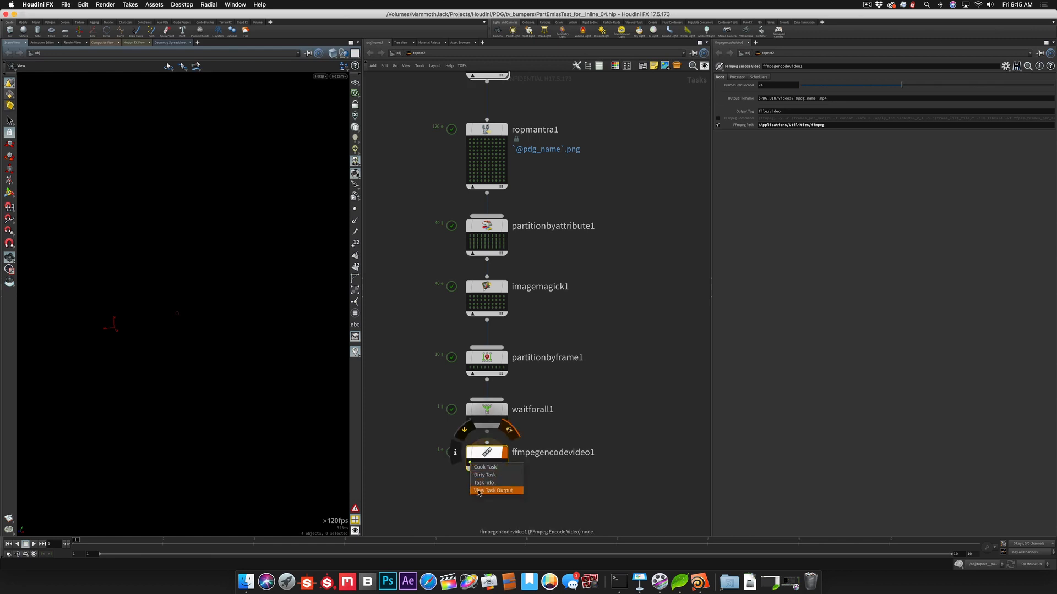
{"action": "left_click", "coordinate": [479, 490]}
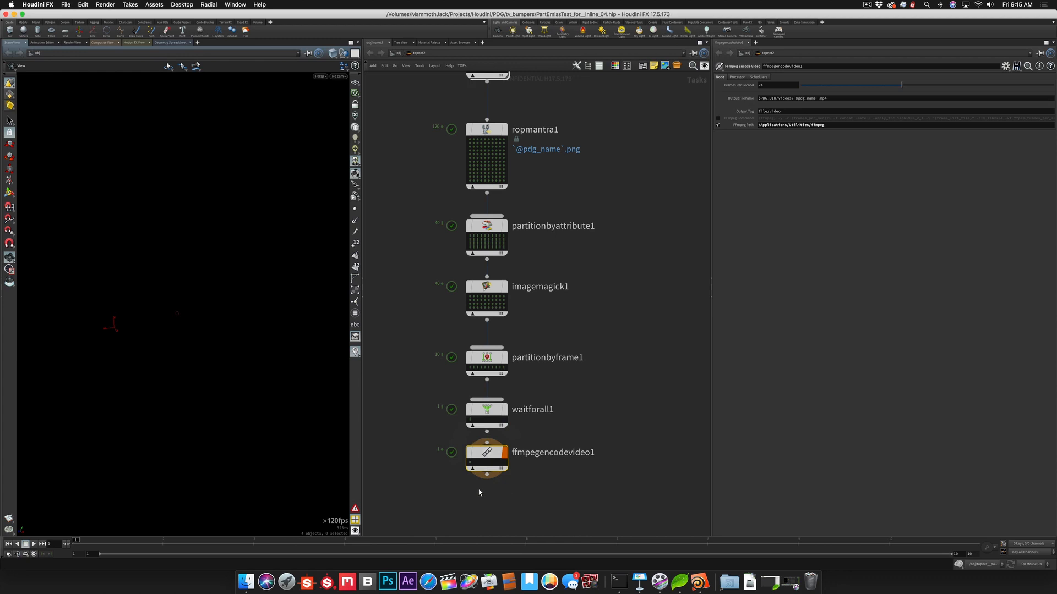
{"action": "right_click", "coordinate": [470, 463]}
{"action": "left_click", "coordinate": [479, 490]}
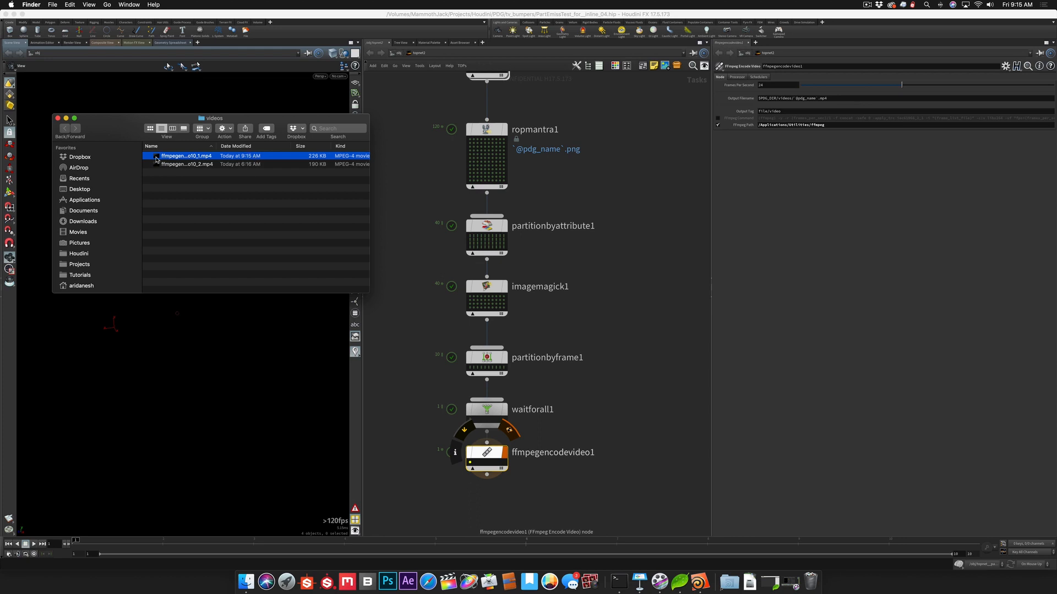
{"action": "double_click", "coordinate": [157, 159]}
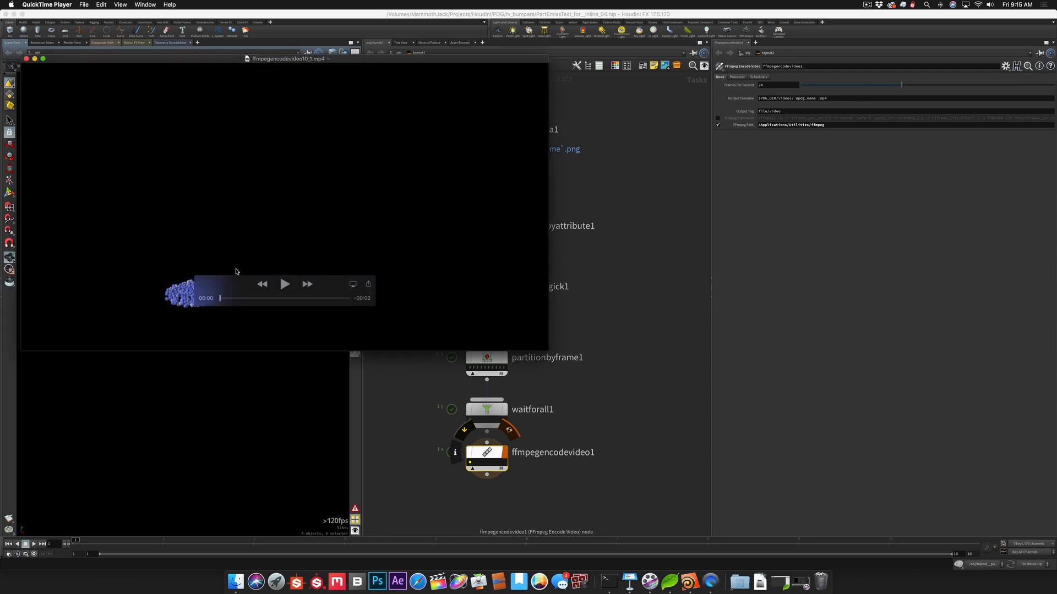
{"action": "left_click", "coordinate": [284, 285]}
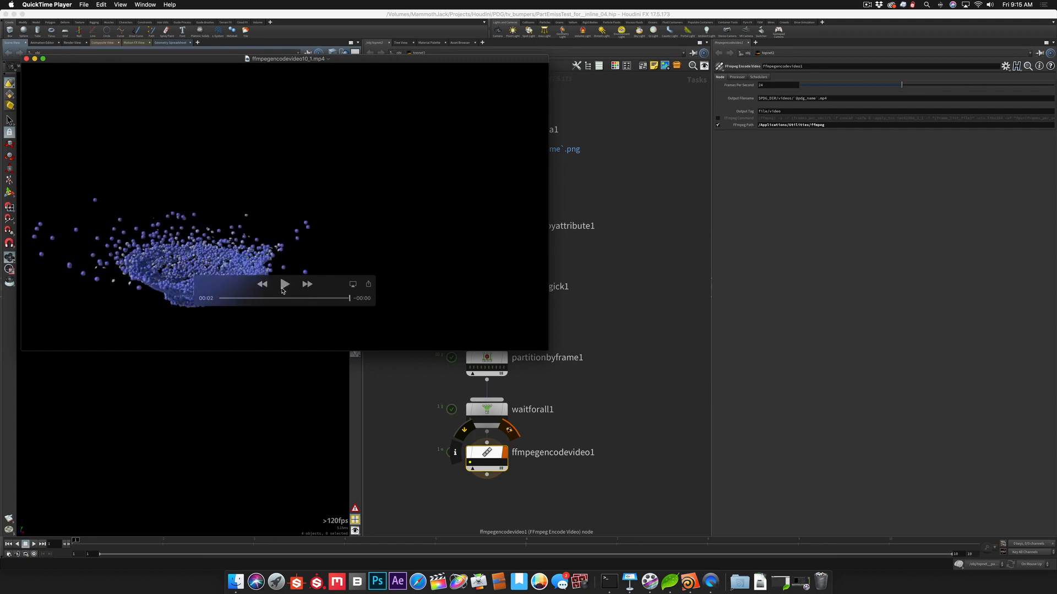
{"action": "left_click", "coordinate": [27, 59]}
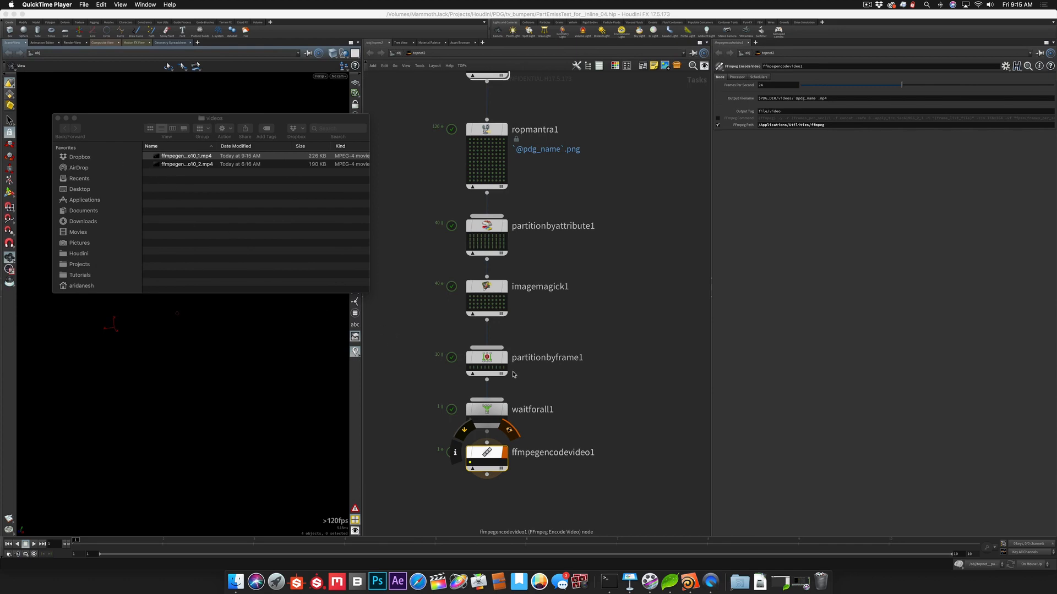
Review the Keynote slide's mosaic stage after Partition by Frame, and return to Houdini to inspect the imagemagick1 settings
{"action": "left_click", "coordinate": [504, 373]}
{"action": "key", "text": "ctrl+Right"}
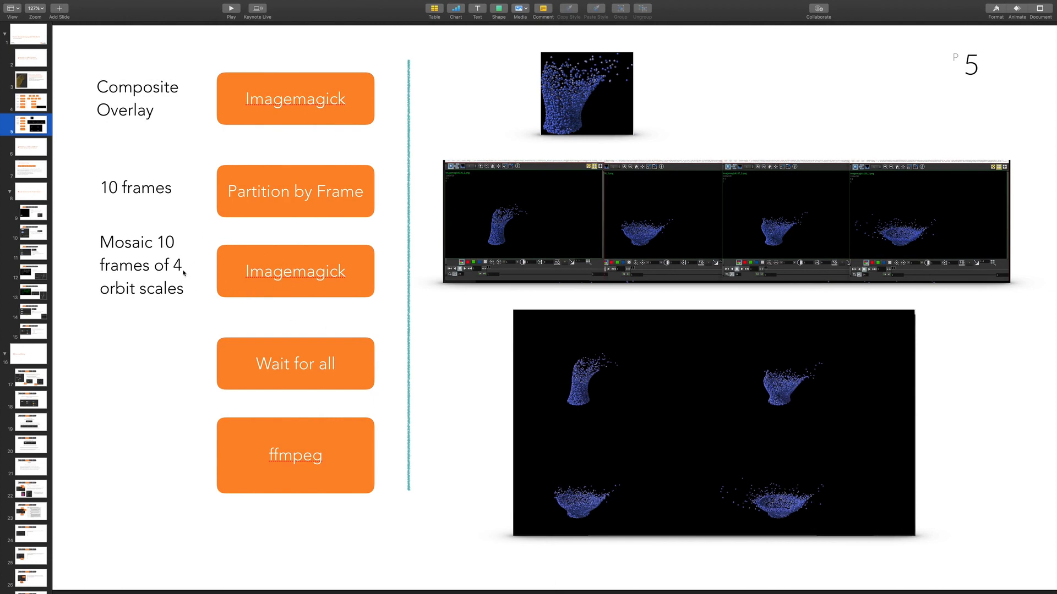
{"action": "key", "text": "ctrl+Left"}
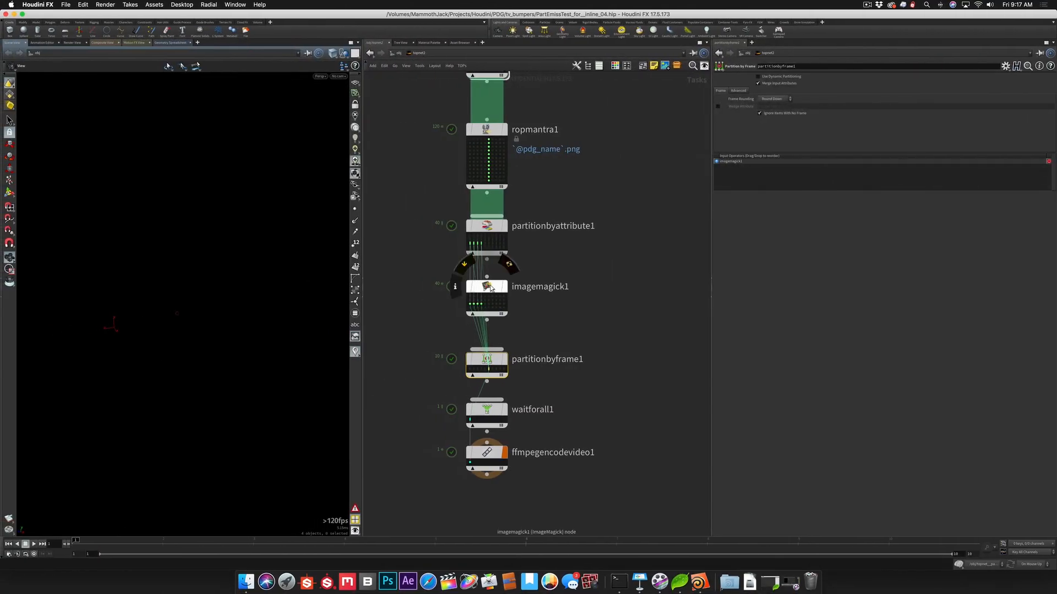
{"action": "left_click", "coordinate": [482, 288]}
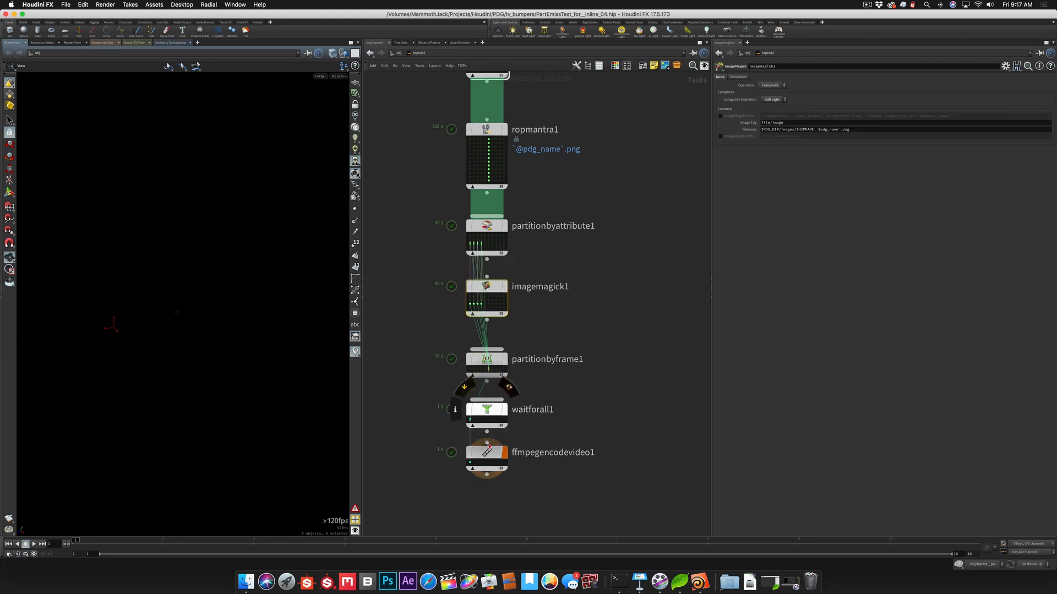
Move ffmpegencodevideo1 and waitforall1 down and insert a second ImageMagick node on the wire between partitionbyframe1 and waitforall1
{"action": "left_click_drag", "start_coordinate": [492, 455], "coordinate": [491, 489]}
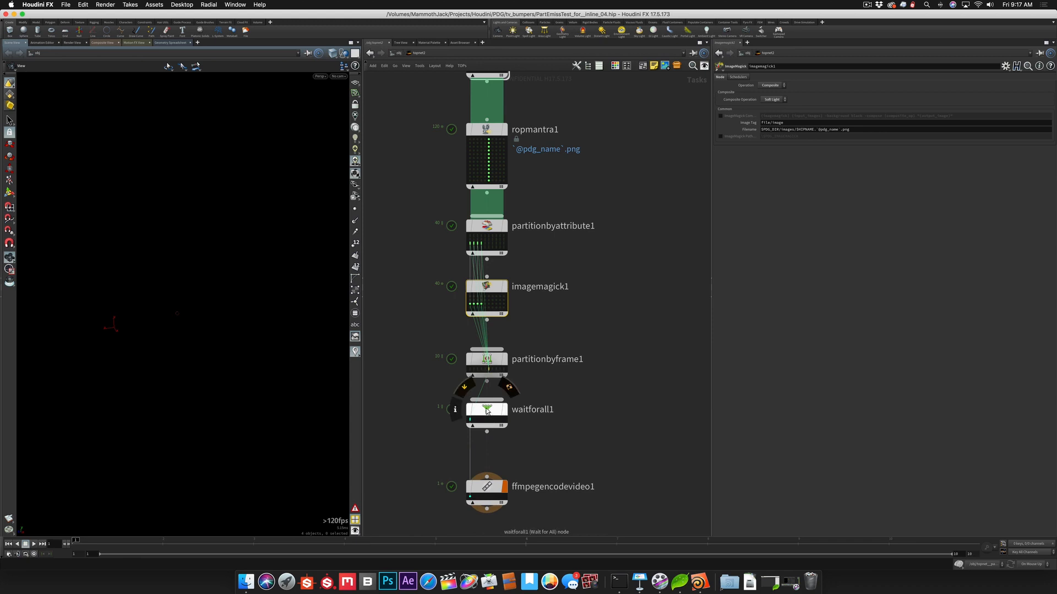
{"action": "left_click_drag", "start_coordinate": [489, 410], "coordinate": [488, 444]}
{"action": "left_click", "coordinate": [505, 420]}
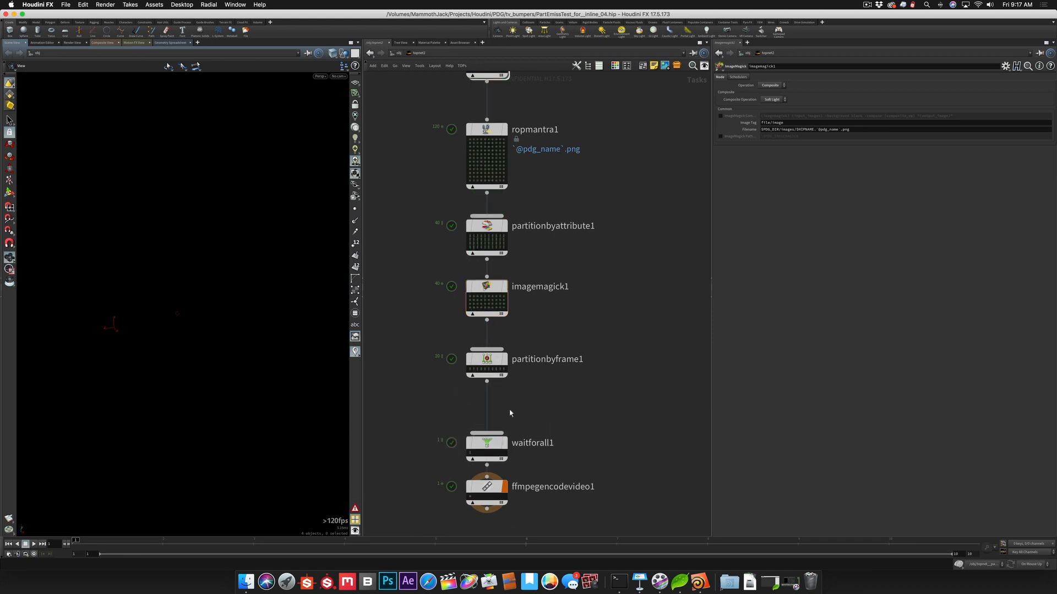
{"action": "key", "text": "Tab"}
{"action": "type", "text": "imagem"}
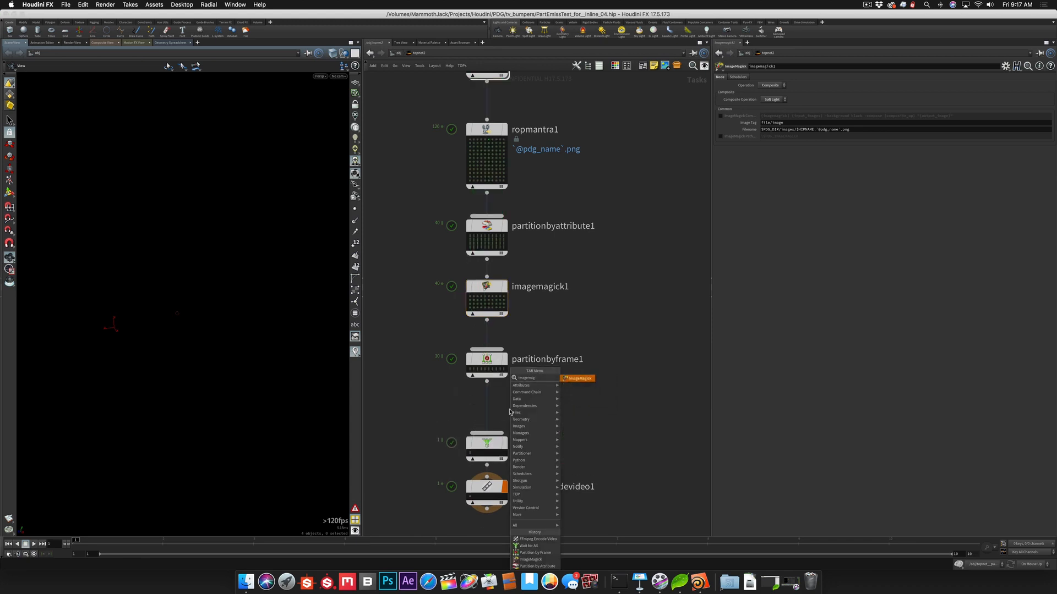
{"action": "key", "text": "Return"}
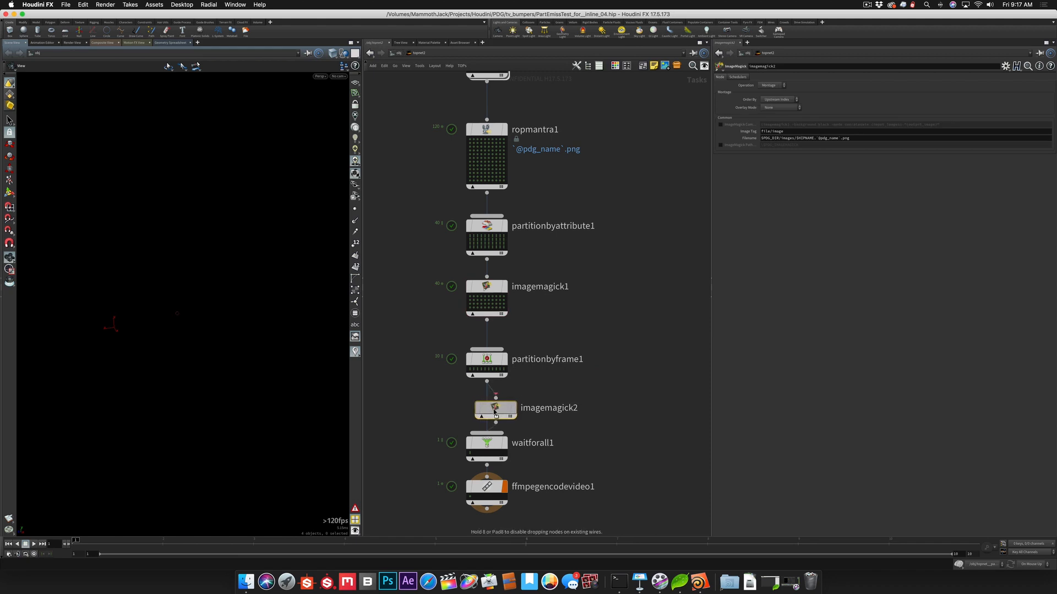
{"action": "left_click", "coordinate": [488, 413]}
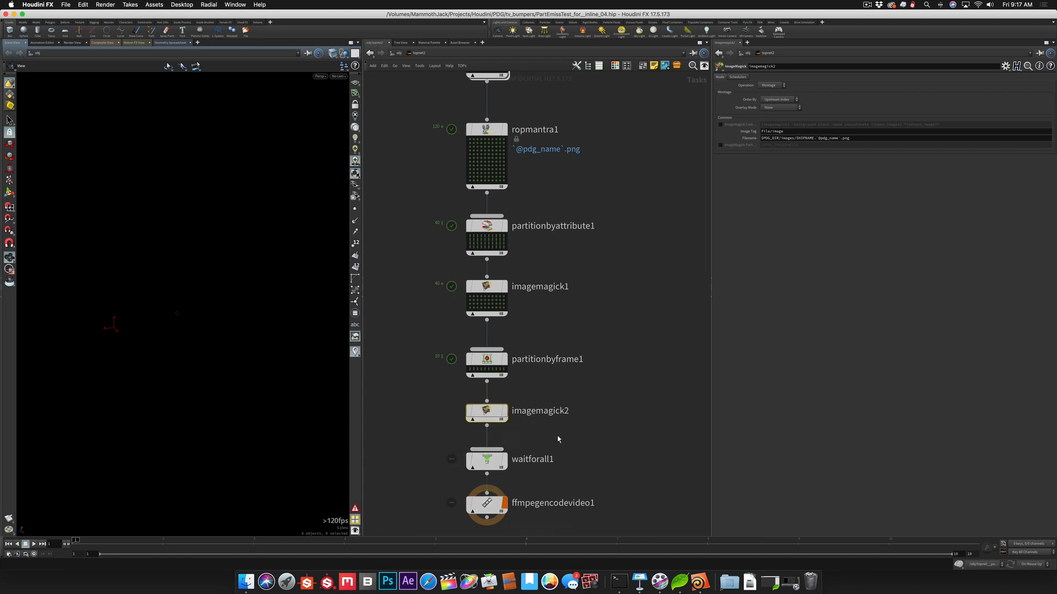
Dirty and cook ffmpegencodevideo1 again with imagemagick2 in the chain, saving the scene's changes first
{"action": "middle_click_drag", "start_coordinate": [557, 439], "coordinate": [567, 338]}
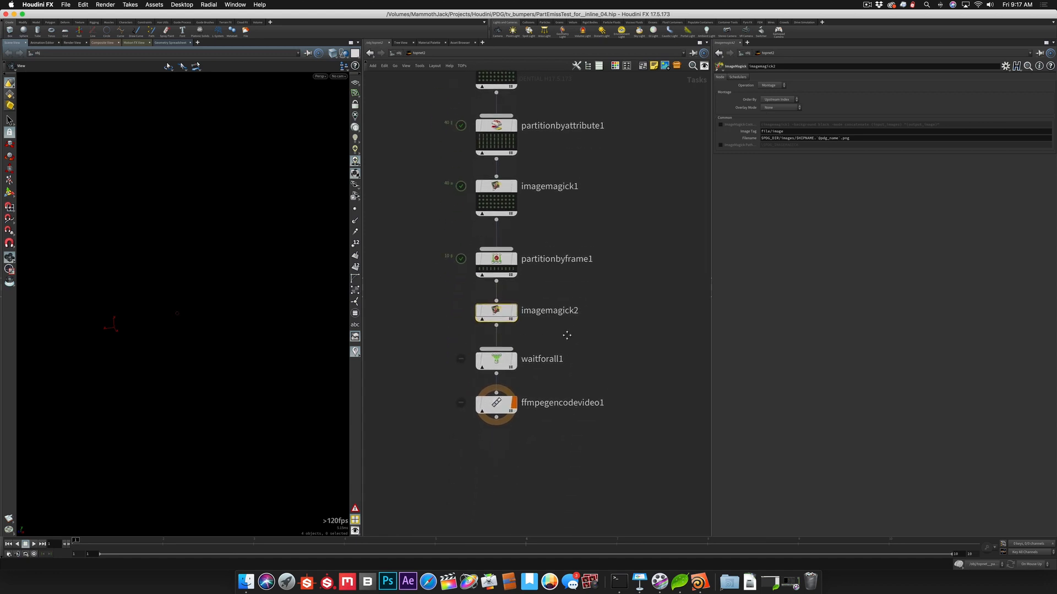
{"action": "right_click", "coordinate": [500, 405]}
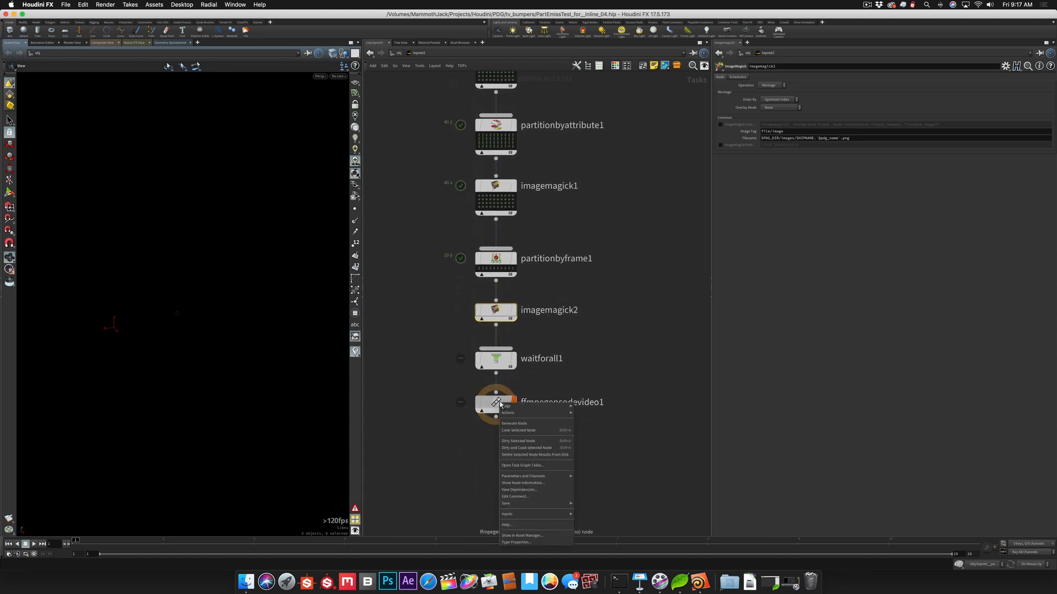
{"action": "left_click", "coordinate": [507, 448]}
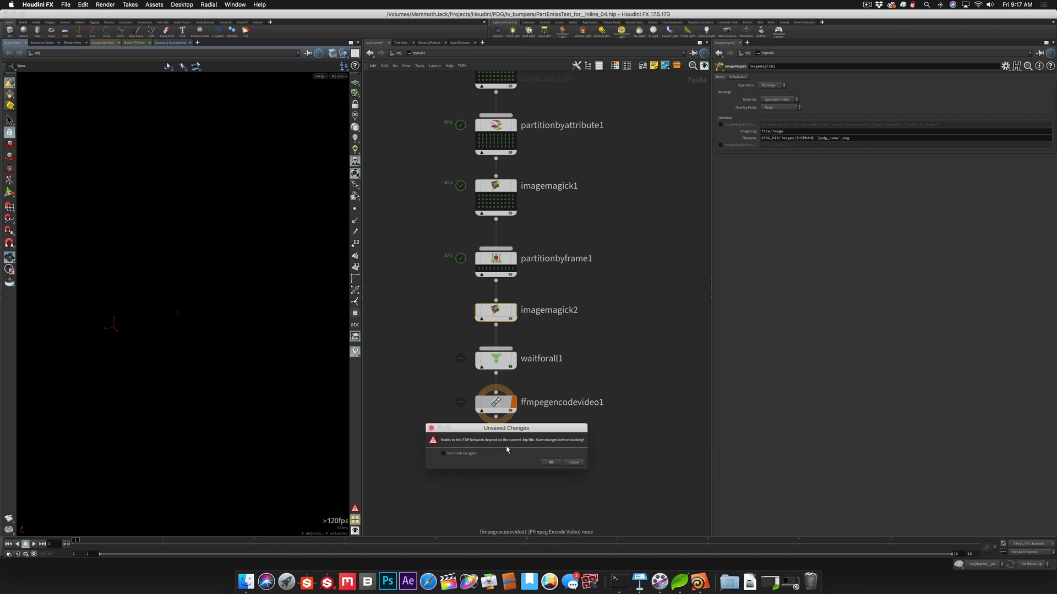
{"action": "left_click", "coordinate": [549, 461]}
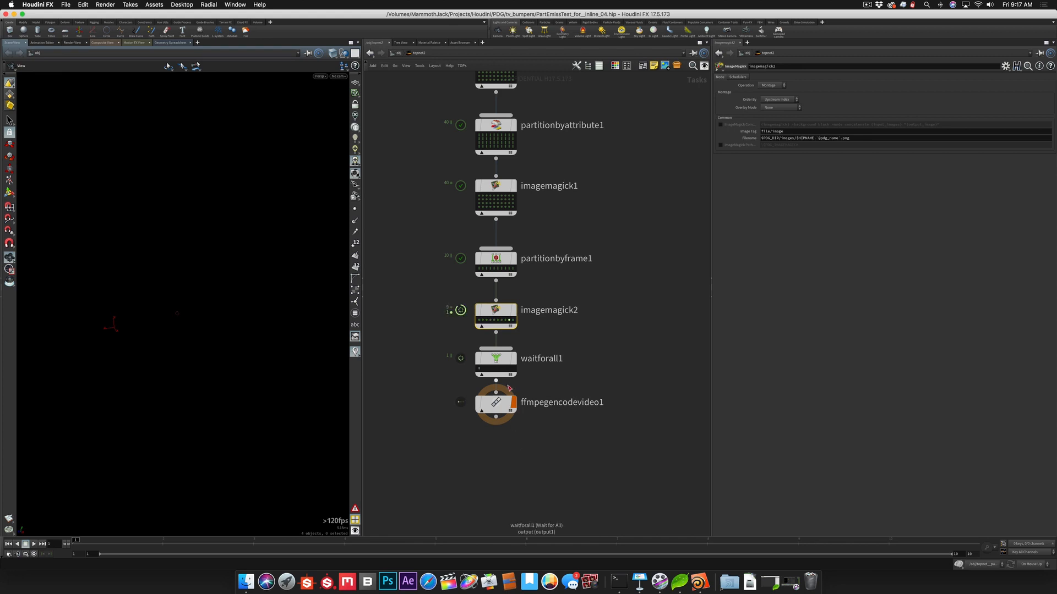
View the new encode task's output in Finder and play ffmpegencodevideo10_2.mp4 in QuickTime Player, moving the playback controls toward the centre
{"action": "right_click", "coordinate": [481, 414]}
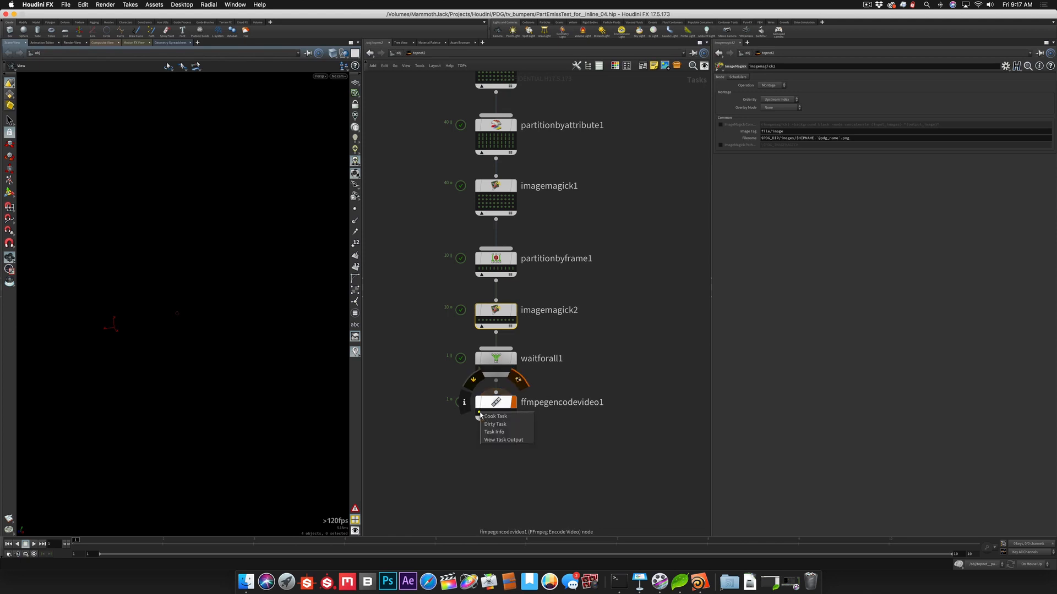
{"action": "left_click", "coordinate": [490, 441]}
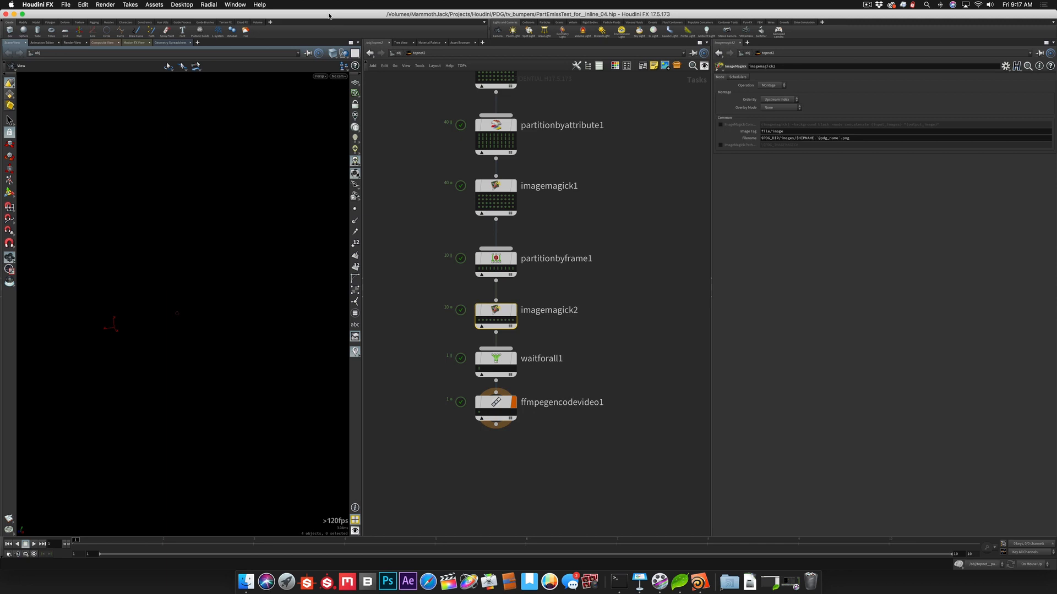
{"action": "left_click_drag", "start_coordinate": [330, 15], "coordinate": [343, 29]}
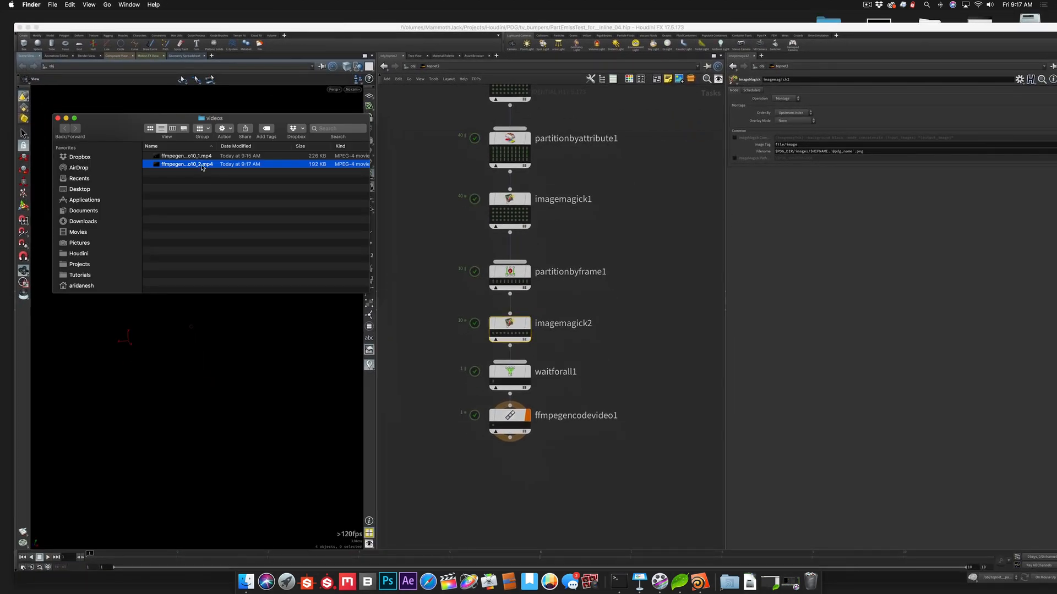
{"action": "double_click", "coordinate": [218, 164]}
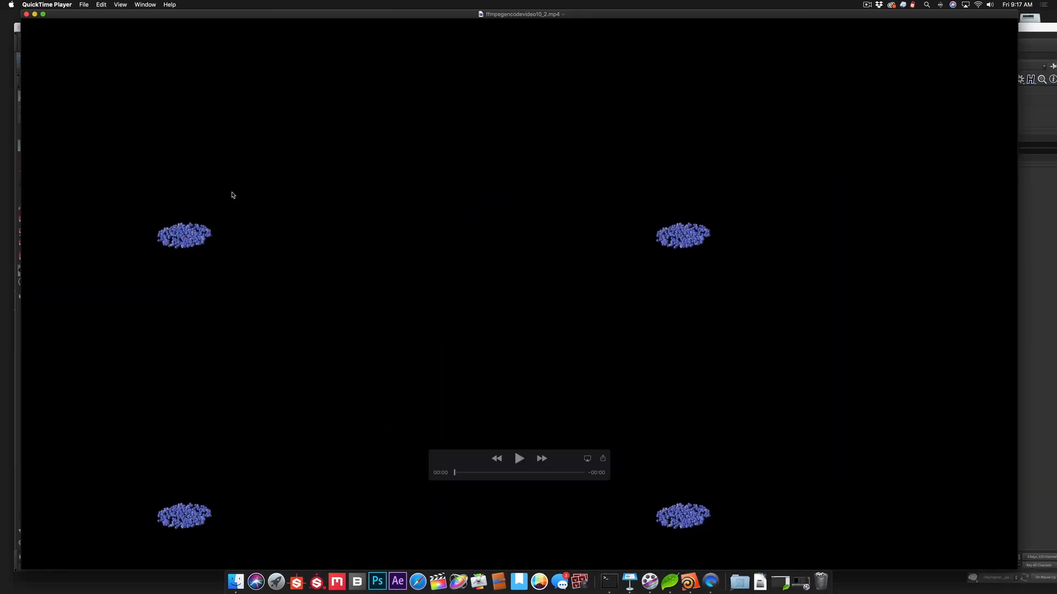
{"action": "left_click", "coordinate": [518, 459]}
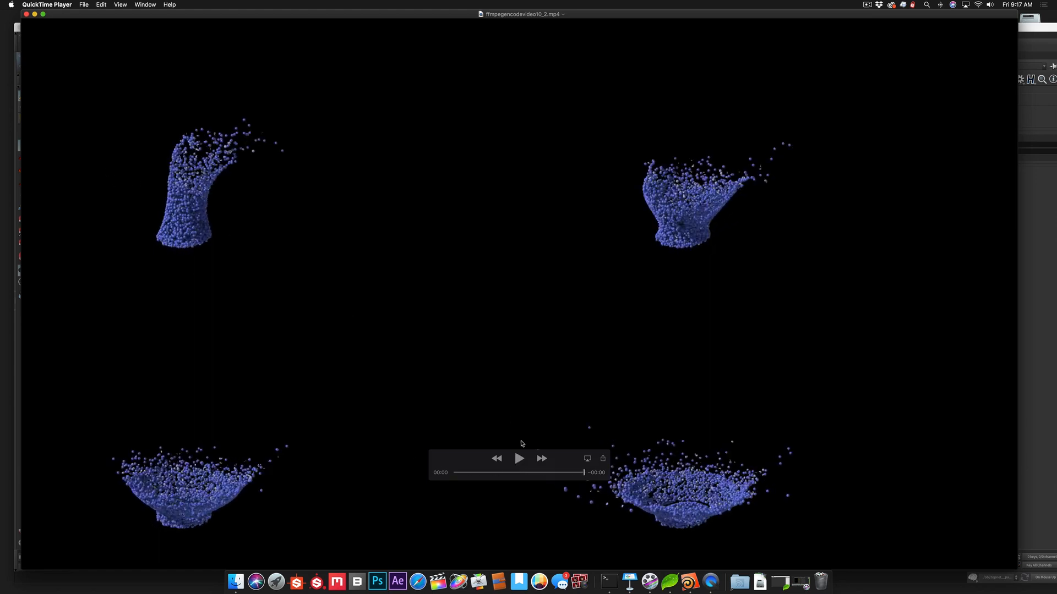
{"action": "left_click_drag", "start_coordinate": [549, 454], "coordinate": [491, 360]}
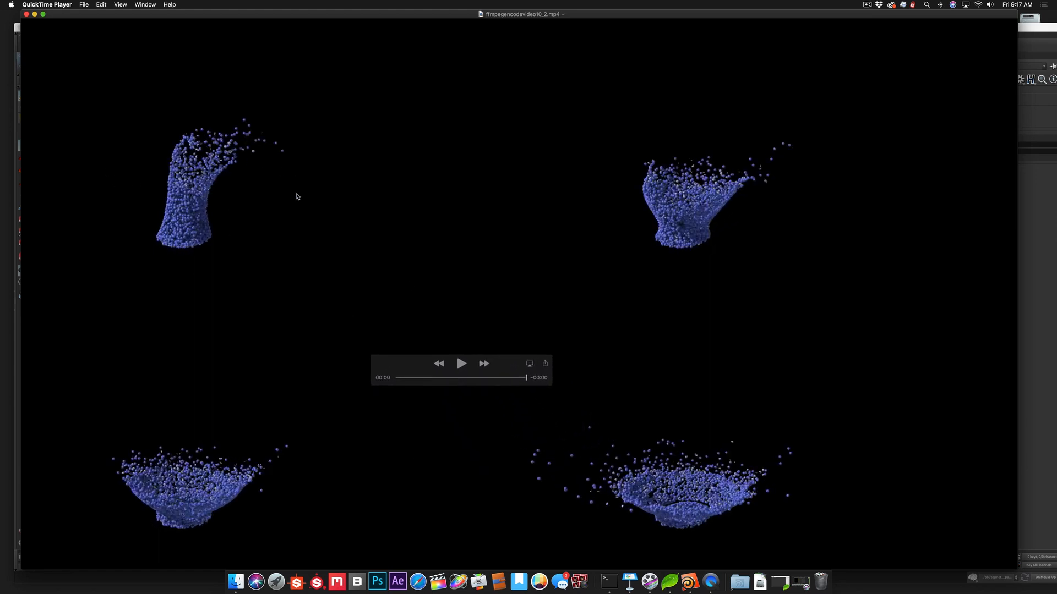